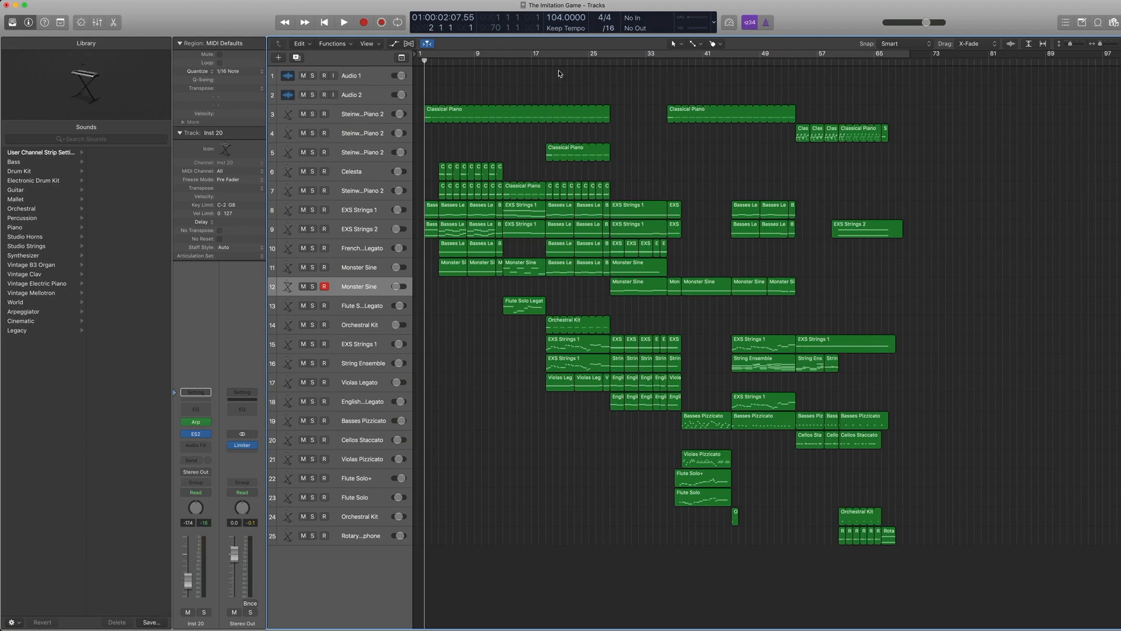
Play the full arrangement from bar 2 to its end, and return the playhead to the project start.
{"action": "key", "text": "space"}
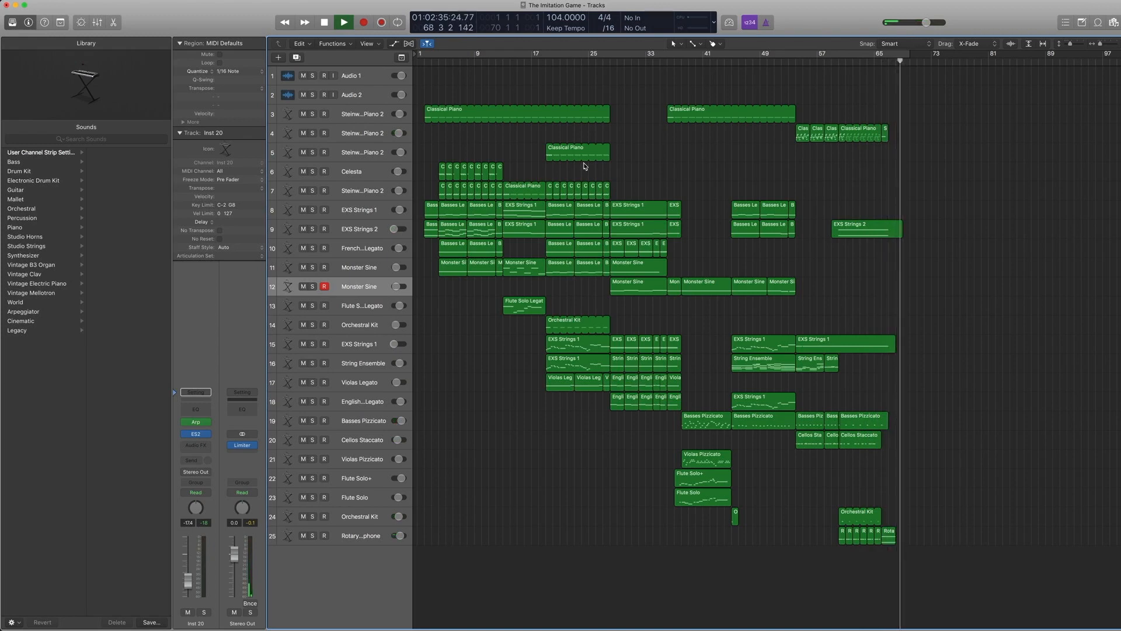
{"action": "key", "text": "space"}
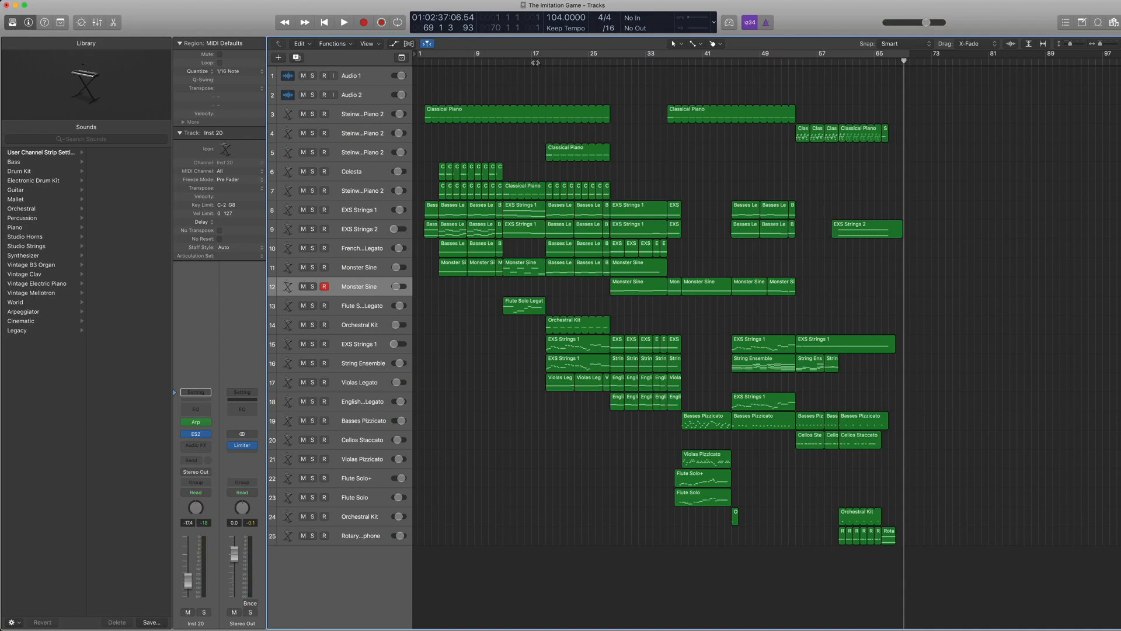
{"action": "key", "text": "Return"}
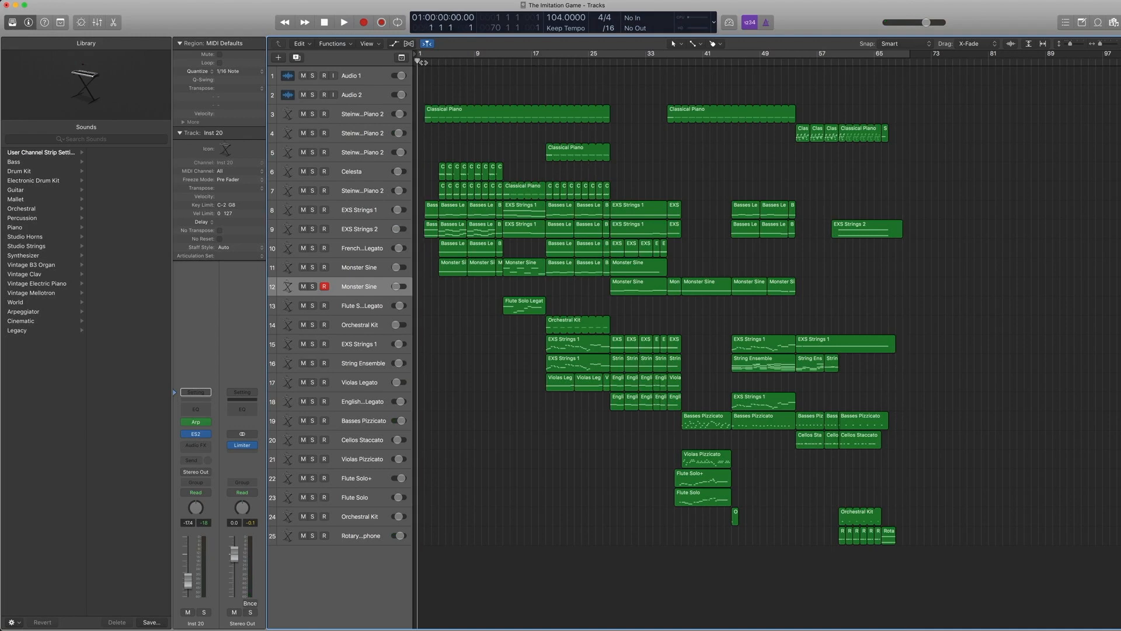
Show the notes of track 3's first Classical Piano region in the Piano Roll and play the track's regions soloed.
{"action": "left_click", "coordinate": [356, 116]}
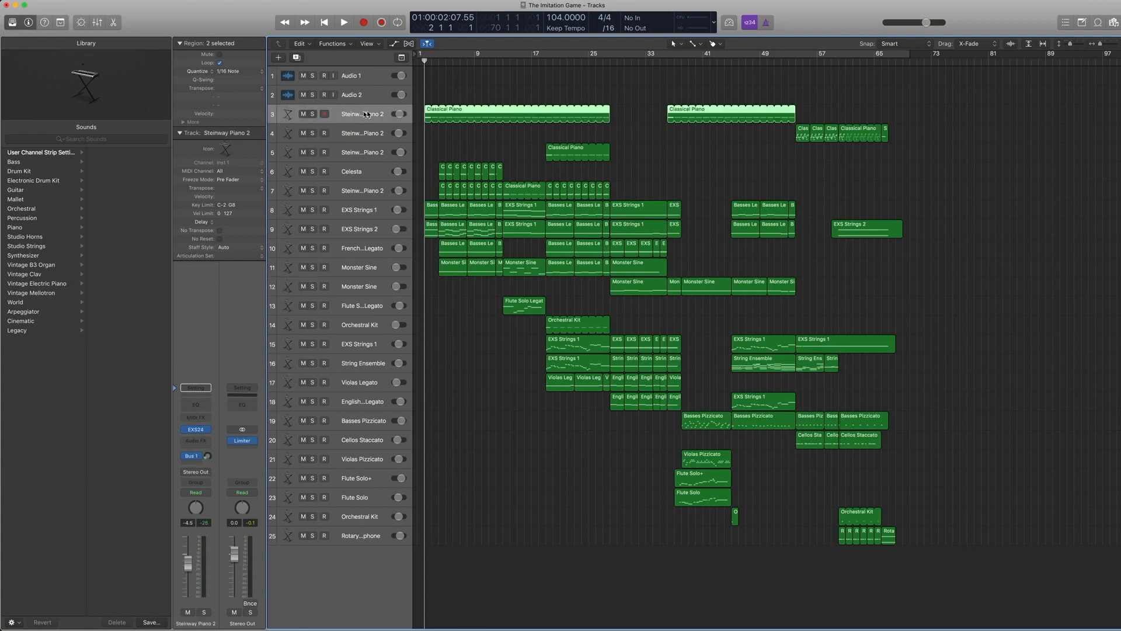
{"action": "double_click", "coordinate": [427, 110]}
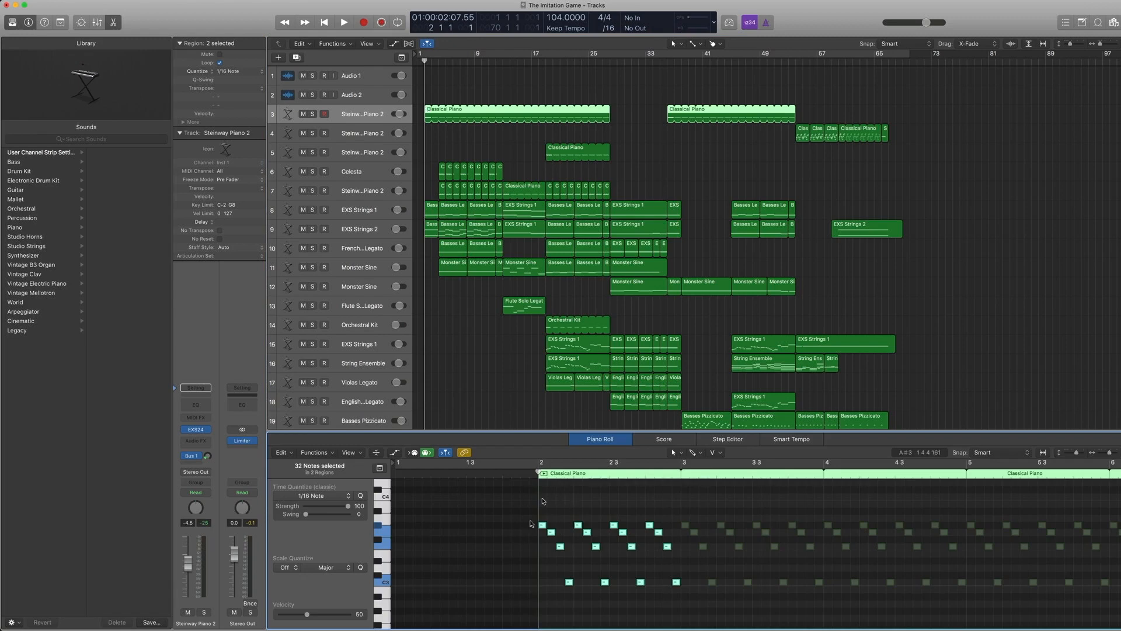
{"action": "left_click", "coordinate": [559, 519]}
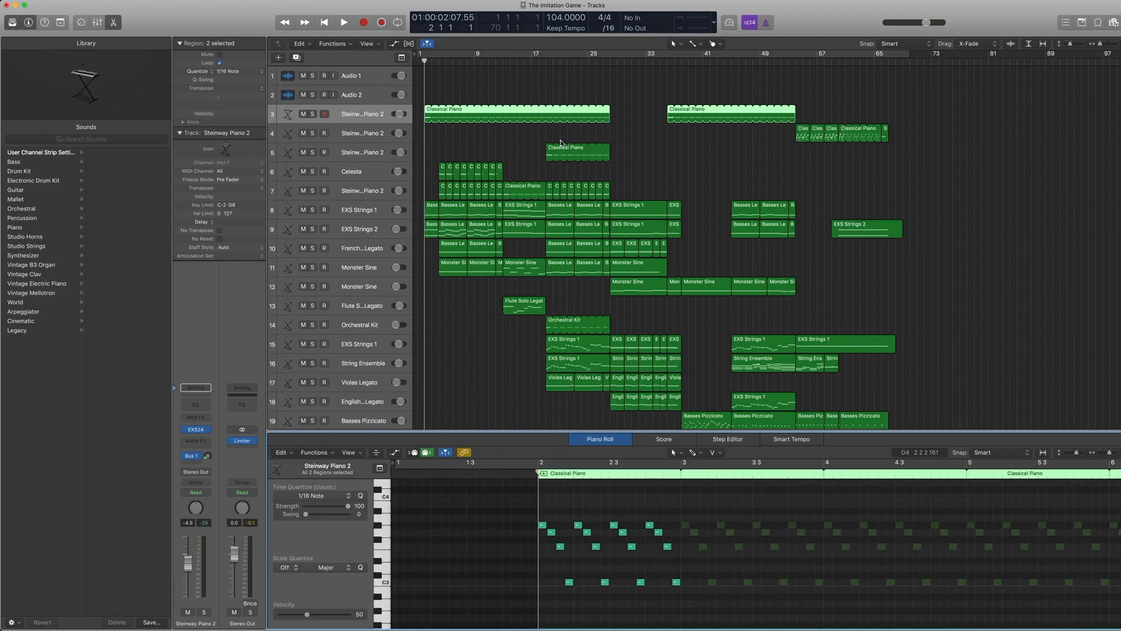
{"action": "key", "text": "ctrl+s"}
{"action": "key", "text": "space"}
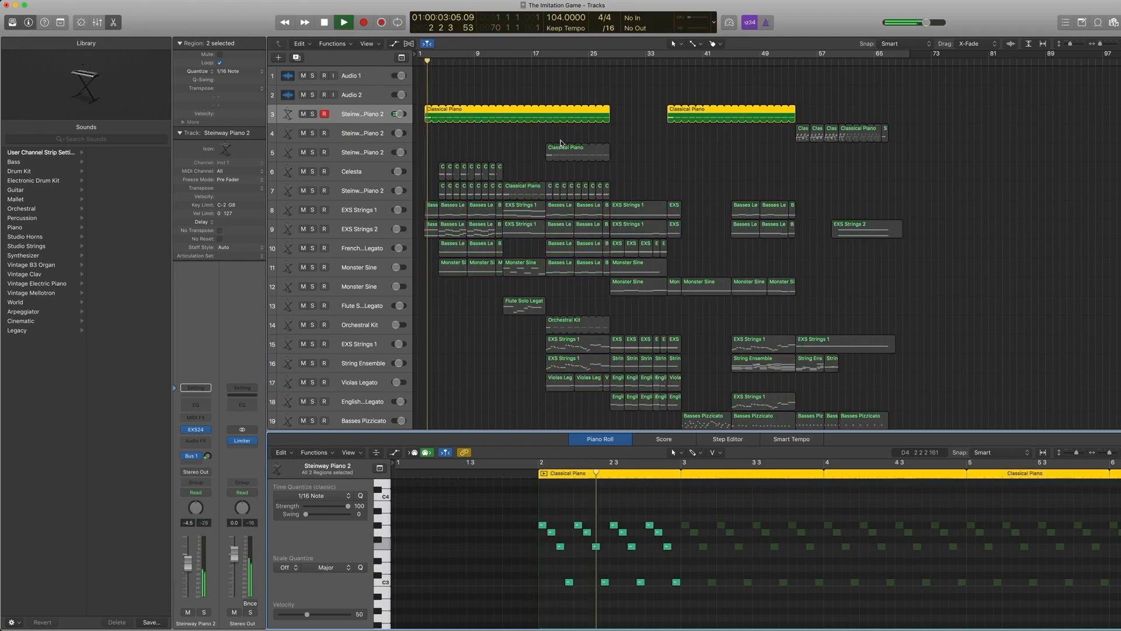
{"action": "key", "text": "space"}
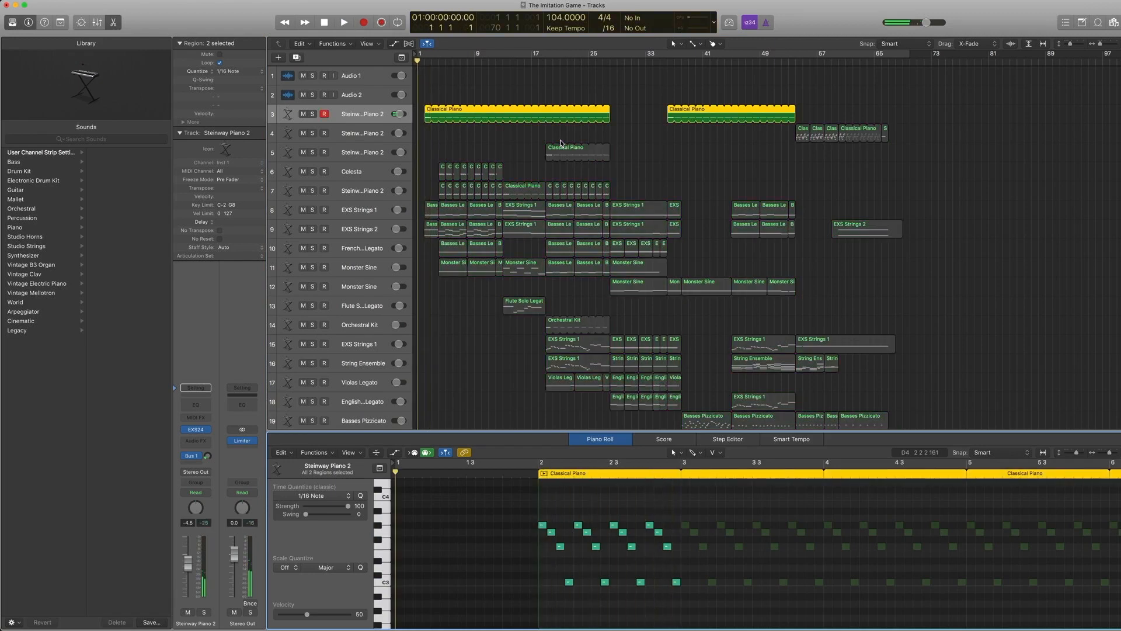
Browse the sampler instrument library for track 3, including the factory categories and the Acoustic Pianos sounds.
{"action": "left_click", "coordinate": [365, 118]}
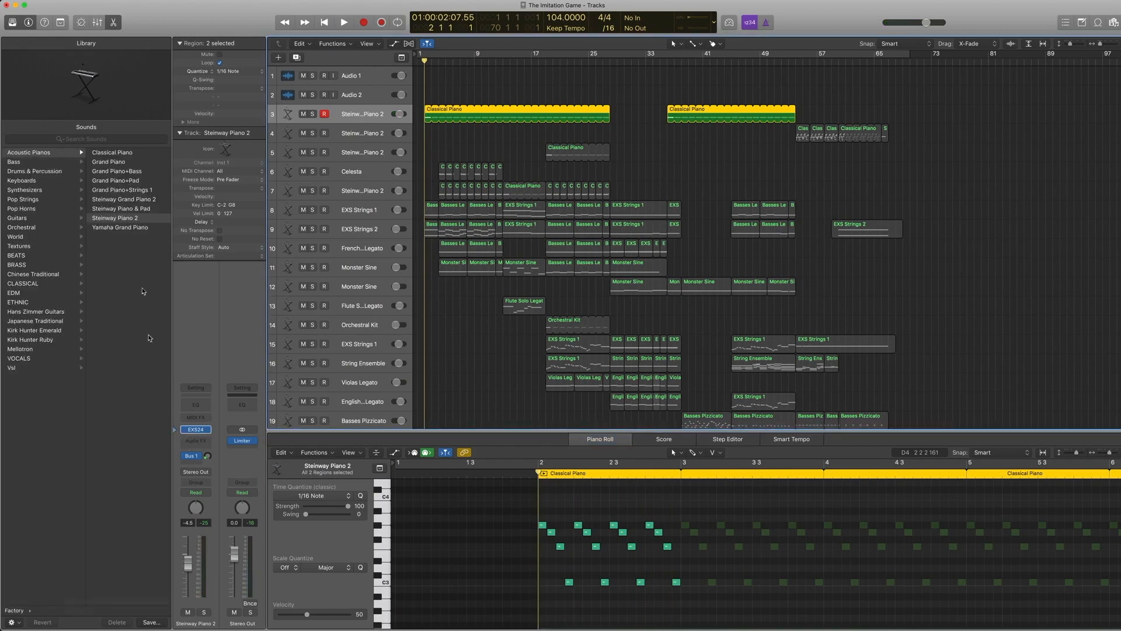
{"action": "left_click", "coordinate": [103, 180]}
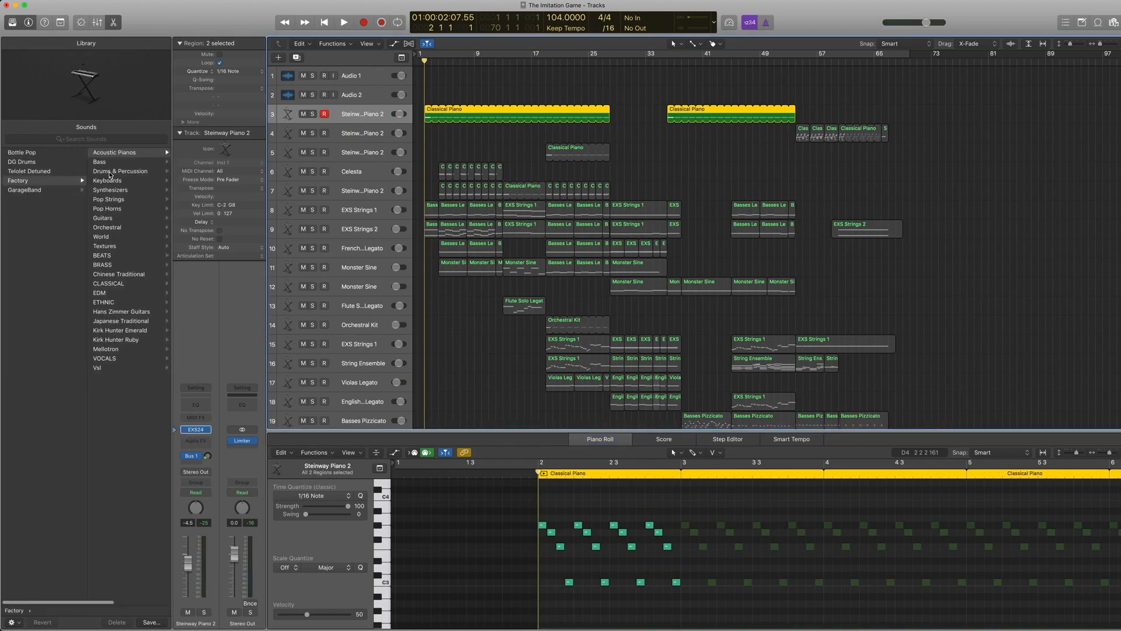
{"action": "scroll", "coordinate": [105, 236], "scroll_direction": "right", "scroll_amount": 3}
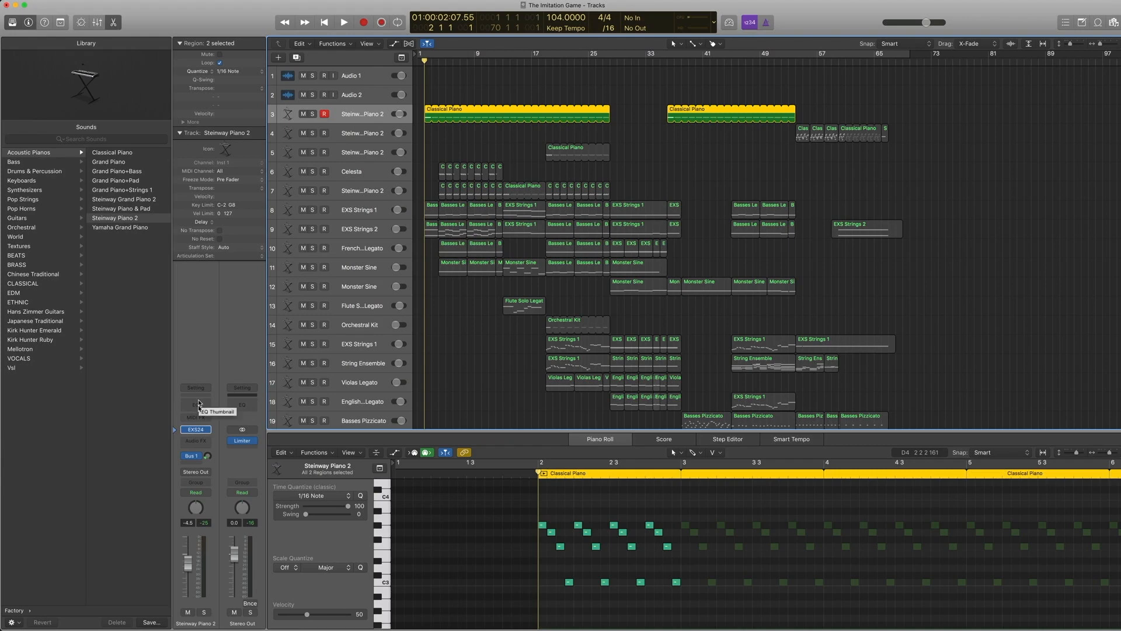
Examine the Space Designer reverb on track 3's Bus 1 send and its large hall presets, keeping 03.0s Long Reverb.
{"action": "left_click", "coordinate": [193, 456]}
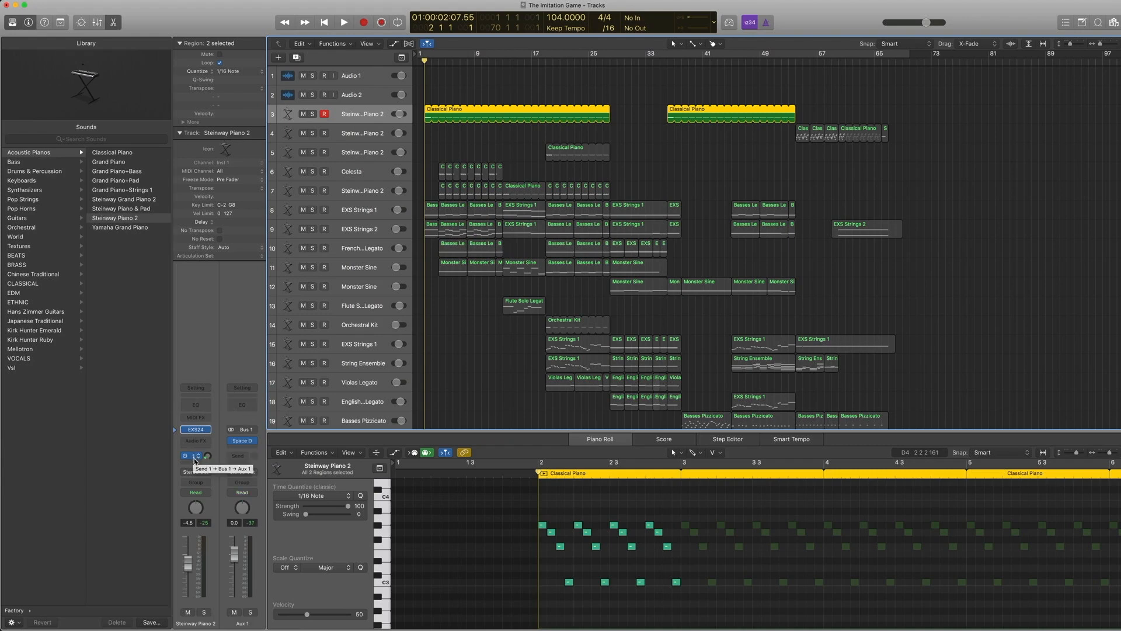
{"action": "left_click", "coordinate": [206, 458]}
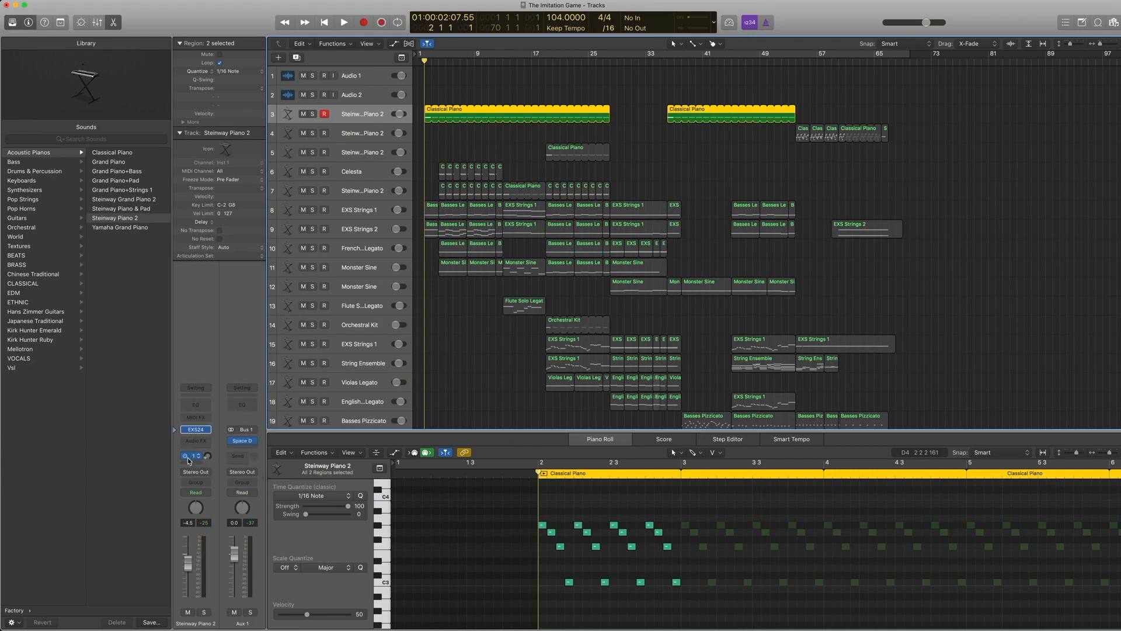
{"action": "left_click", "coordinate": [244, 444]}
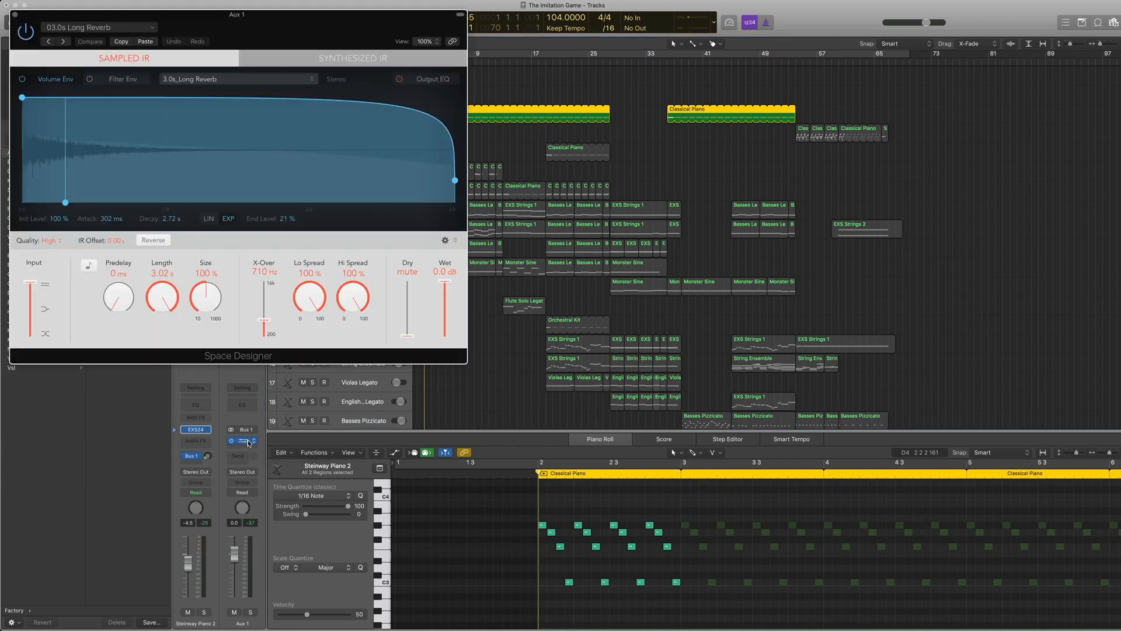
{"action": "left_click", "coordinate": [132, 28]}
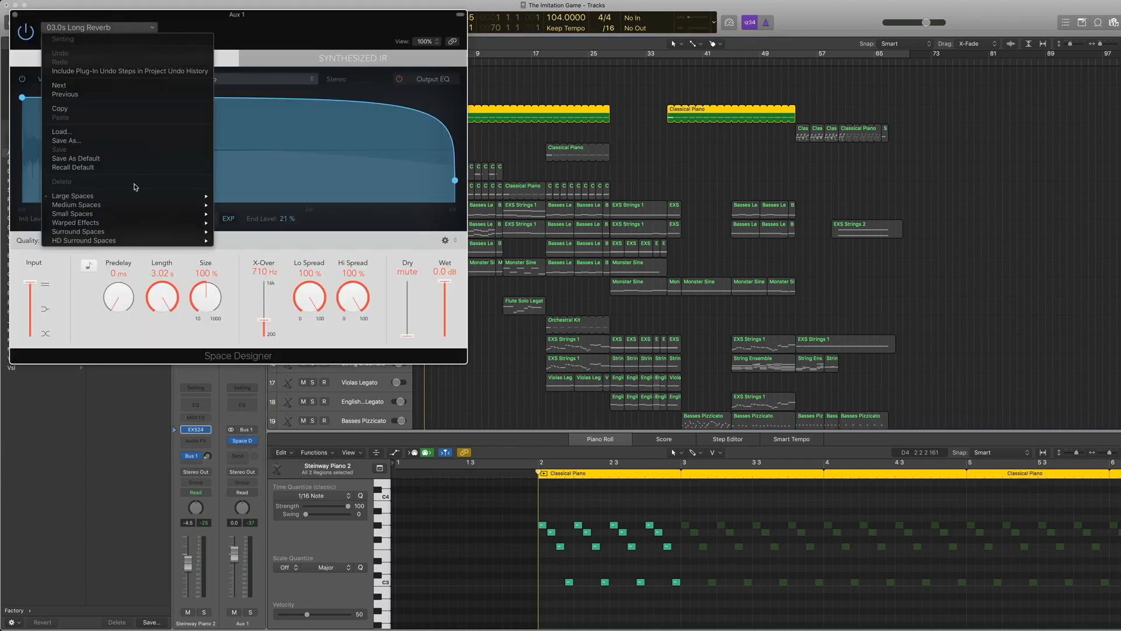
{"action": "mouse_move", "coordinate": [139, 196]}
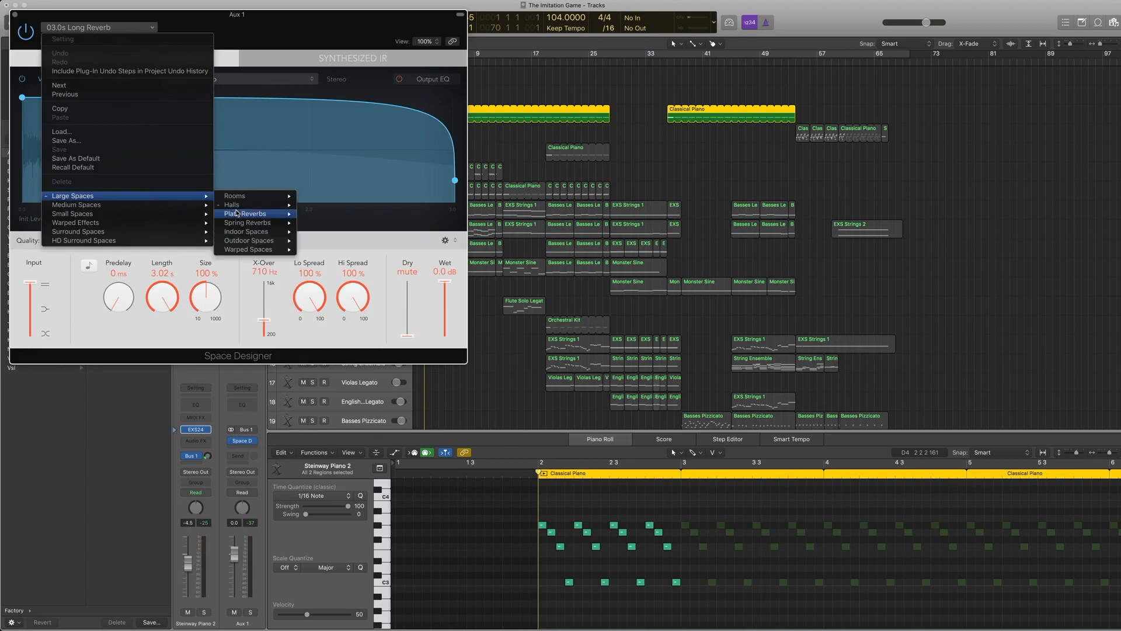
{"action": "mouse_move", "coordinate": [258, 205]}
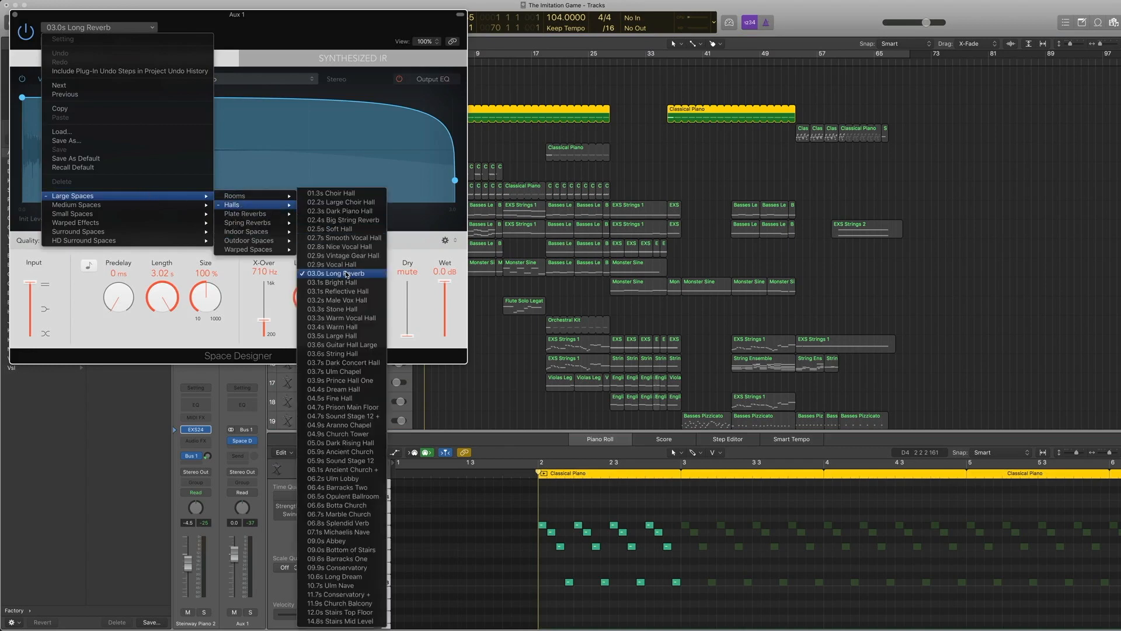
{"action": "left_click", "coordinate": [432, 260]}
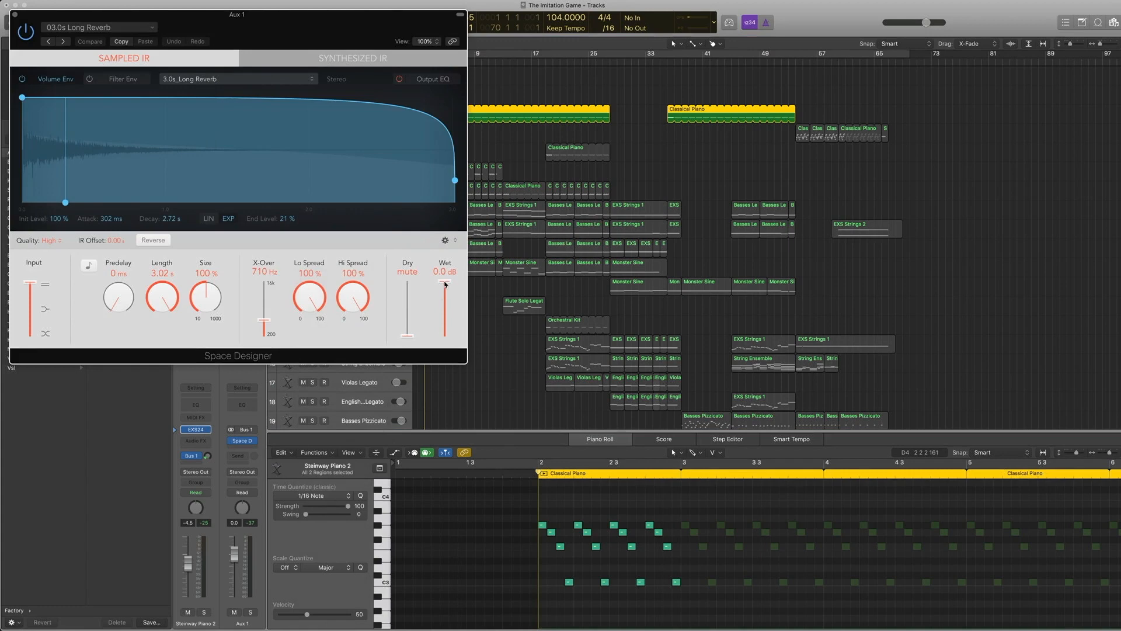
{"action": "left_click", "coordinate": [17, 16]}
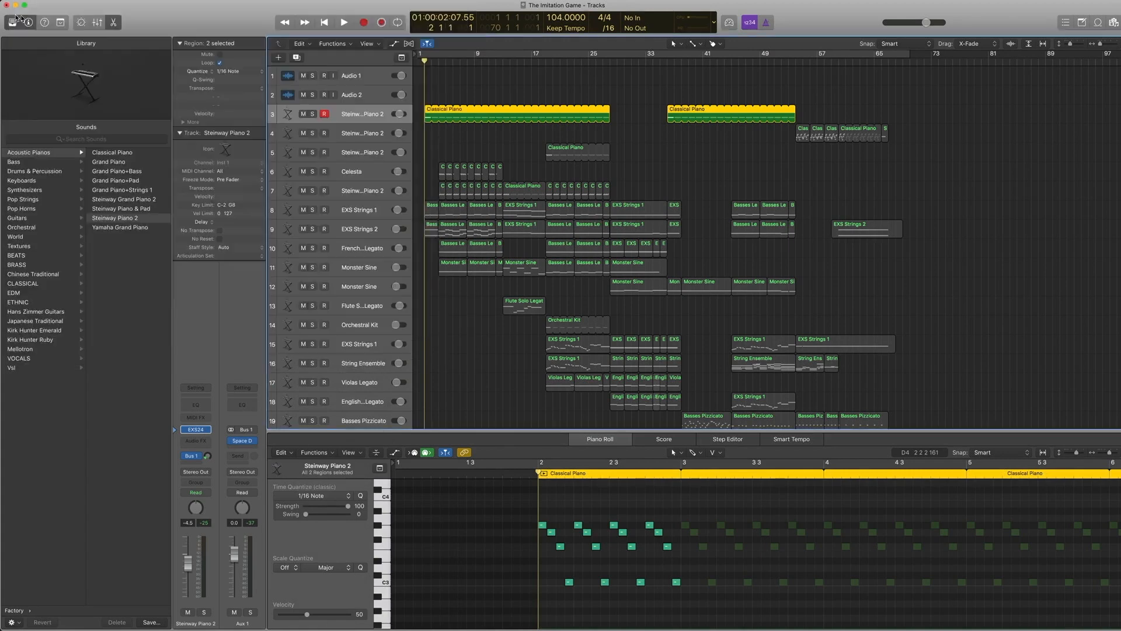
Play the soloed piano regions on track 3 from bar 2 and clear the region selection.
{"action": "key", "text": "space"}
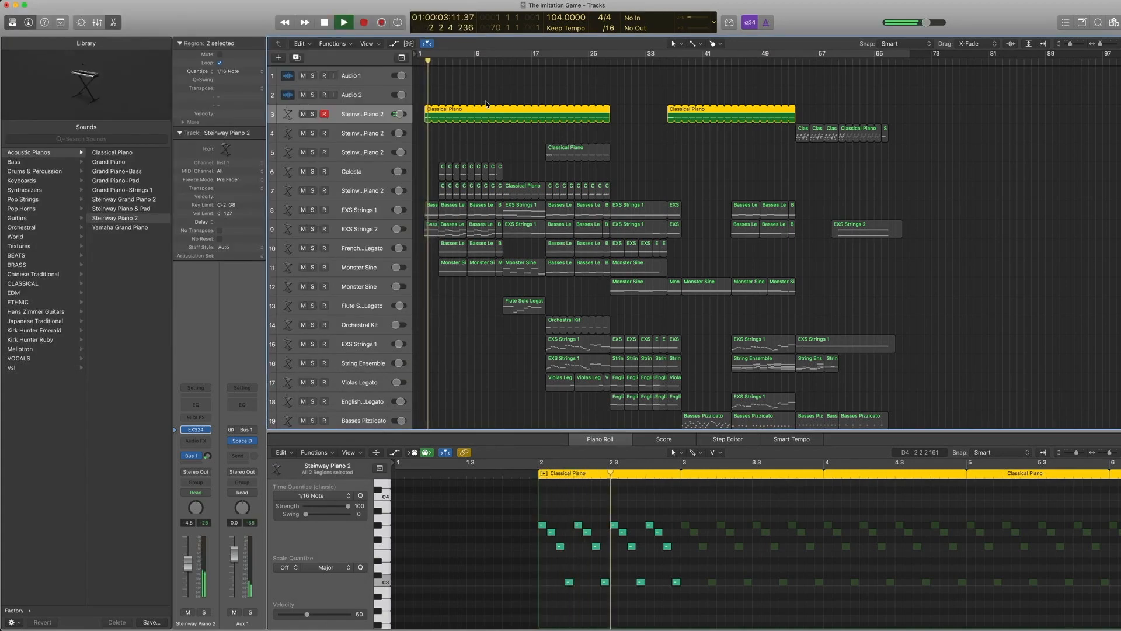
{"action": "key", "text": "space"}
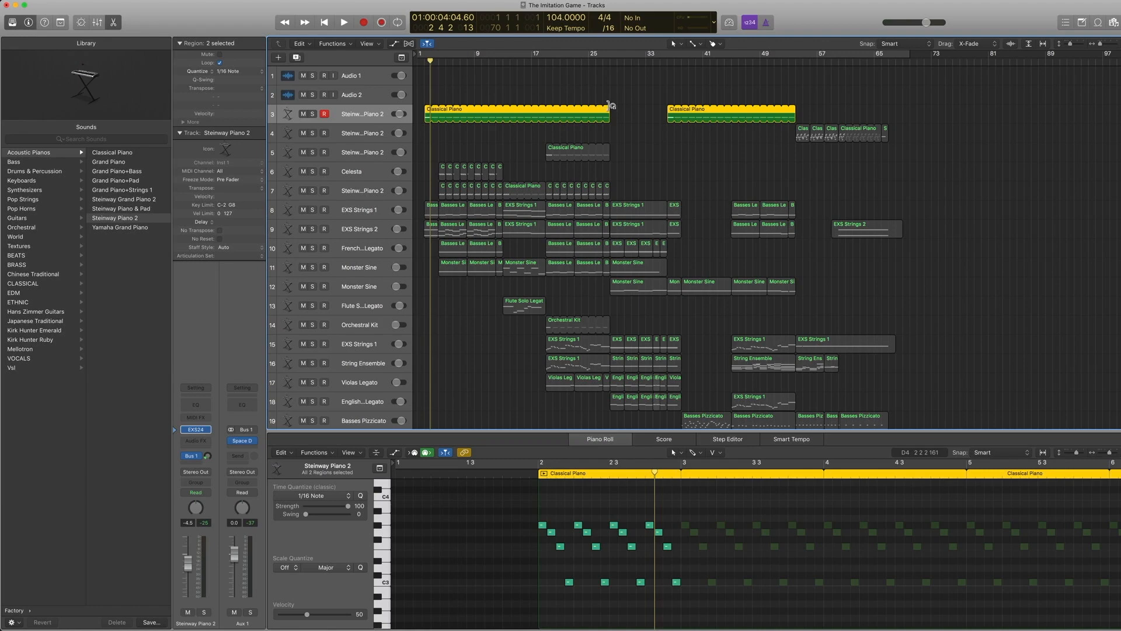
{"action": "mouse_move", "coordinate": [610, 106]}
{"action": "left_mouse_down"}
{"action": "mouse_move", "coordinate": [648, 105]}
{"action": "mouse_move", "coordinate": [609, 107]}
{"action": "left_mouse_up"}
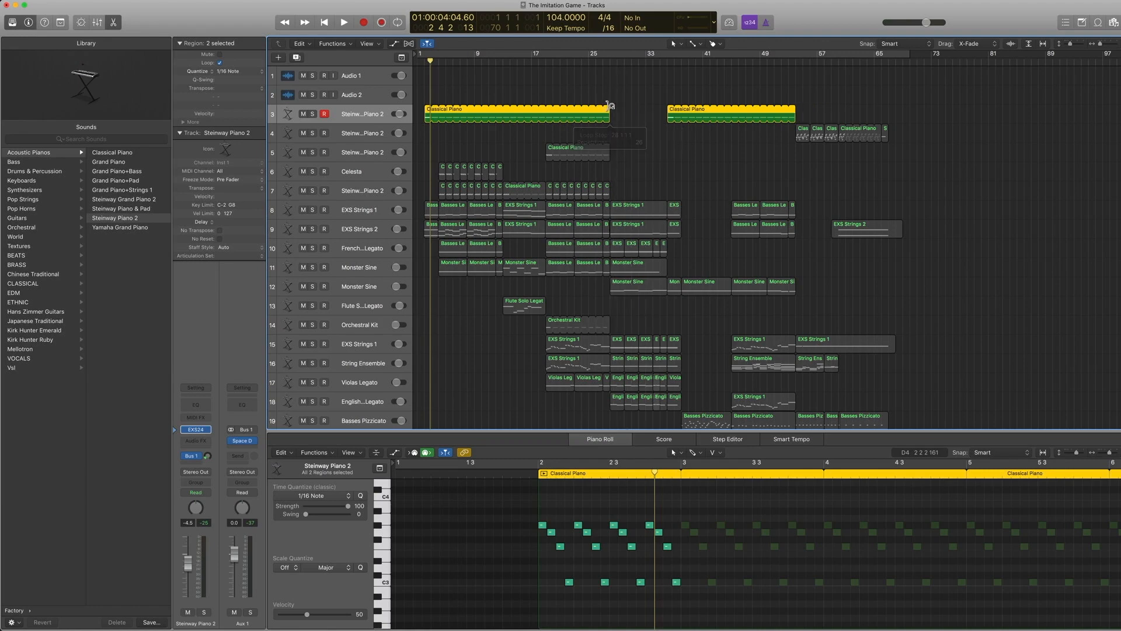
{"action": "left_click", "coordinate": [547, 95]}
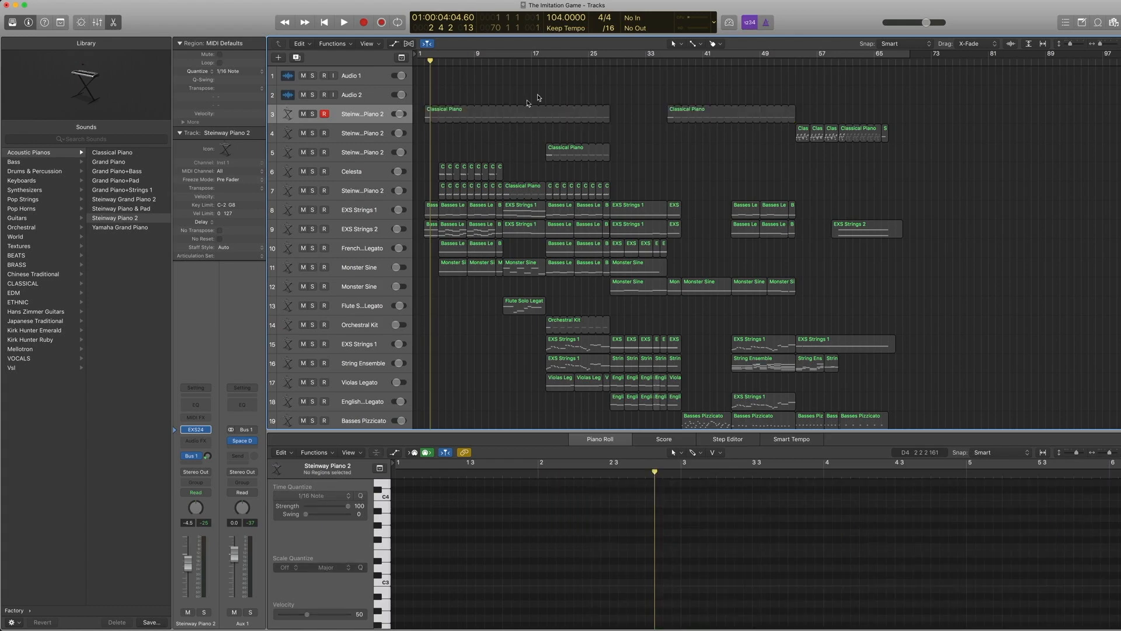
Turn off solo, convert the loops of track 3's first Classical Piano region into separate regions, and undo the conversion.
{"action": "left_click", "coordinate": [436, 115]}
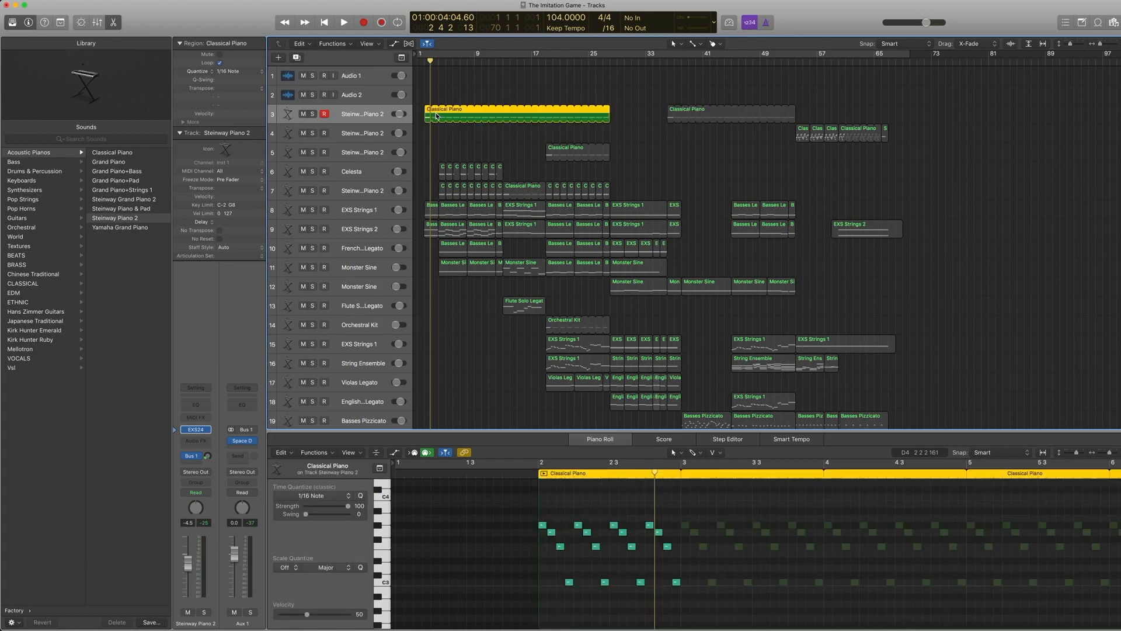
{"action": "left_click", "coordinate": [479, 139]}
{"action": "left_click", "coordinate": [439, 112]}
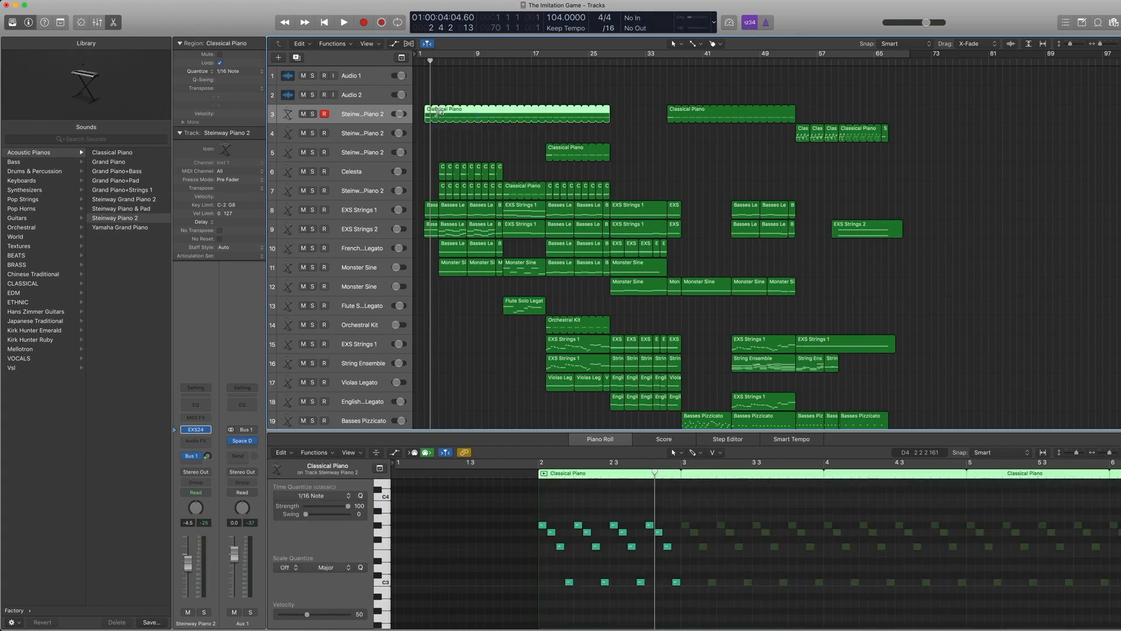
{"action": "key", "text": "ctrl+l"}
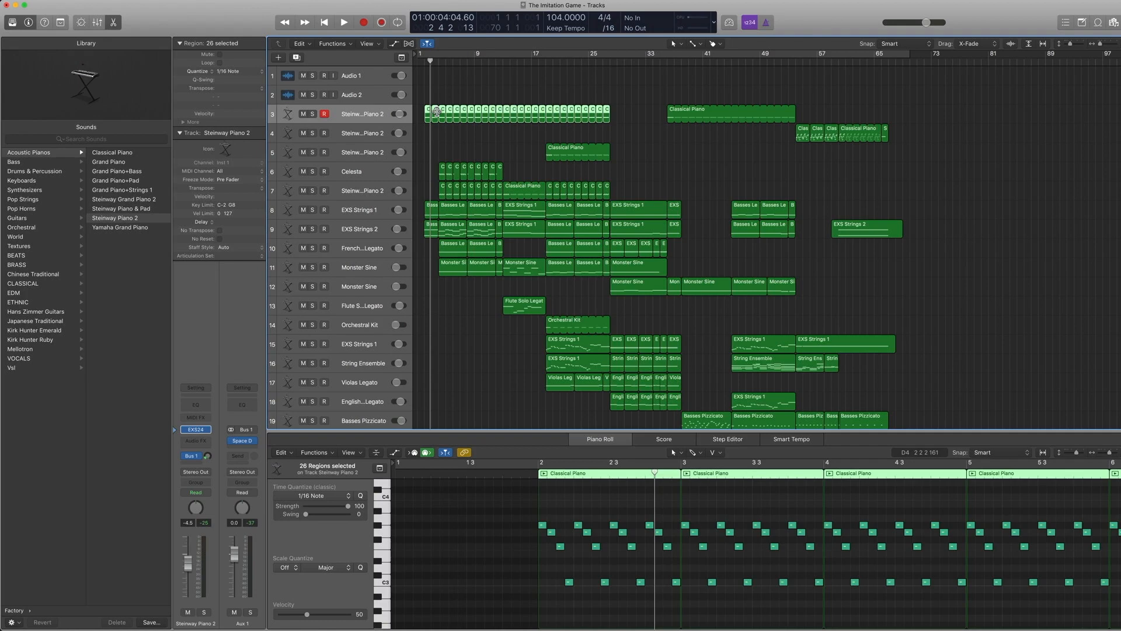
{"action": "key", "text": "super+z"}
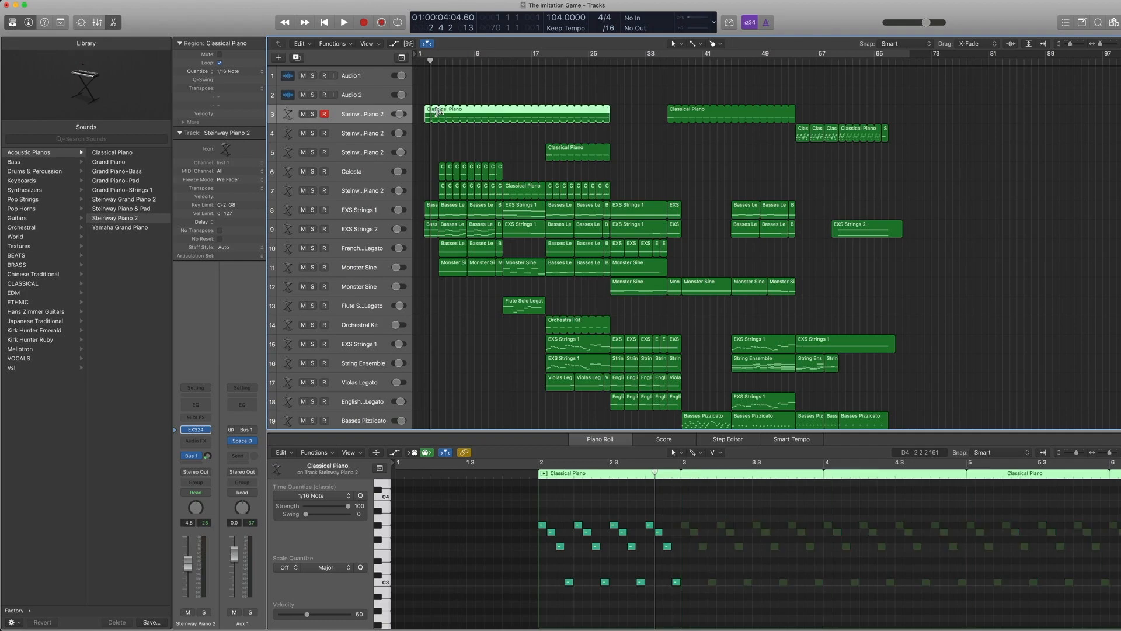
{"action": "key", "text": "comma"}
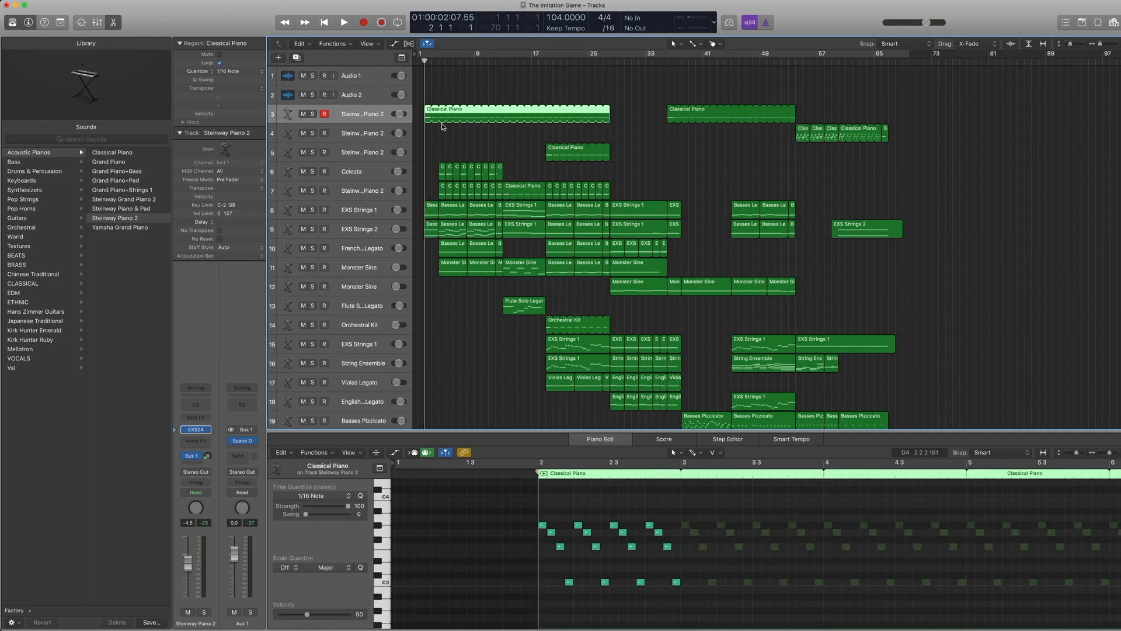
Play the Classical Piano region on track 5 soloed from bar 19, and return the playhead to that bar.
{"action": "left_click", "coordinate": [358, 152]}
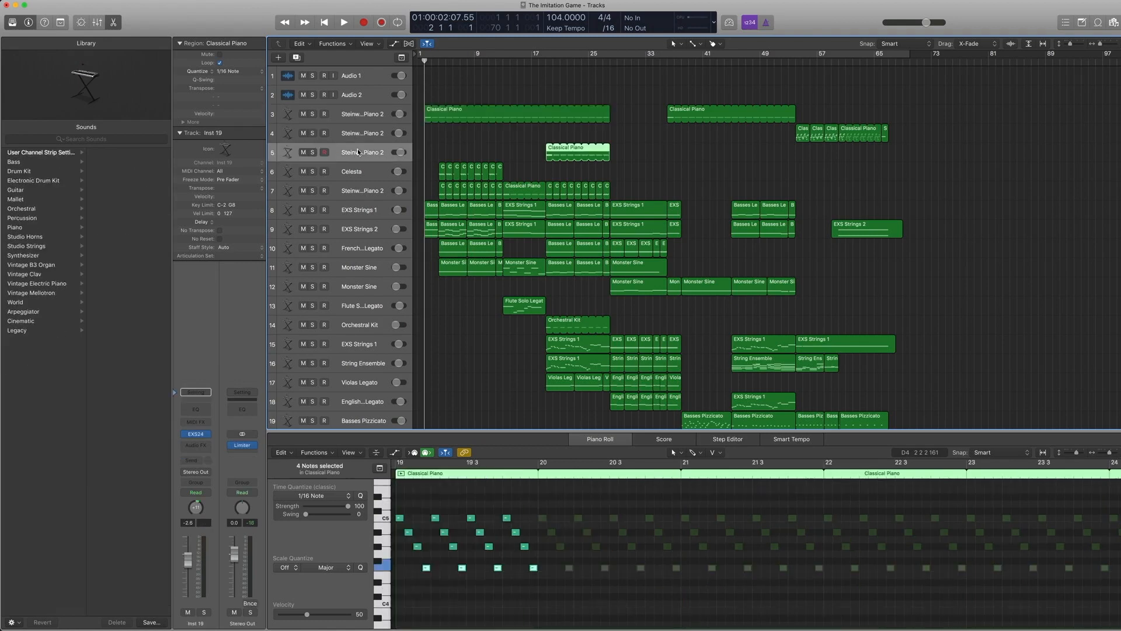
{"action": "left_click", "coordinate": [571, 156]}
{"action": "left_click", "coordinate": [545, 63]}
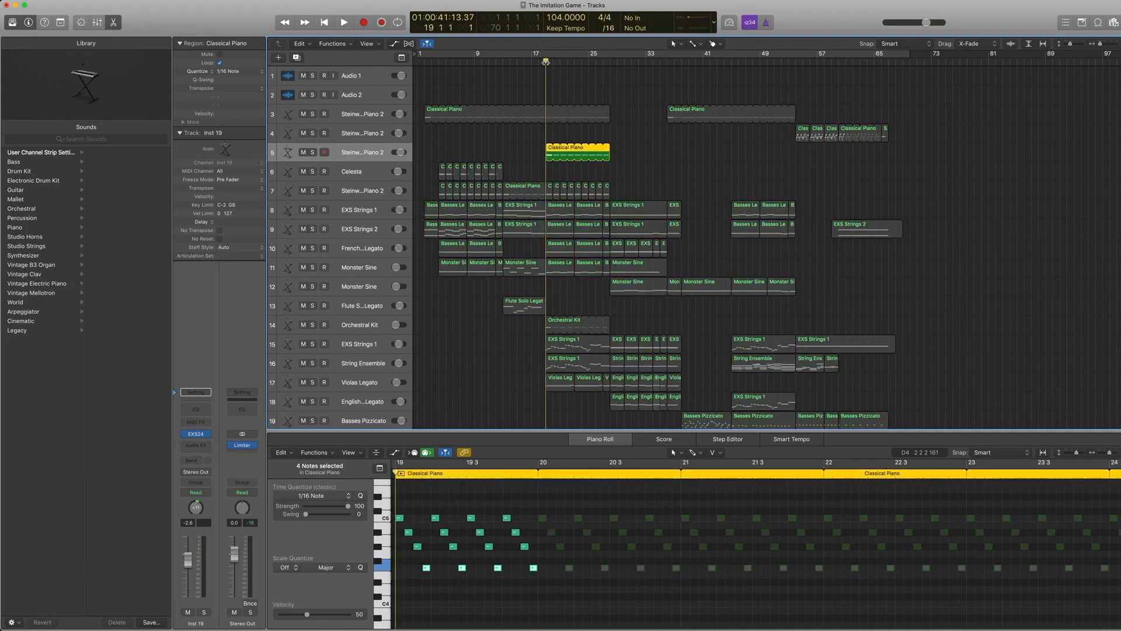
{"action": "key", "text": "space"}
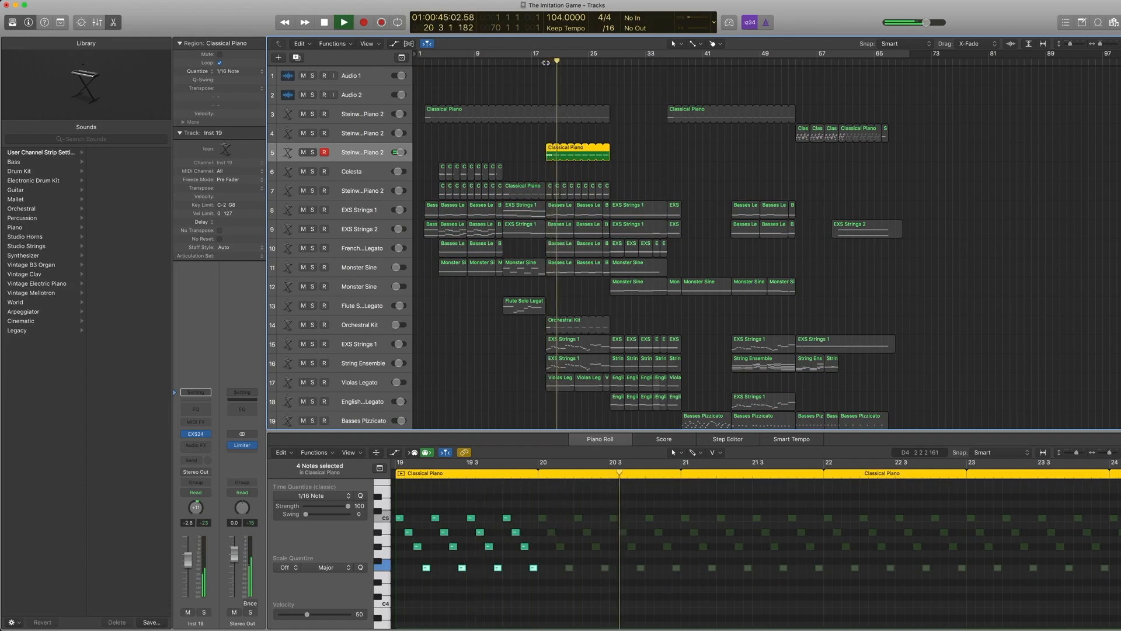
{"action": "key", "text": "space"}
{"action": "left_click", "coordinate": [545, 63]}
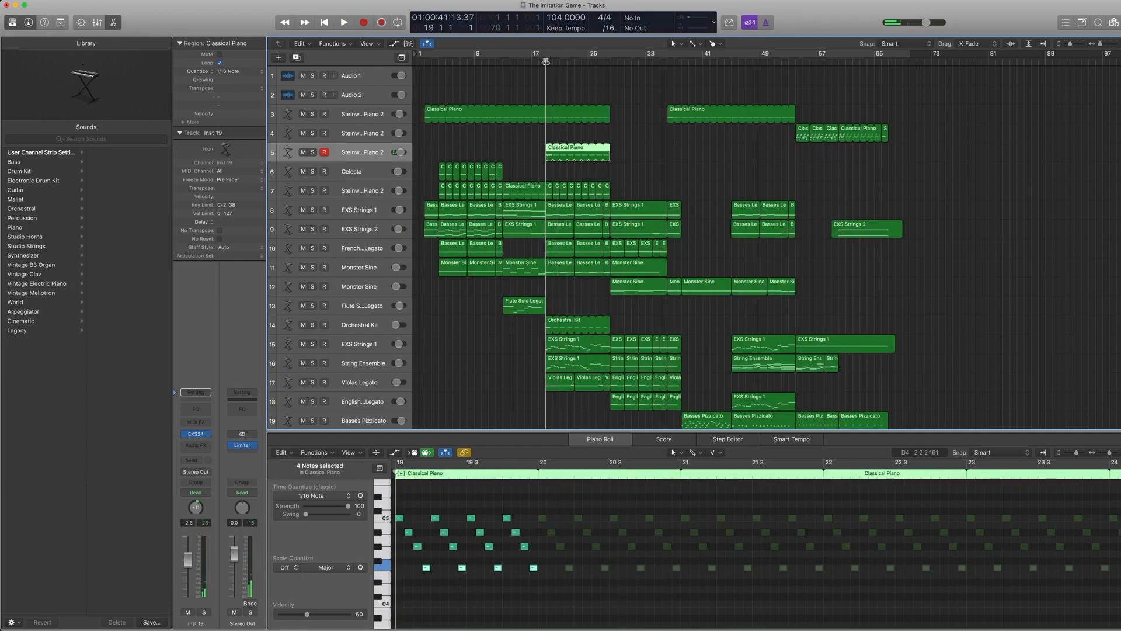
Compare the overlapping Classical Piano regions on tracks 3 and 5, leaving only the track 5 region selected.
{"action": "left_click", "coordinate": [463, 111], "text": "shift"}
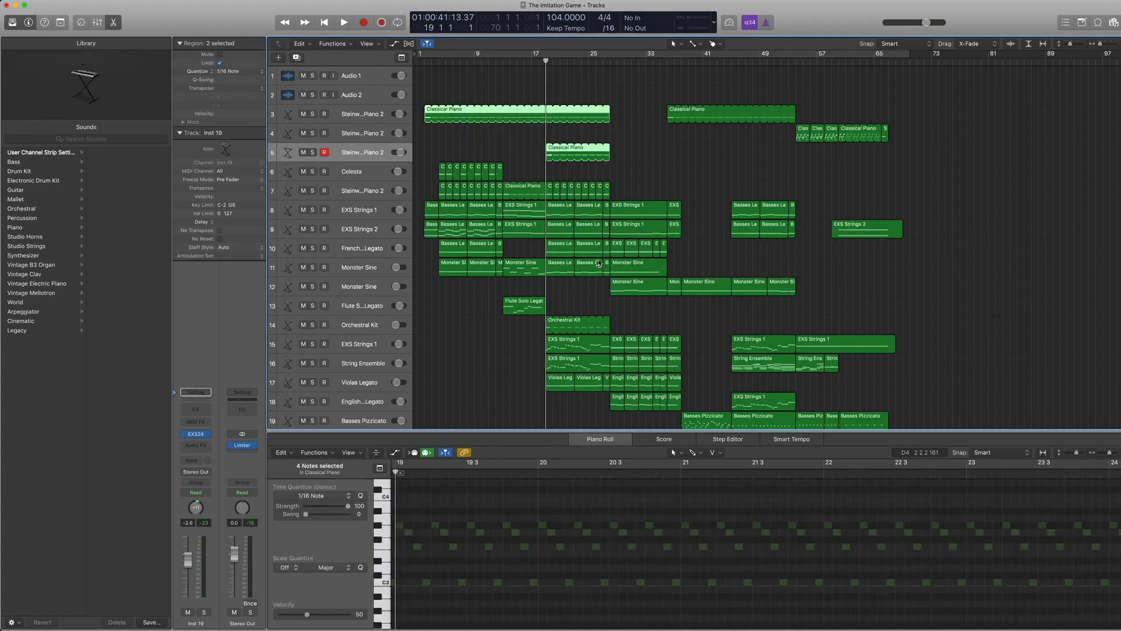
{"action": "scroll", "coordinate": [642, 155], "scroll_direction": "left", "scroll_amount": 1}
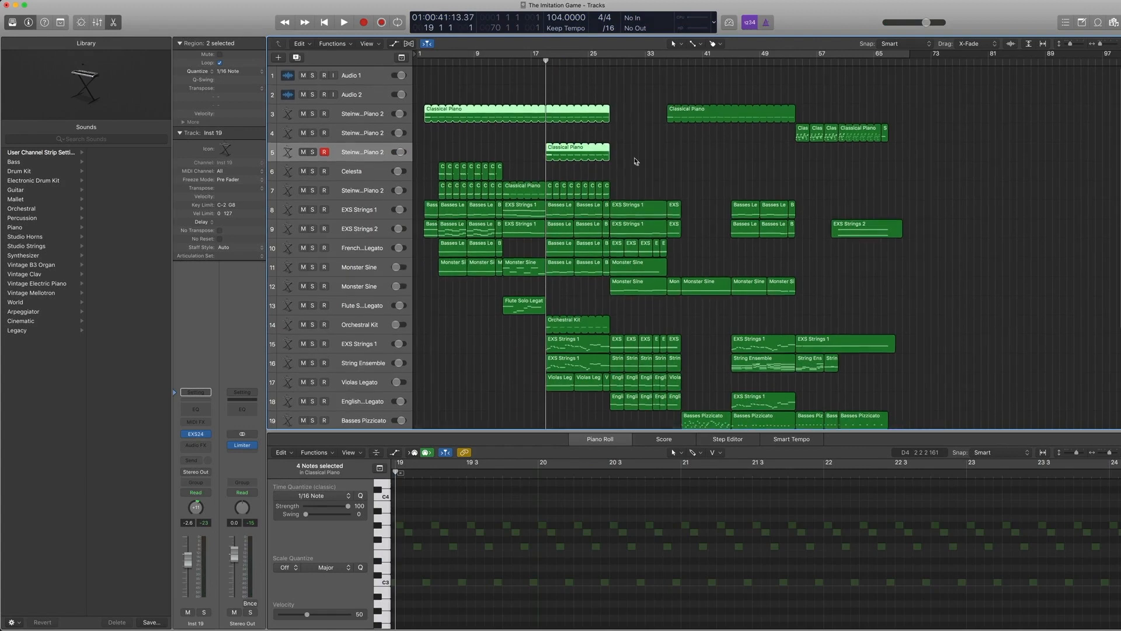
{"action": "scroll", "coordinate": [628, 151], "scroll_direction": "right", "scroll_amount": 1}
{"action": "left_click", "coordinate": [590, 152]}
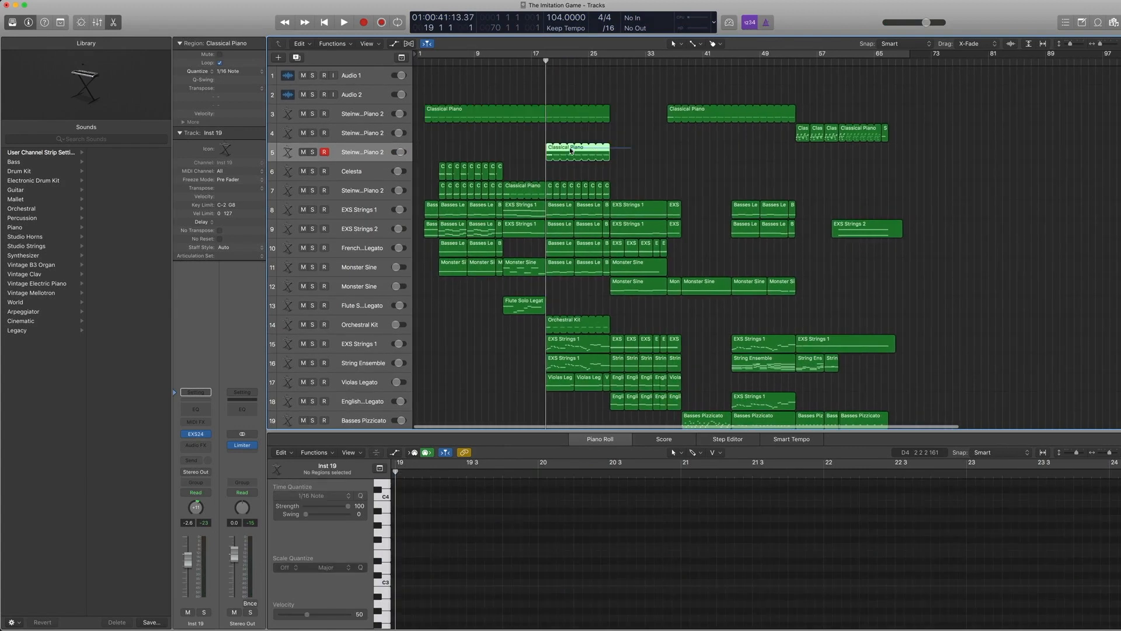
Play the Celesta track's regions soloed from bar 4 while viewing their notes, and return the playhead to bar 4.
{"action": "left_click", "coordinate": [362, 173]}
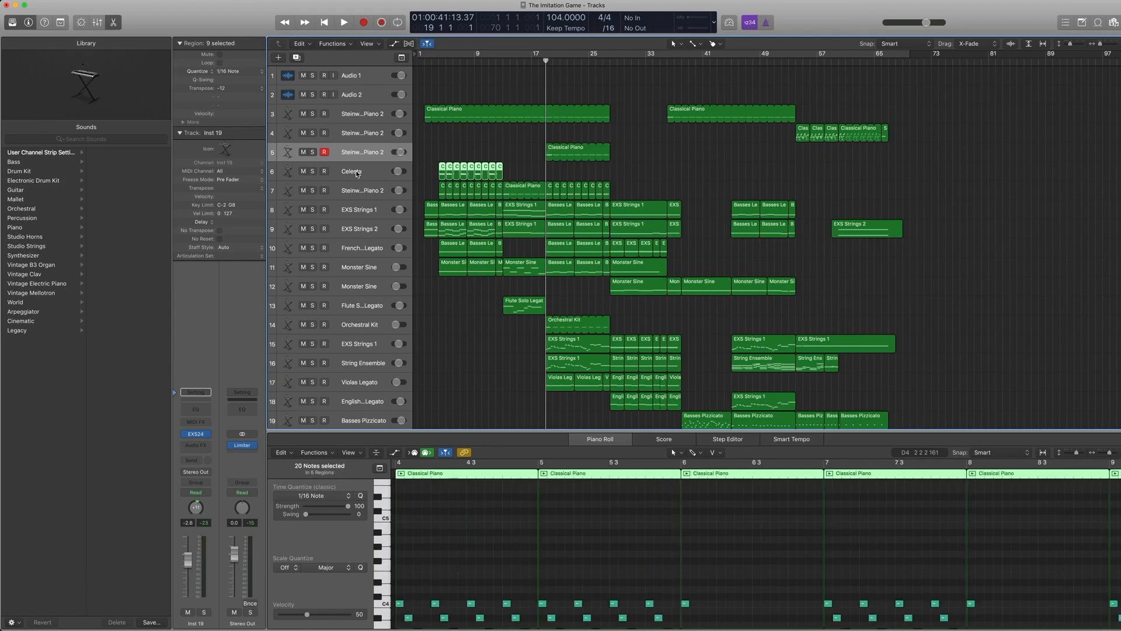
{"action": "left_click", "coordinate": [358, 174]}
{"action": "key", "text": "ctrl+s"}
{"action": "double_click", "coordinate": [437, 62]}
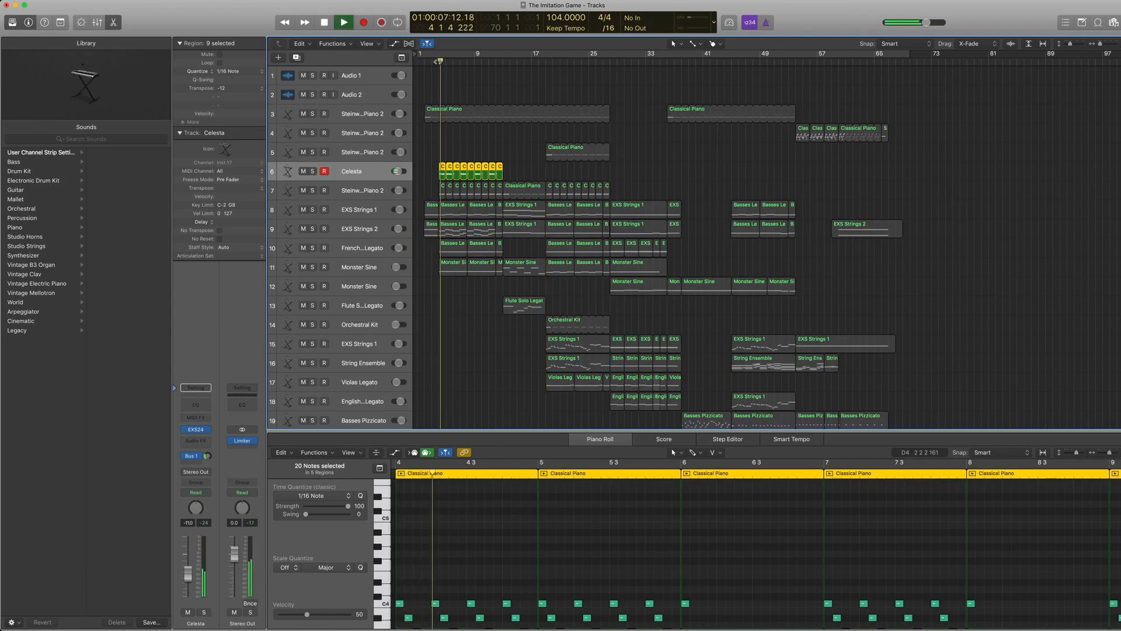
{"action": "scroll", "coordinate": [541, 549], "scroll_direction": "down", "scroll_amount": 5}
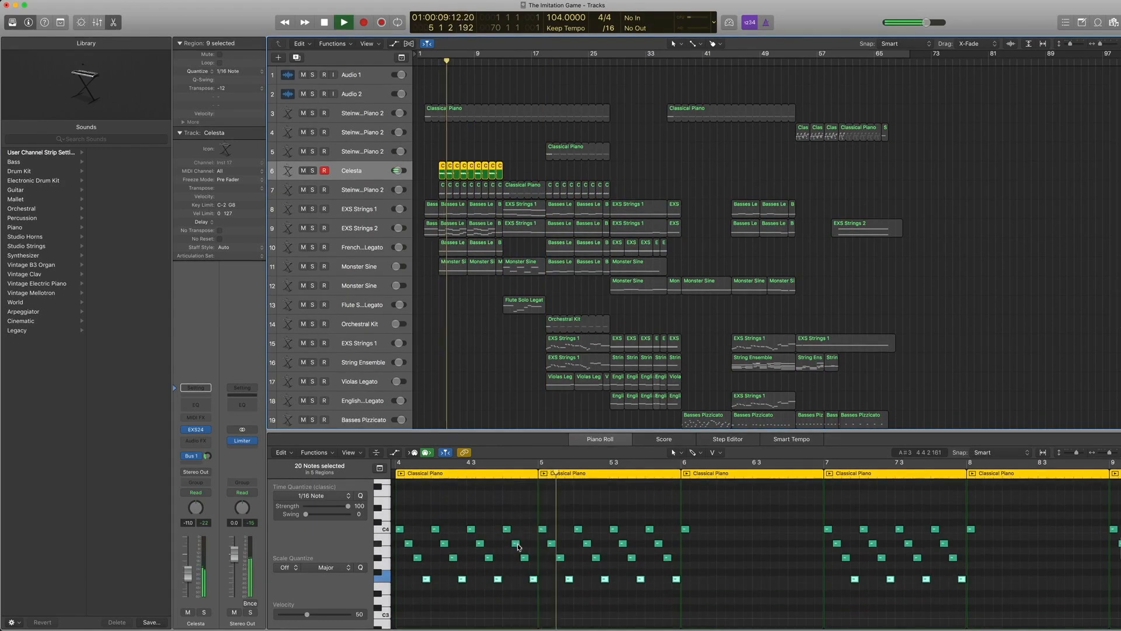
{"action": "key", "text": "space"}
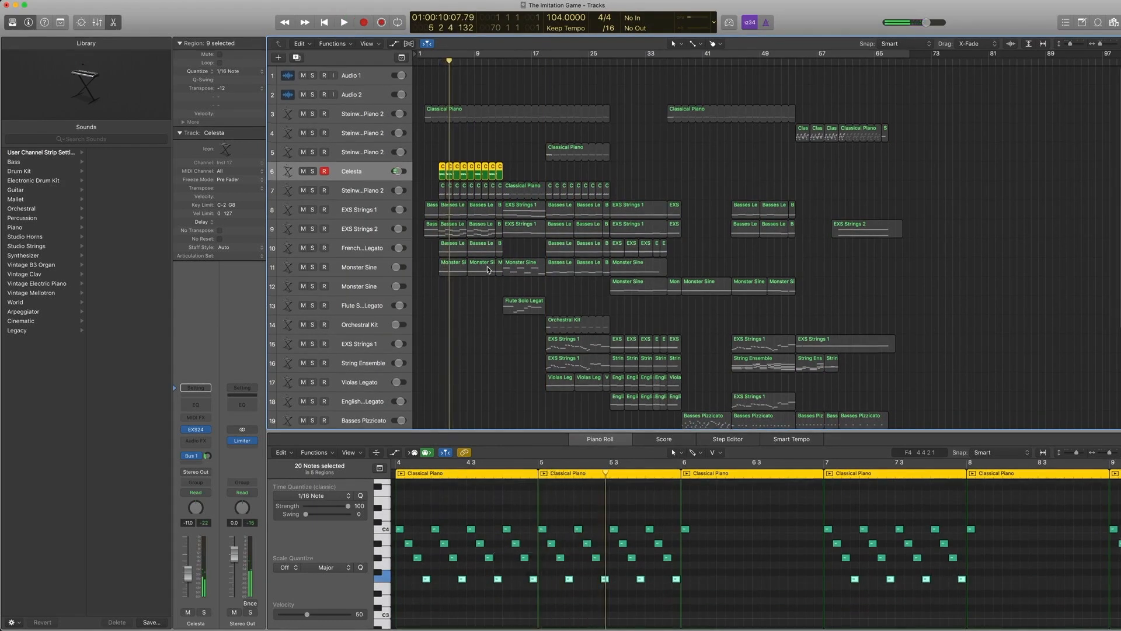
{"action": "key", "text": "comma"}
{"action": "key", "text": "comma"}
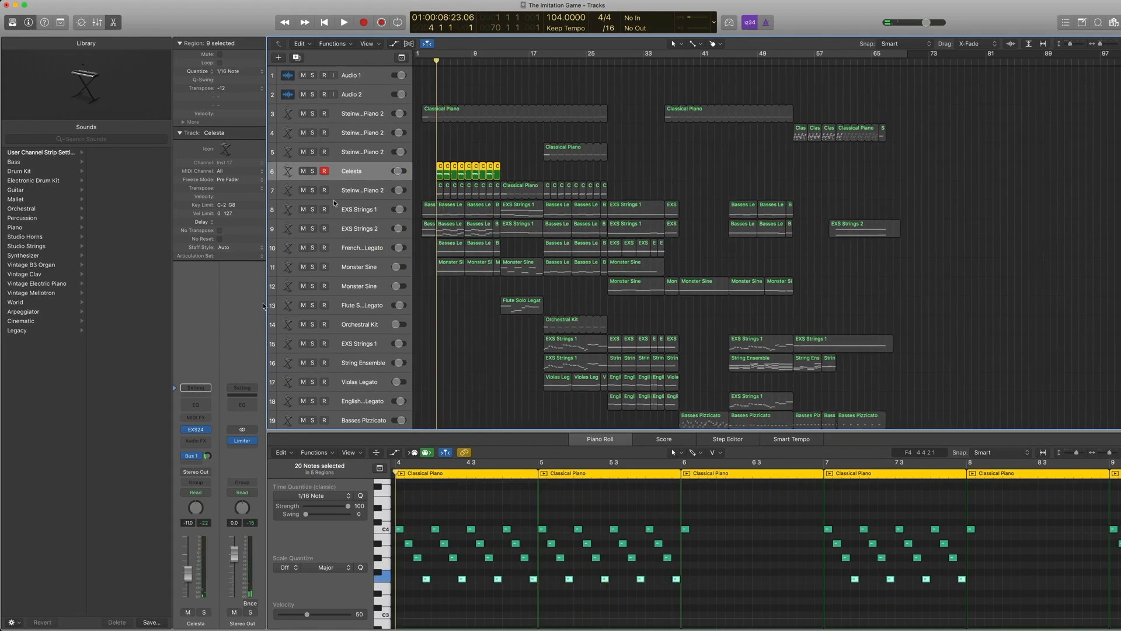
Show the Celesta track's library sound and its Bus 1 reverb channel, and play the soloed part again from bar 4.
{"action": "left_click", "coordinate": [174, 430]}
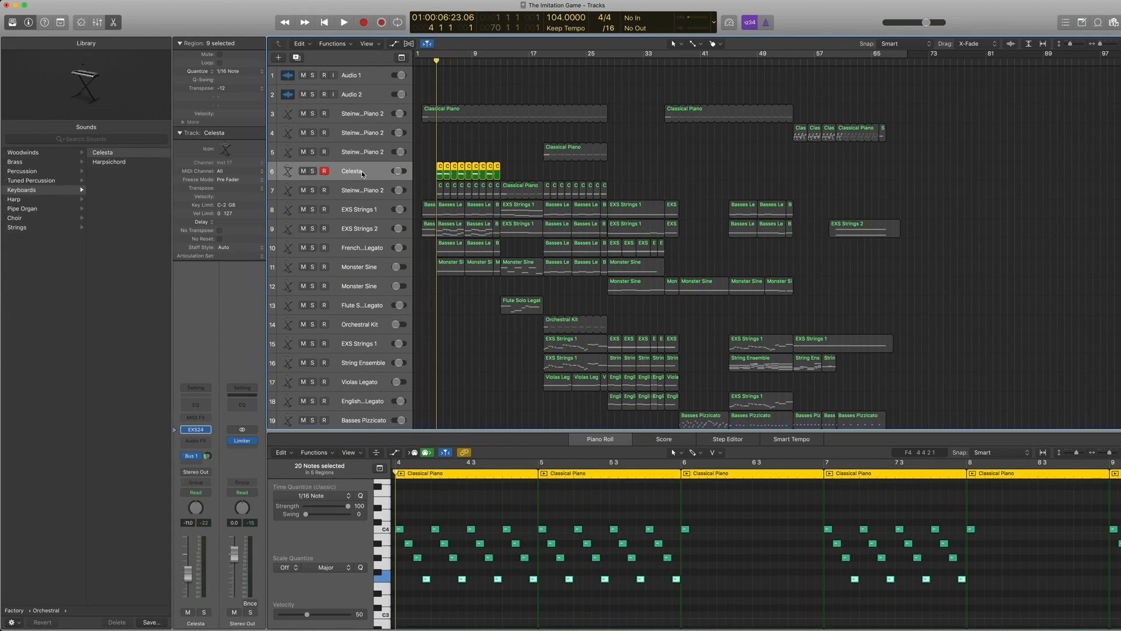
{"action": "left_click", "coordinate": [207, 457]}
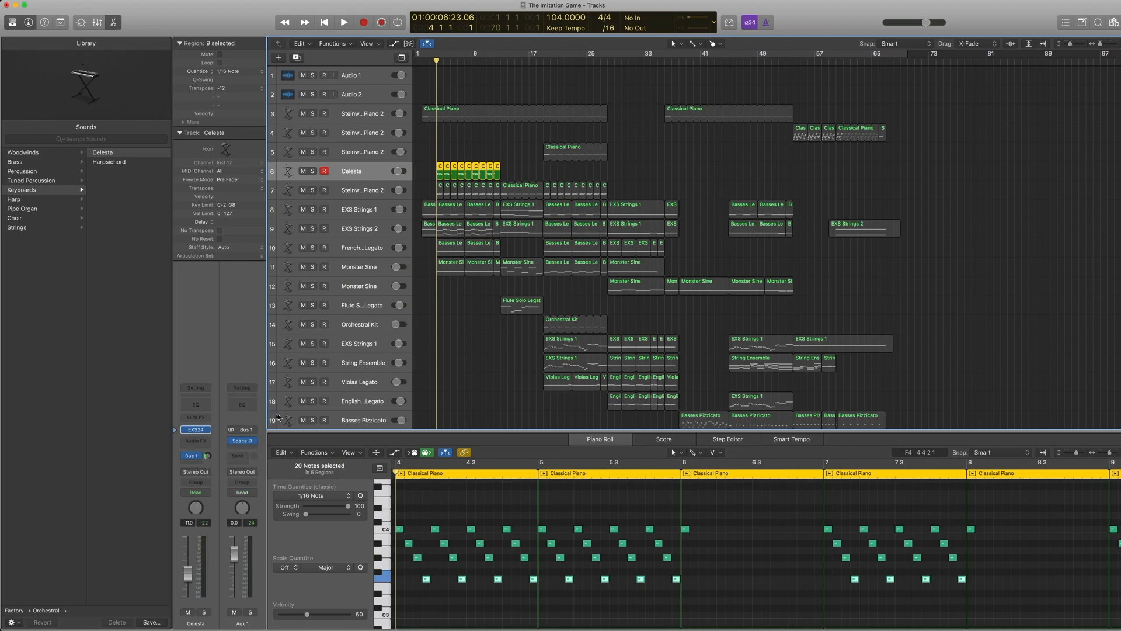
{"action": "key", "text": "space"}
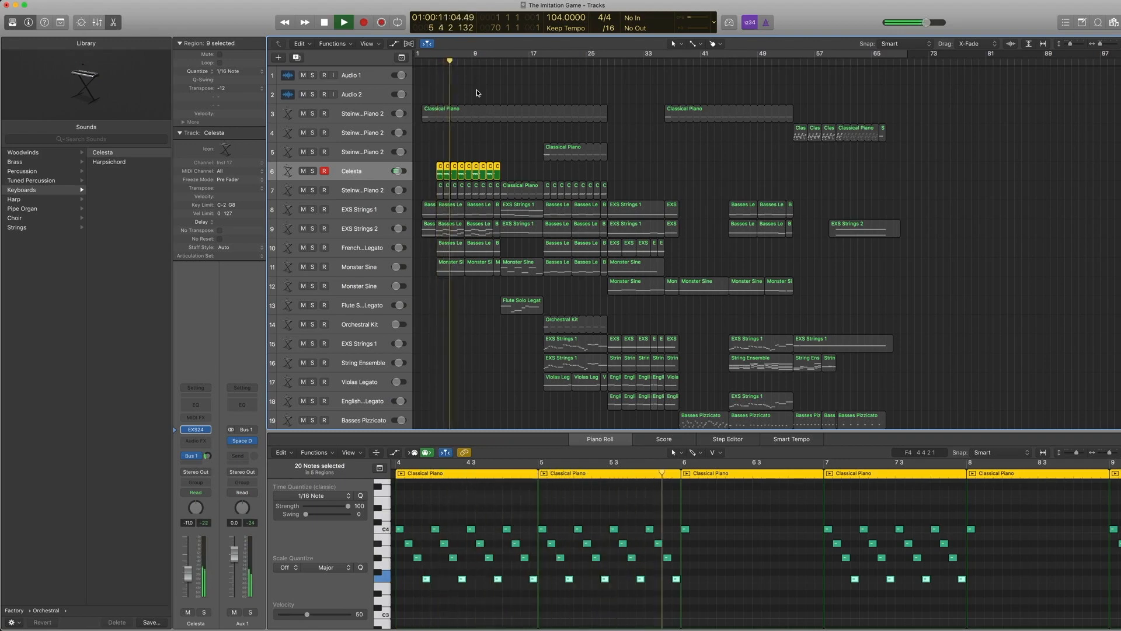
{"action": "key", "text": "space"}
Select the Celesta regions together with track 3's first Classical Piano region, play both soloed, and turn off solo.
{"action": "left_click_drag", "start_coordinate": [507, 172], "coordinate": [426, 94]}
{"action": "key", "text": "comma"}
{"action": "key", "text": "space"}
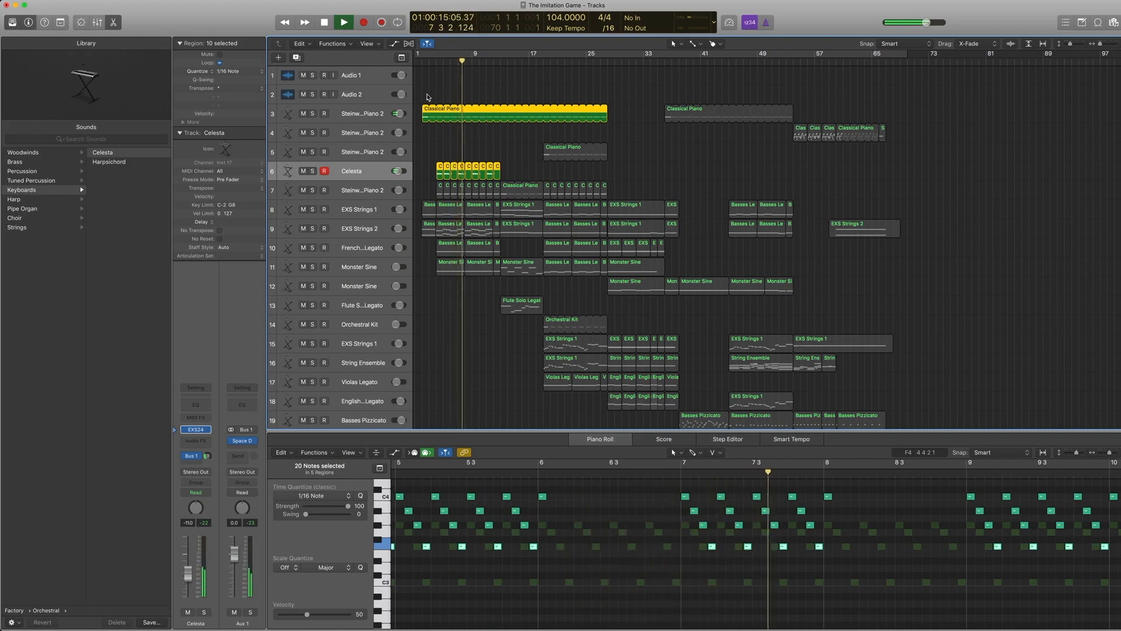
{"action": "key", "text": "space"}
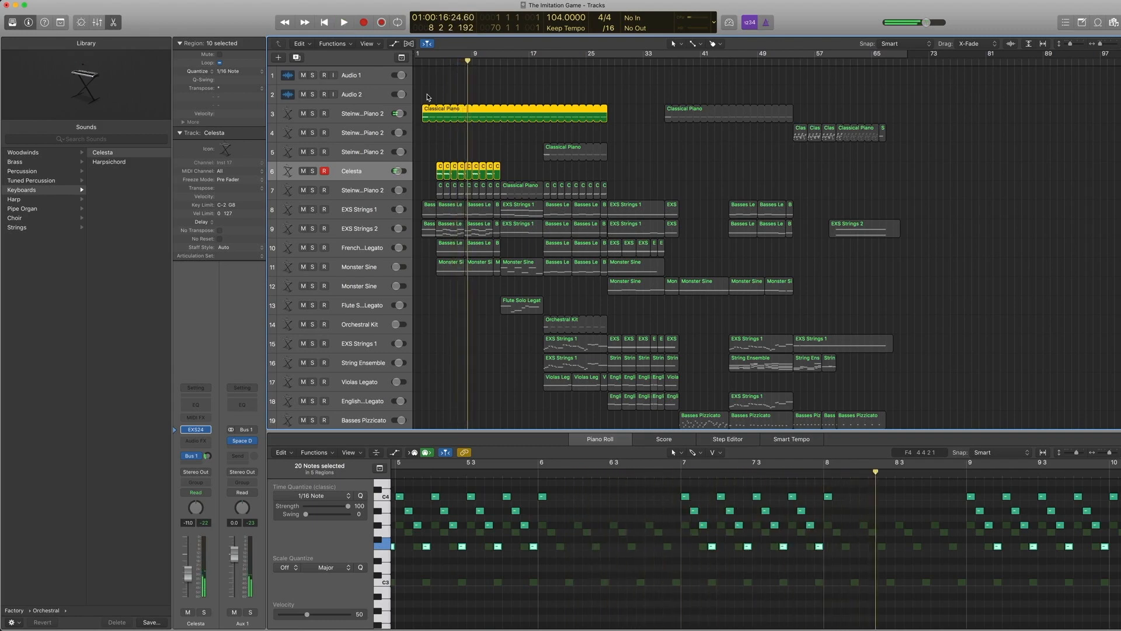
{"action": "key", "text": "ctrl+s"}
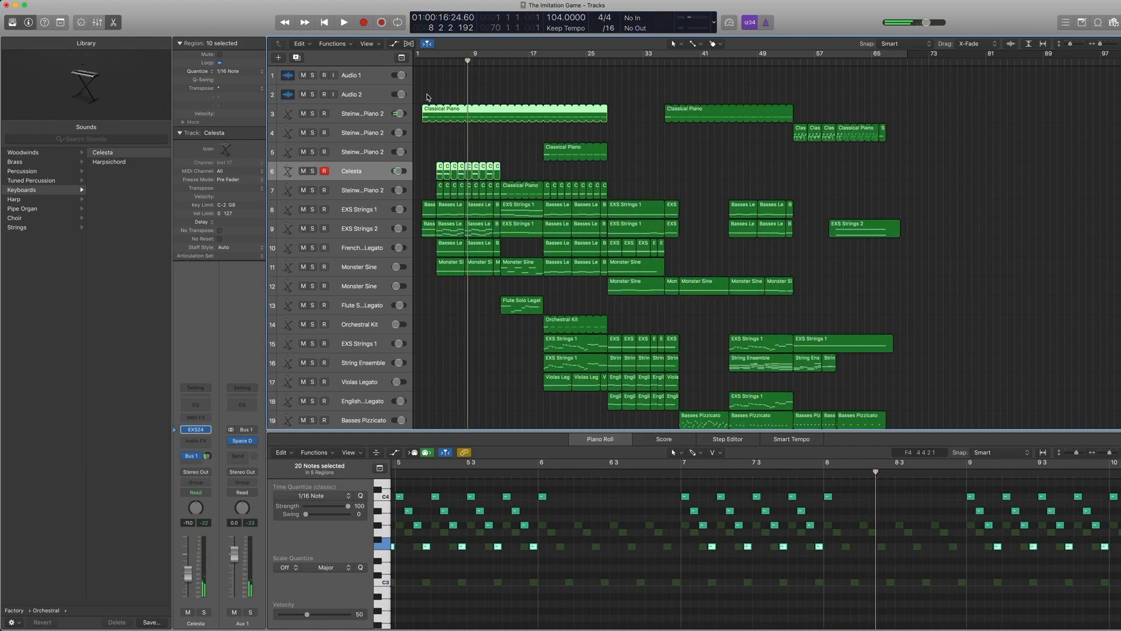
Show track 7's Steinway Piano 2 sound in the library, and solo its first nine short Classical Piano regions.
{"action": "left_click", "coordinate": [361, 190]}
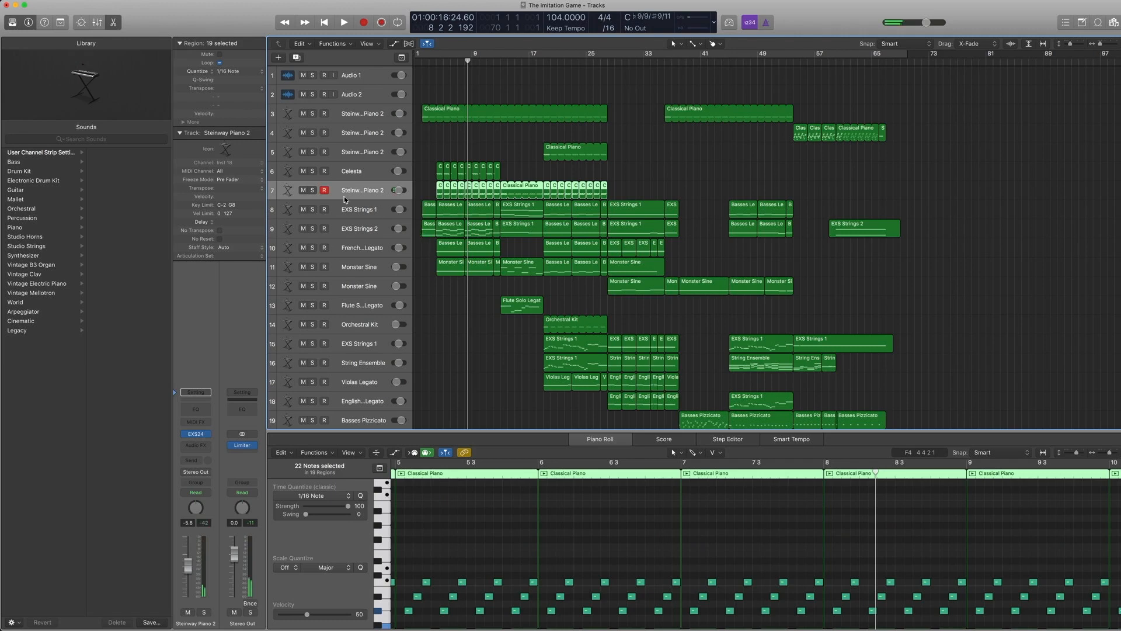
{"action": "left_click", "coordinate": [202, 434]}
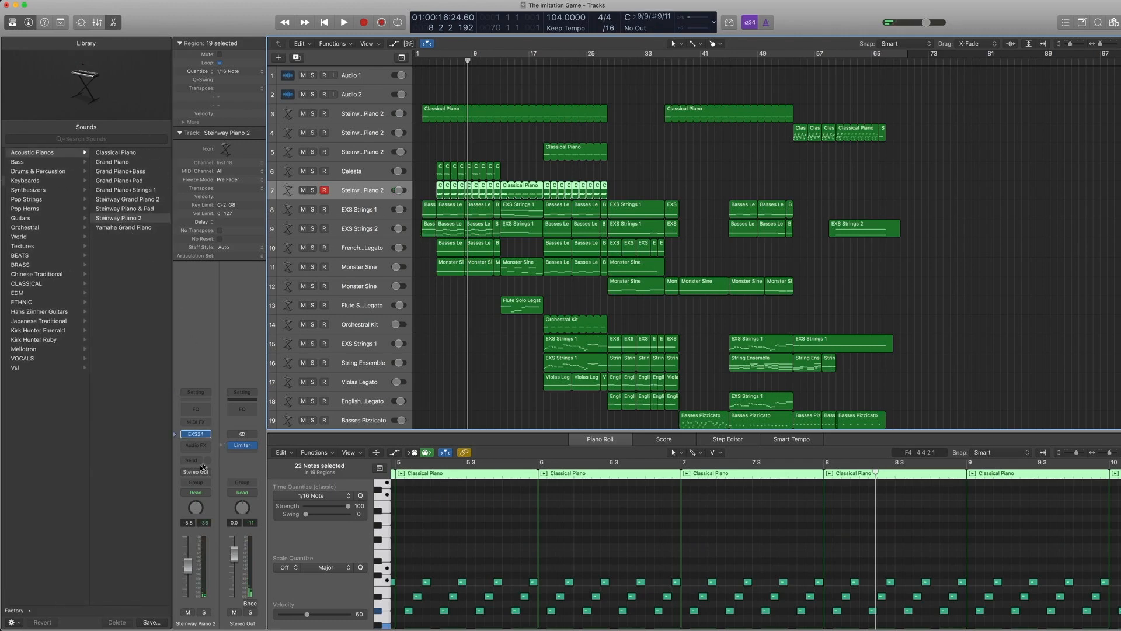
{"action": "left_click_drag", "start_coordinate": [434, 194], "coordinate": [495, 194]}
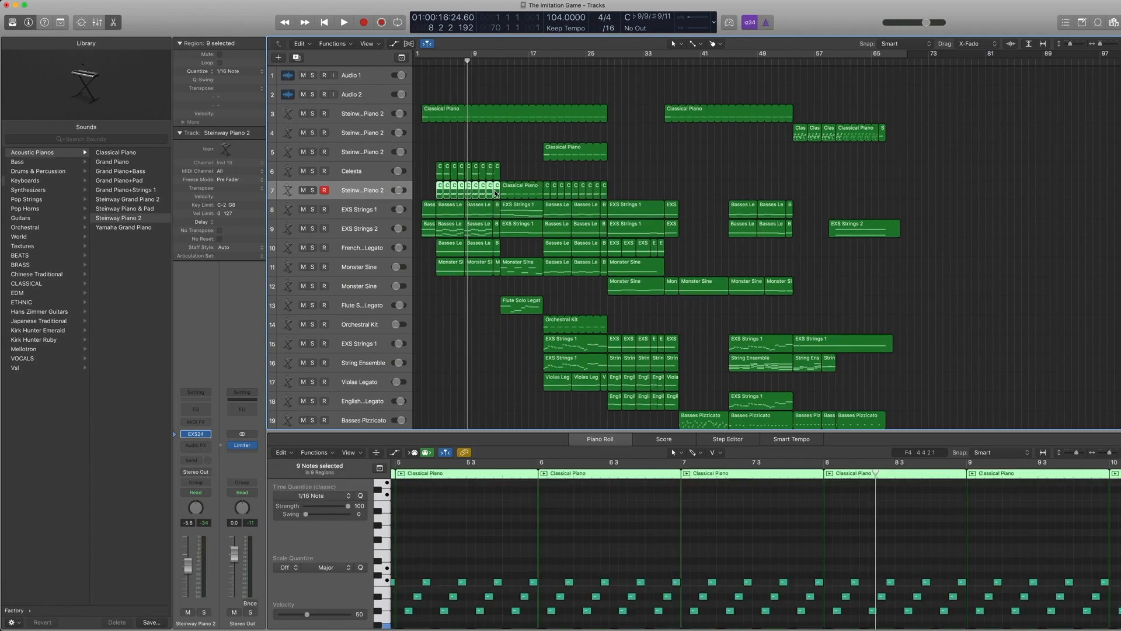
{"action": "key", "text": "ctrl+s"}
Play the soloed regions on track 7 from bar 4, and turn off solo.
{"action": "key", "text": "comma"}
{"action": "key", "text": "comma"}
{"action": "key", "text": "comma"}
{"action": "key", "text": "comma"}
{"action": "key", "text": "comma"}
{"action": "key", "text": "comma"}
{"action": "key", "text": "period"}
{"action": "key", "text": "space"}
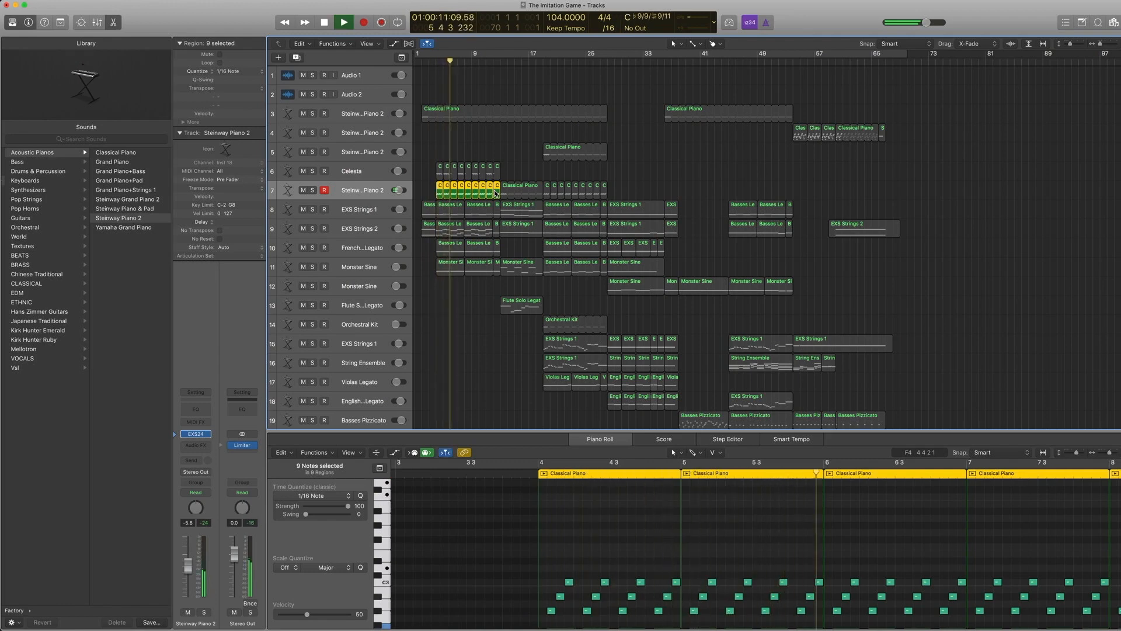
{"action": "key", "text": "space"}
{"action": "key", "text": "ctrl+s"}
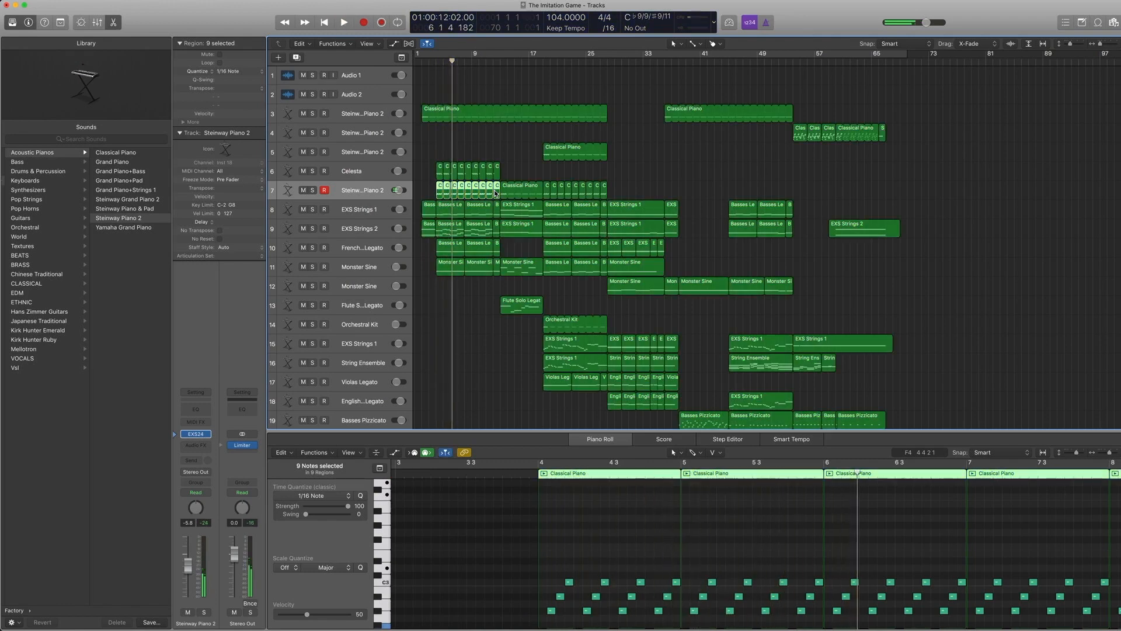
Solo the first region on track 7 together with track 3's first piano region, and play both from bar 4.
{"action": "left_click", "coordinate": [431, 188]}
{"action": "left_click", "coordinate": [439, 189]}
{"action": "left_click", "coordinate": [437, 116], "text": "shift"}
{"action": "key", "text": "ctrl+s"}
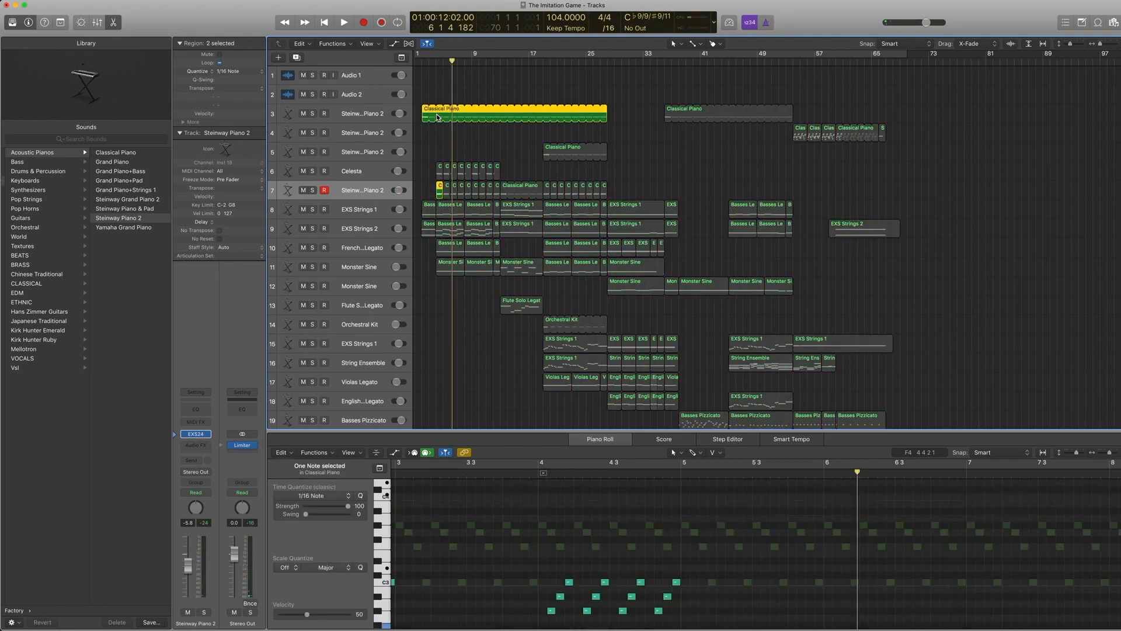
{"action": "key", "text": "space"}
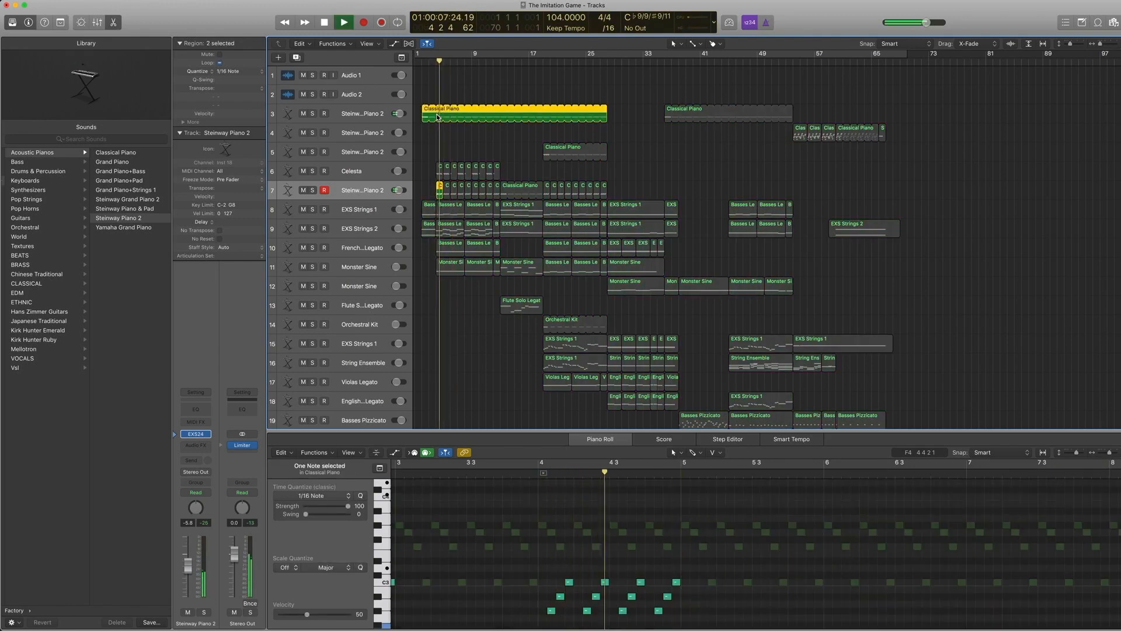
{"action": "key", "text": "space"}
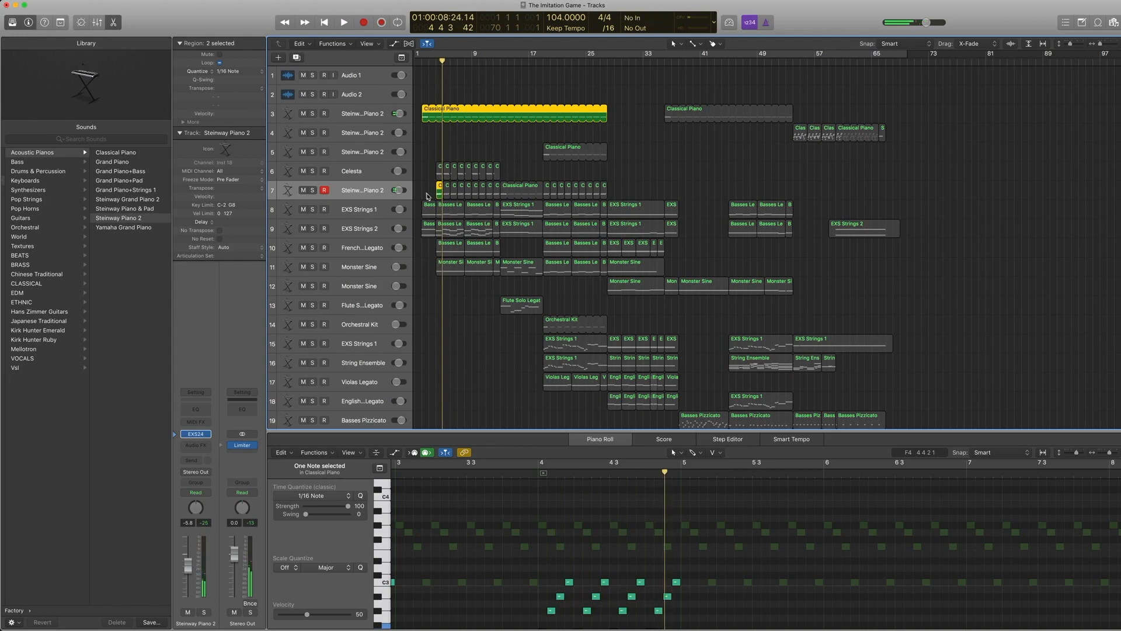
Select the first four regions on track 7 plus track 3's first piano region, and play them soloed from bar 4.
{"action": "left_click_drag", "start_coordinate": [426, 196], "coordinate": [465, 199]}
{"action": "left_click", "coordinate": [447, 119], "text": "shift"}
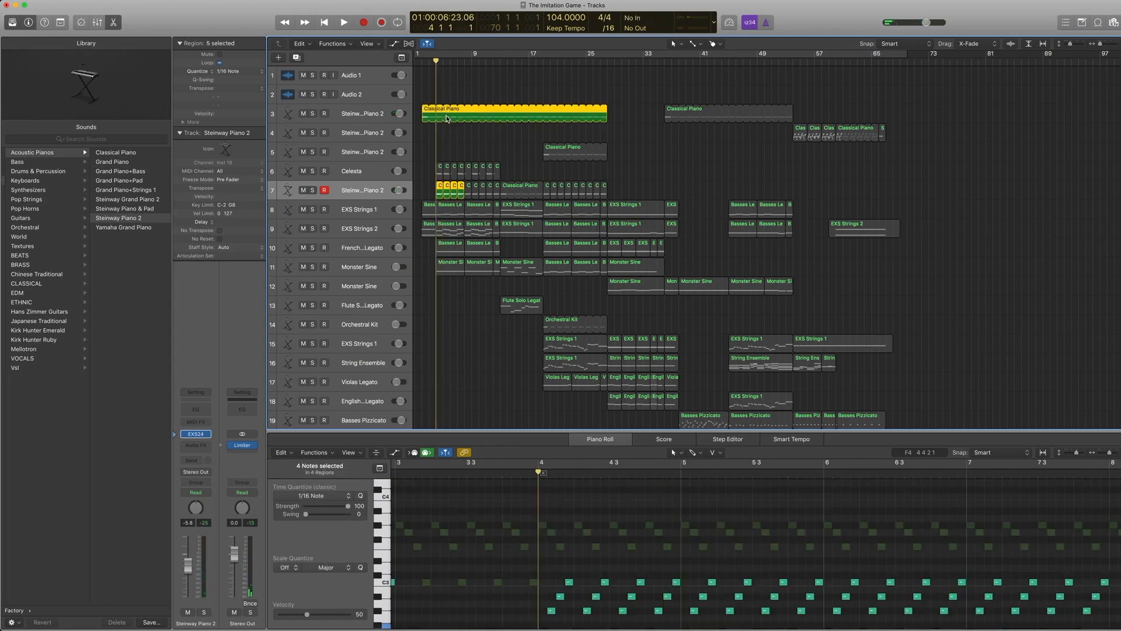
{"action": "key", "text": "space"}
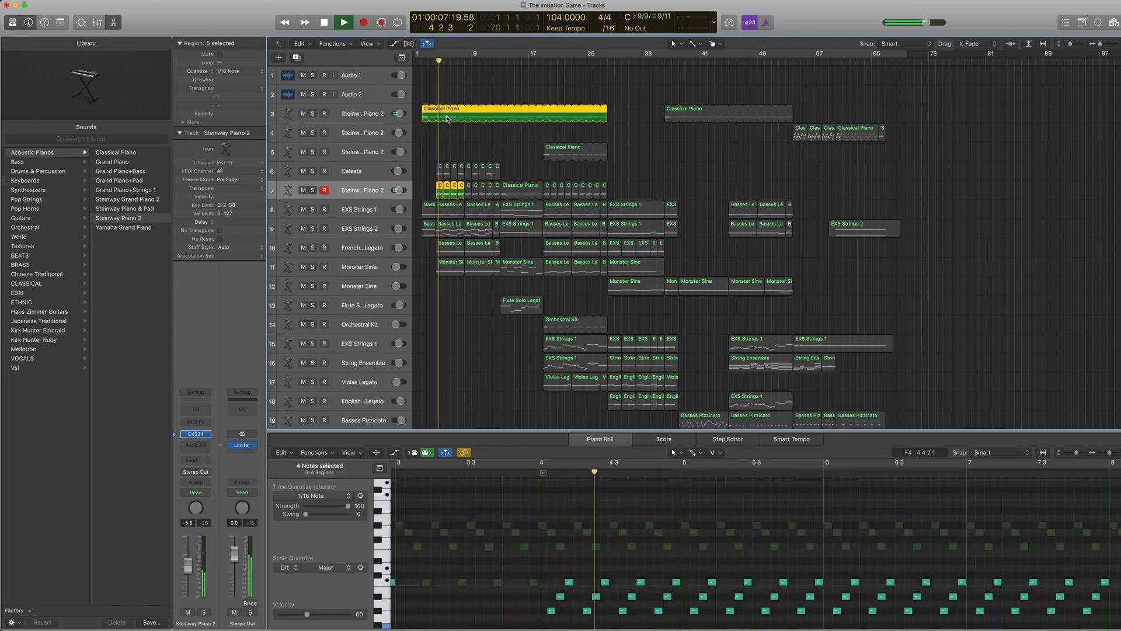
{"action": "key", "text": "space"}
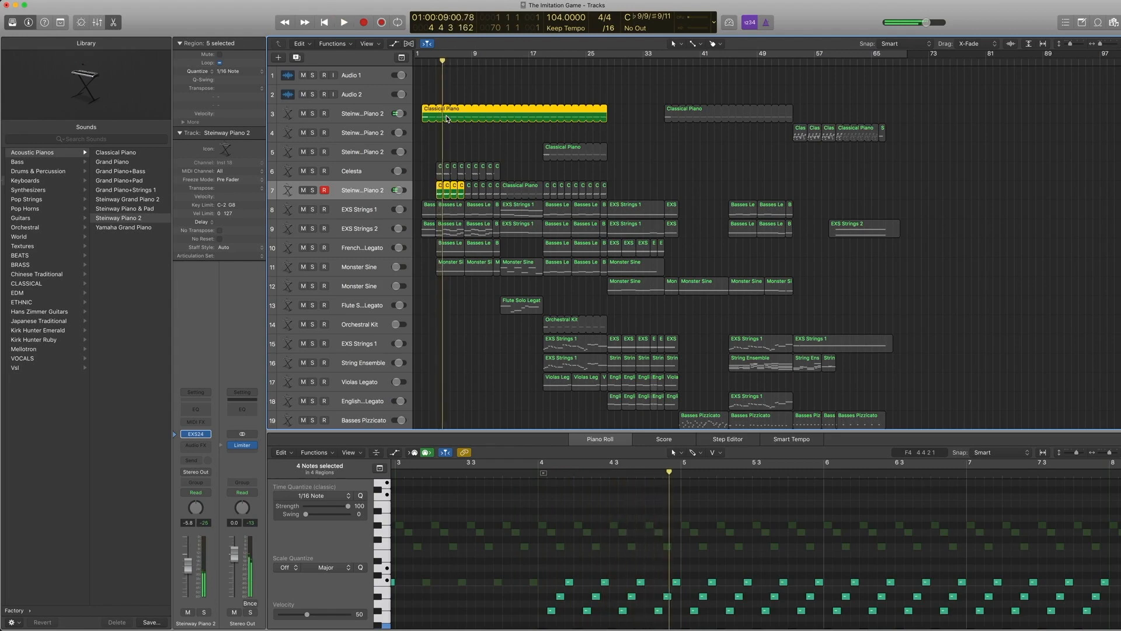
Add the first three Celesta regions to the soloed selection, play all parts from bar 4, and clear solo and the selection.
{"action": "left_click", "coordinate": [439, 170], "text": "shift"}
{"action": "left_click", "coordinate": [446, 171], "text": "shift"}
{"action": "left_click", "coordinate": [453, 171], "text": "shift"}
{"action": "key", "text": "Return"}
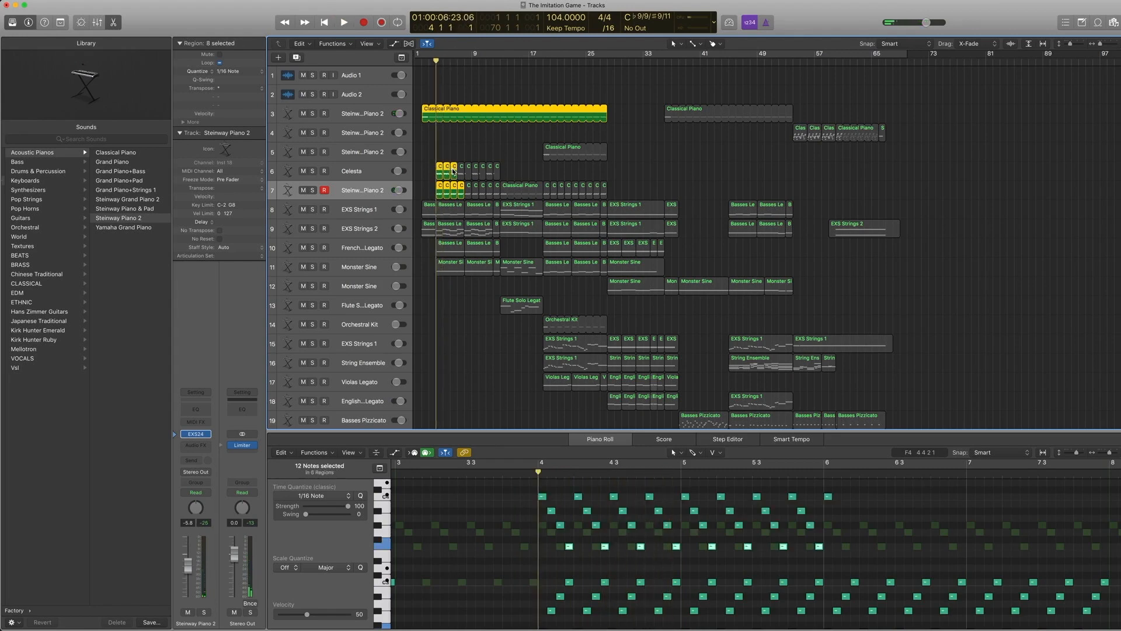
{"action": "key", "text": "space"}
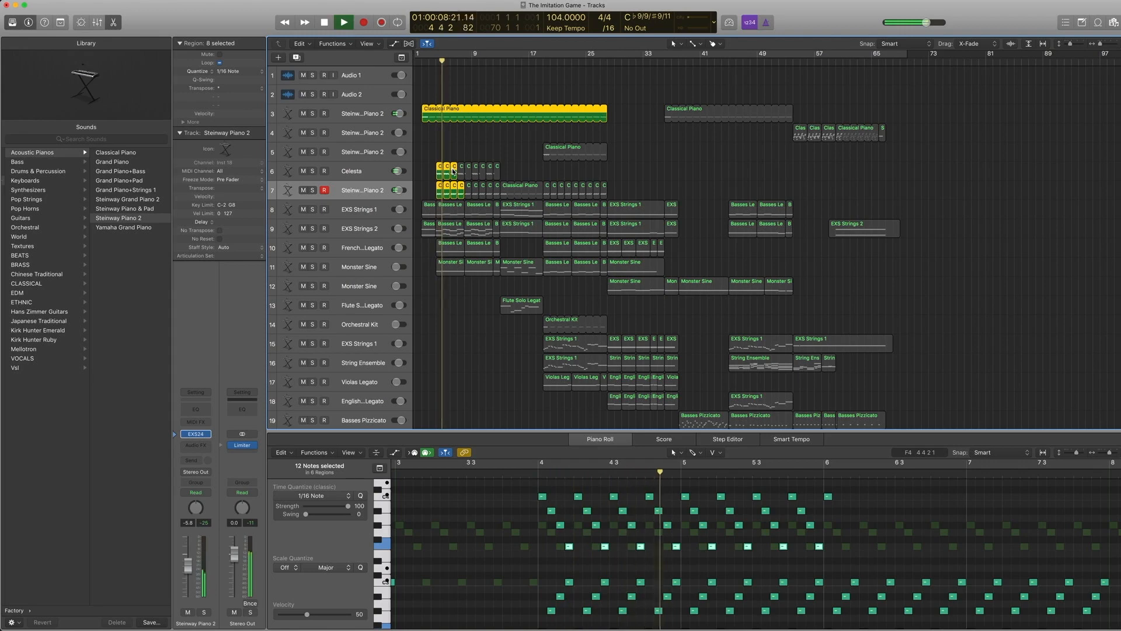
{"action": "key", "text": "space"}
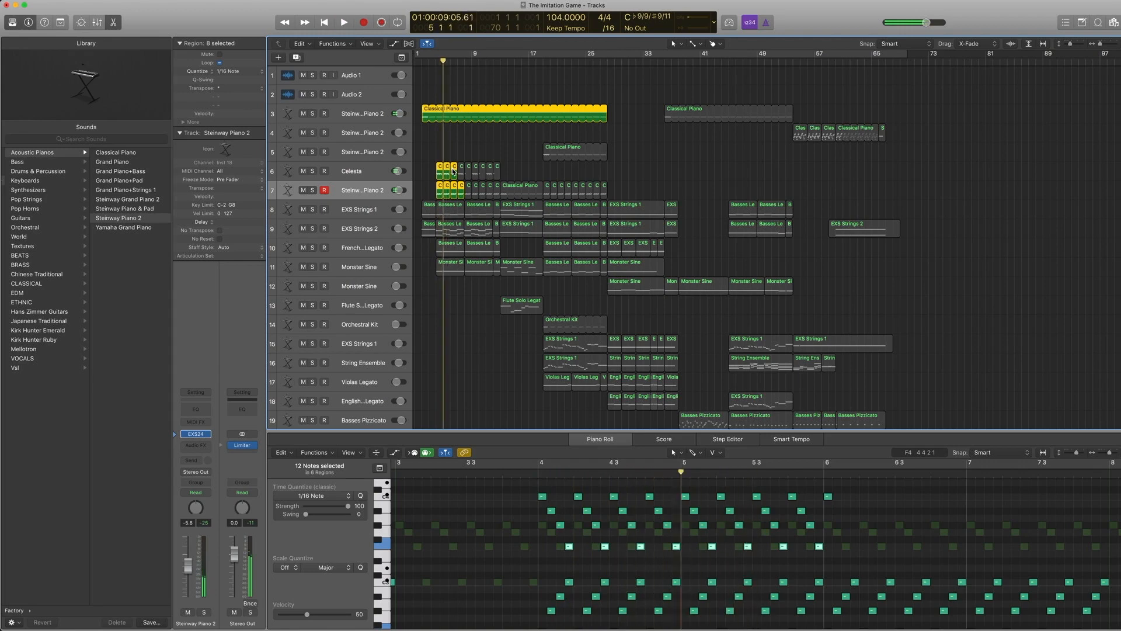
{"action": "key", "text": "Return"}
{"action": "key", "text": "ctrl+s"}
{"action": "left_click", "coordinate": [428, 167]}
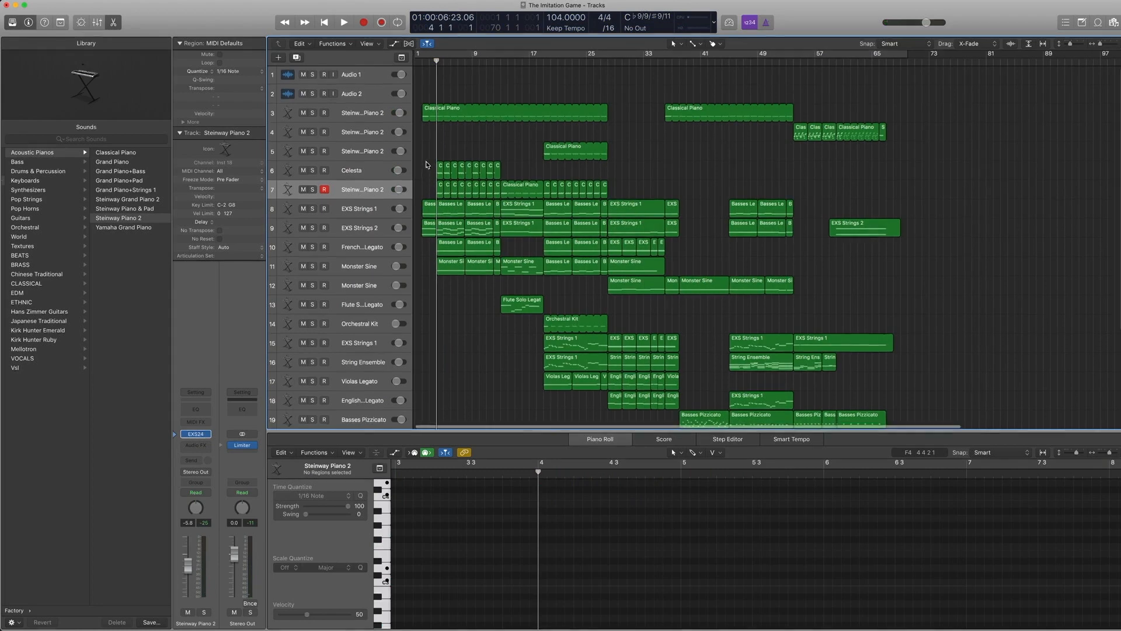
Select all regions on track 8, EXS Strings 1, and play them soloed from bar 4.
{"action": "left_click", "coordinate": [359, 211]}
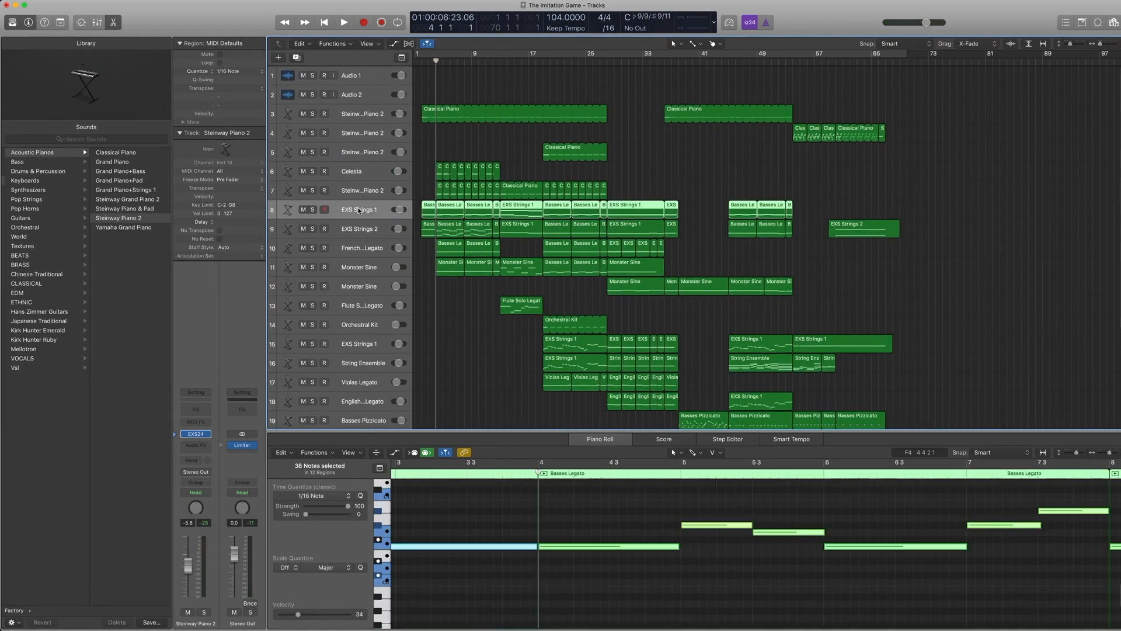
{"action": "key", "text": "ctrl+s"}
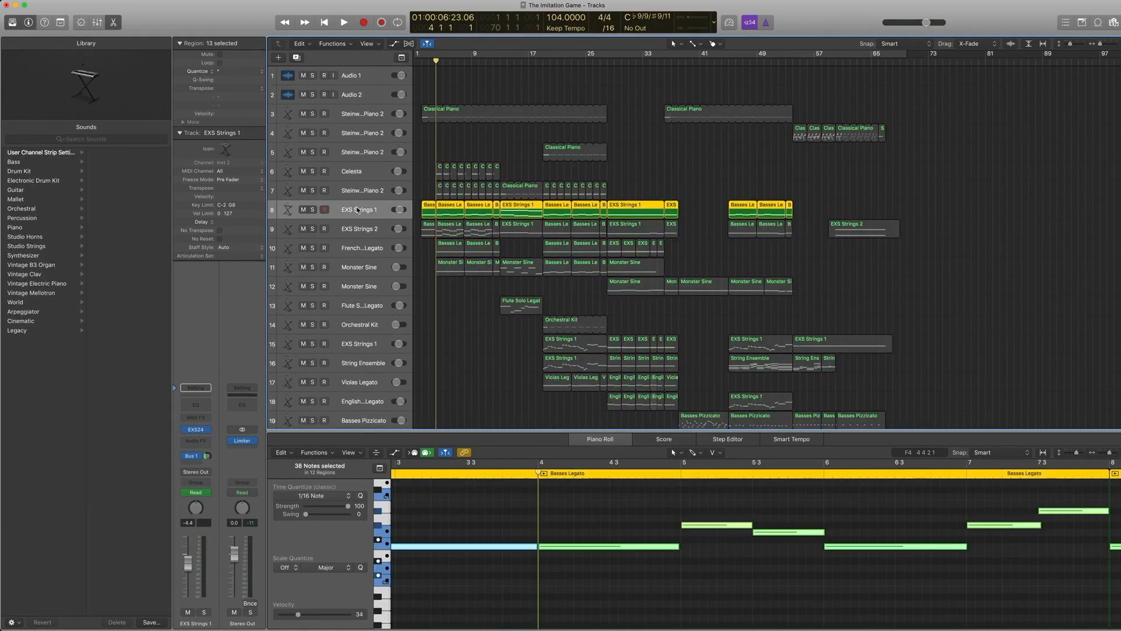
{"action": "key", "text": "space"}
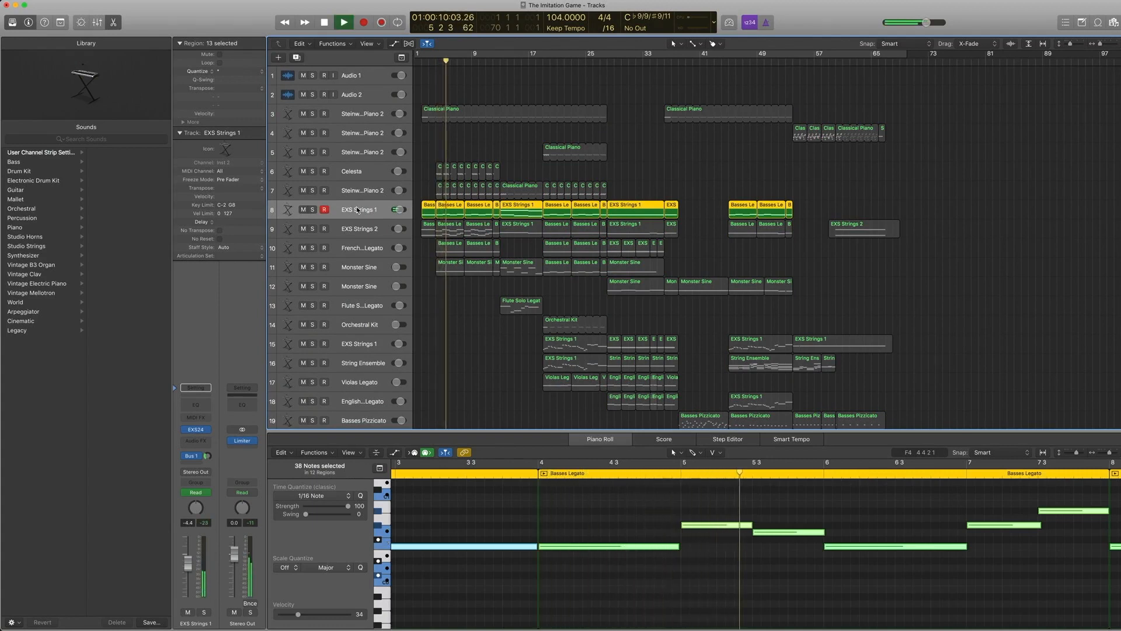
{"action": "key", "text": "space"}
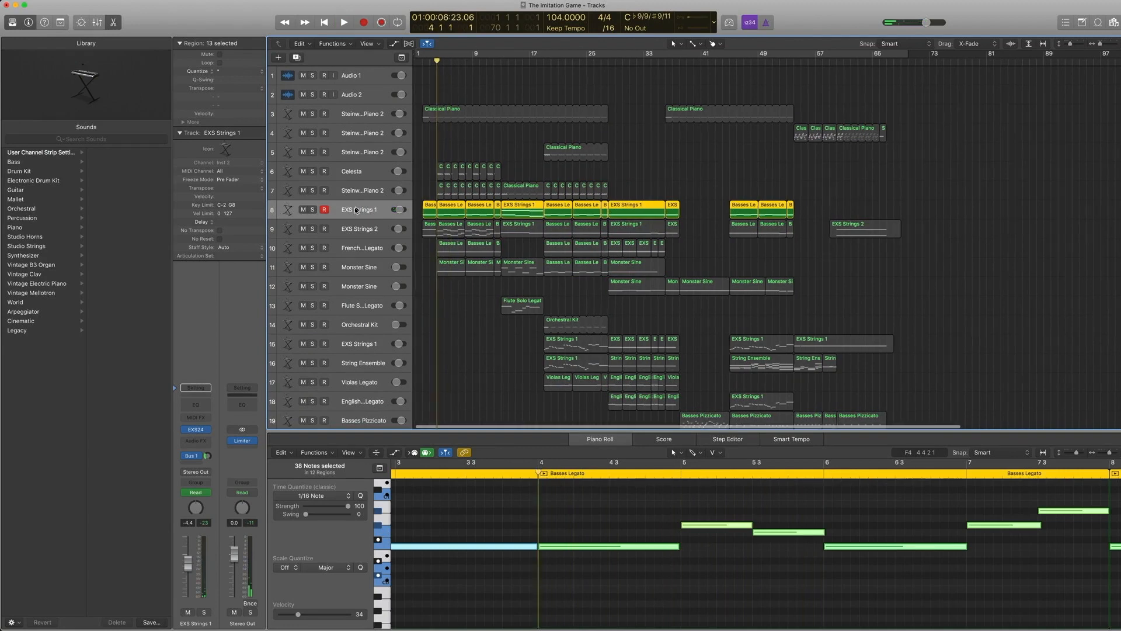
Show the EXS Strings 1 sound in the library's Pop Strings category within the Factory folder.
{"action": "left_click", "coordinate": [178, 430]}
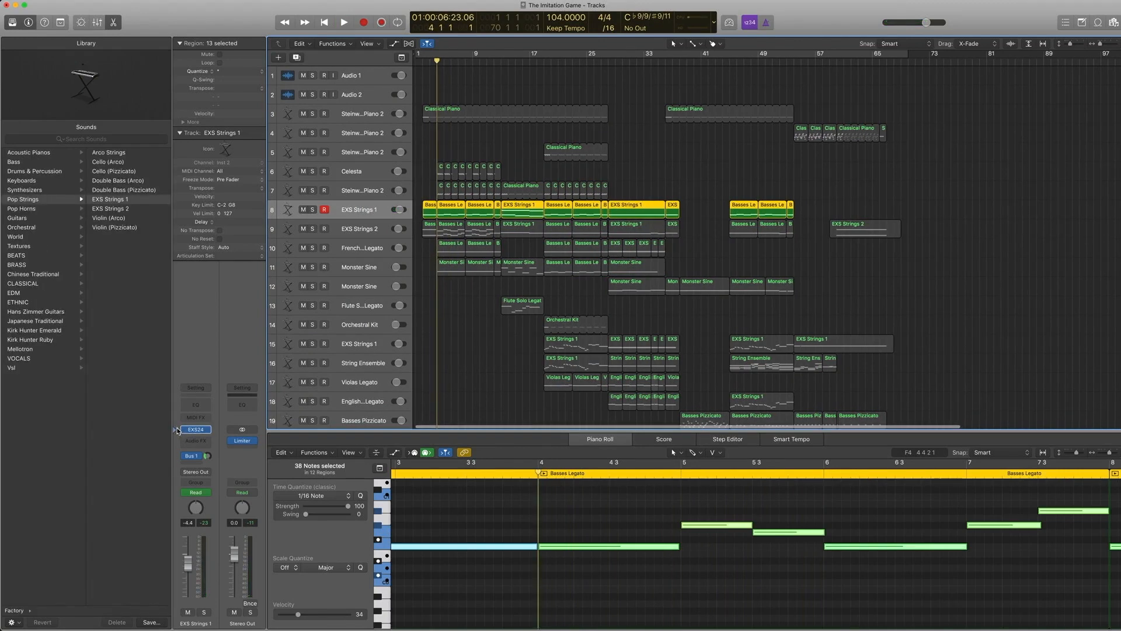
{"action": "scroll", "coordinate": [55, 186], "scroll_direction": "left", "scroll_amount": 3}
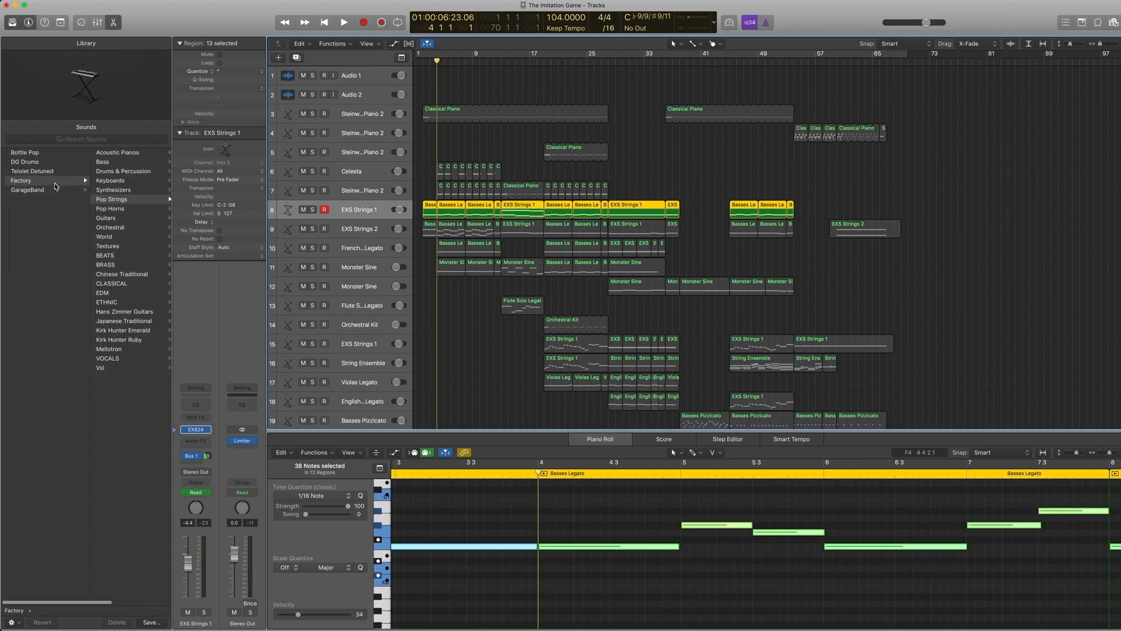
{"action": "scroll", "coordinate": [56, 185], "scroll_direction": "right", "scroll_amount": 3}
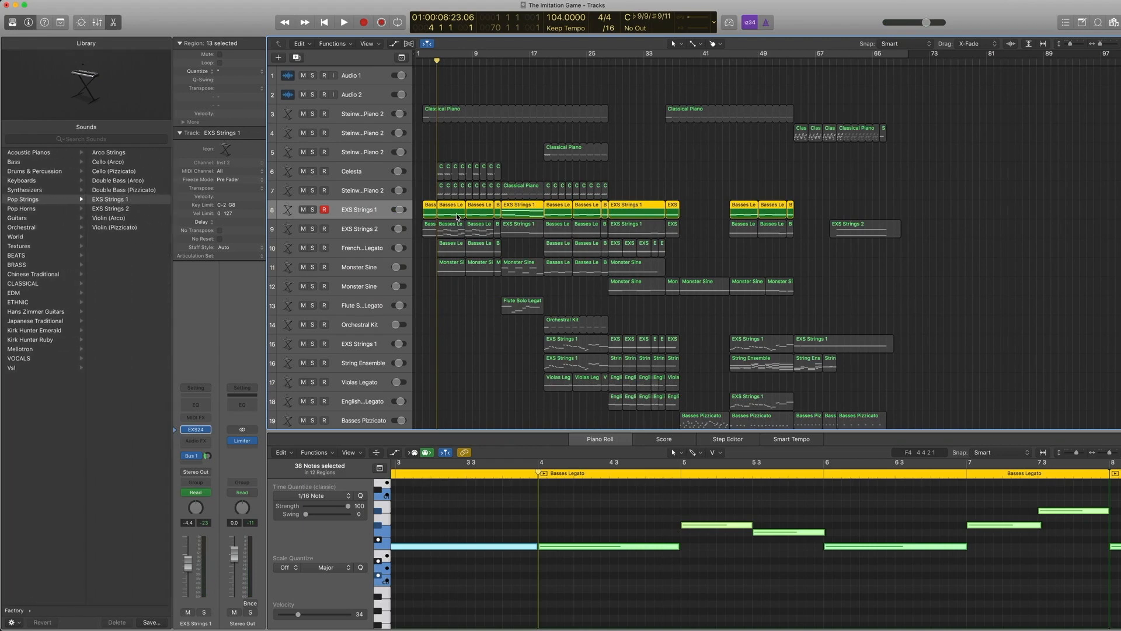
Move the playhead forward to bar 6 along the soloed strings part and return it to bar 4.
{"action": "key", "text": "period"}
{"action": "key", "text": "period"}
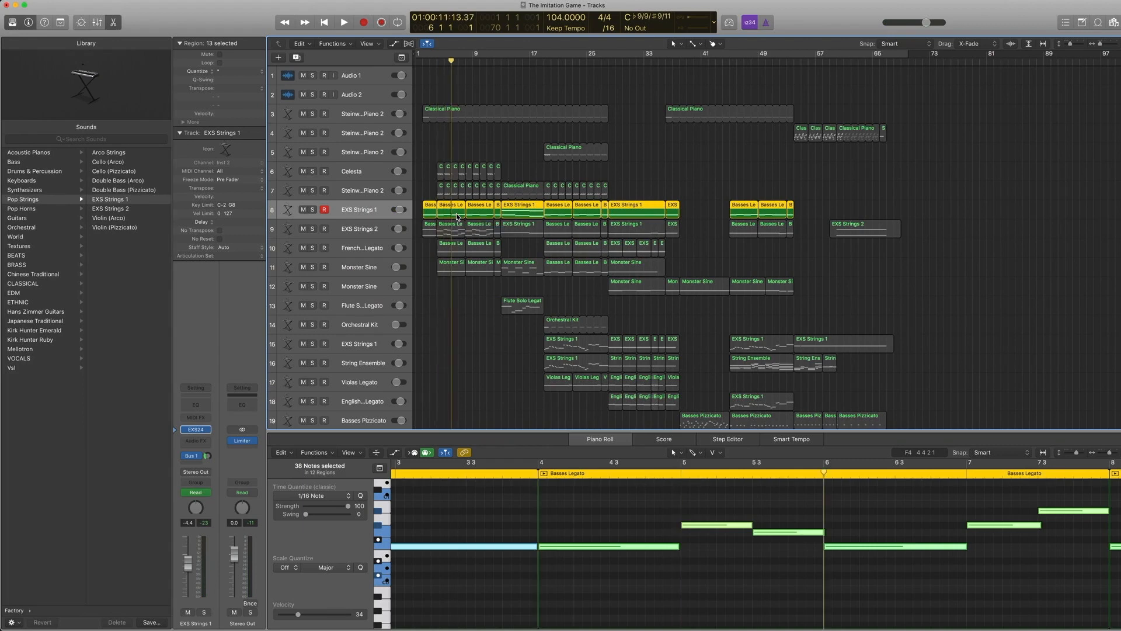
{"action": "key", "text": "comma"}
{"action": "key", "text": "comma"}
{"action": "key", "text": "comma"}
{"action": "key", "text": "comma"}
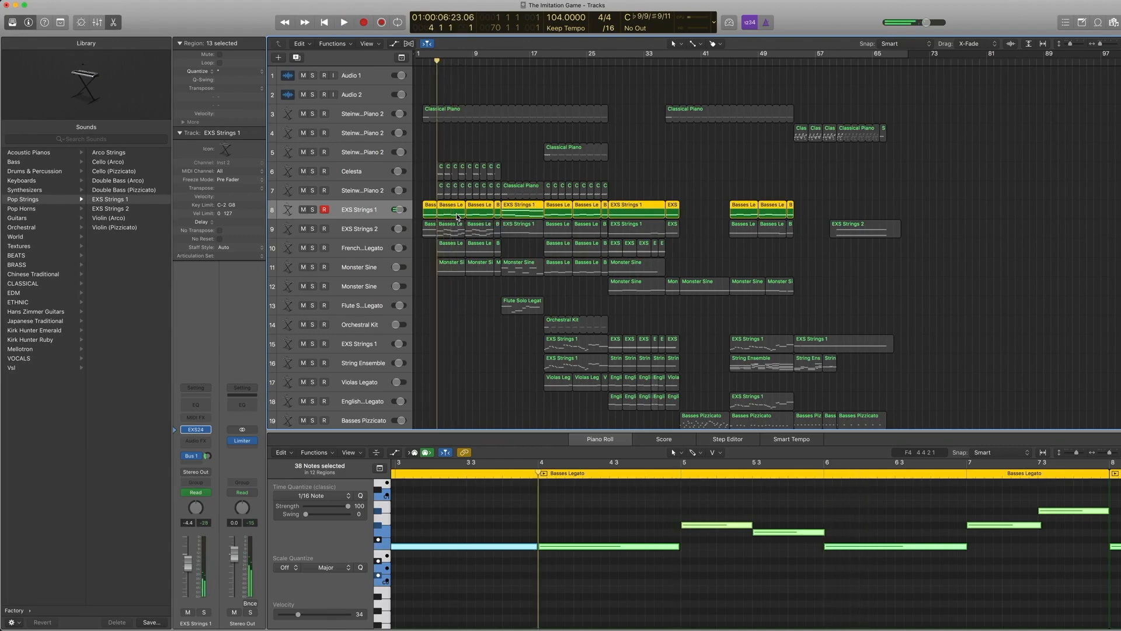
Show the track volume automation, examine the volume curves across the arrangement, including EXS Strings 1, and hide the automation again.
{"action": "key", "text": "a"}
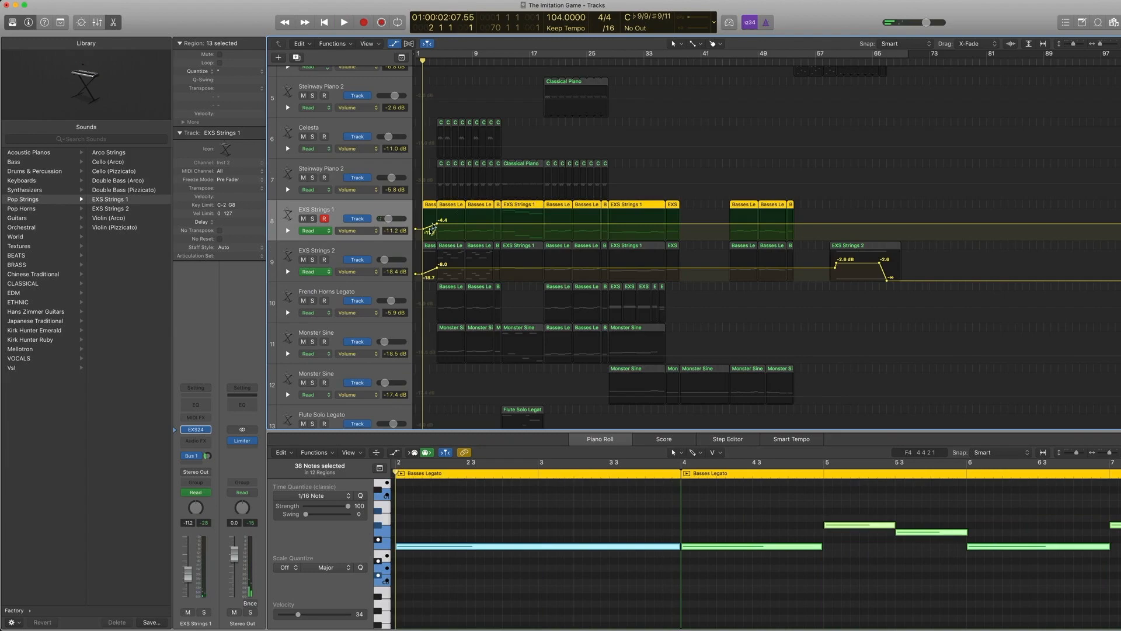
{"action": "scroll", "coordinate": [651, 221], "scroll_direction": "down", "scroll_amount": 10}
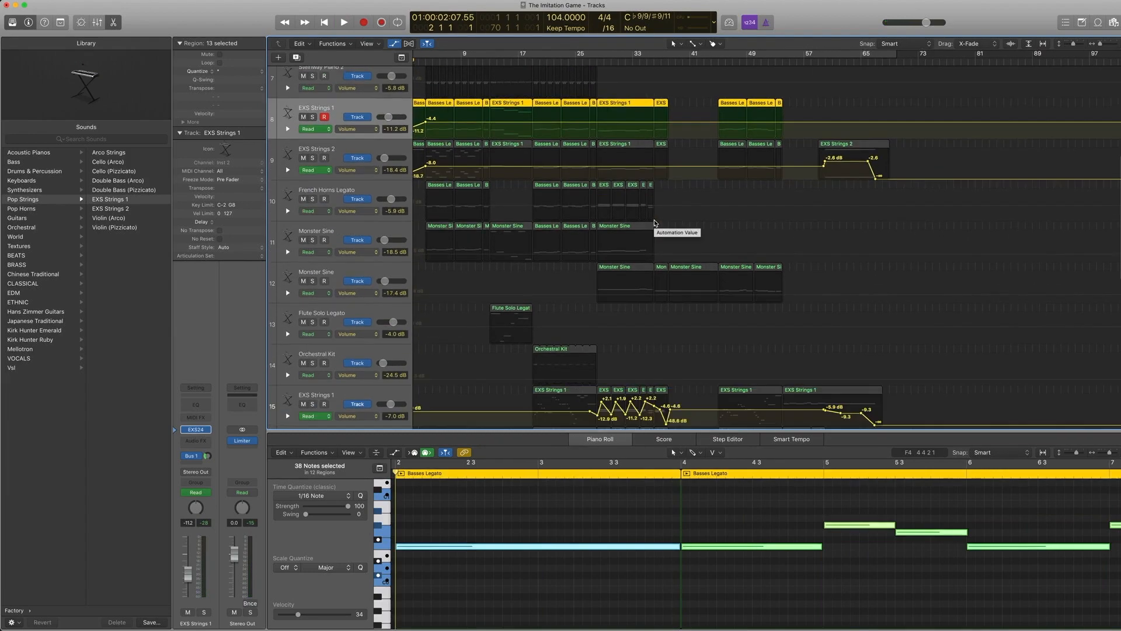
{"action": "scroll", "coordinate": [654, 222], "scroll_direction": "up", "scroll_amount": 10}
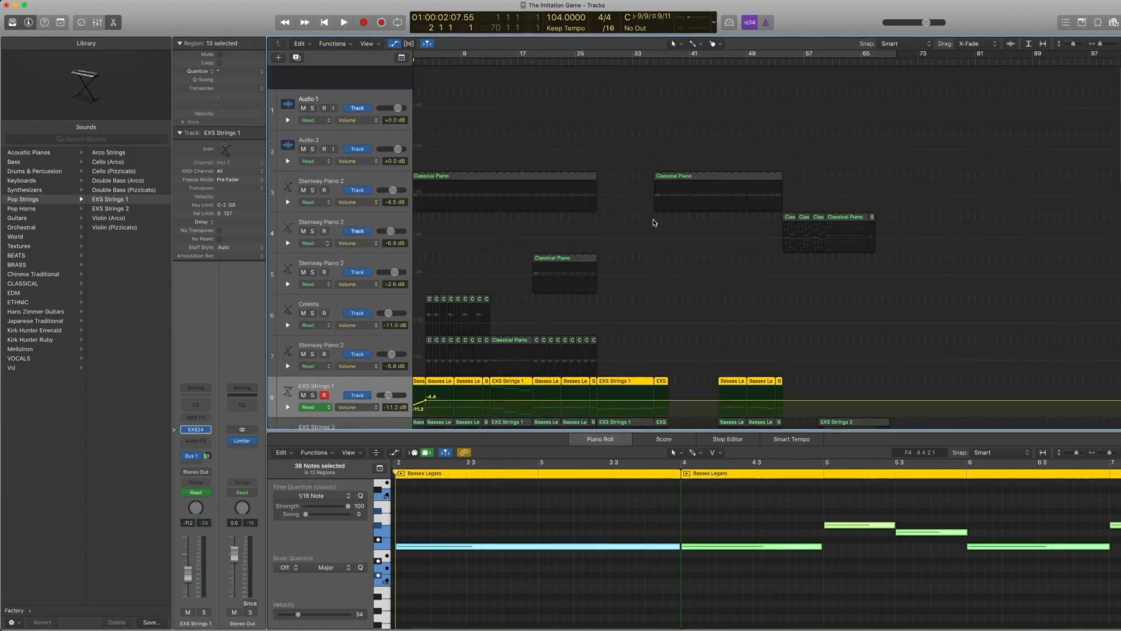
{"action": "scroll", "coordinate": [654, 222], "scroll_direction": "down", "scroll_amount": 1}
{"action": "scroll", "coordinate": [649, 218], "scroll_direction": "up", "scroll_amount": 2}
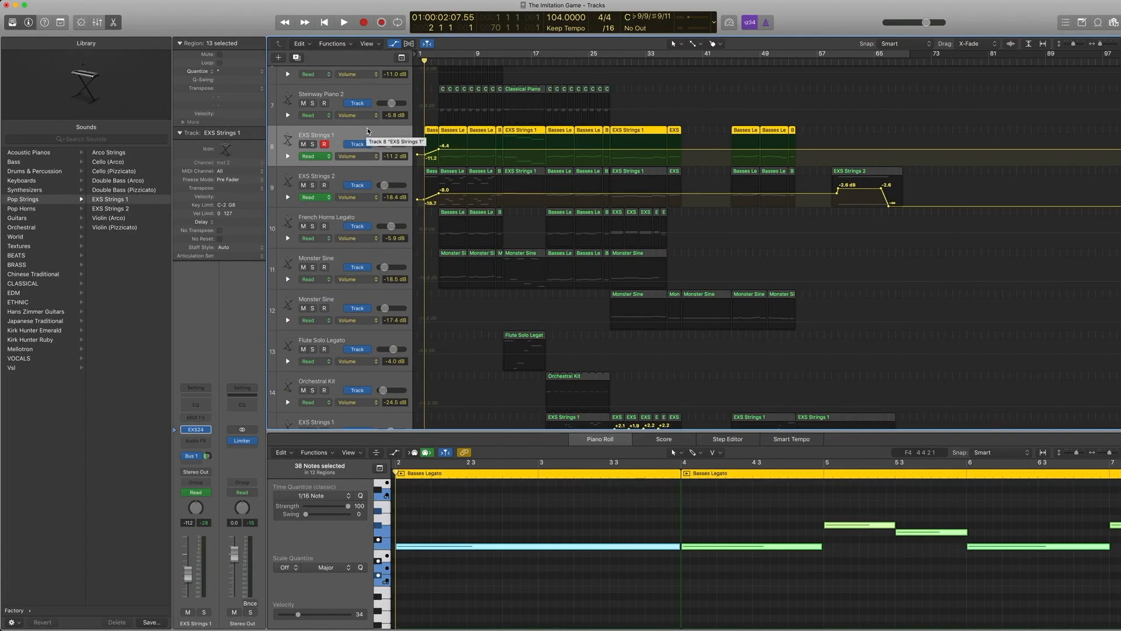
{"action": "scroll", "coordinate": [368, 131], "scroll_direction": "up", "scroll_amount": 1}
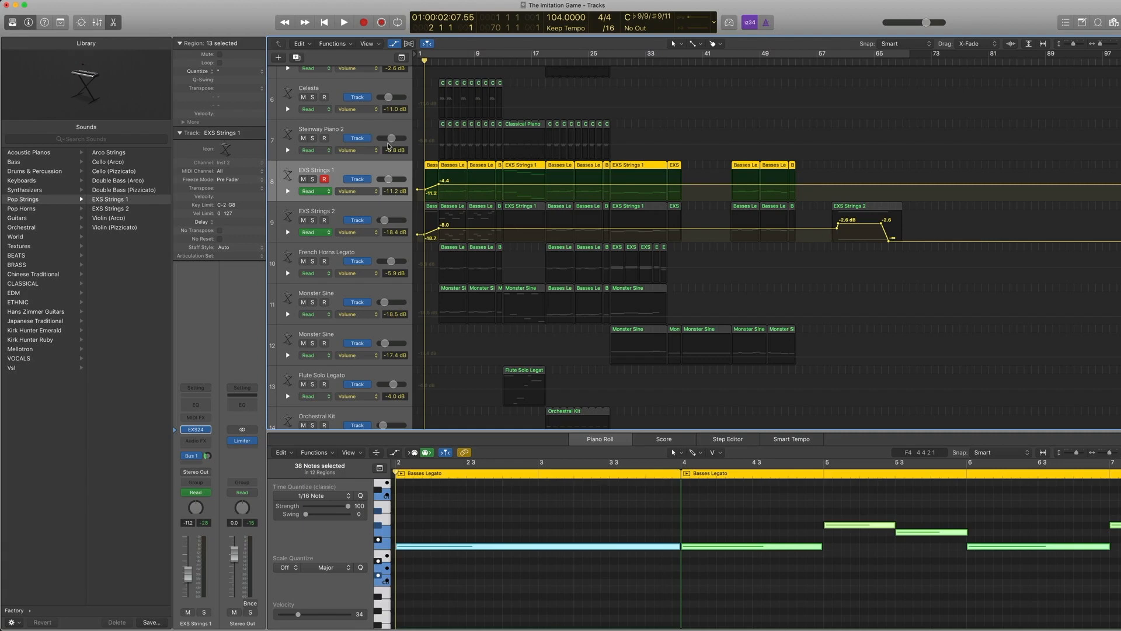
{"action": "key", "text": "a"}
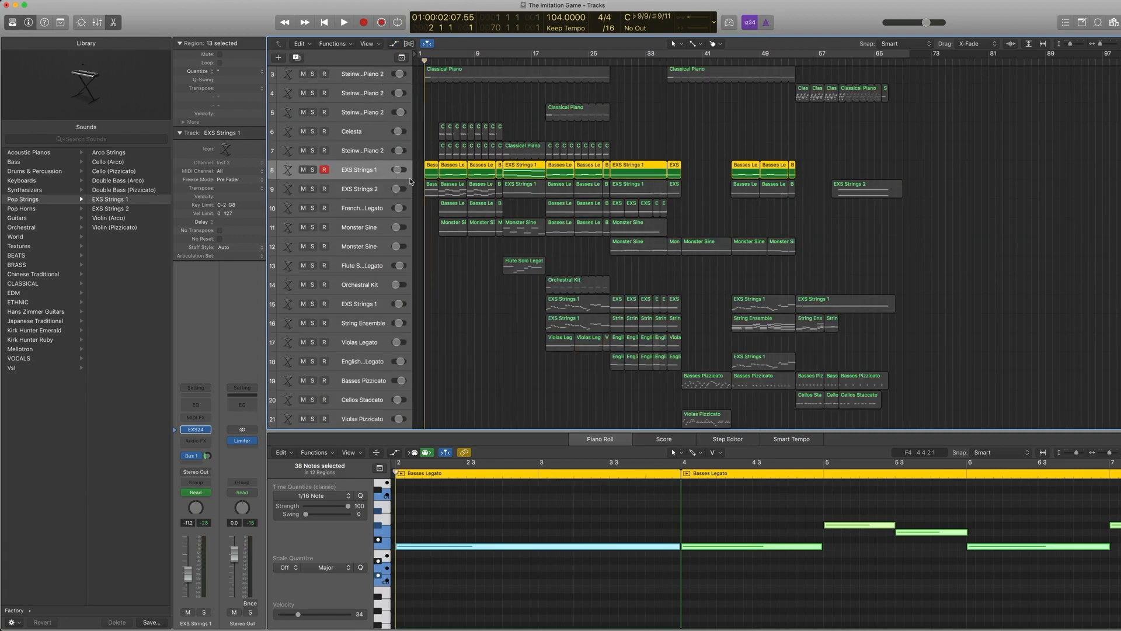
Select track 9, EXS Strings 2, and show its sound in the library's Pop Strings category.
{"action": "left_click", "coordinate": [362, 188]}
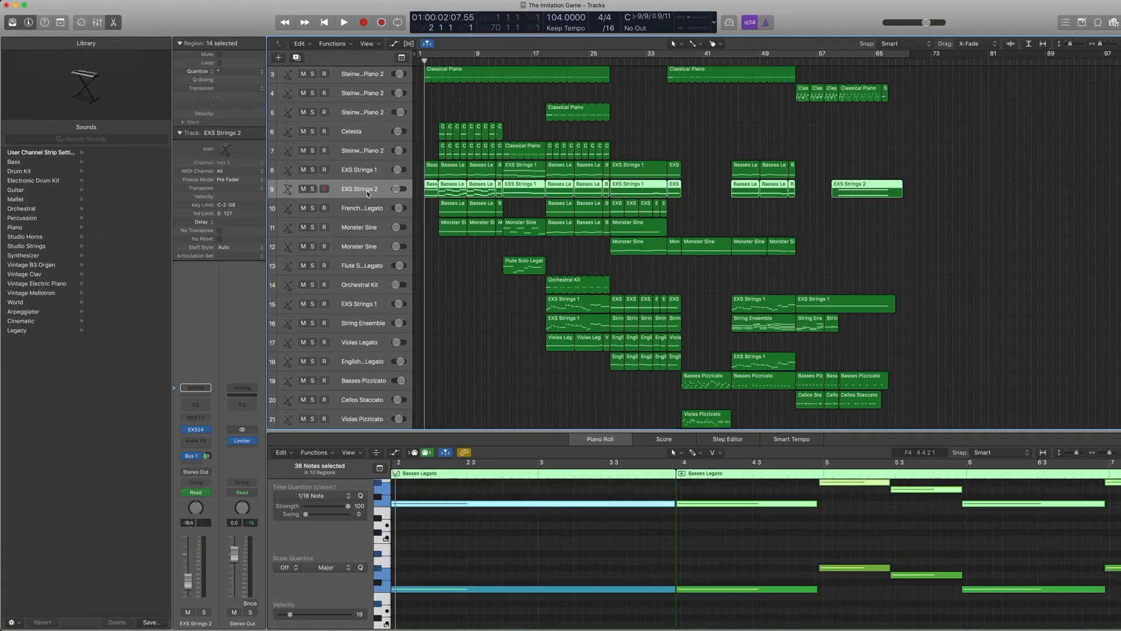
{"action": "left_click", "coordinate": [175, 430]}
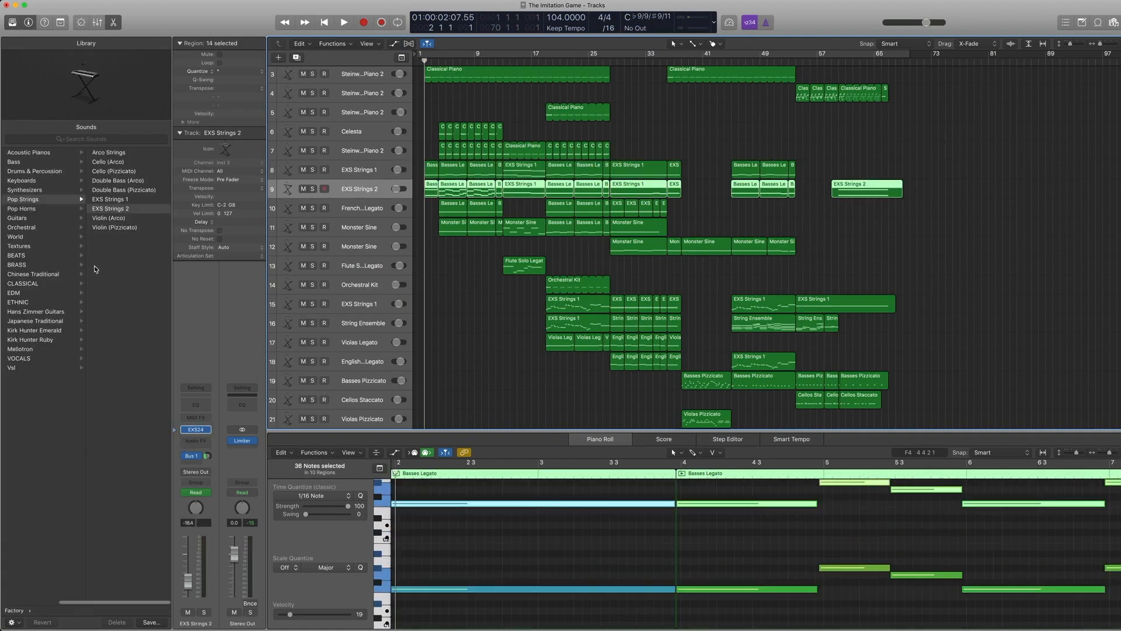
{"action": "scroll", "coordinate": [96, 269], "scroll_direction": "left", "scroll_amount": 5}
{"action": "scroll", "coordinate": [106, 199], "scroll_direction": "right", "scroll_amount": 2}
{"action": "scroll", "coordinate": [107, 199], "scroll_direction": "left", "scroll_amount": 3}
Play all EXS Strings 2 regions soloed from bar 2, stop playback, and clear solo.
{"action": "key", "text": "ctrl+s"}
{"action": "key", "text": "space"}
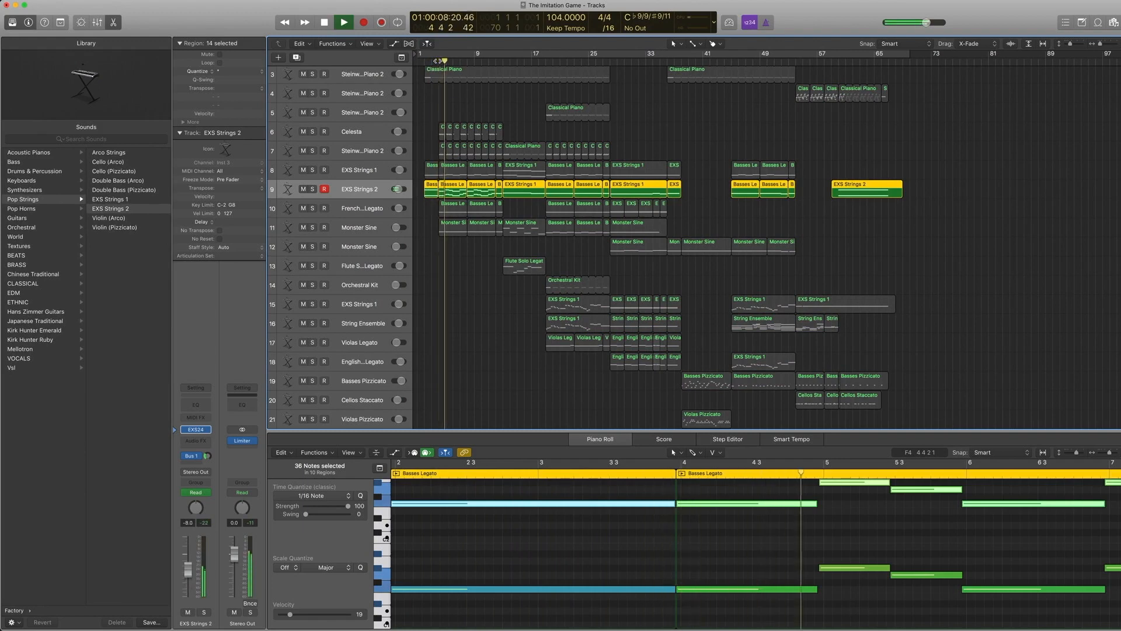
{"action": "key", "text": "space"}
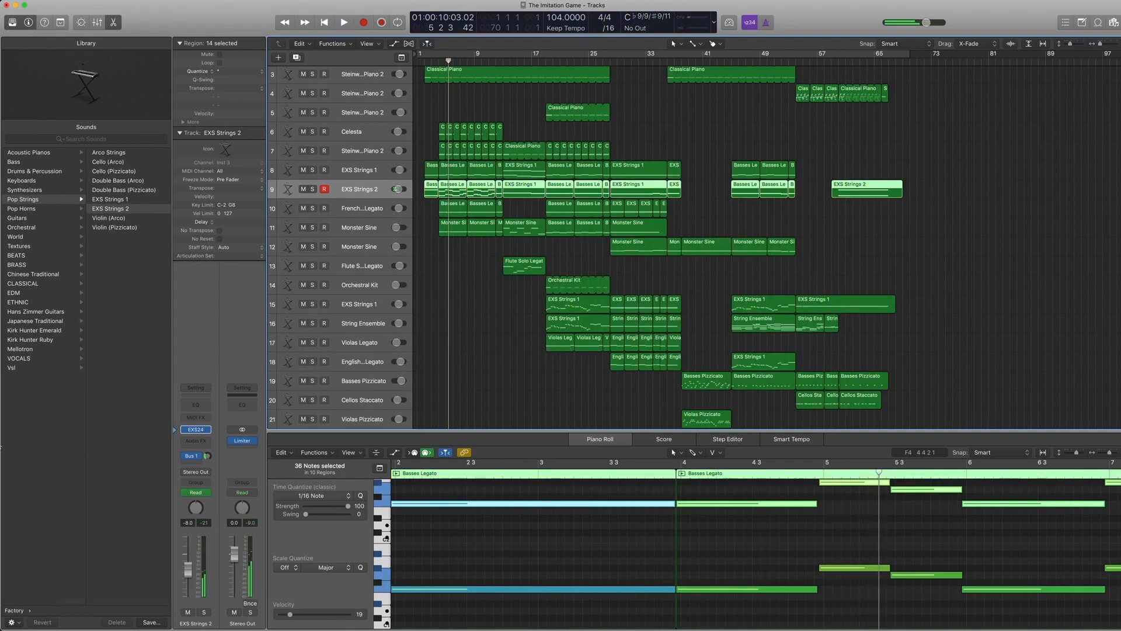
Select the upper EXS Strings 2 note at bar 4 in the Piano Roll to examine the doubled octave.
{"action": "scroll", "coordinate": [483, 583], "scroll_direction": "left", "scroll_amount": 3}
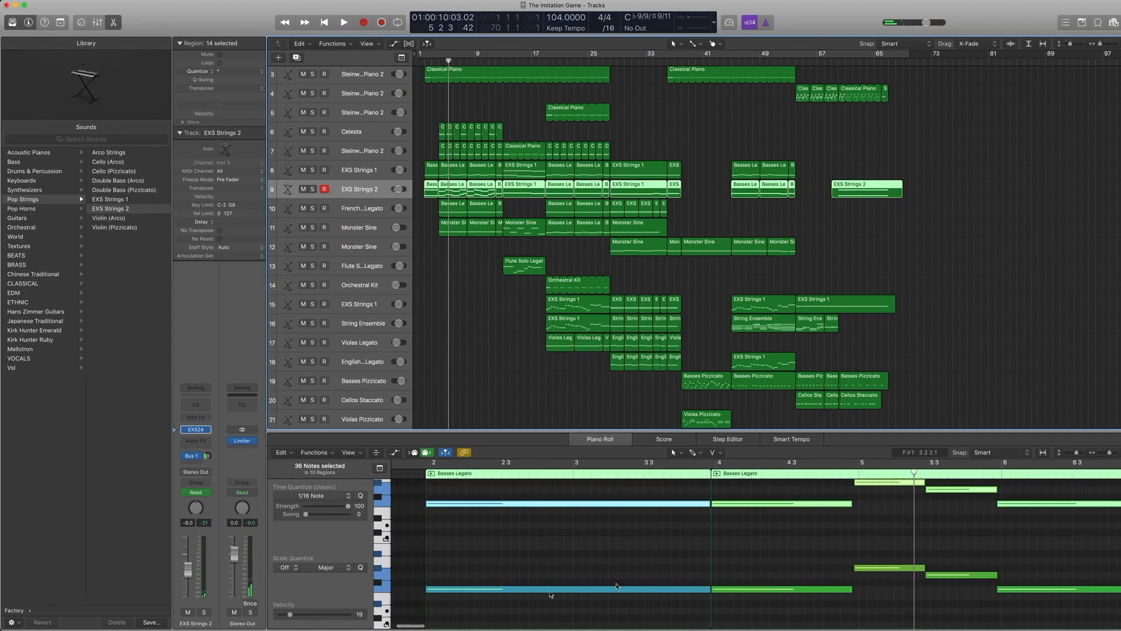
{"action": "scroll", "coordinate": [443, 403], "scroll_direction": "up", "scroll_amount": 1}
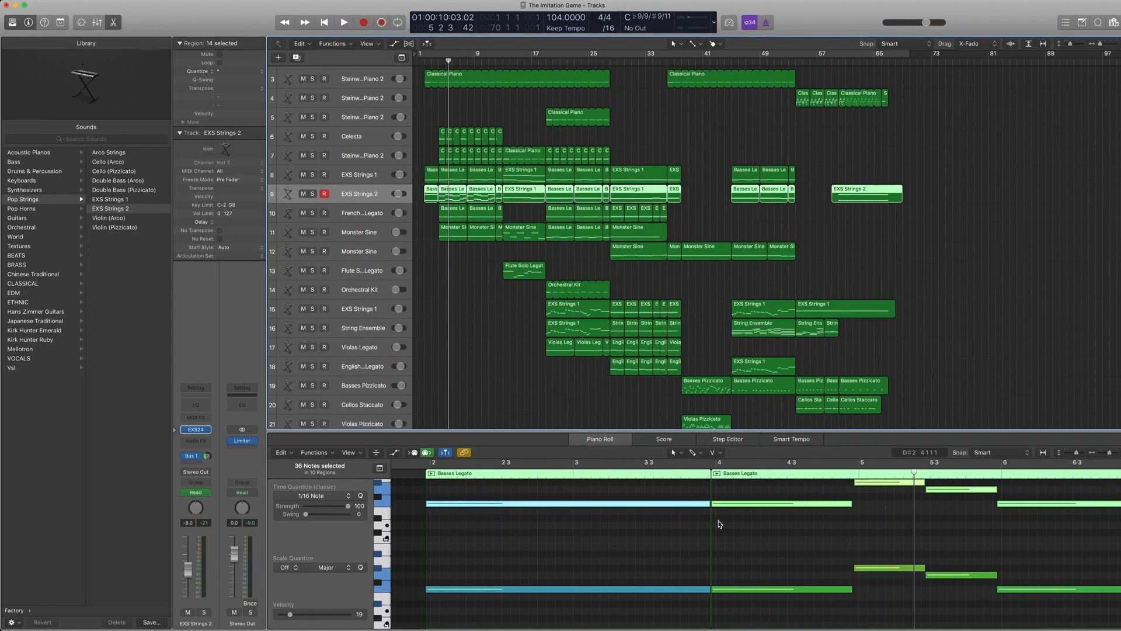
{"action": "left_click", "coordinate": [734, 503]}
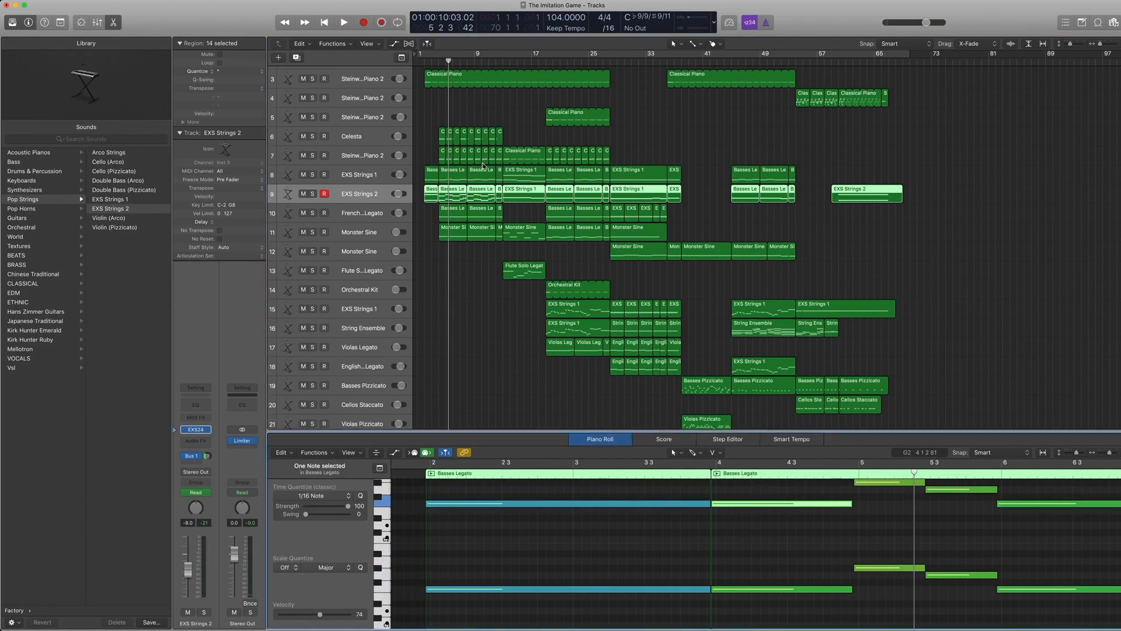
{"action": "mouse_move", "coordinate": [471, 507]}
Inspect the opening EXS Strings 1 and EXS Strings 2 regions up close and select the first three regions on both tracks.
{"action": "left_click_drag", "start_coordinate": [517, 260], "coordinate": [408, 144]}
{"action": "left_click_drag", "start_coordinate": [487, 267], "coordinate": [524, 208]}
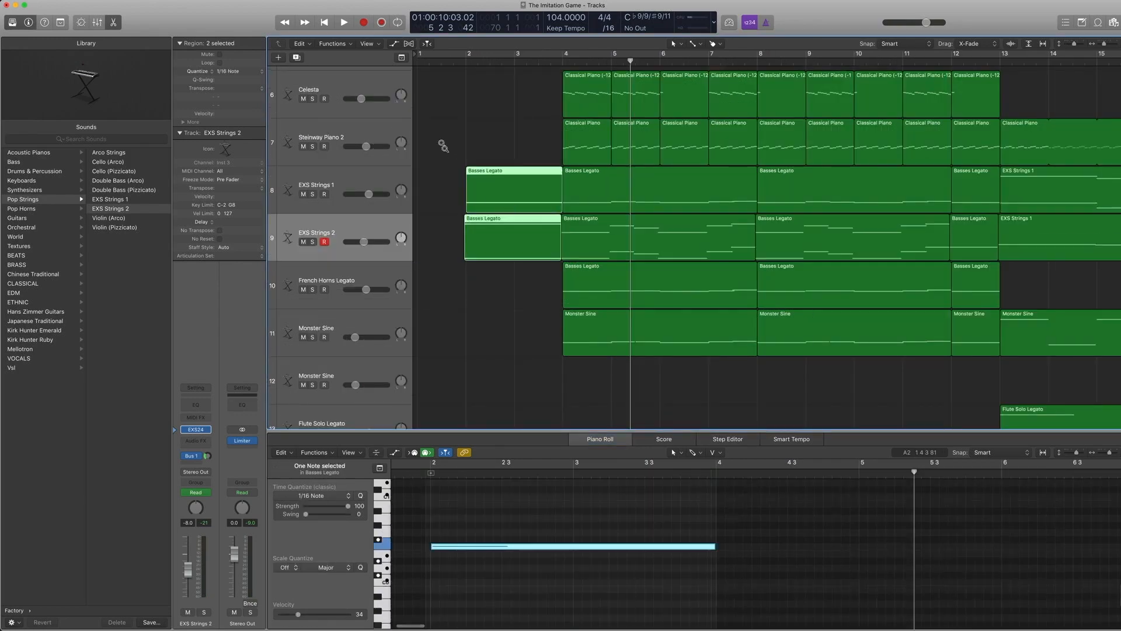
{"action": "left_click_drag", "start_coordinate": [441, 142], "coordinate": [519, 337]}
{"action": "left_click", "coordinate": [518, 341], "text": "ctrl+alt"}
{"action": "left_click", "coordinate": [469, 213], "text": "ctrl+alt"}
{"action": "left_click_drag", "start_coordinate": [424, 193], "coordinate": [477, 182]}
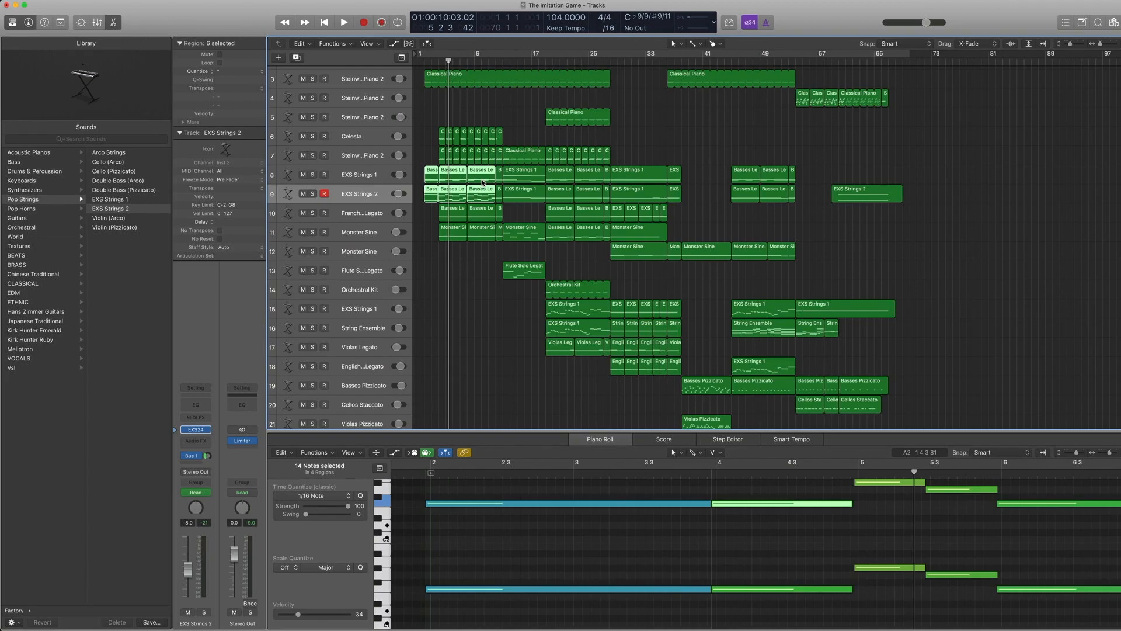
Select the EXS Strings 2 track, show its volume automation, and hide it again.
{"action": "left_click", "coordinate": [374, 194]}
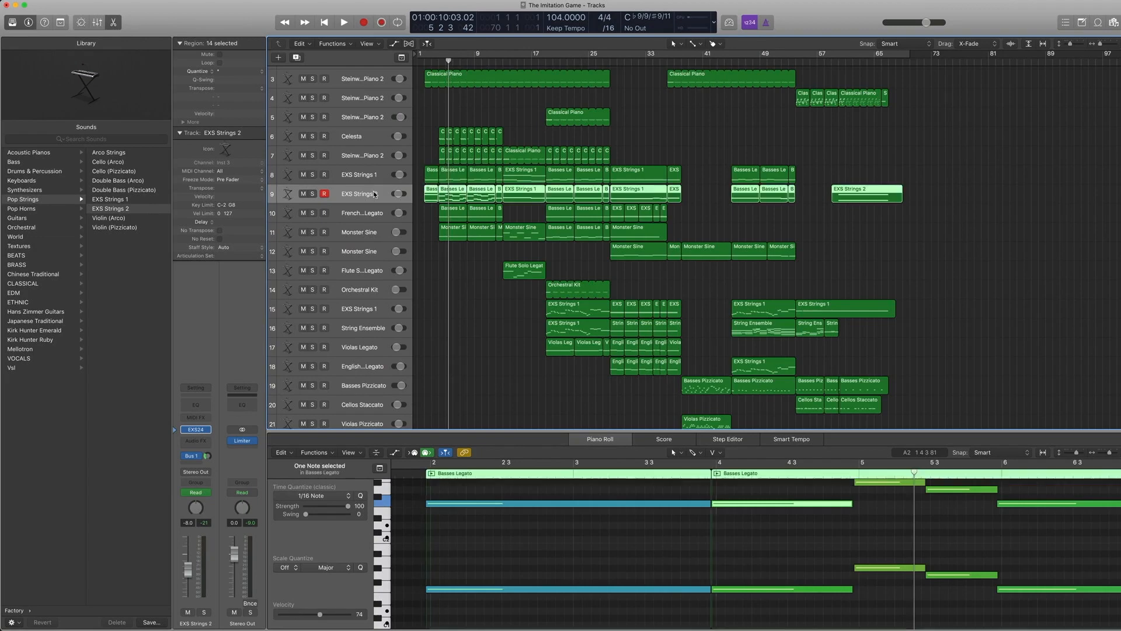
{"action": "key", "text": "a"}
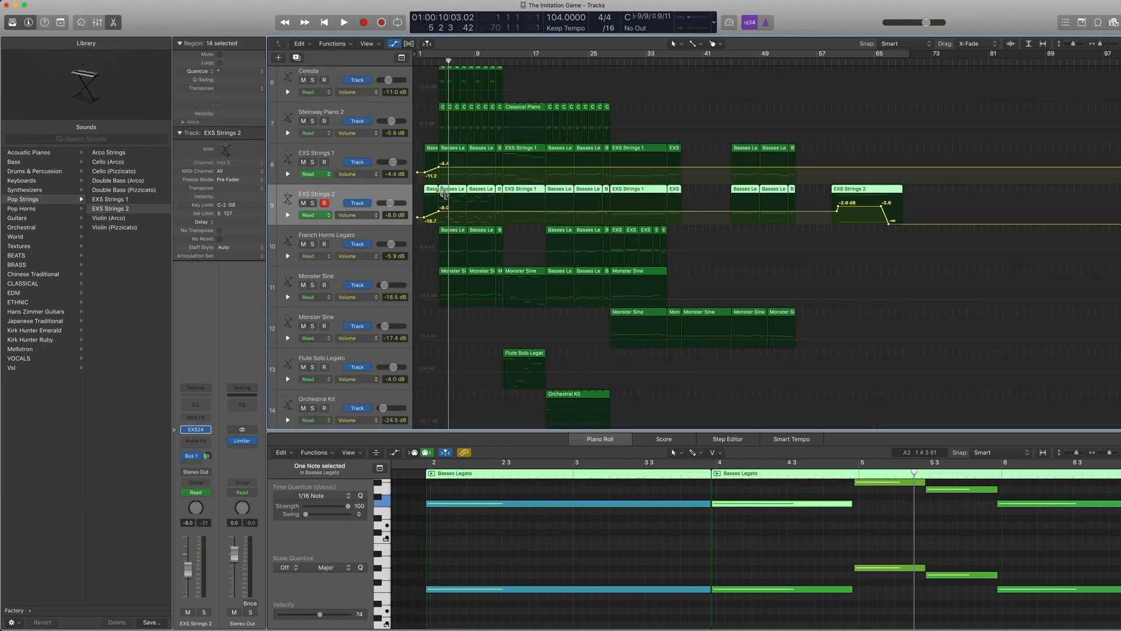
{"action": "key", "text": "a"}
Play the bar 2 regions of EXS Strings 1 and EXS Strings 2 soloed, and clear solo and the selection.
{"action": "left_click_drag", "start_coordinate": [431, 228], "coordinate": [431, 174]}
{"action": "key", "text": "ctrl+s"}
{"action": "double_click", "coordinate": [420, 61]}
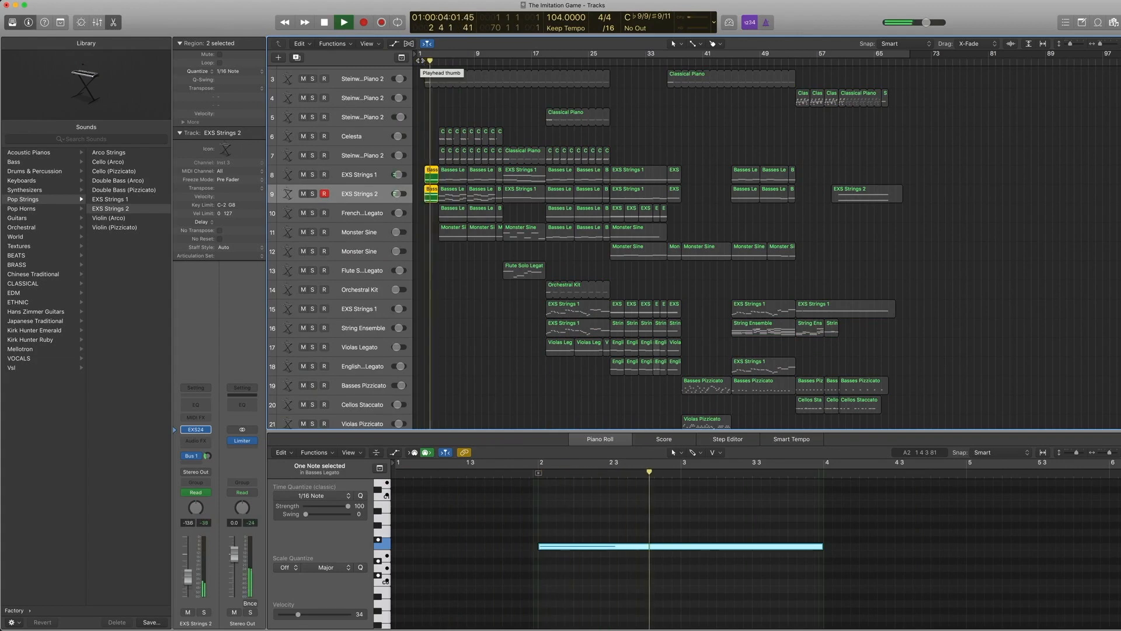
{"action": "key", "text": "space"}
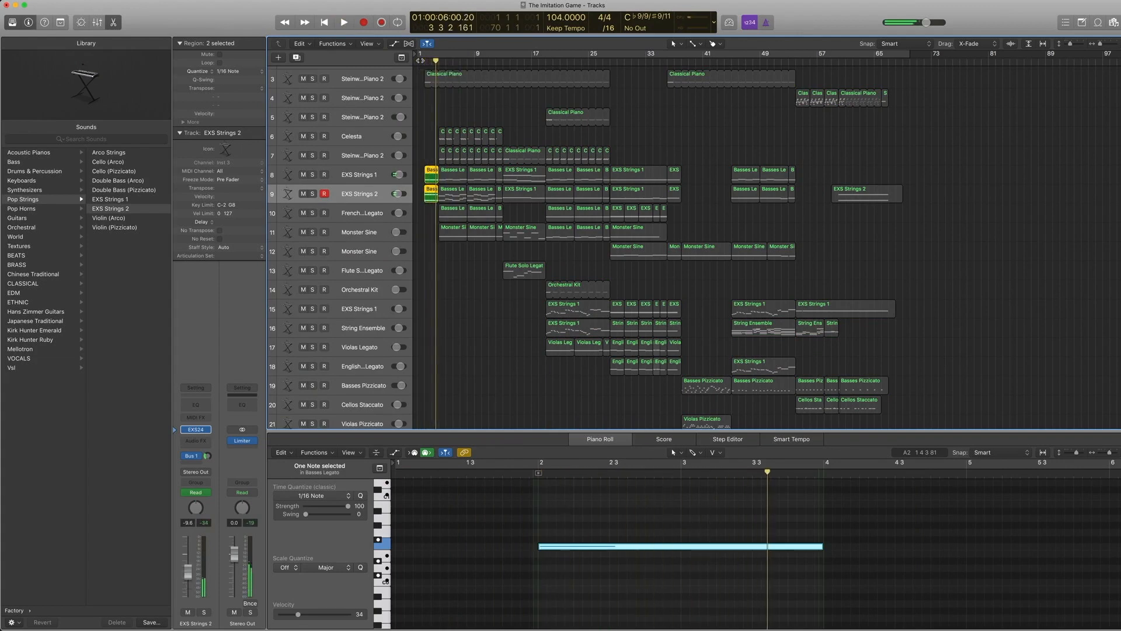
{"action": "key", "text": "super+f"}
{"action": "key", "text": "ctrl+s"}
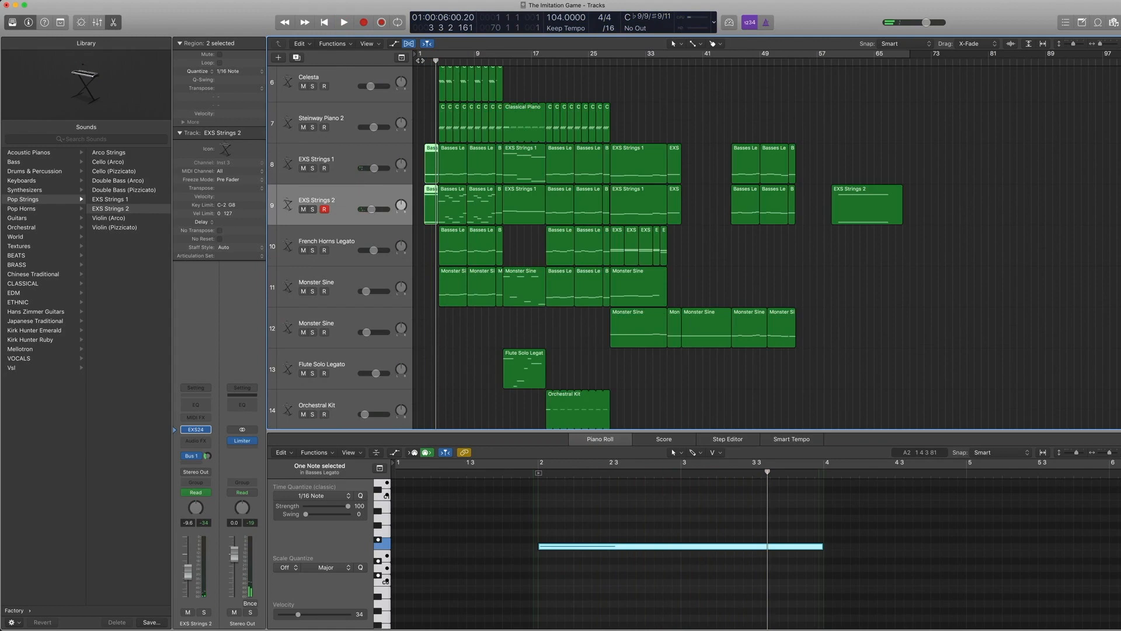
{"action": "key", "text": "super+f"}
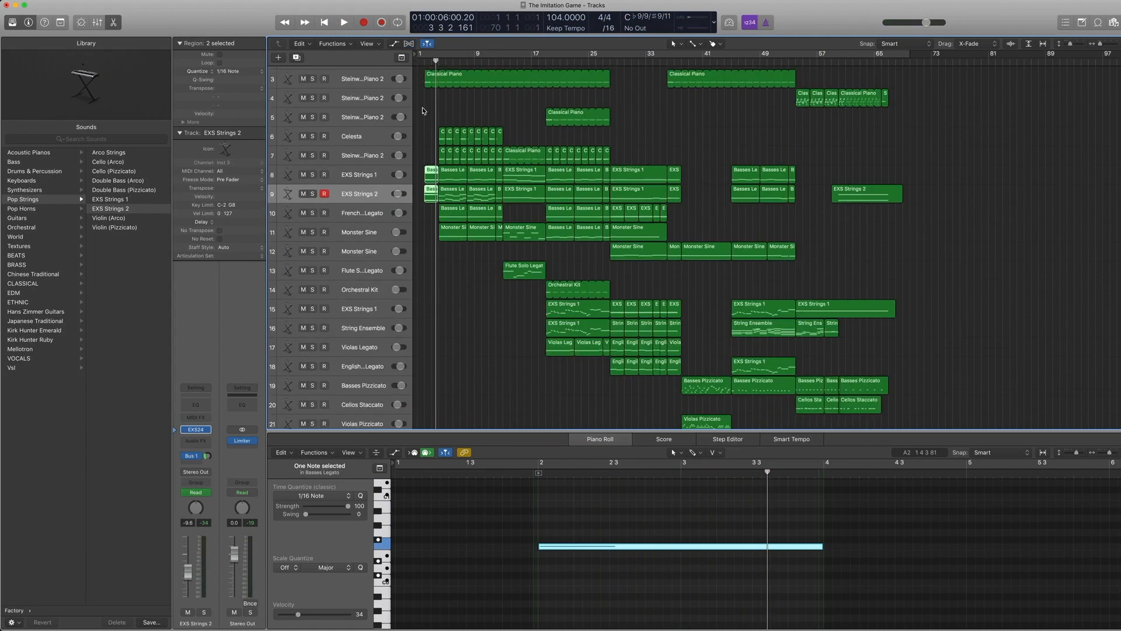
{"action": "left_click", "coordinate": [424, 115]}
Show the French Horns Legato sound in the library's Orchestral Brass category and play the track's first three regions soloed from bar 4.
{"action": "left_click", "coordinate": [358, 220]}
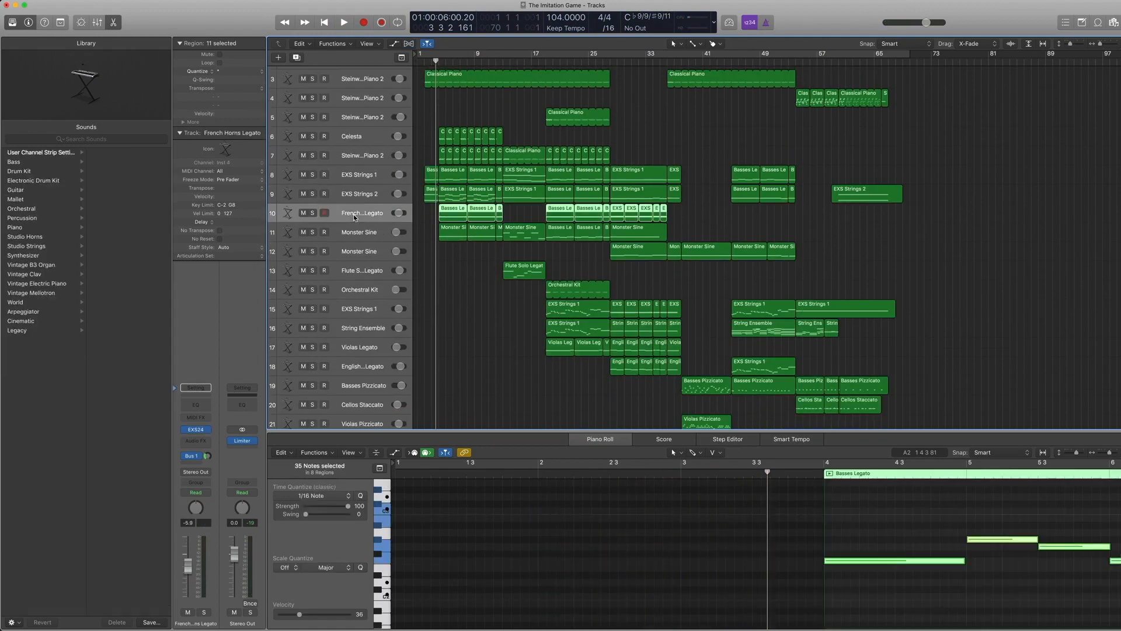
{"action": "left_click", "coordinate": [176, 433]}
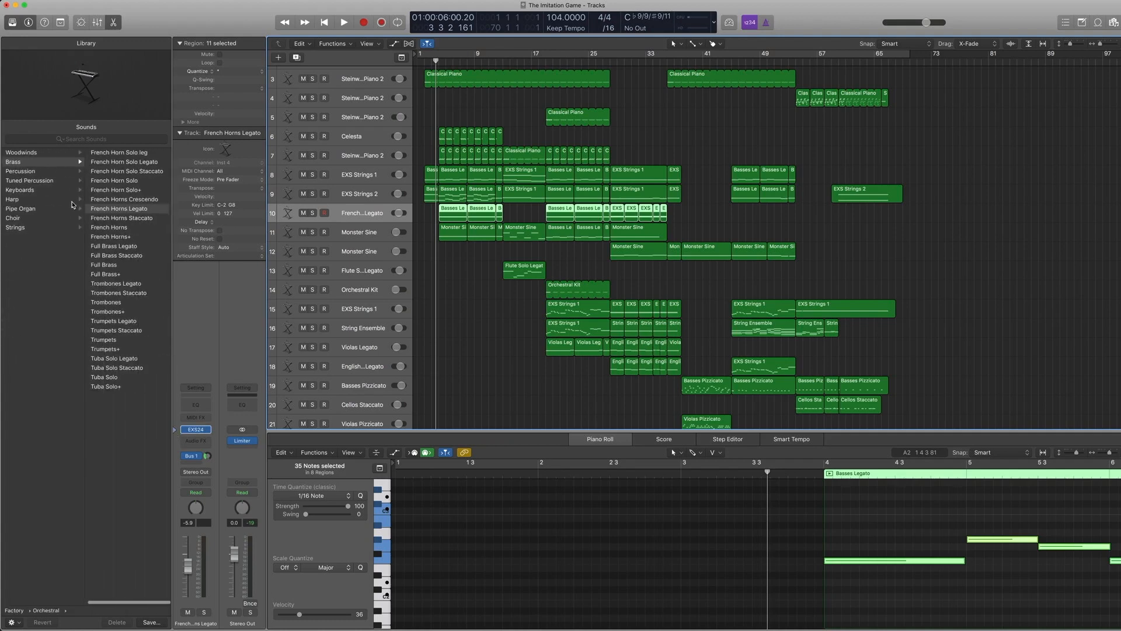
{"action": "left_click_drag", "start_coordinate": [430, 210], "coordinate": [506, 218]}
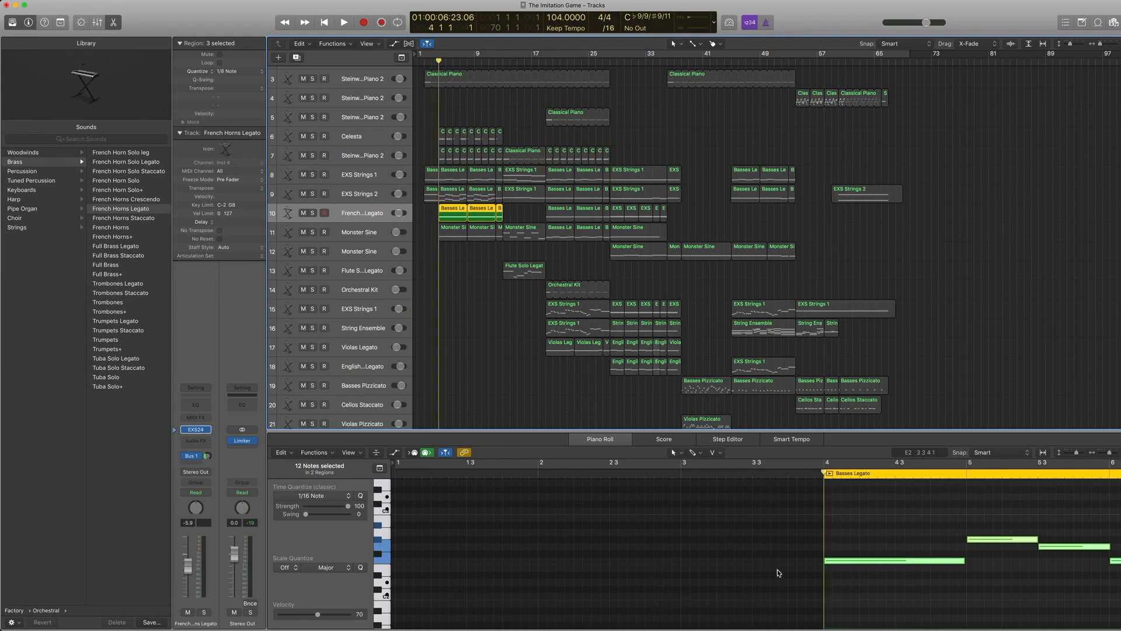
{"action": "key", "text": "space"}
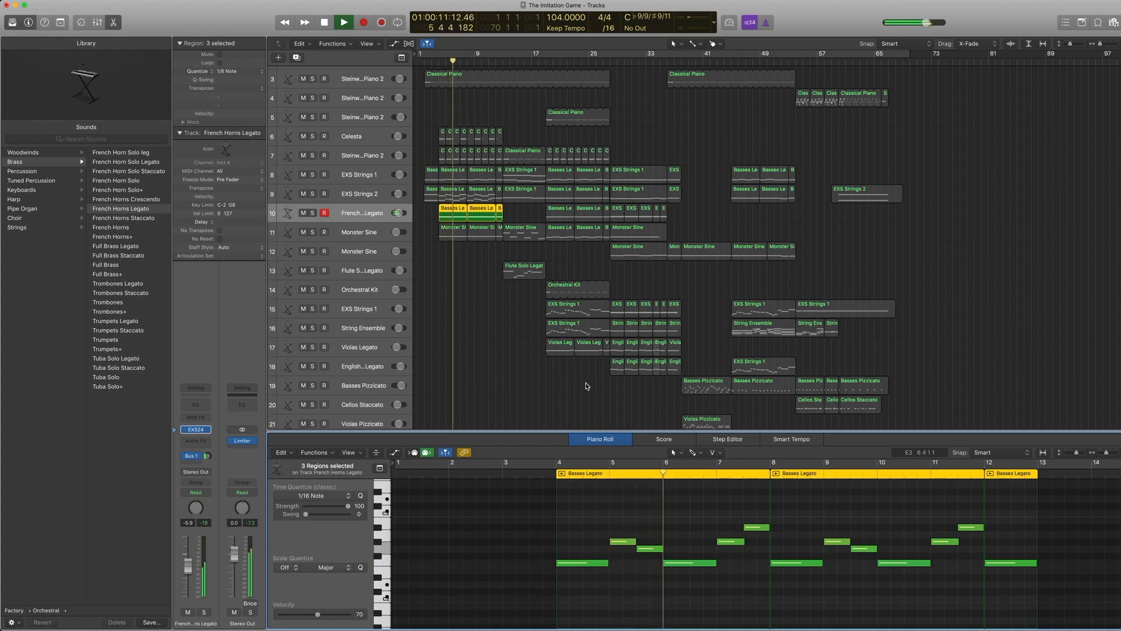
{"action": "key", "text": "space"}
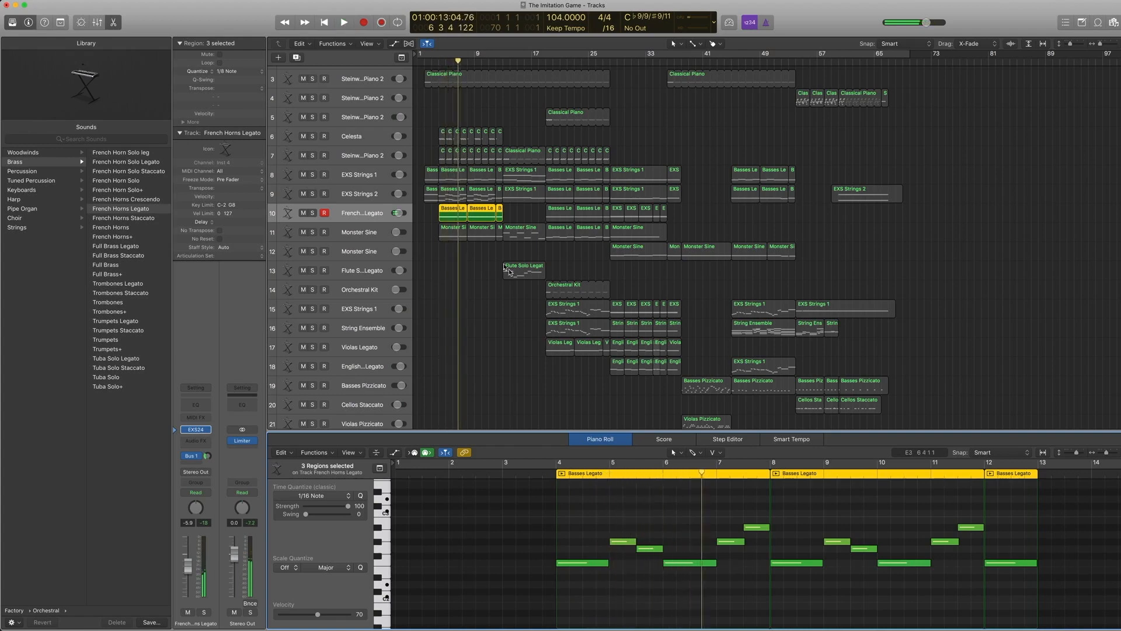
Select the opening regions on both EXS Strings tracks and French Horns Legato, play them soloed from an earlier bar, and clear solo.
{"action": "left_click_drag", "start_coordinate": [421, 174], "coordinate": [484, 219]}
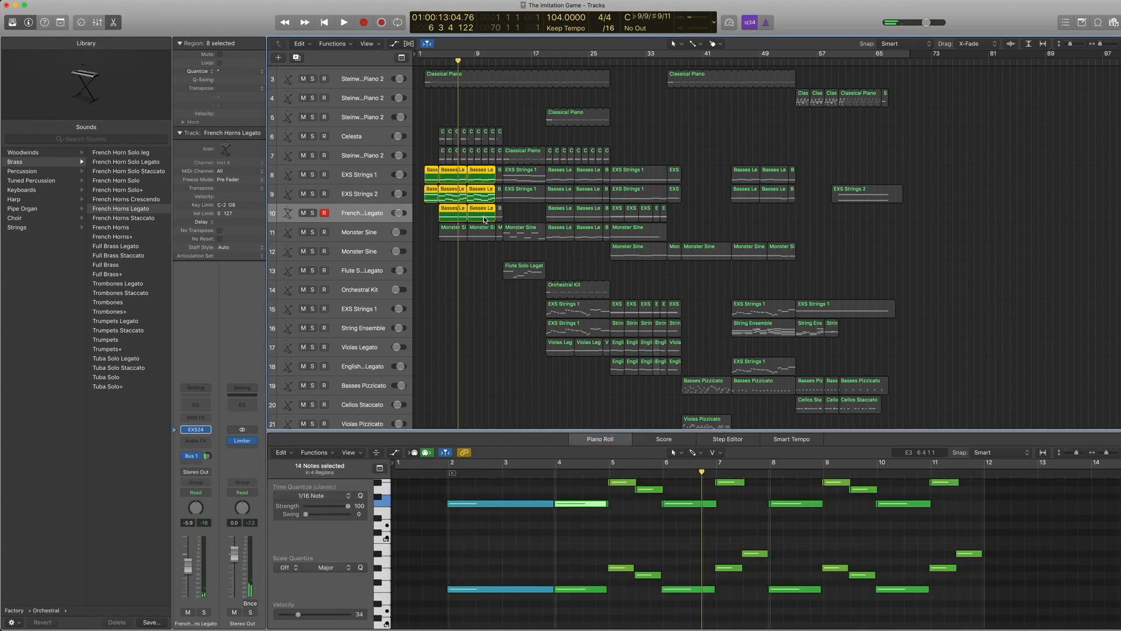
{"action": "key", "text": "comma"}
{"action": "key", "text": "comma"}
{"action": "key", "text": "comma"}
{"action": "key", "text": "comma"}
{"action": "key", "text": "space"}
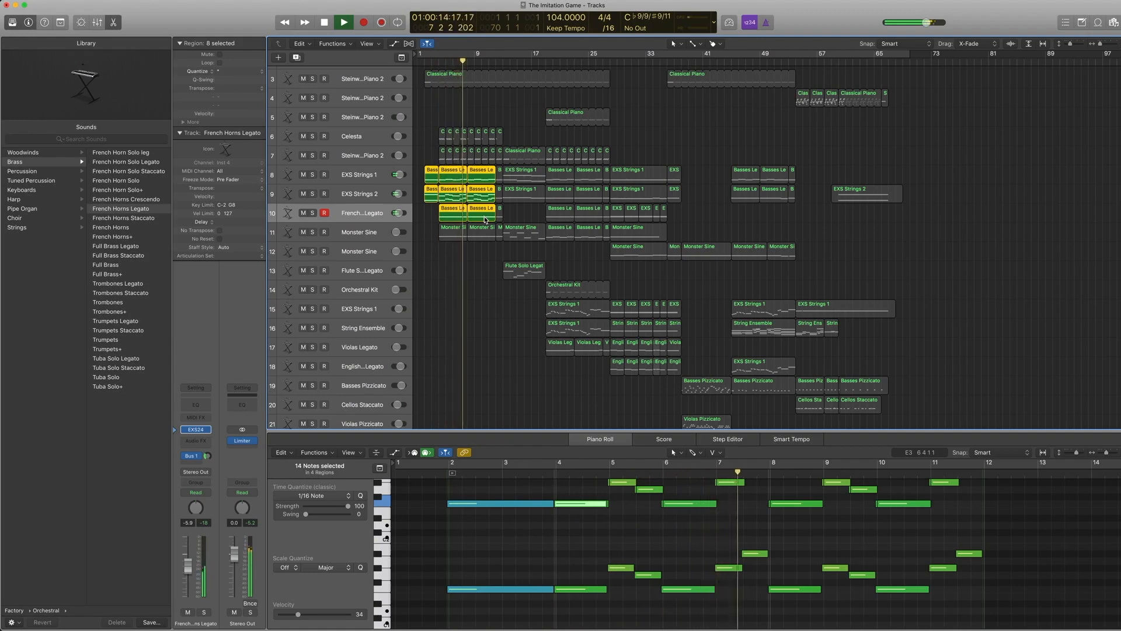
{"action": "key", "text": "space"}
{"action": "key", "text": "ctrl+s"}
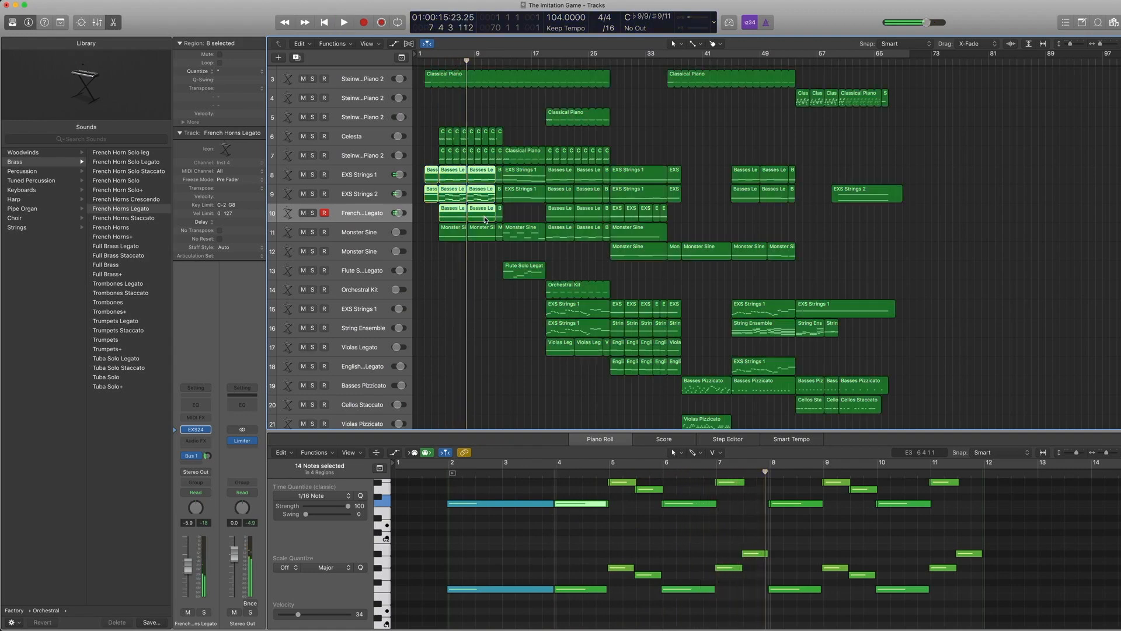
Highlight the opening strings and French horn regions, followed by the opening piano and Celesta regions on tracks 3, 6 and 7.
{"action": "mouse_move", "coordinate": [431, 216]}
{"action": "left_mouse_down"}
{"action": "mouse_move", "coordinate": [460, 177]}
{"action": "mouse_move", "coordinate": [429, 186]}
{"action": "mouse_move", "coordinate": [447, 220]}
{"action": "left_mouse_up"}
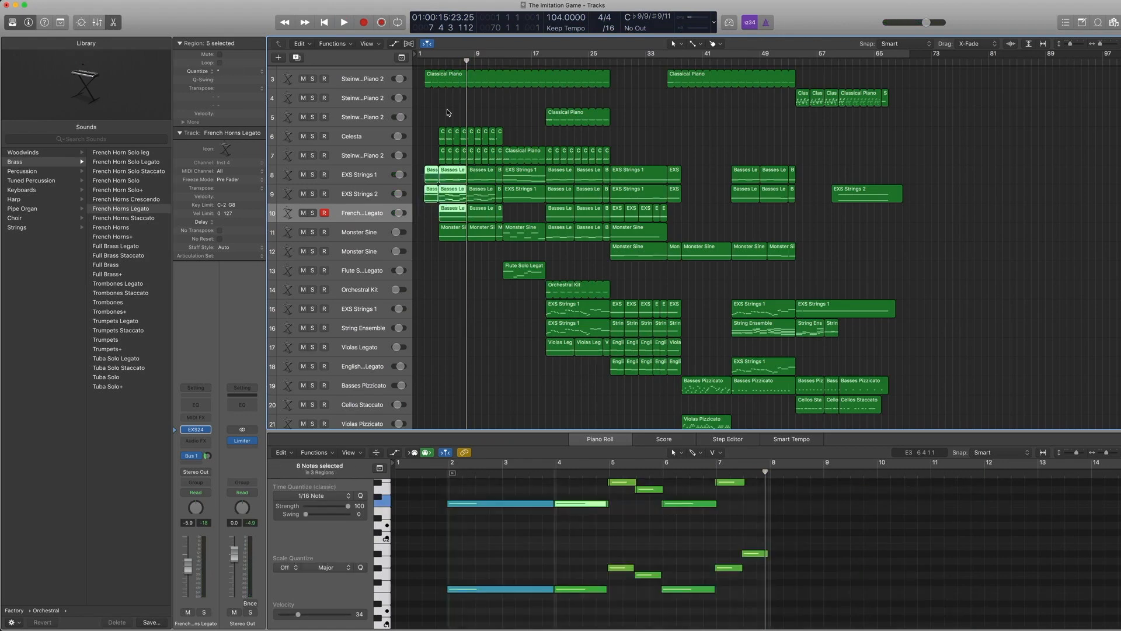
{"action": "left_click_drag", "start_coordinate": [421, 80], "coordinate": [464, 156]}
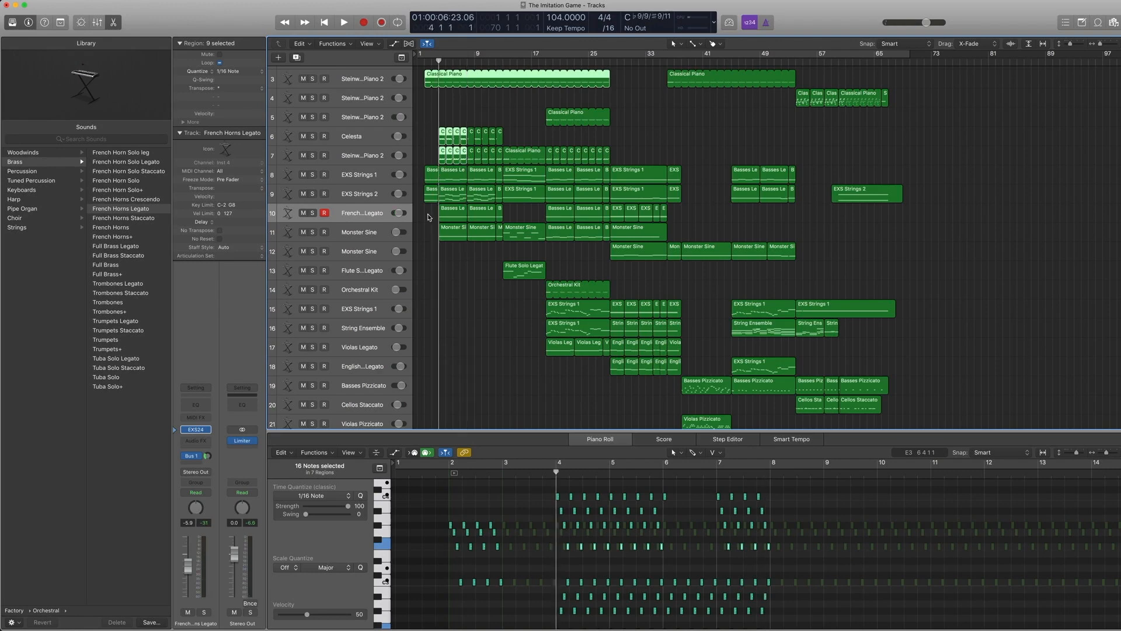
Play all French Horns Legato regions soloed from bar 4, clear solo and the selection, and return the playhead to bar 4.
{"action": "left_click", "coordinate": [346, 215]}
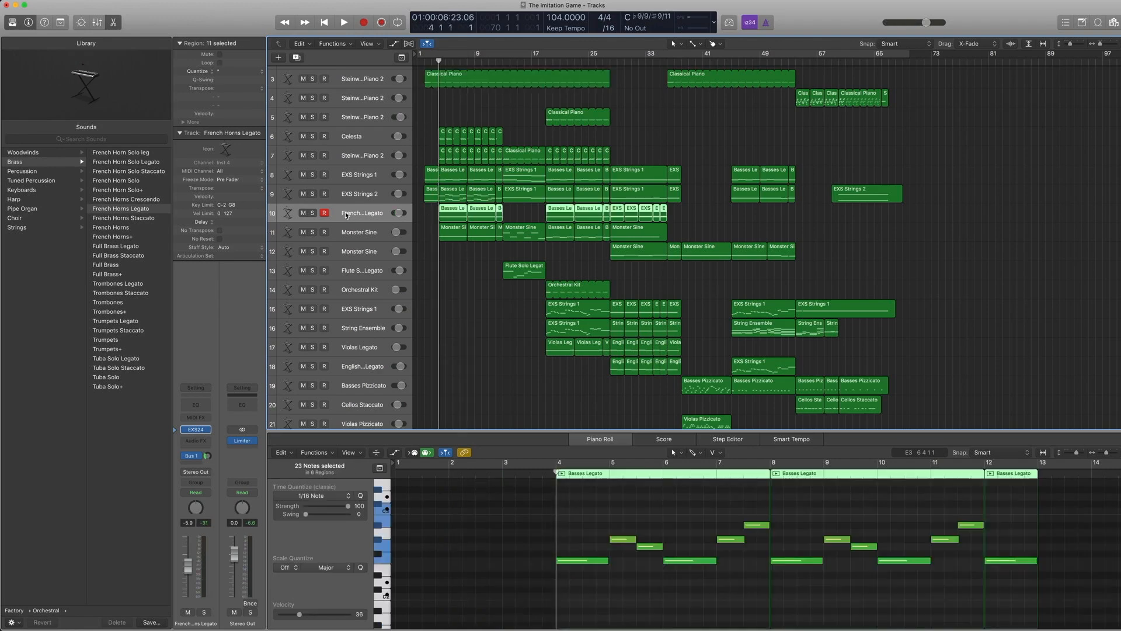
{"action": "key", "text": "ctrl+s"}
{"action": "key", "text": "space"}
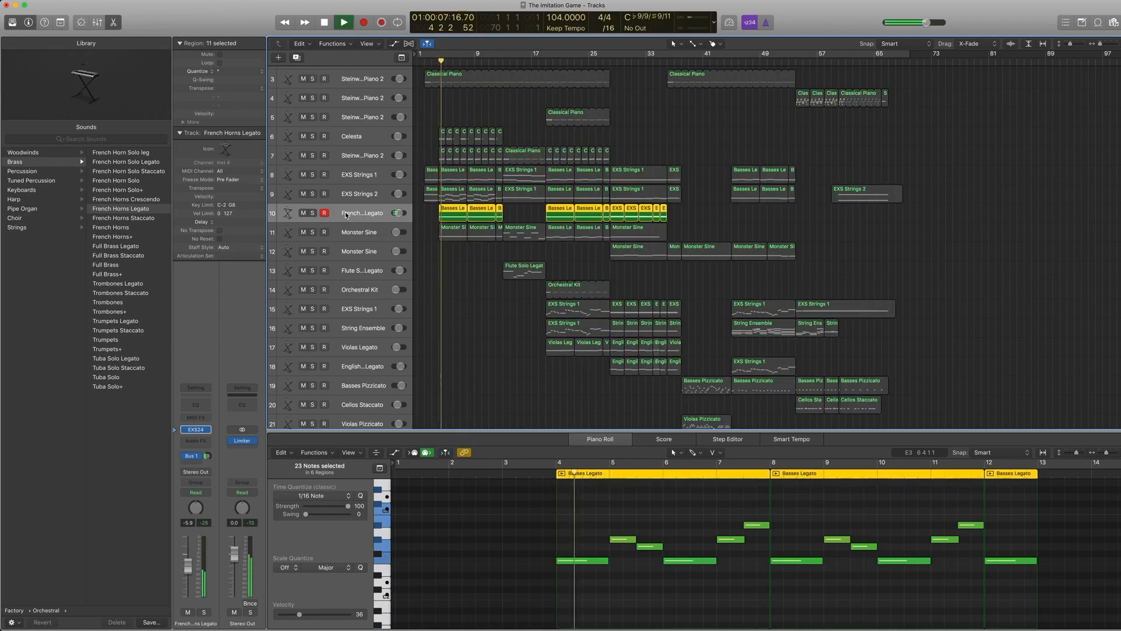
{"action": "key", "text": "space"}
{"action": "key", "text": "ctrl+s"}
{"action": "key", "text": "comma"}
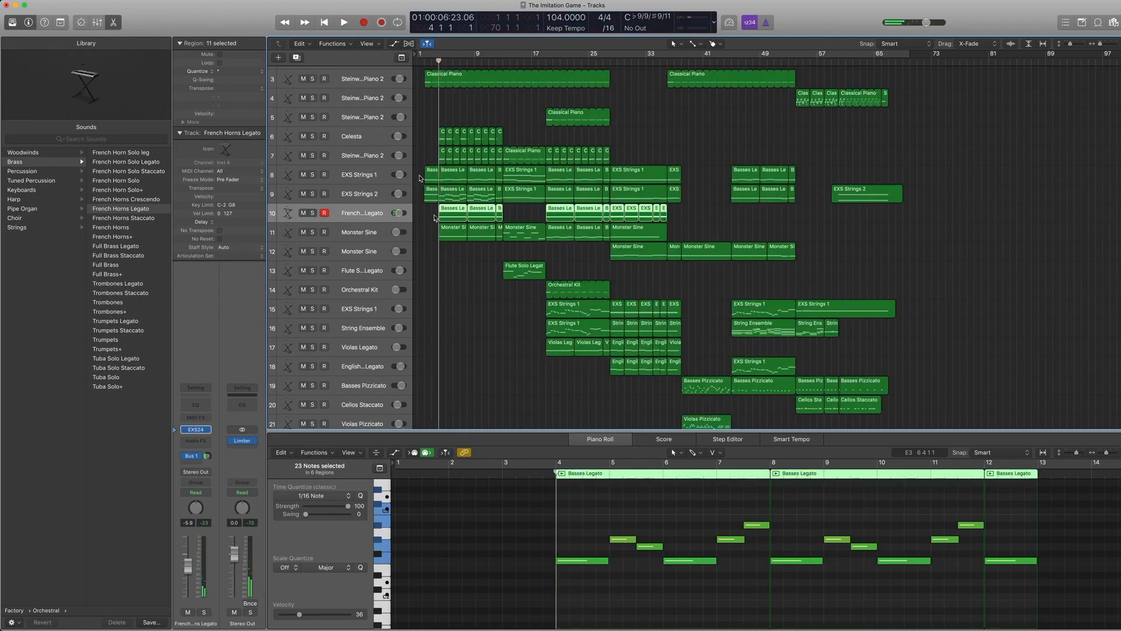
{"action": "left_click", "coordinate": [434, 218]}
Select the Monster Sine track (track 11) and show its ES2 preset, Monster Sine, in the 03 Synth Bass category.
{"action": "left_click", "coordinate": [359, 233]}
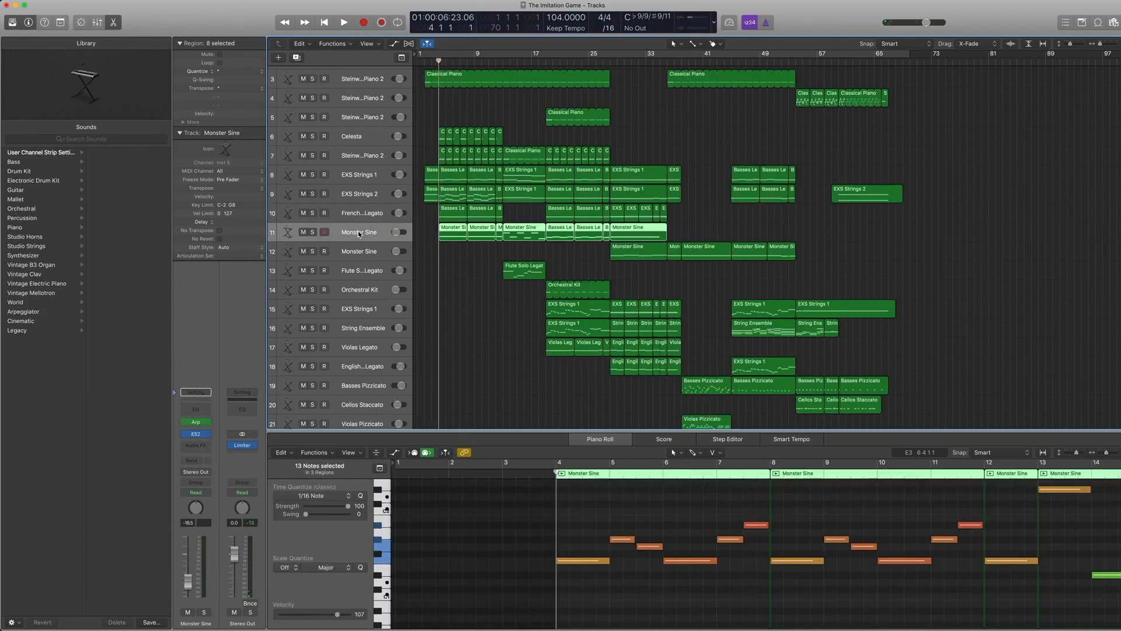
{"action": "scroll", "coordinate": [360, 235], "scroll_direction": "down", "scroll_amount": 1}
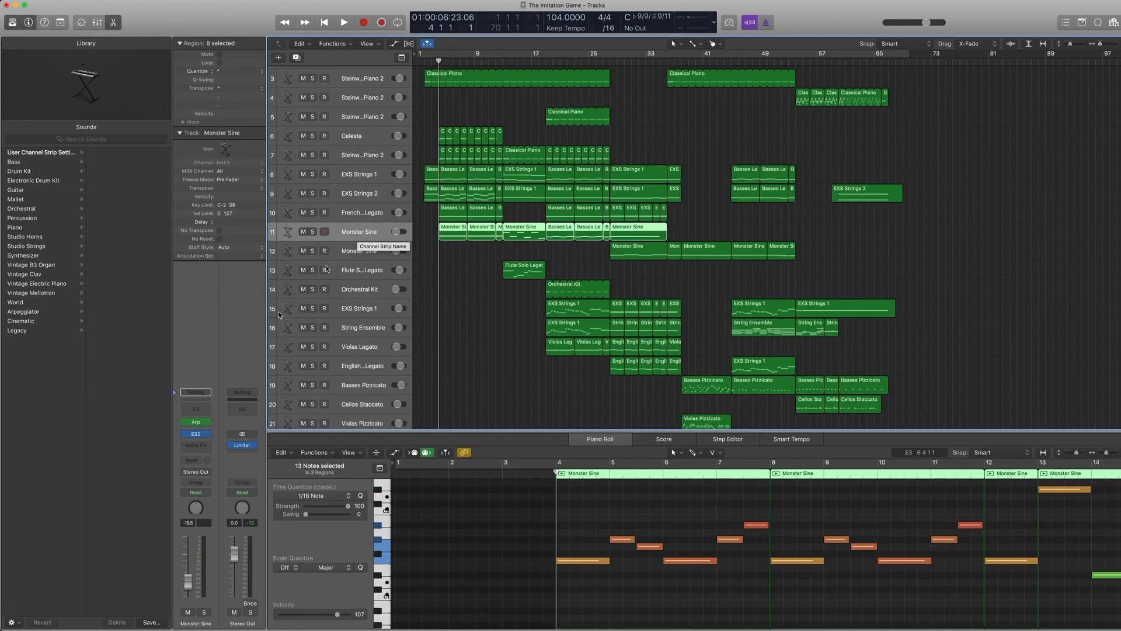
{"action": "left_click", "coordinate": [175, 435]}
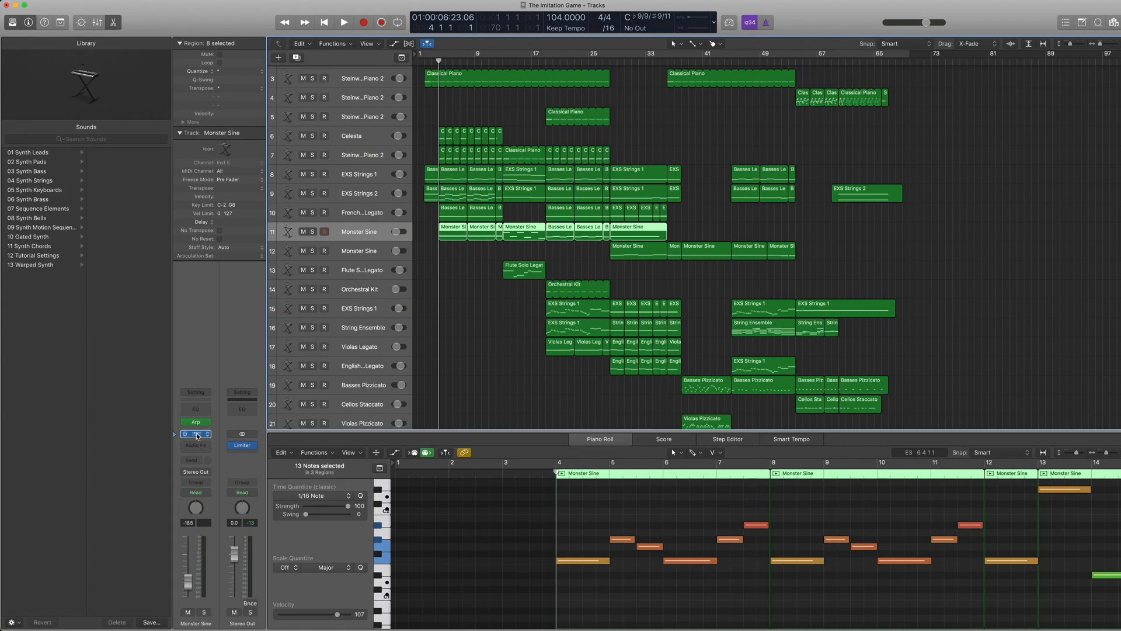
{"action": "left_click", "coordinate": [197, 435]}
{"action": "left_click", "coordinate": [132, 27]}
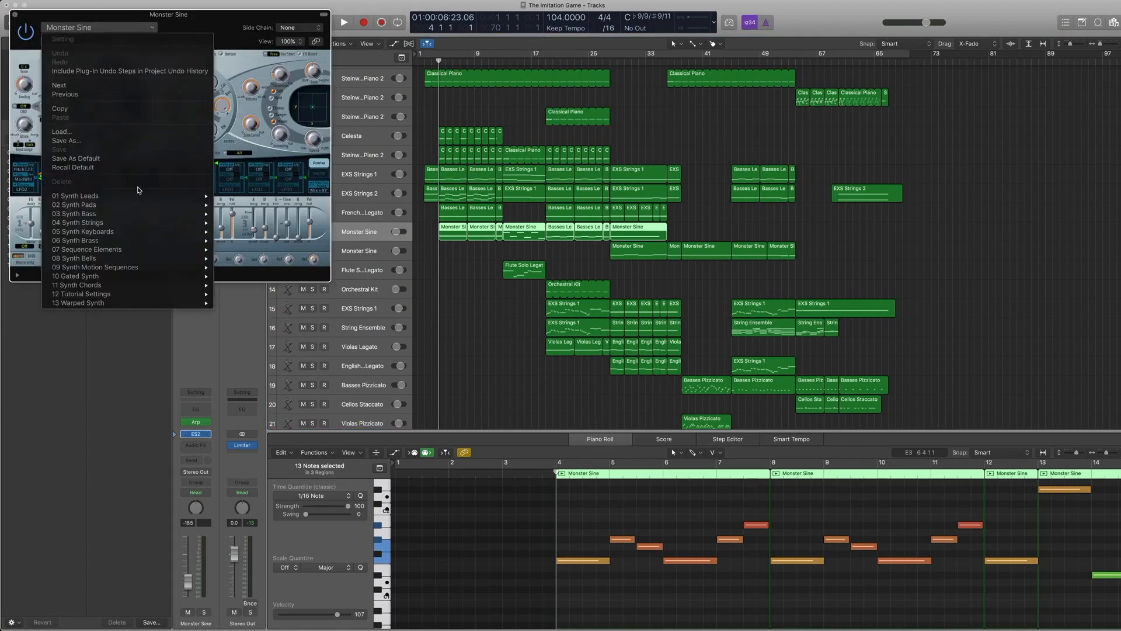
{"action": "mouse_move", "coordinate": [133, 217]}
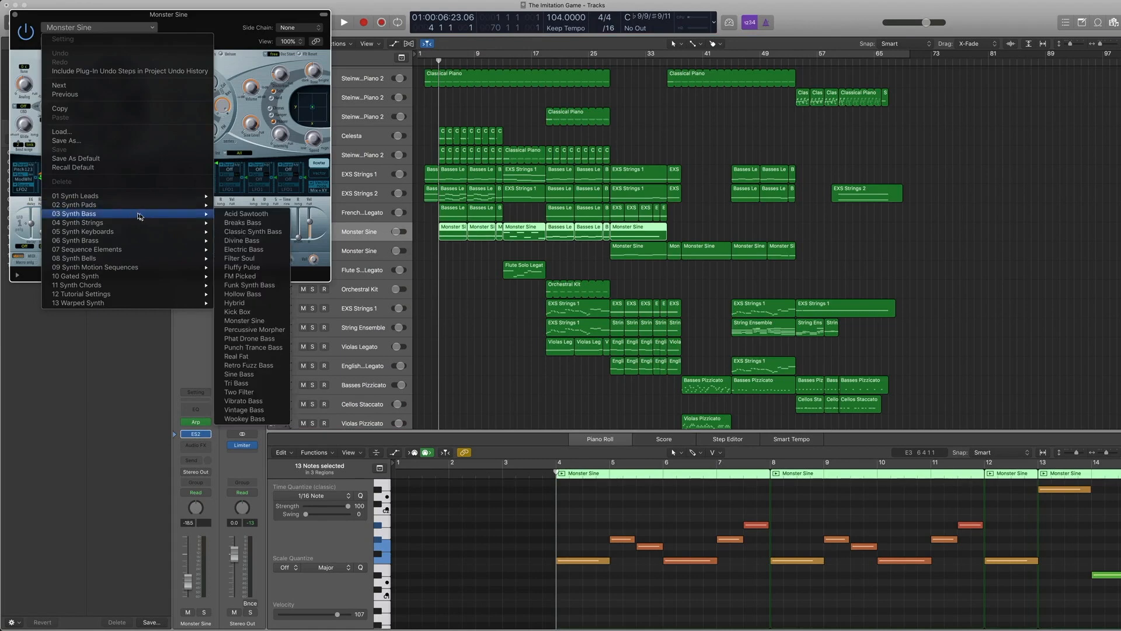
{"action": "left_click", "coordinate": [251, 322]}
{"action": "left_click", "coordinate": [16, 15]}
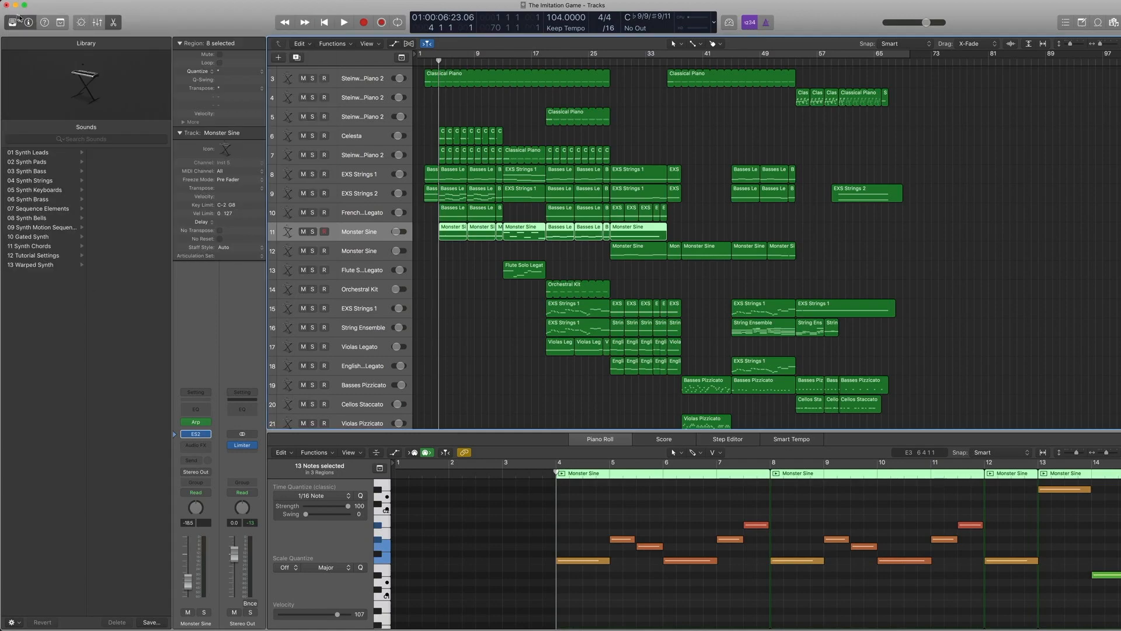
Show the Arpeggiator settings on the Monster Sine track and play its regions soloed from bar 4.
{"action": "left_click", "coordinate": [197, 423]}
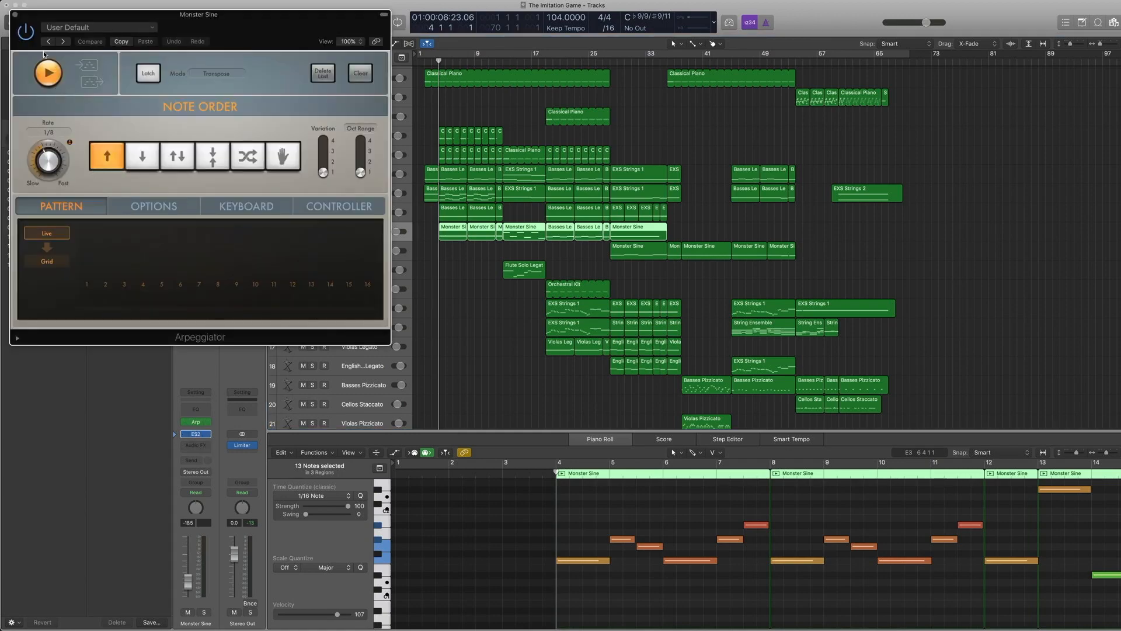
{"action": "left_click", "coordinate": [16, 15]}
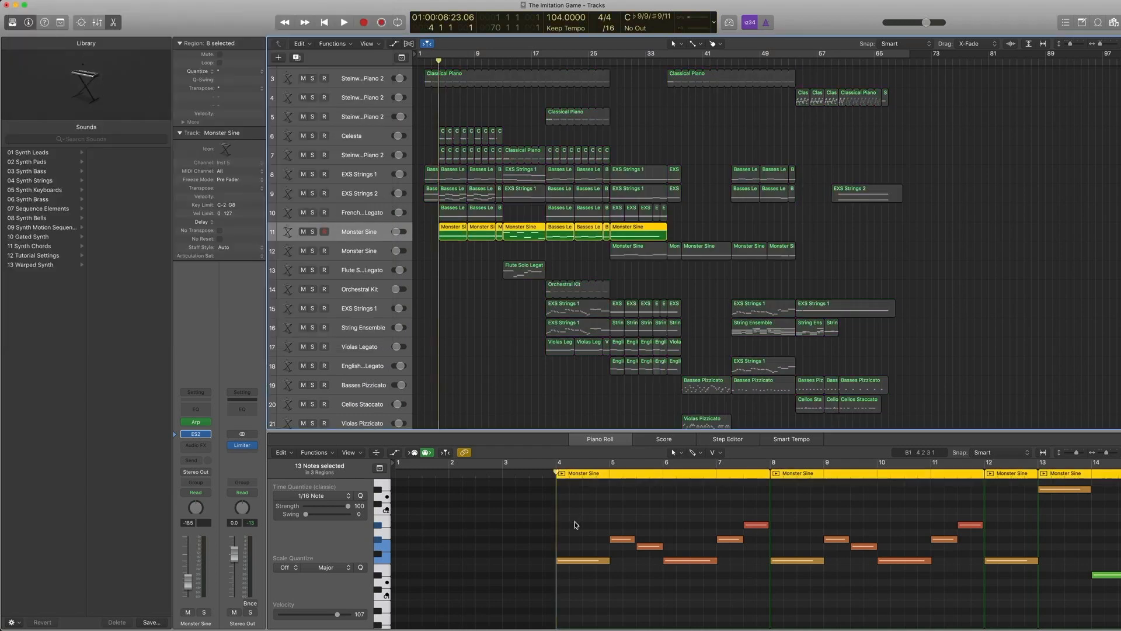
{"action": "key", "text": "space"}
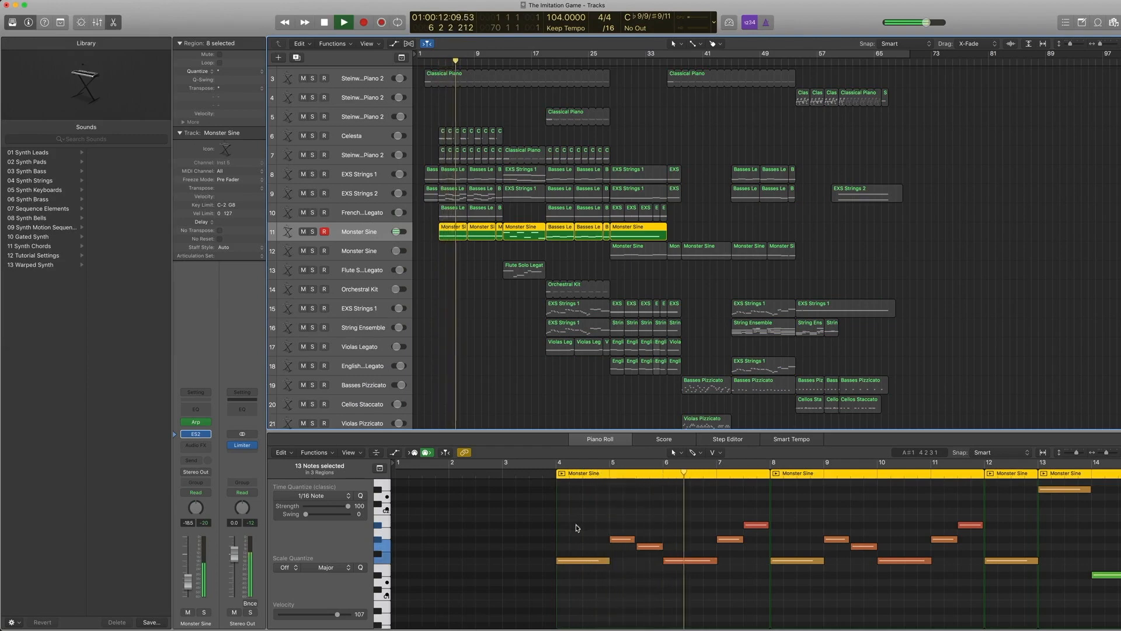
{"action": "key", "text": "space"}
Play the first two regions of French Horns Legato and Monster Sine soloed together, clear solo, and reselect the Monster Sine track.
{"action": "left_click_drag", "start_coordinate": [481, 252], "coordinate": [445, 206]}
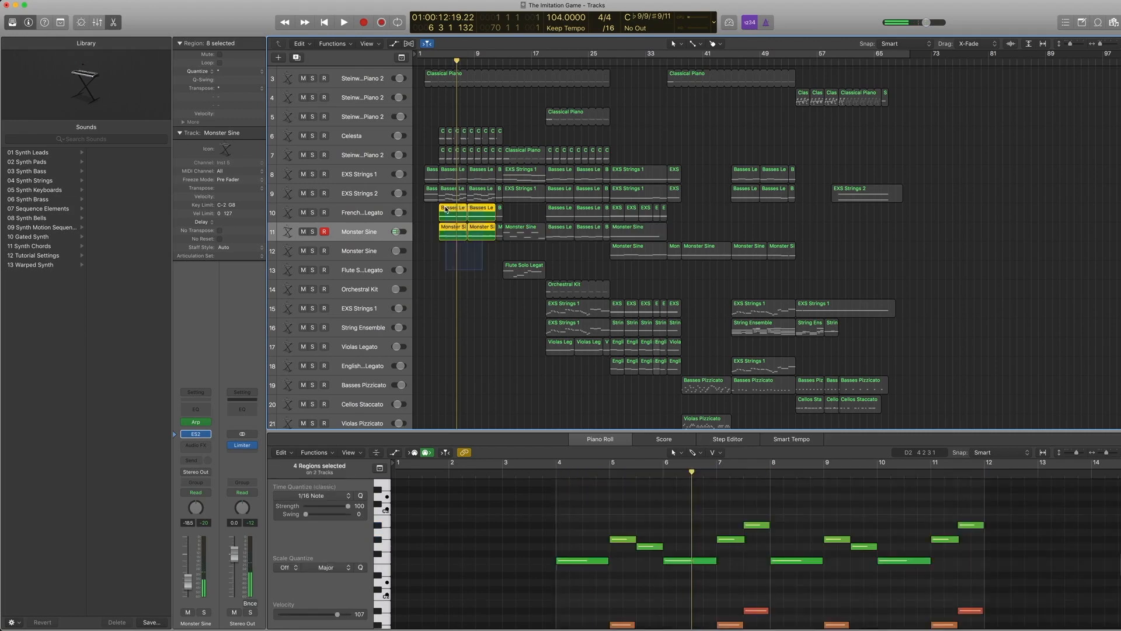
{"action": "key", "text": "shift+space"}
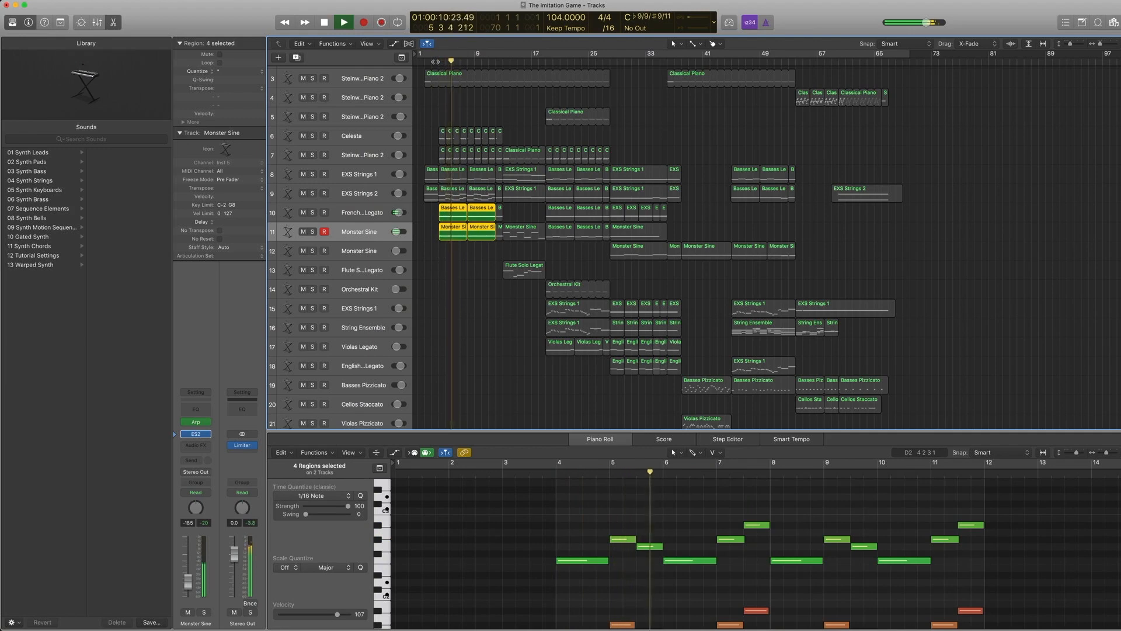
{"action": "key", "text": "space"}
{"action": "key", "text": "super+a"}
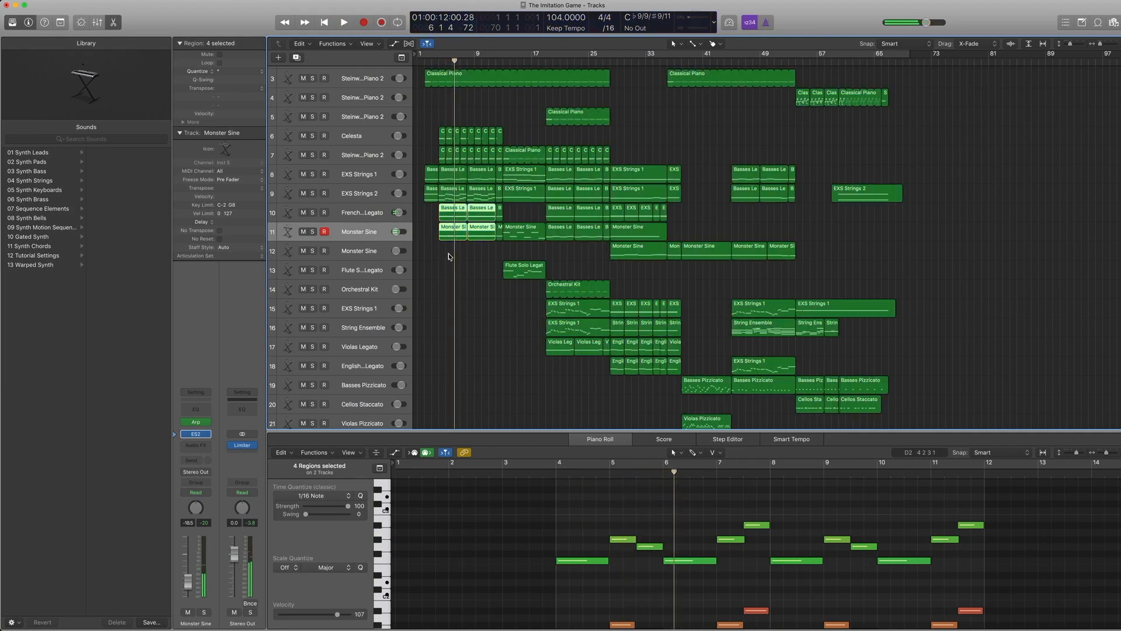
{"action": "left_click", "coordinate": [365, 236]}
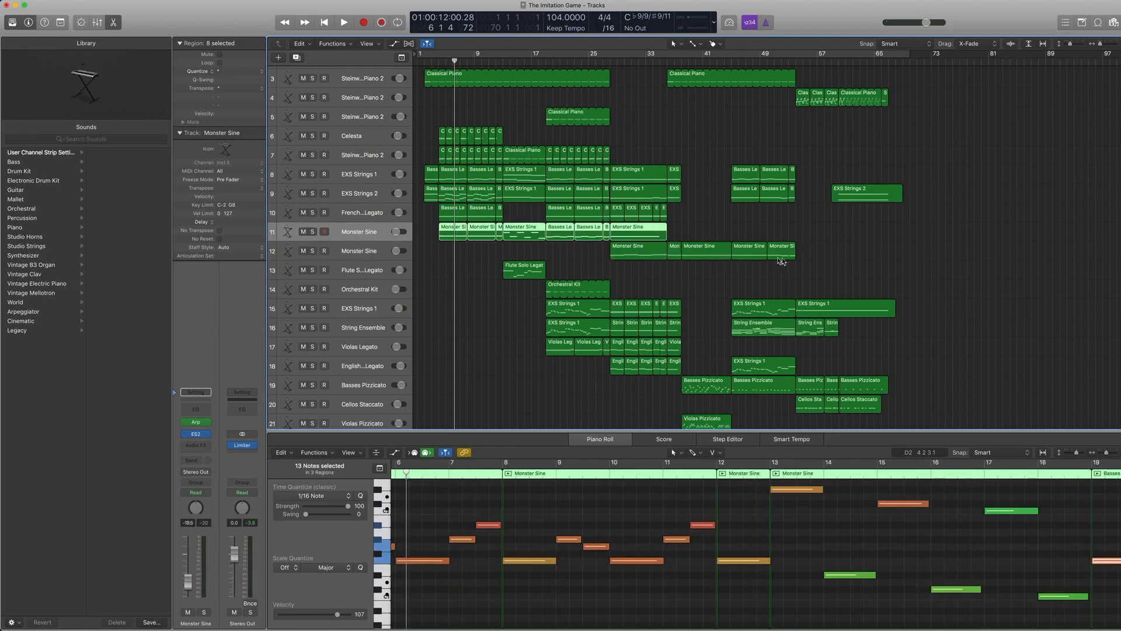
Select the Flute Solo Legato track and move the playhead to the start of its region at bar 13.
{"action": "scroll", "coordinate": [642, 251], "scroll_direction": "down", "scroll_amount": 1}
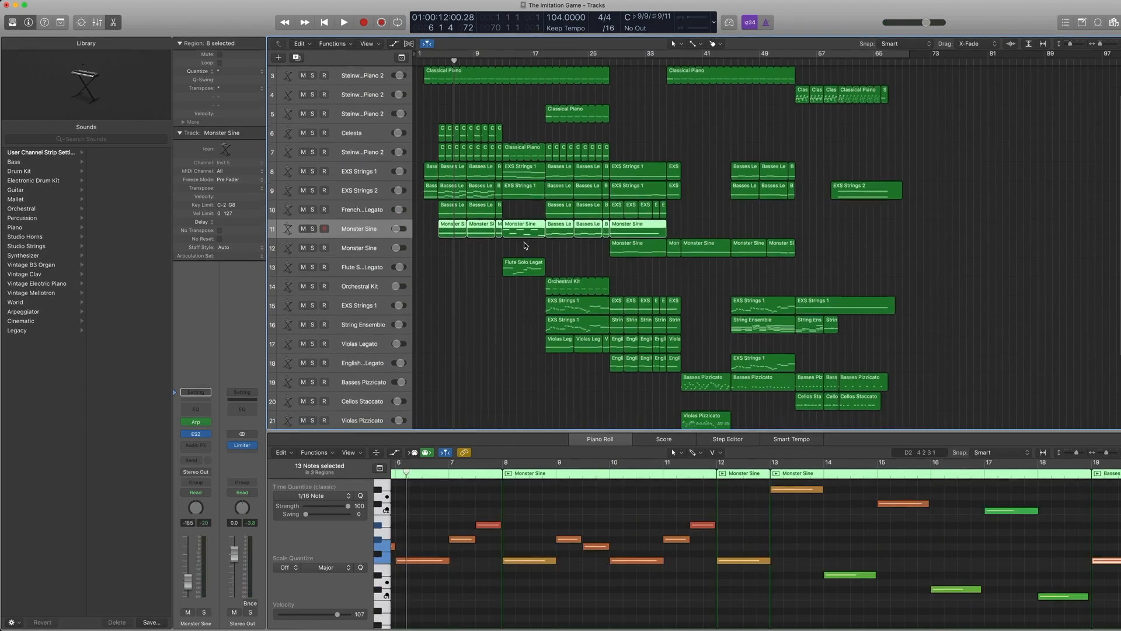
{"action": "scroll", "coordinate": [525, 246], "scroll_direction": "down", "scroll_amount": 2}
{"action": "left_click", "coordinate": [360, 251]}
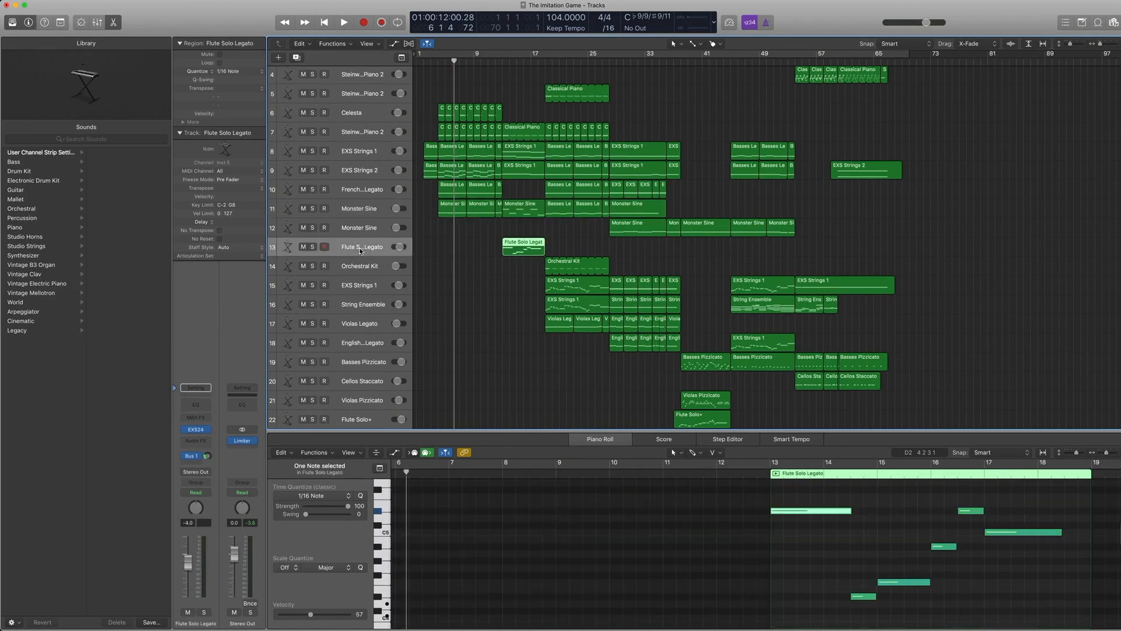
{"action": "key", "text": "period"}
{"action": "key", "text": "period"}
{"action": "key", "text": "period"}
{"action": "key", "text": "period"}
{"action": "key", "text": "period"}
{"action": "key", "text": "period"}
{"action": "key", "text": "period"}
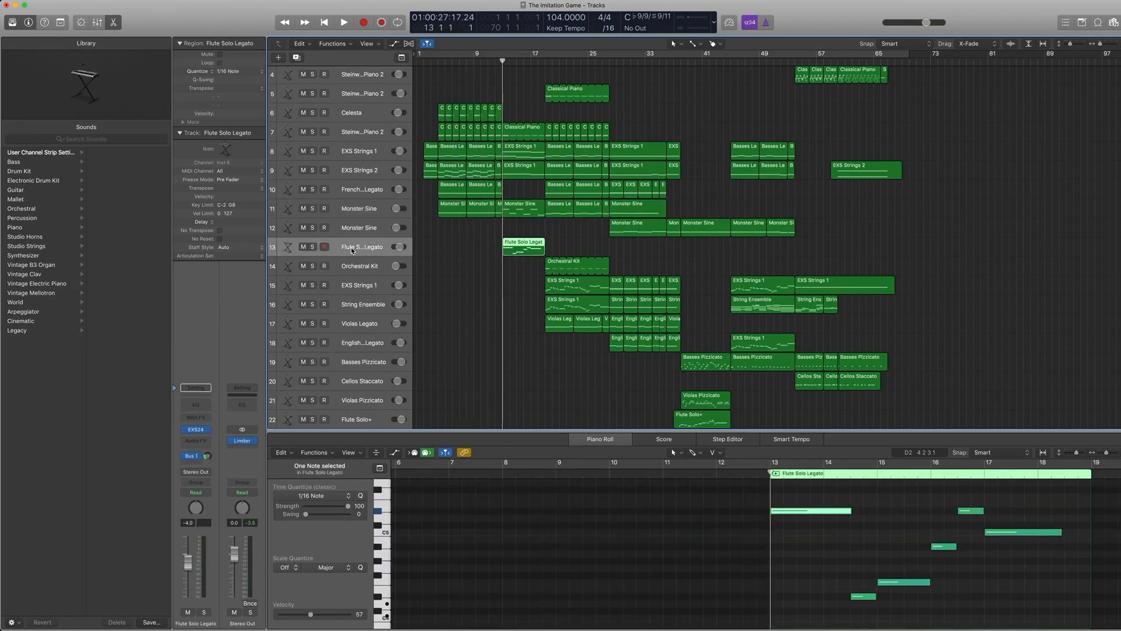
Show the Flute Solo Legato sound in the library's Woodwinds category, play its region soloed from bar 13, and clear solo.
{"action": "left_click", "coordinate": [179, 432]}
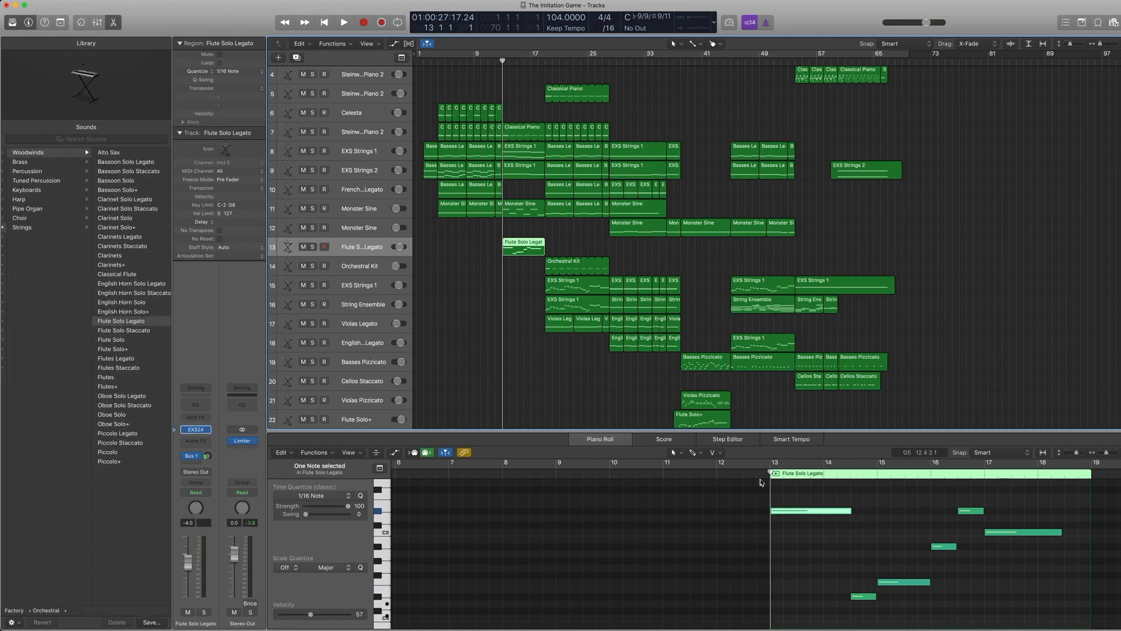
{"action": "left_click", "coordinate": [519, 281]}
{"action": "left_click", "coordinate": [521, 246]}
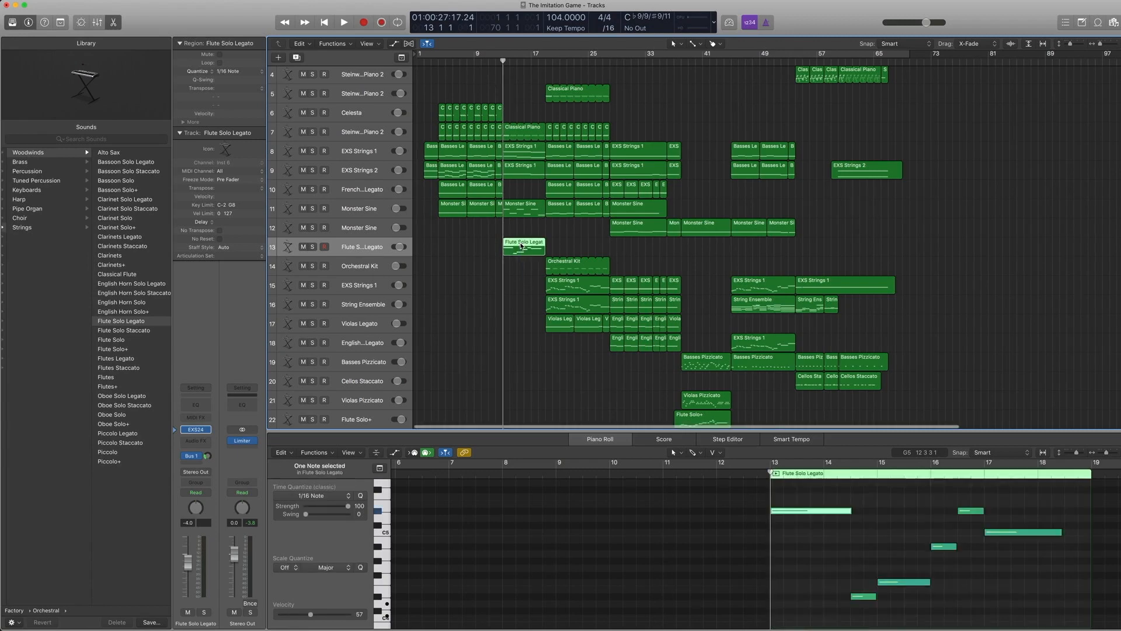
{"action": "key", "text": "ctrl+s"}
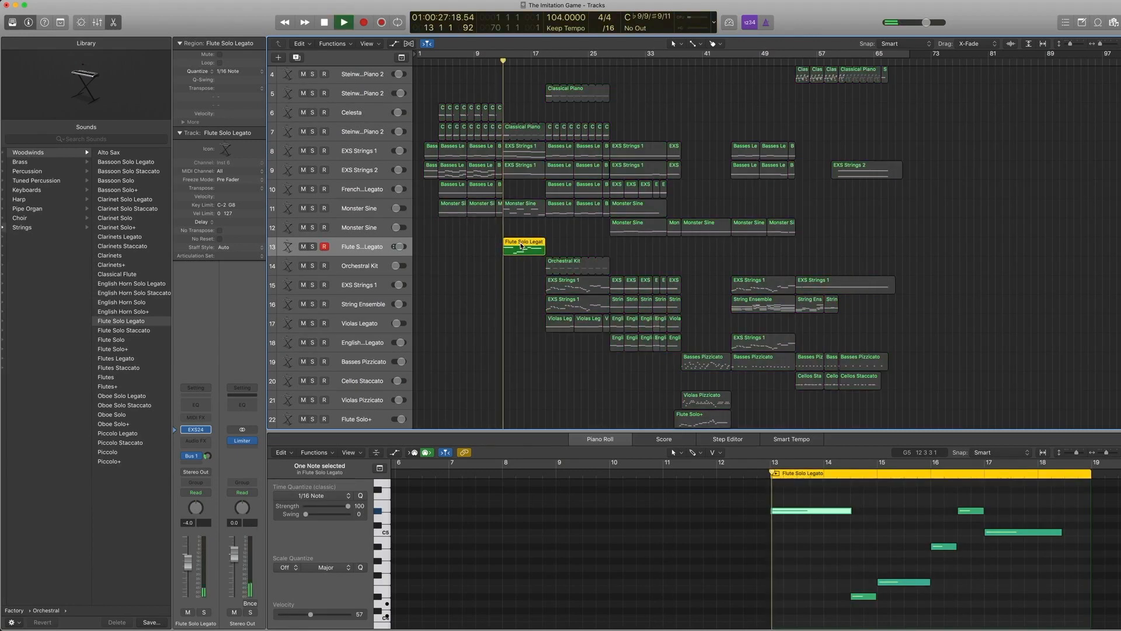
{"action": "key", "text": "space"}
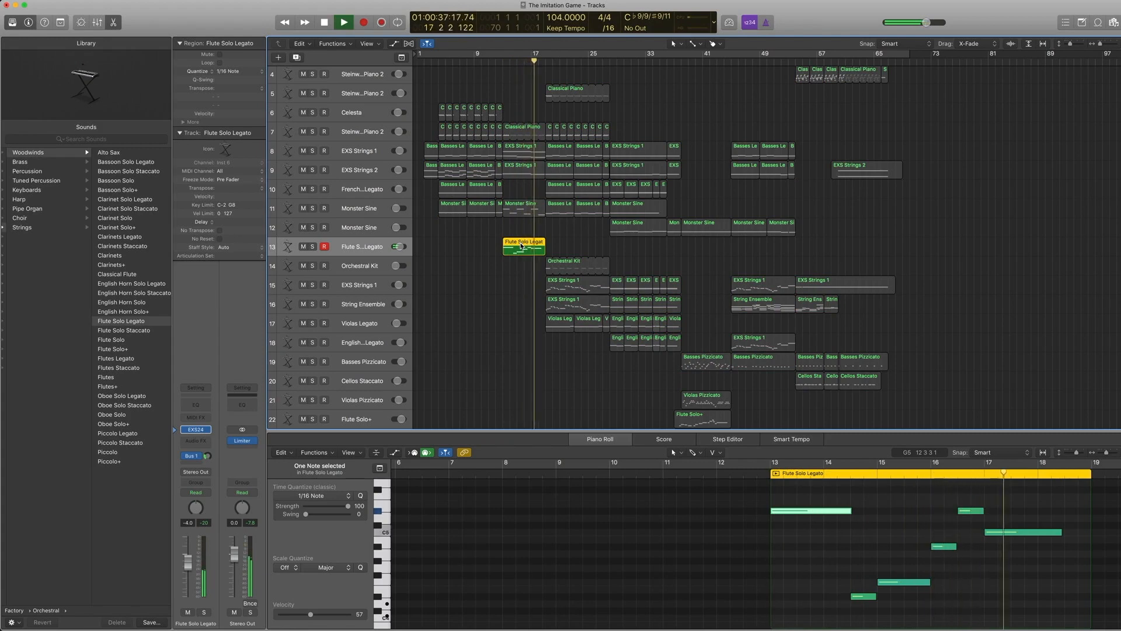
{"action": "key", "text": "space"}
{"action": "key", "text": "ctrl+s"}
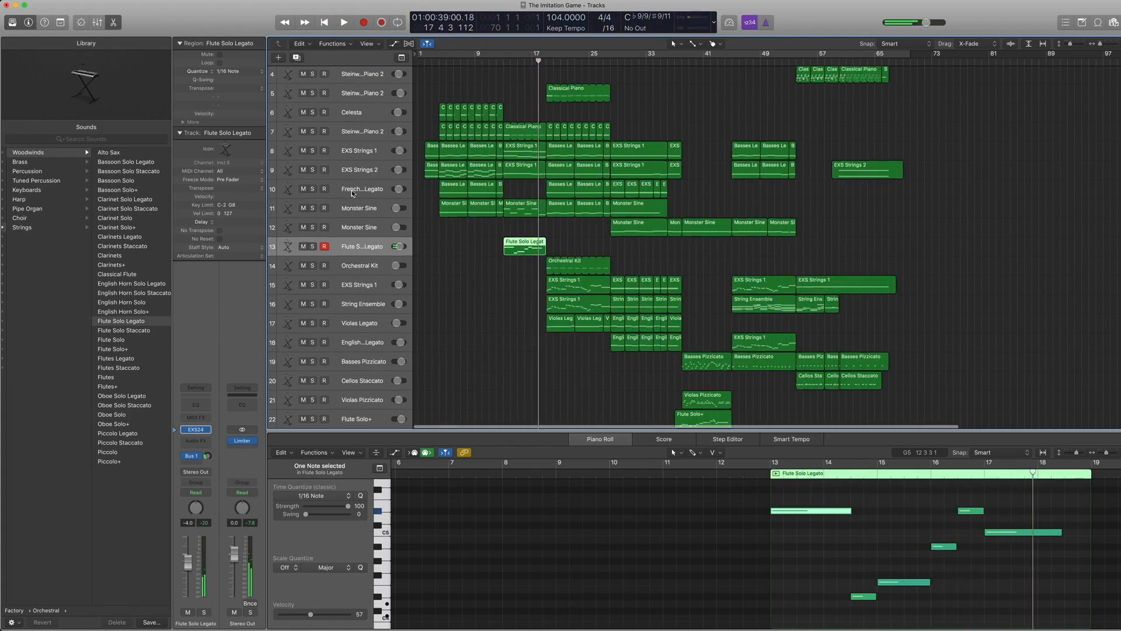
Show the Space Designer reverb with the 03.0s Long Reverb preset on the Flute Solo Legato track's Bus 1 send.
{"action": "left_click", "coordinate": [353, 190]}
{"action": "left_click", "coordinate": [352, 247]}
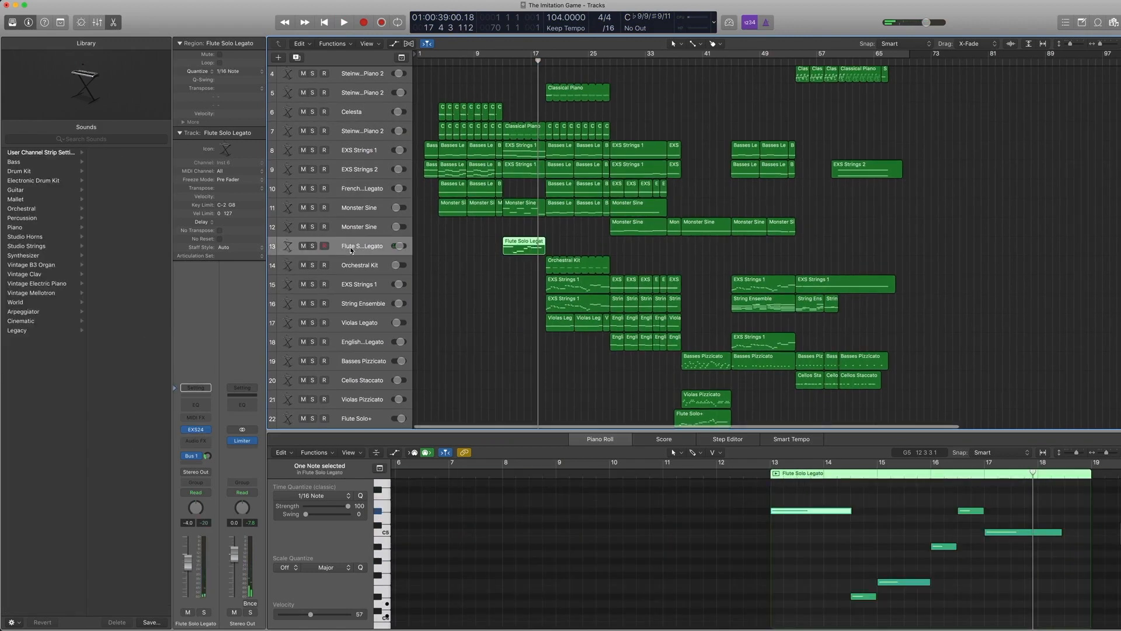
{"action": "left_click", "coordinate": [193, 457]}
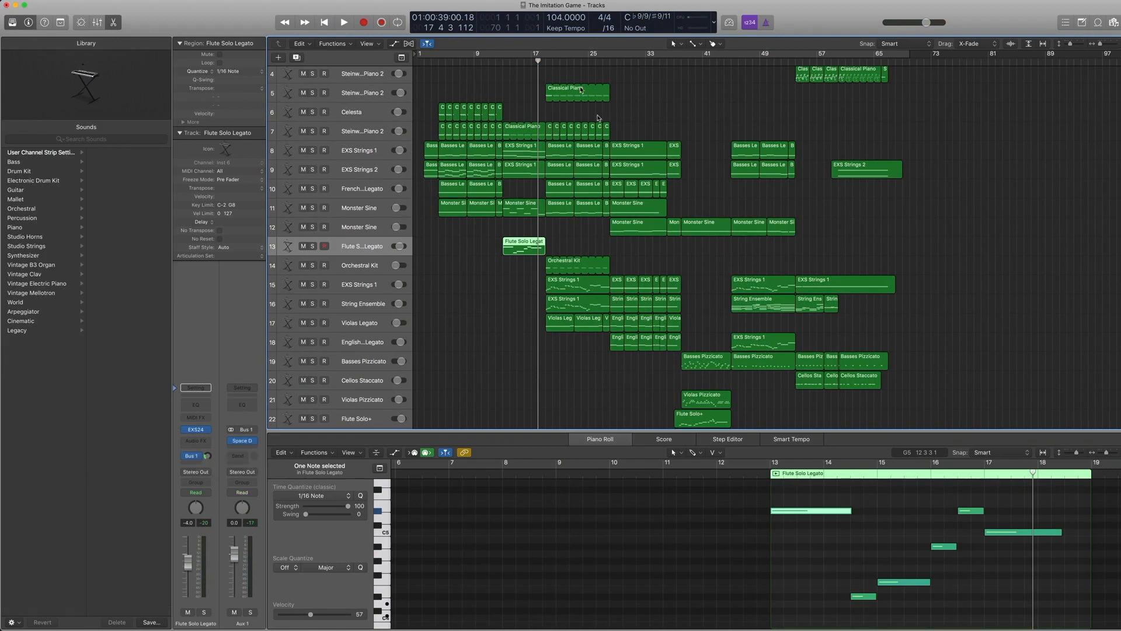
{"action": "left_click", "coordinate": [242, 442]}
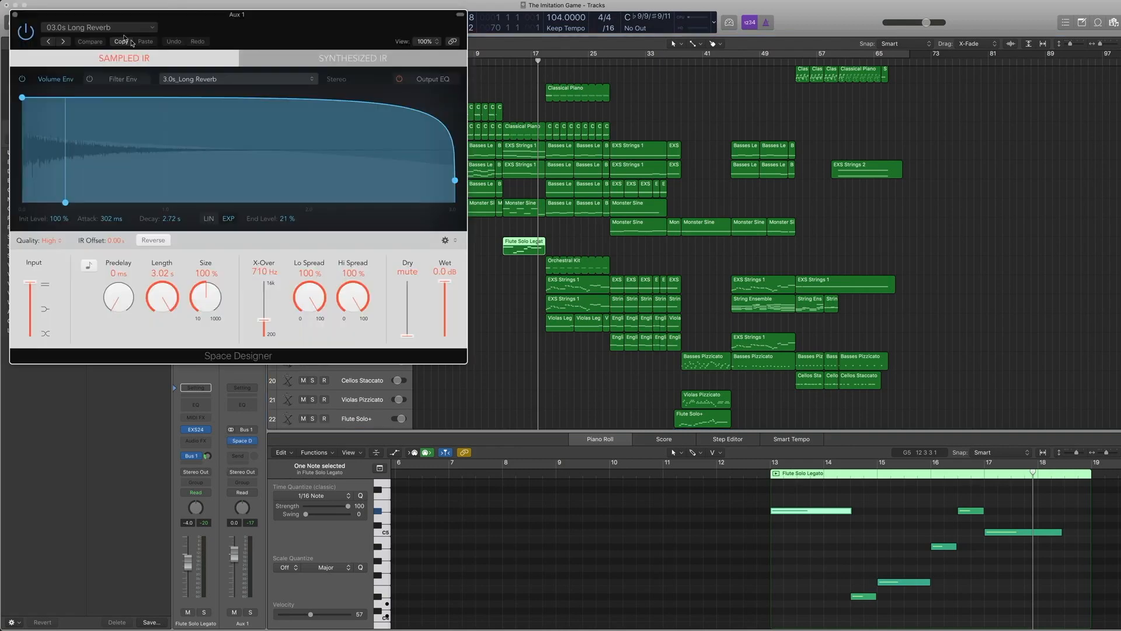
{"action": "left_click", "coordinate": [15, 16]}
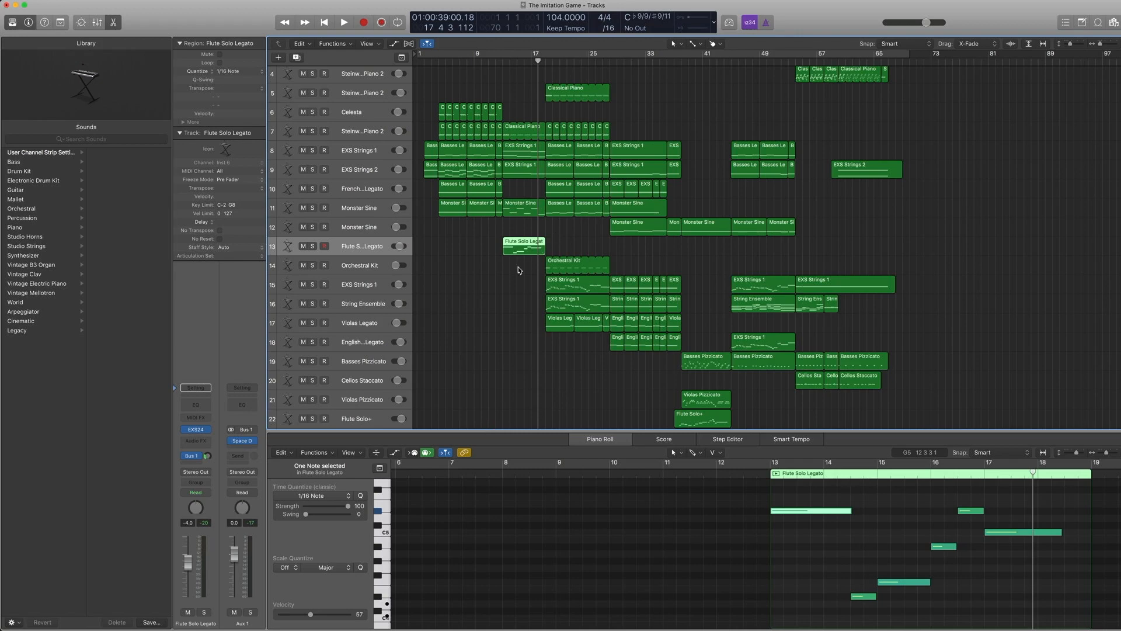
Highlight the regions of the section at bar 13, return the playhead there, and highlight the regions of the section starting at bar 19.
{"action": "left_click_drag", "start_coordinate": [519, 270], "coordinate": [520, 134]}
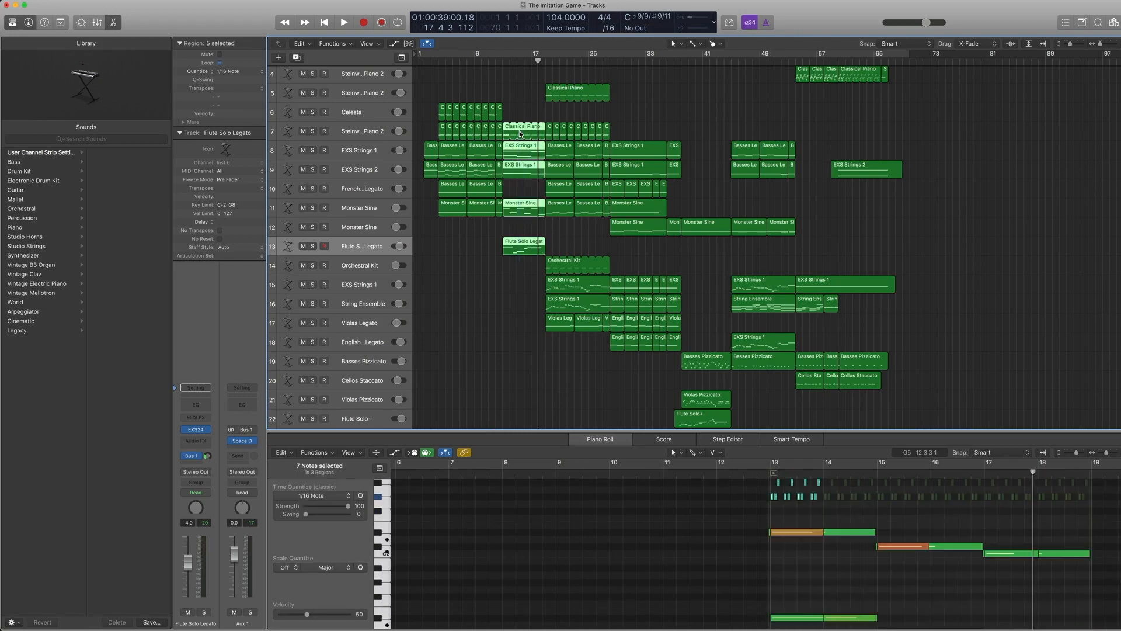
{"action": "key", "text": "comma"}
{"action": "key", "text": "comma"}
{"action": "key", "text": "comma"}
{"action": "key", "text": "comma"}
{"action": "key", "text": "comma"}
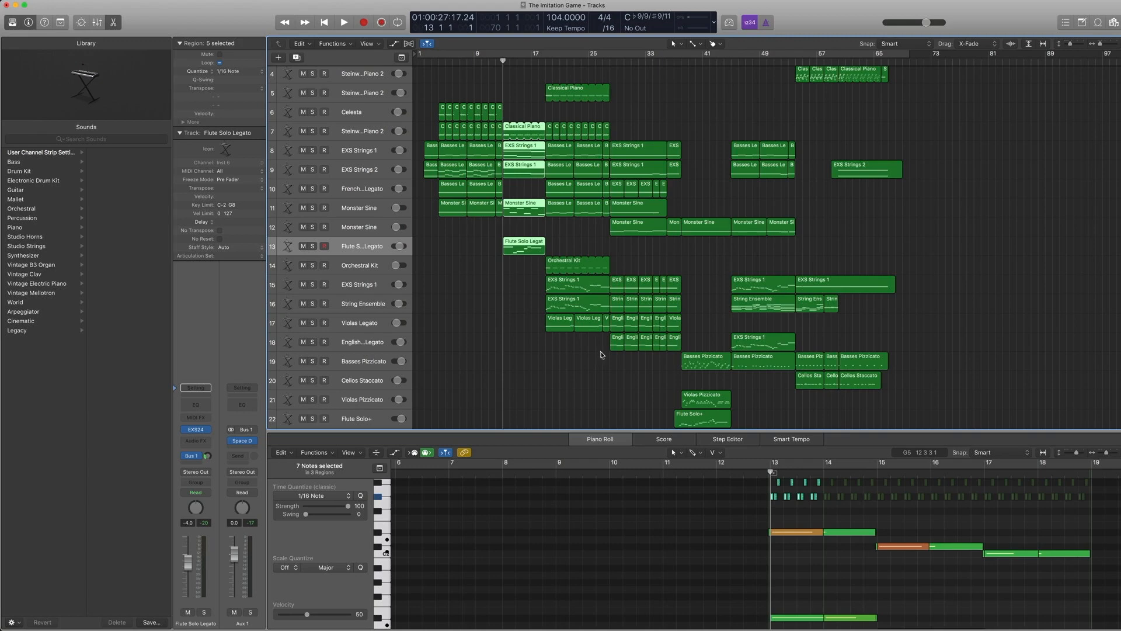
{"action": "left_click_drag", "start_coordinate": [603, 362], "coordinate": [551, 126]}
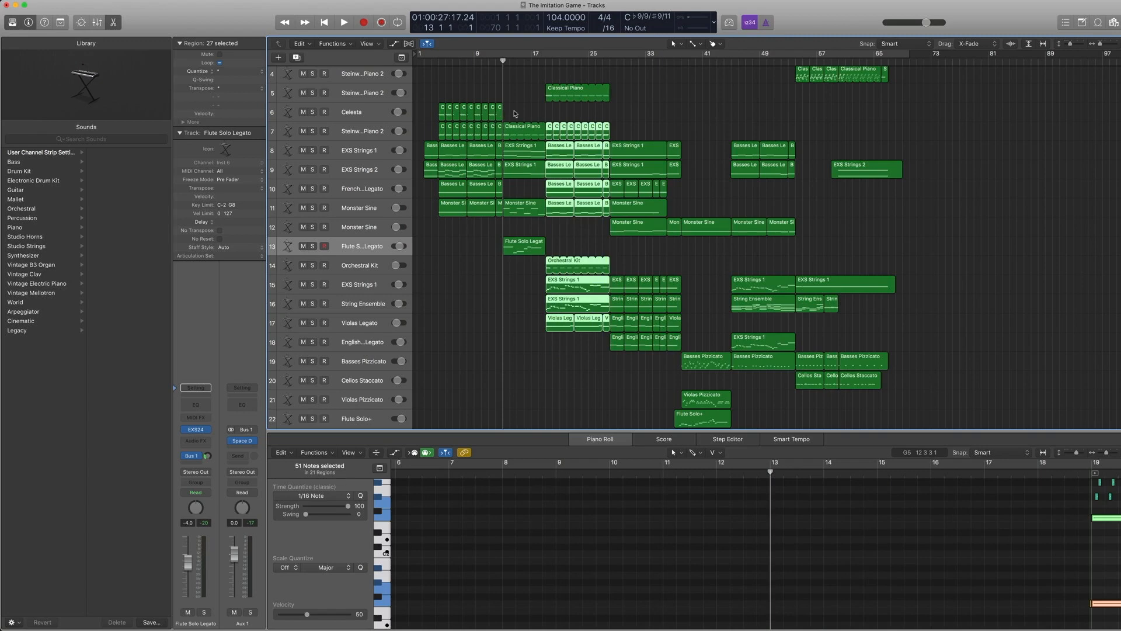
Select the Orchestral Kit track and play its region soloed from bar 19.
{"action": "left_click", "coordinate": [363, 268]}
{"action": "scroll", "coordinate": [517, 259], "scroll_direction": "down", "scroll_amount": 1}
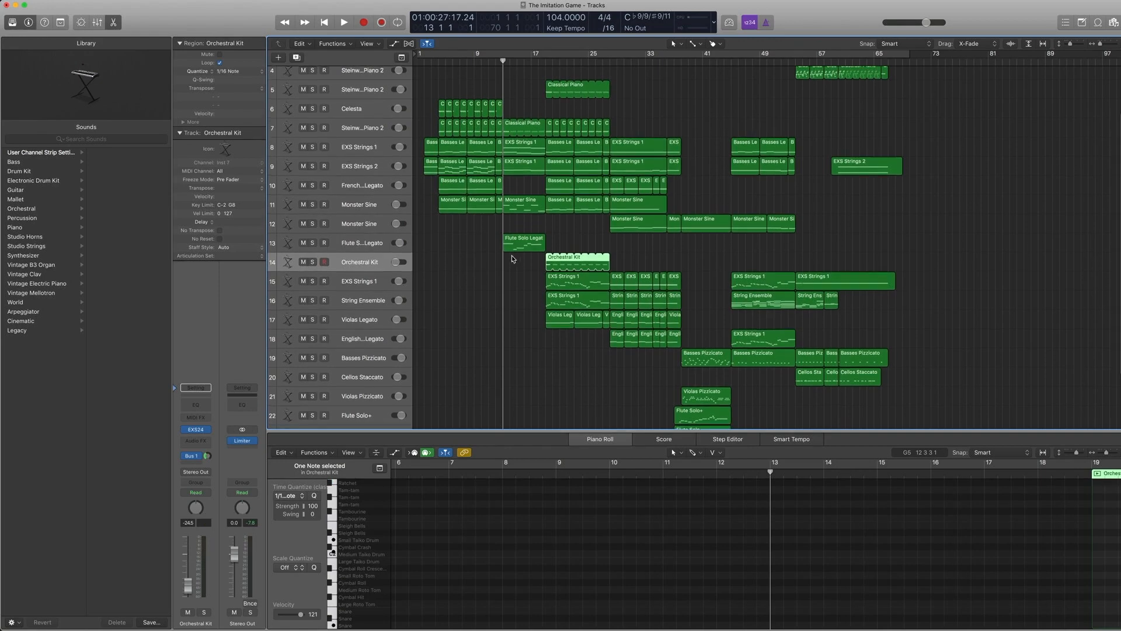
{"action": "key", "text": "ctrl+s"}
{"action": "key", "text": "space"}
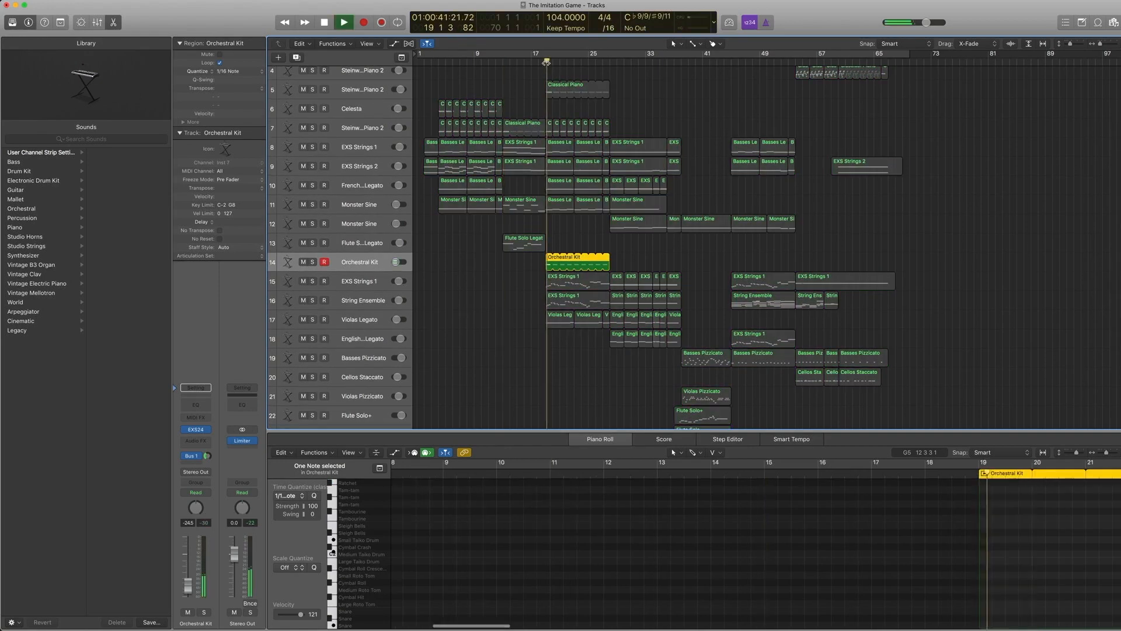
Look for the Orchestral Kit region's notes in the Piano Roll and show its sound in the library's Orchestral Percussion category.
{"action": "scroll", "coordinate": [543, 528], "scroll_direction": "right", "scroll_amount": 3}
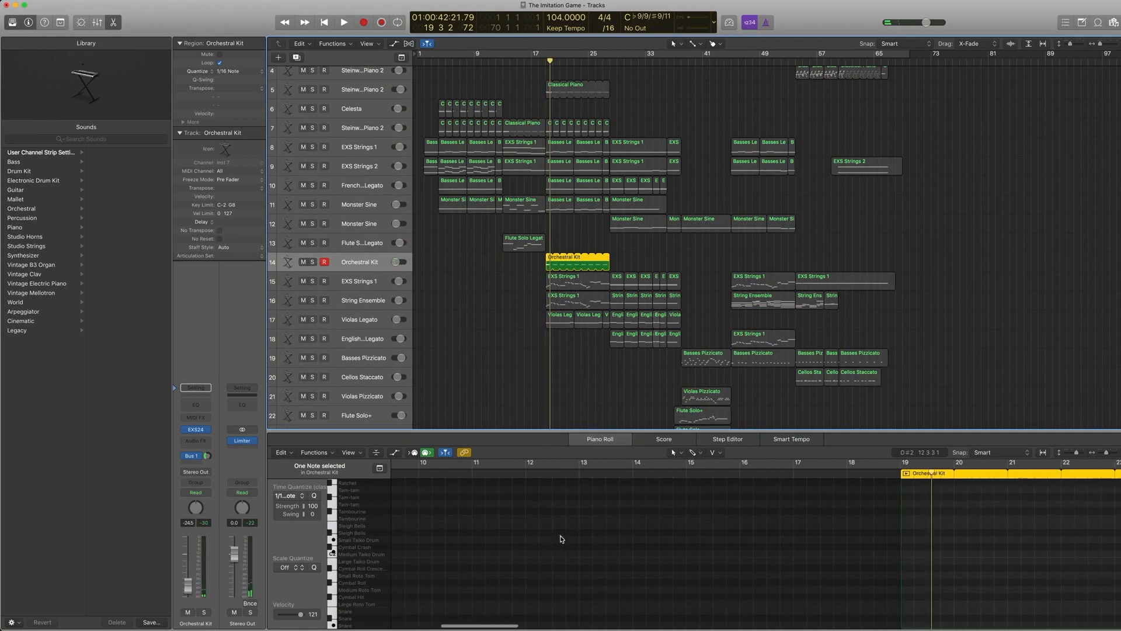
{"action": "scroll", "coordinate": [672, 514], "scroll_direction": "right", "scroll_amount": 4}
{"action": "scroll", "coordinate": [712, 517], "scroll_direction": "up", "scroll_amount": 4}
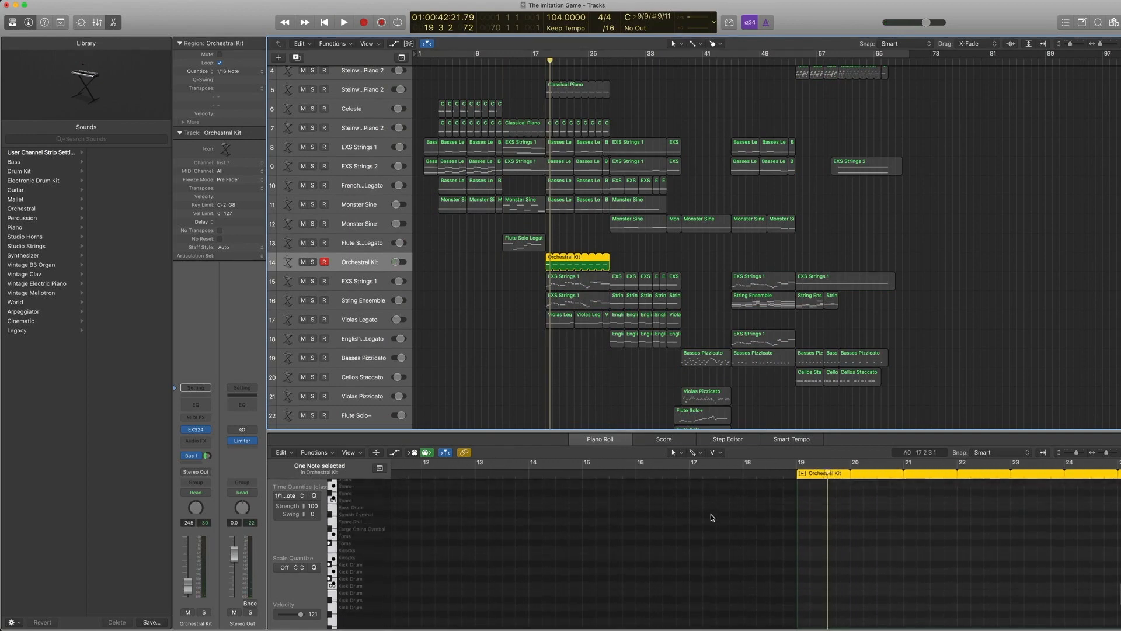
{"action": "scroll", "coordinate": [711, 517], "scroll_direction": "right", "scroll_amount": 5}
{"action": "scroll", "coordinate": [743, 527], "scroll_direction": "down", "scroll_amount": 10}
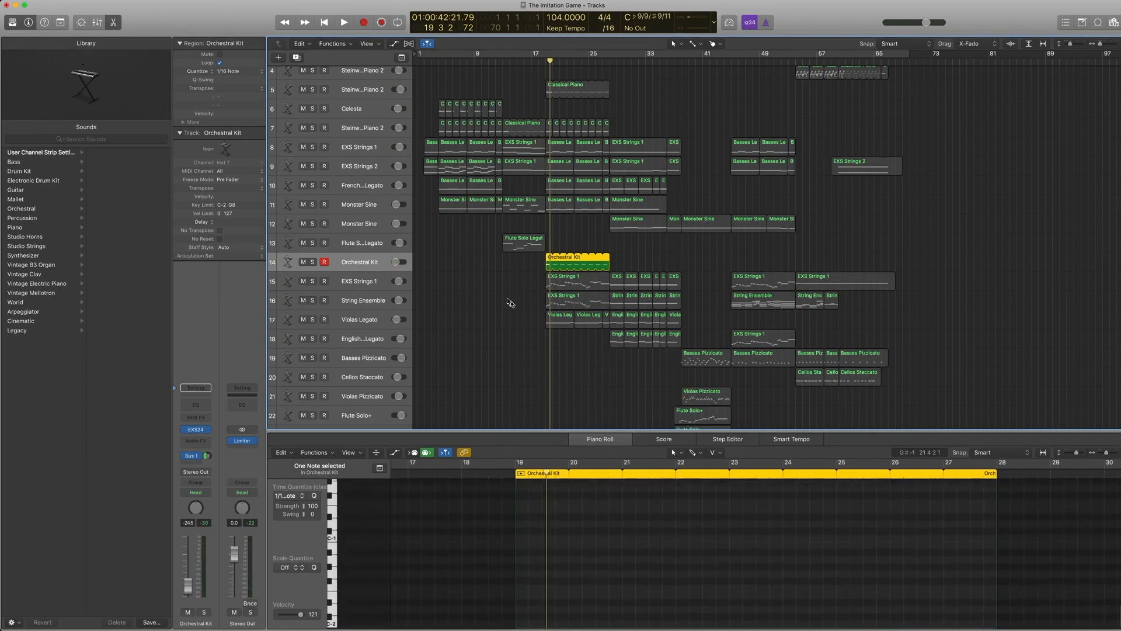
{"action": "left_click", "coordinate": [176, 432]}
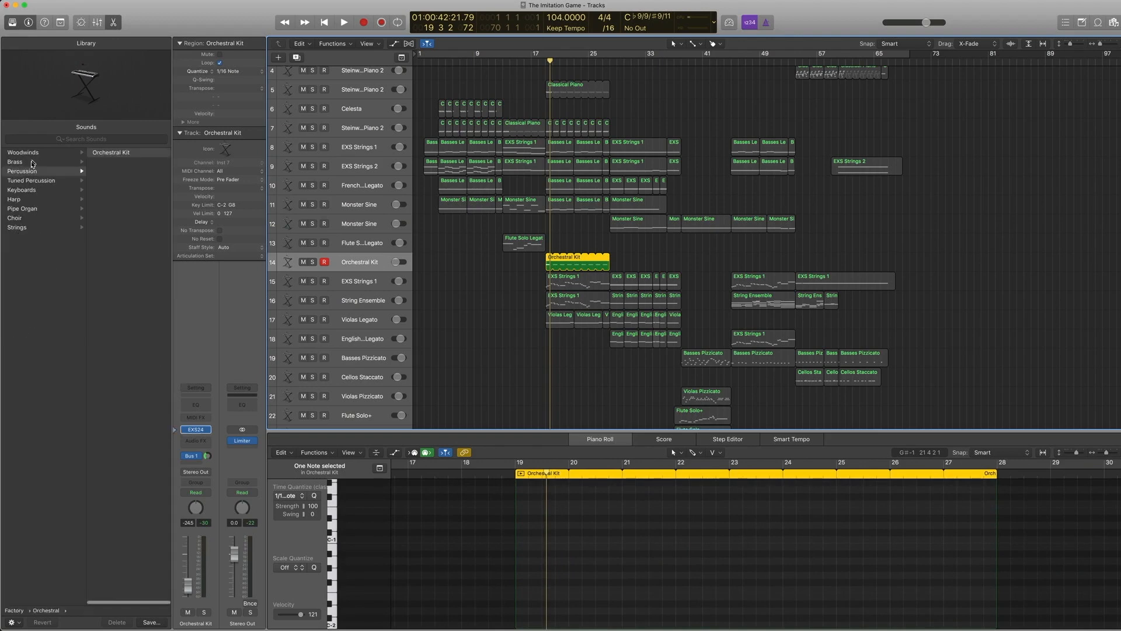
{"action": "scroll", "coordinate": [34, 174], "scroll_direction": "left", "scroll_amount": 4}
{"action": "scroll", "coordinate": [119, 165], "scroll_direction": "right", "scroll_amount": 4}
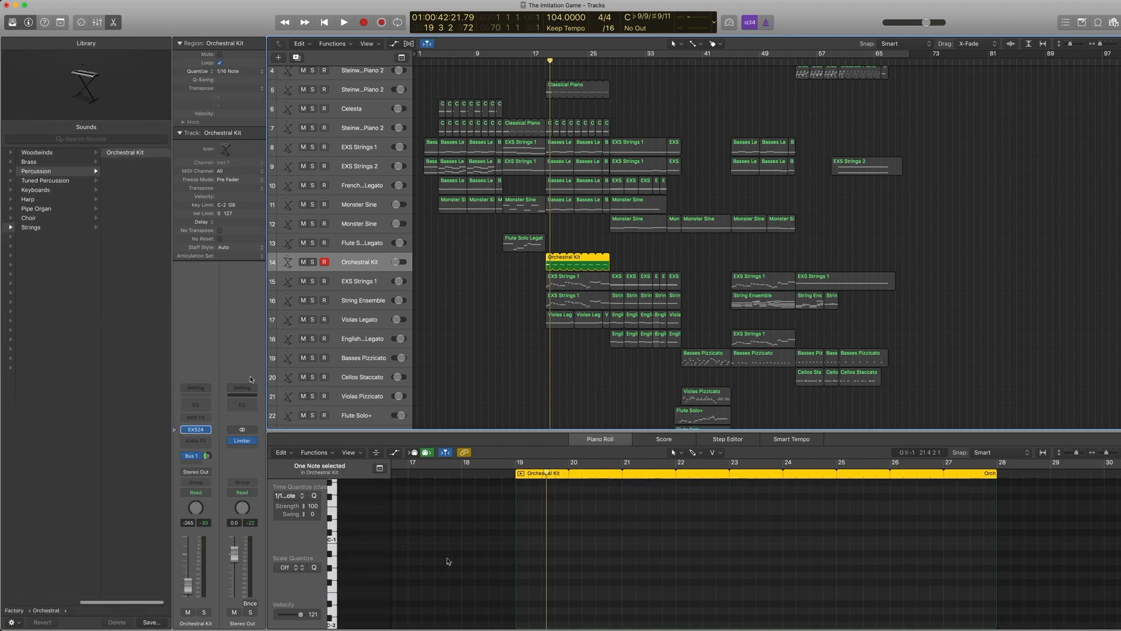
Find the Orchestral Kit region's Triangle notes in the Piano Roll and play the region soloed from shortly before bar 19.
{"action": "scroll", "coordinate": [581, 540], "scroll_direction": "up", "scroll_amount": 20}
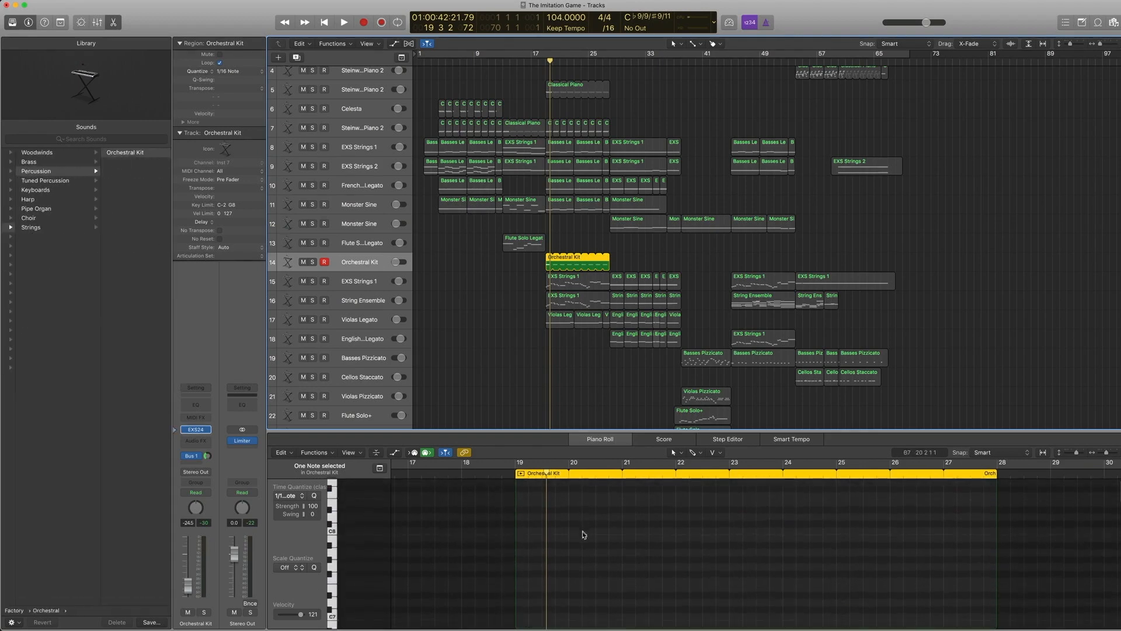
{"action": "scroll", "coordinate": [582, 535], "scroll_direction": "down", "scroll_amount": 10}
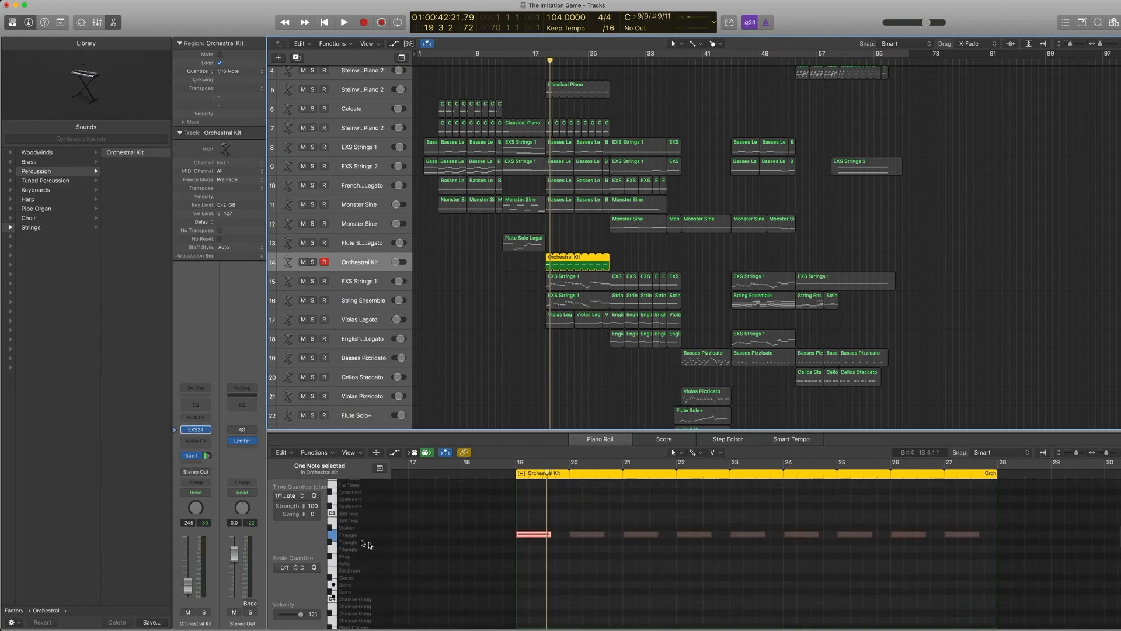
{"action": "scroll", "coordinate": [365, 544], "scroll_direction": "up", "scroll_amount": 3}
{"action": "left_click", "coordinate": [539, 64]}
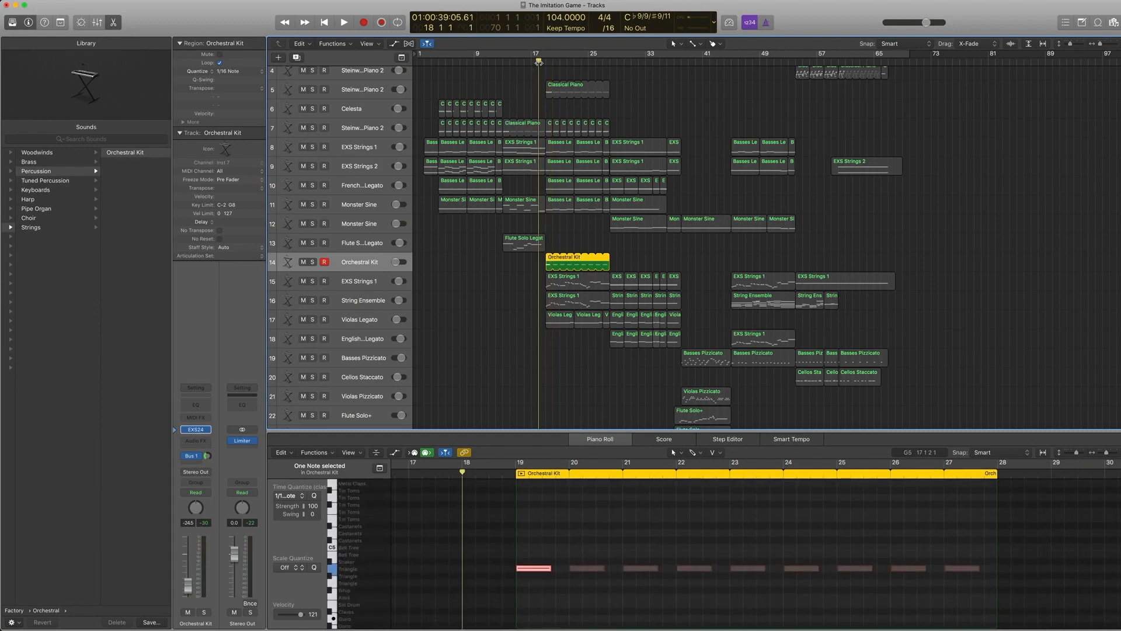
{"action": "scroll", "coordinate": [538, 64], "scroll_direction": "up", "scroll_amount": 1}
{"action": "left_click", "coordinate": [542, 65]}
{"action": "key", "text": "space"}
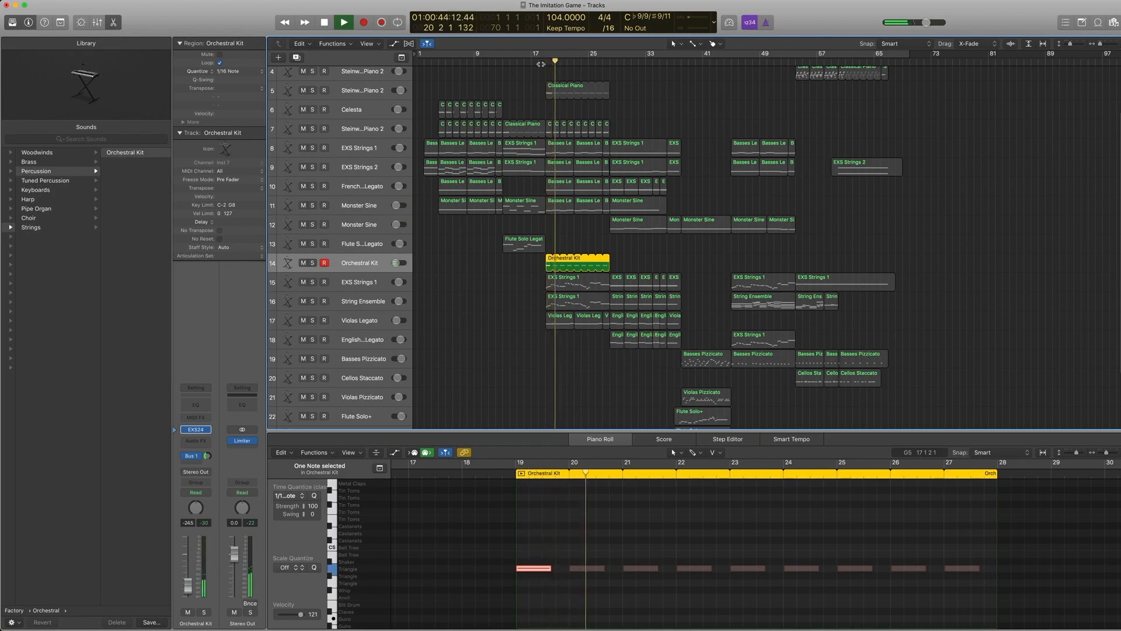
{"action": "key", "text": "space"}
Select EXS Strings 1 on track 15, show its sound in the library's Pop Strings category and play it soloed from bar 19.
{"action": "left_click", "coordinate": [352, 286]}
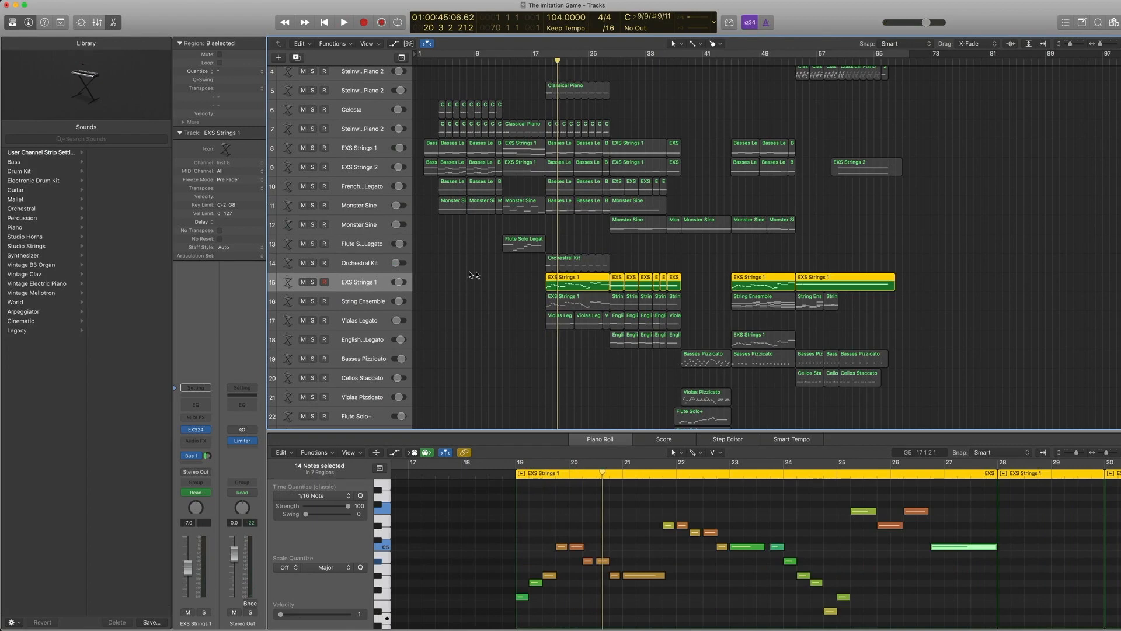
{"action": "key", "text": "comma"}
{"action": "key", "text": "comma"}
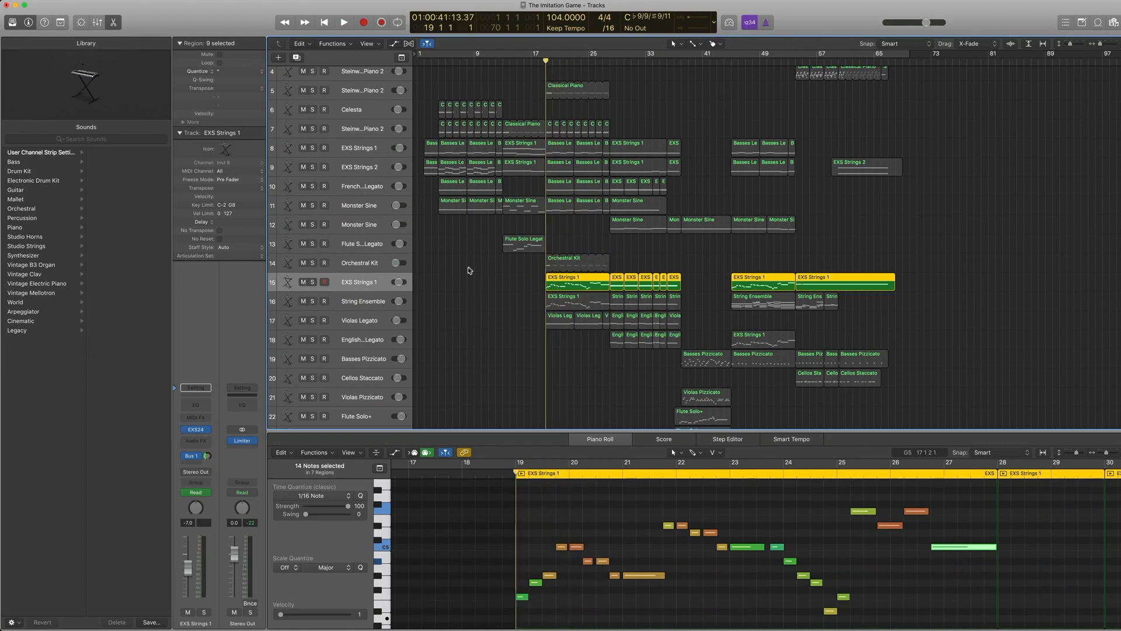
{"action": "left_click", "coordinate": [178, 431]}
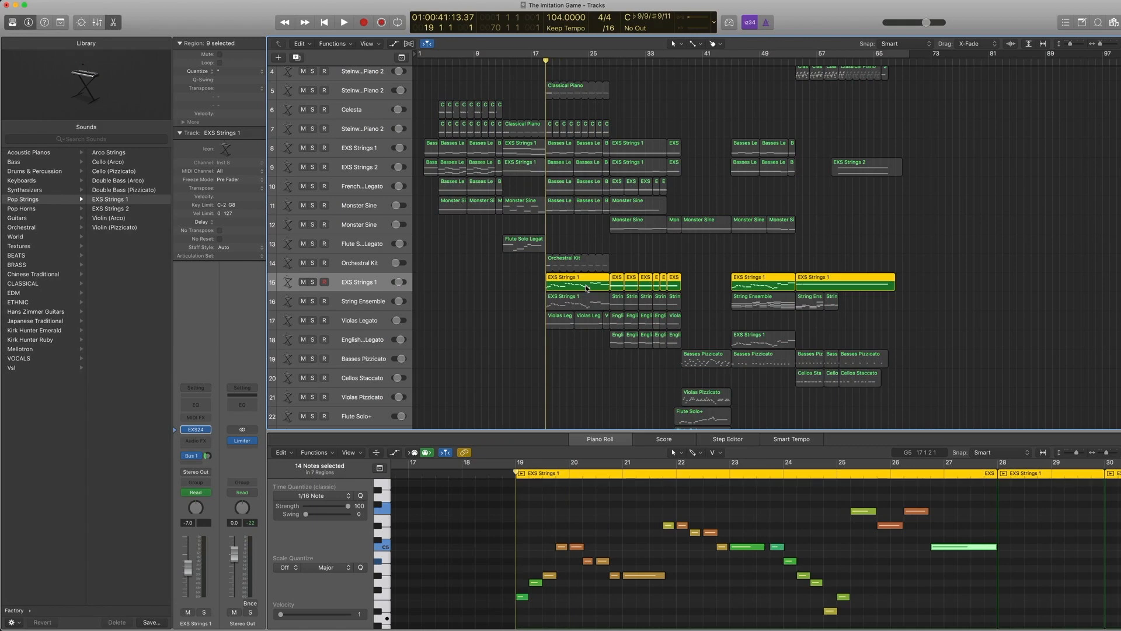
{"action": "key", "text": "space"}
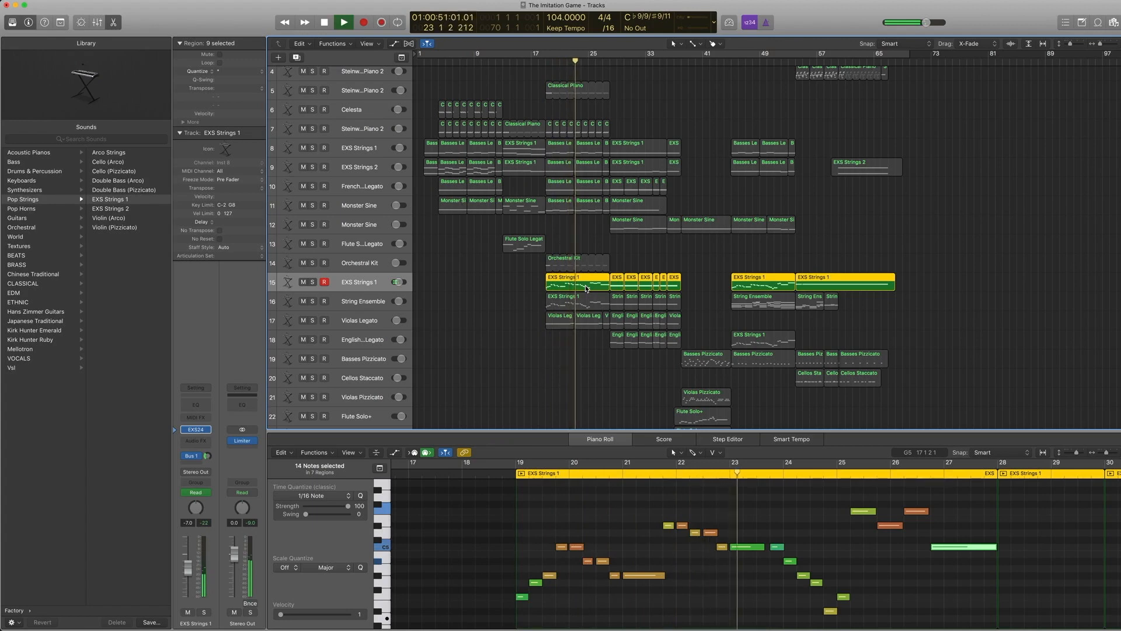
{"action": "key", "text": "space"}
Select the String Ensemble track and show its sound in the library's Orchestral Strings category.
{"action": "left_click", "coordinate": [361, 301]}
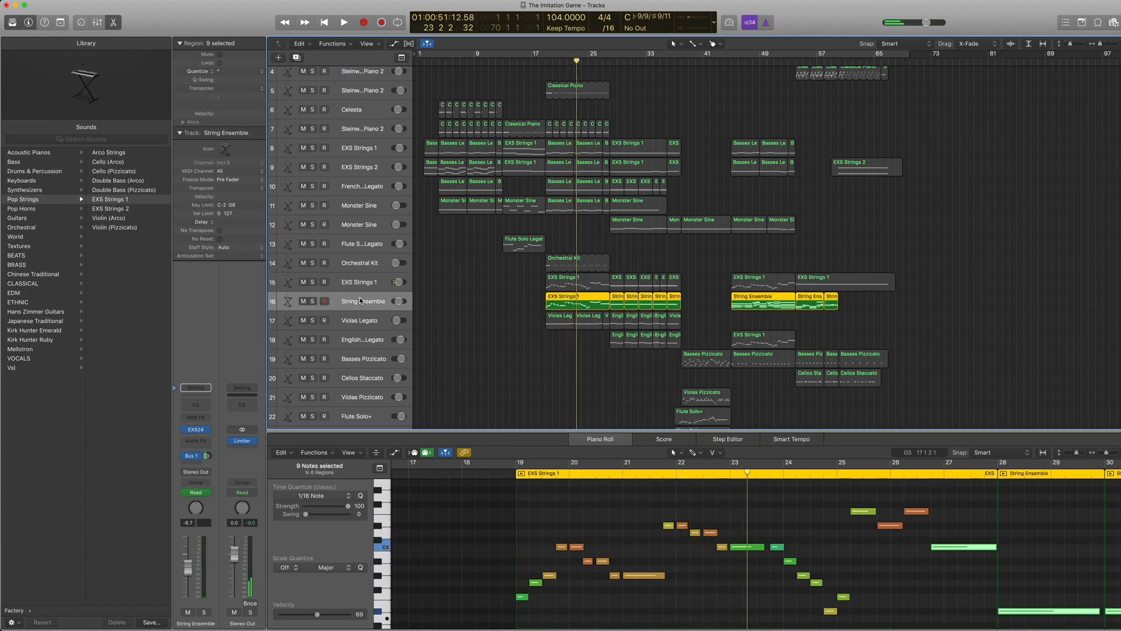
{"action": "left_click", "coordinate": [176, 431]}
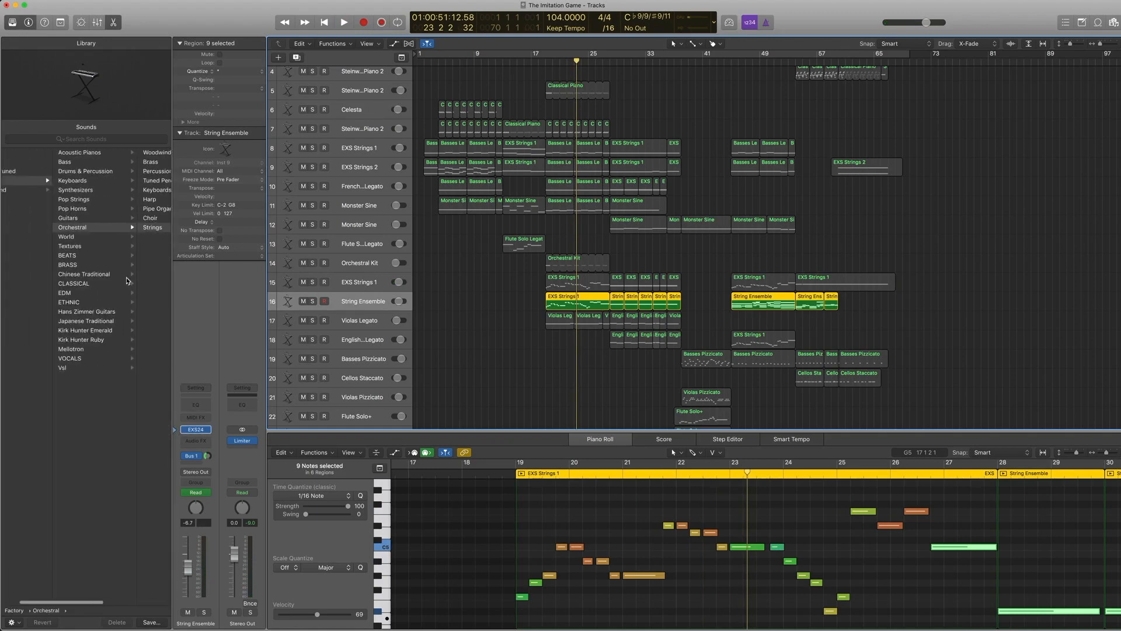
{"action": "scroll", "coordinate": [127, 281], "scroll_direction": "right", "scroll_amount": 5}
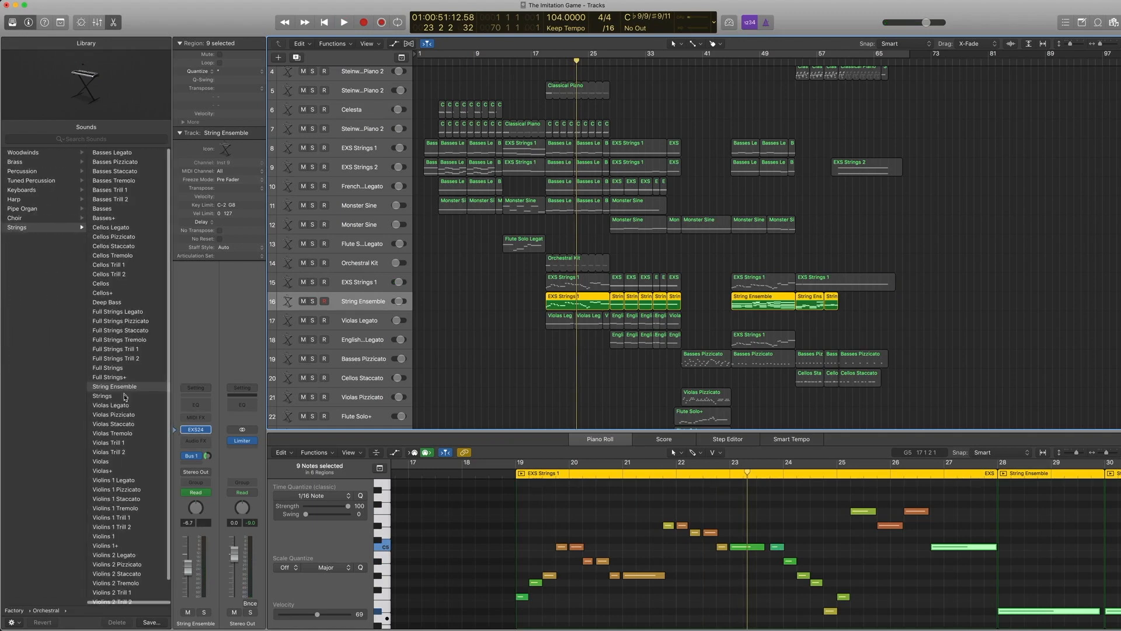
Highlight the matching bar 19 regions on tracks 15 and 16, and play only the String Ensemble track's region soloed from bar 19.
{"action": "left_click_drag", "start_coordinate": [533, 296], "coordinate": [575, 290]}
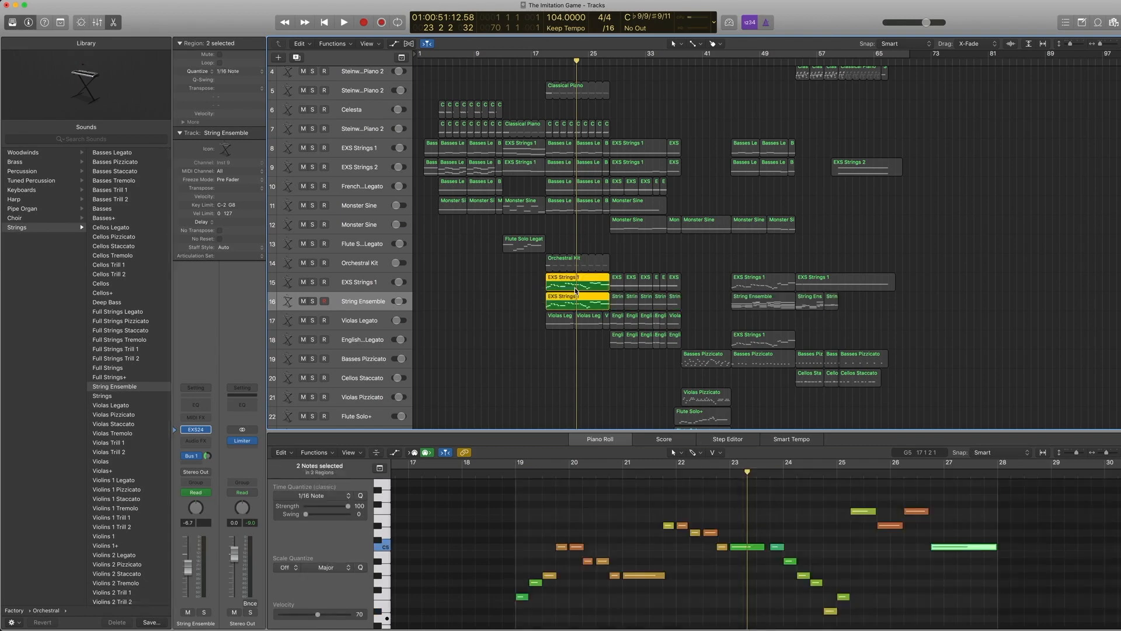
{"action": "left_click", "coordinate": [571, 305]}
{"action": "key", "text": "comma"}
{"action": "key", "text": "comma"}
{"action": "key", "text": "comma"}
{"action": "key", "text": "comma"}
{"action": "key", "text": "comma"}
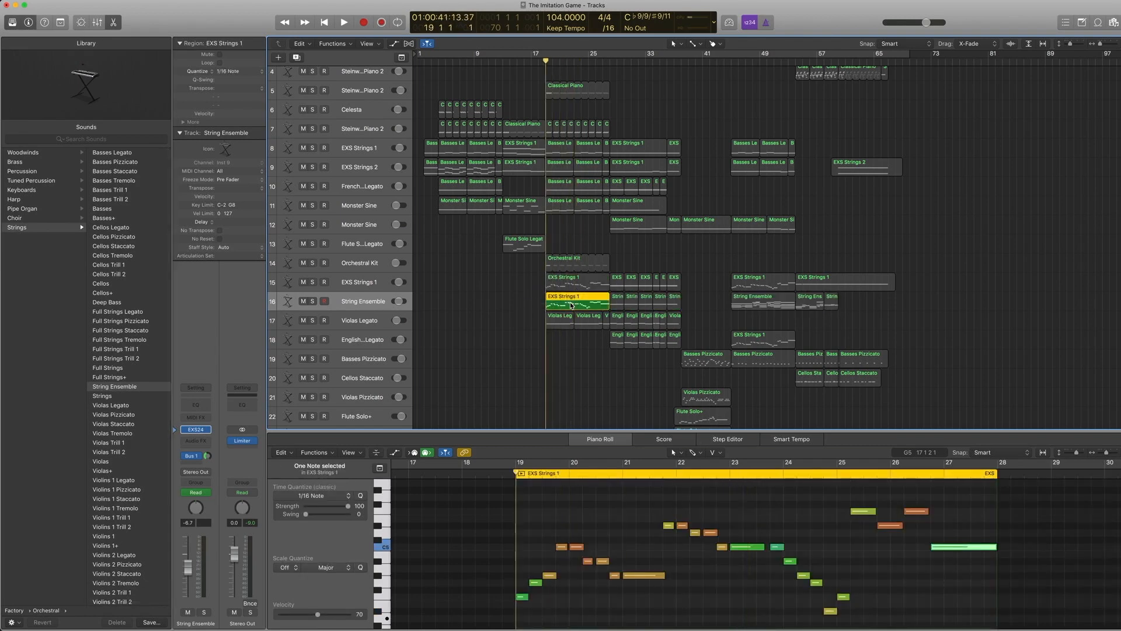
{"action": "key", "text": "space"}
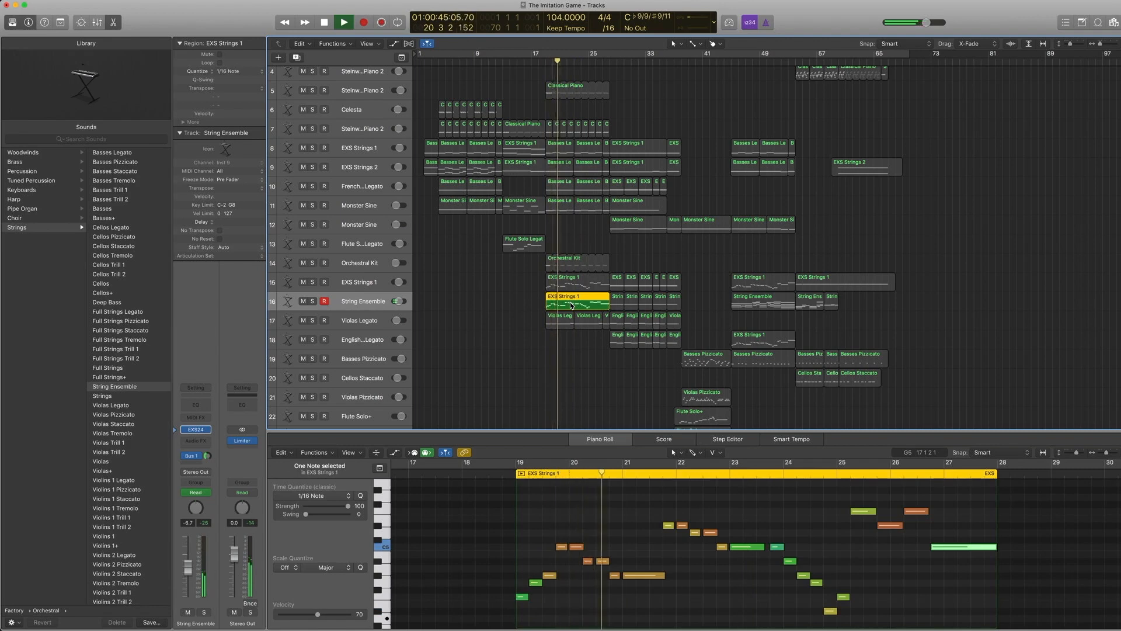
{"action": "key", "text": "space"}
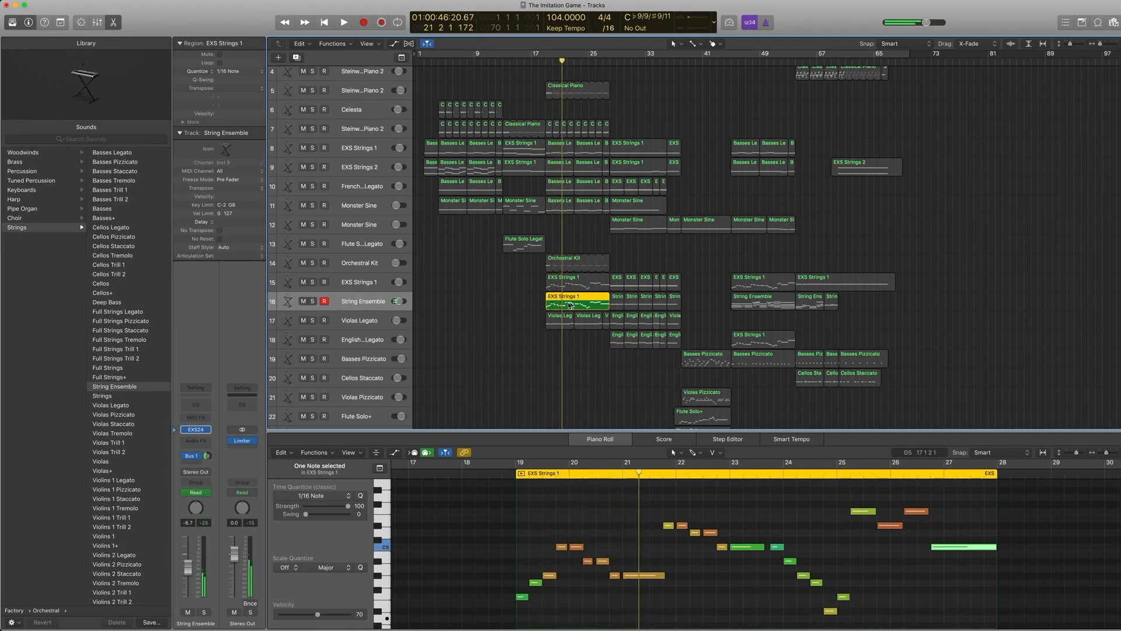
Play the bar 19 regions of the EXS Strings 1 and String Ensemble tracks soloed together from bar 19.
{"action": "left_click_drag", "start_coordinate": [523, 300], "coordinate": [555, 287]}
{"action": "key", "text": "comma"}
{"action": "key", "text": "comma"}
{"action": "key", "text": "comma"}
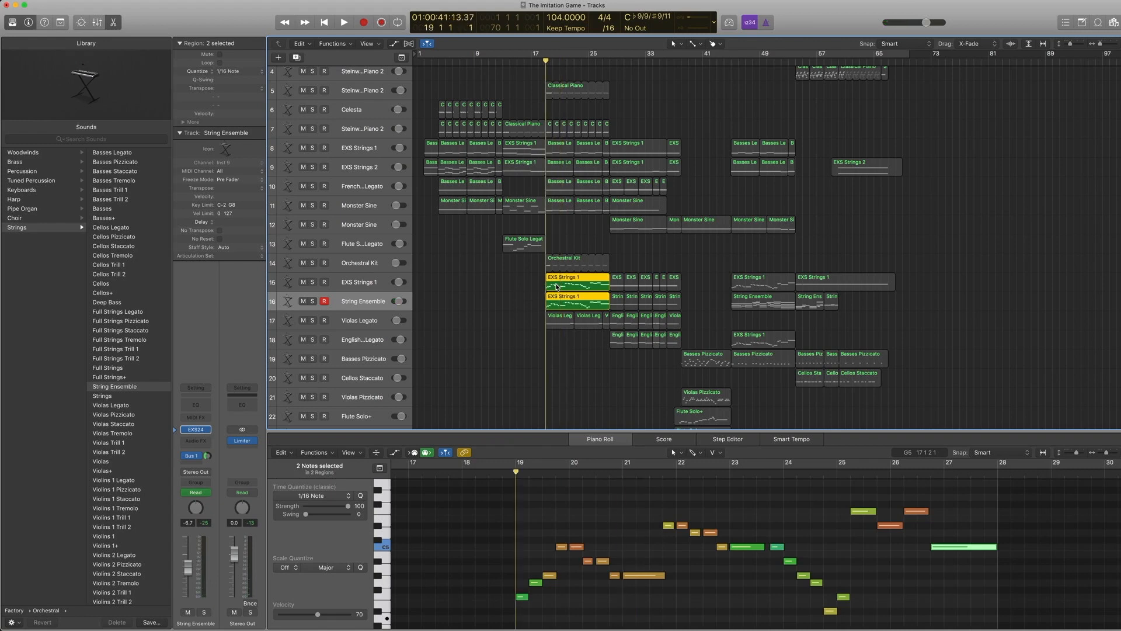
{"action": "key", "text": "space"}
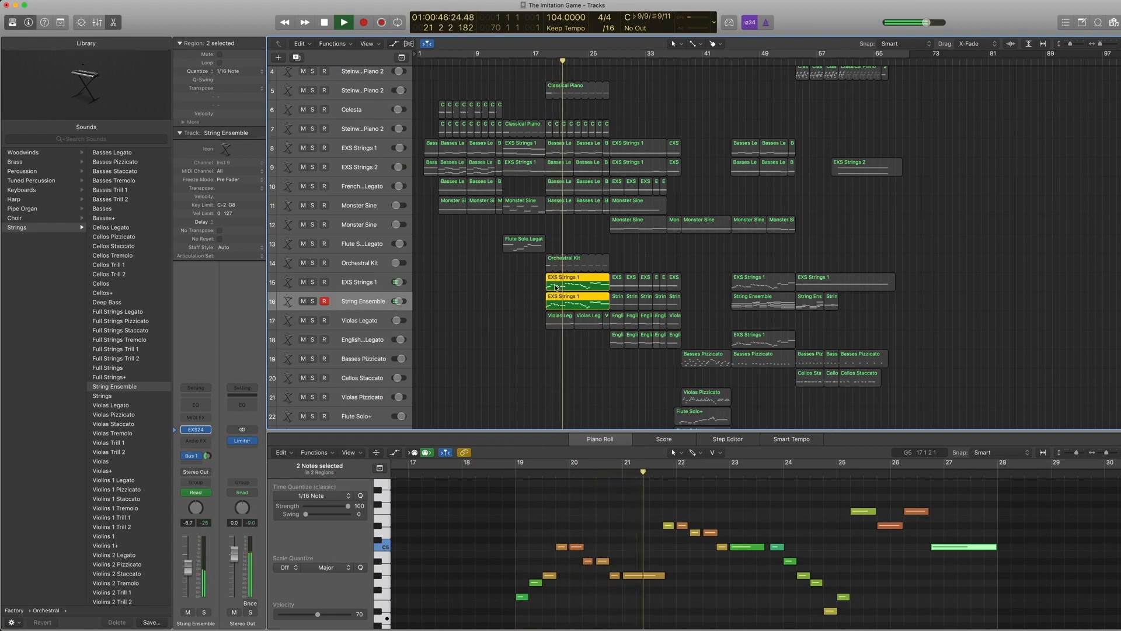
{"action": "key", "text": "space"}
Return the playhead to bar 19, show the Violas Legato track's library sound and play its regions soloed.
{"action": "left_click", "coordinate": [573, 287]}
{"action": "left_click", "coordinate": [561, 302]}
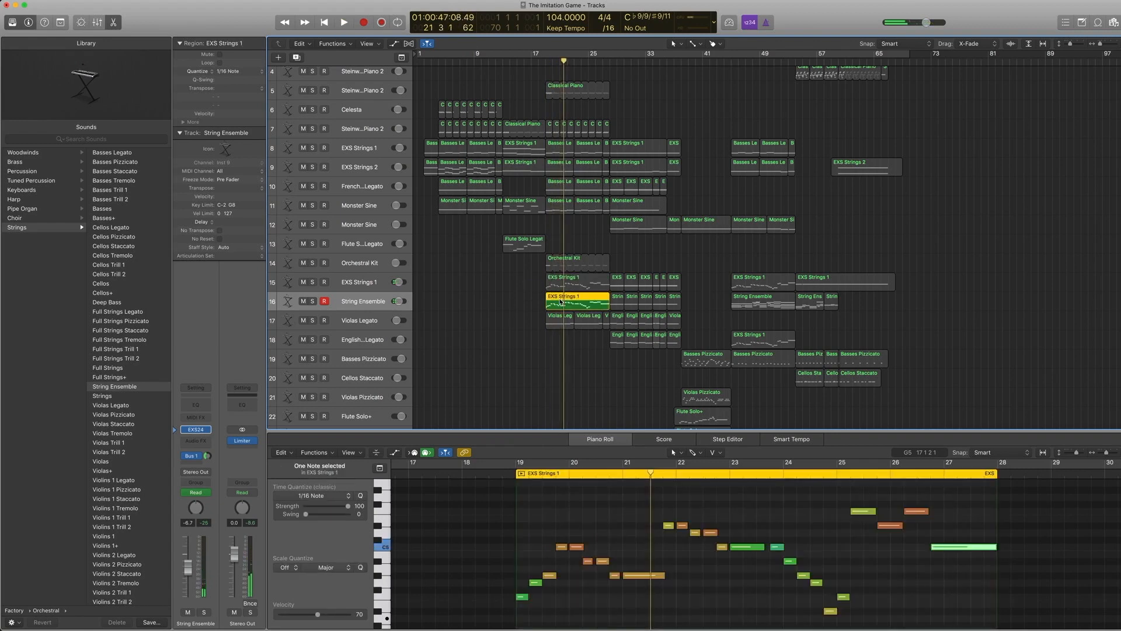
{"action": "key", "text": "comma"}
{"action": "key", "text": "comma"}
{"action": "key", "text": "comma"}
{"action": "left_click", "coordinate": [350, 321]}
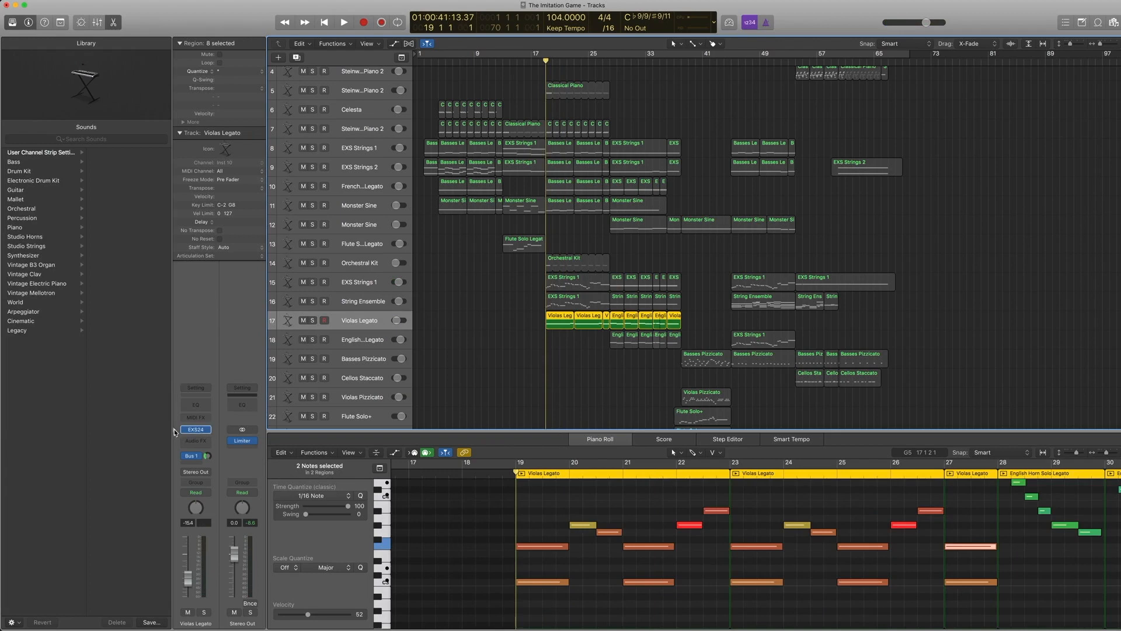
{"action": "left_click", "coordinate": [174, 432]}
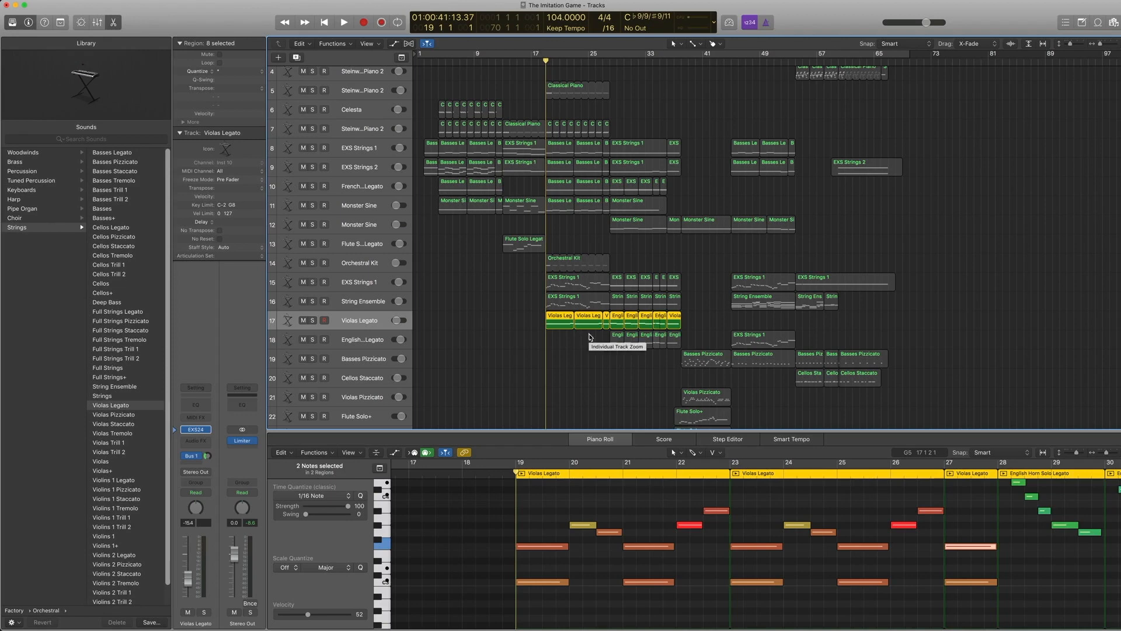
{"action": "key", "text": "space"}
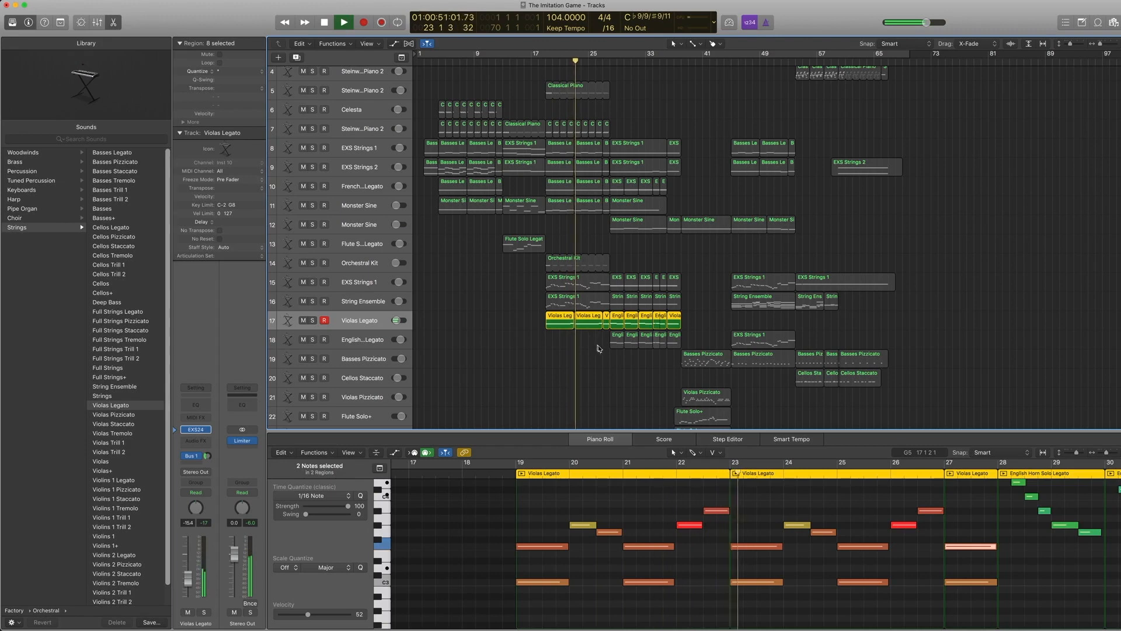
{"action": "key", "text": "space"}
Play the regions of EXS Strings 1, String Ensemble and Violas Legato on tracks 15 to 17 soloed together from bar 19.
{"action": "left_click_drag", "start_coordinate": [597, 348], "coordinate": [550, 290]}
{"action": "key", "text": "comma"}
{"action": "key", "text": "comma"}
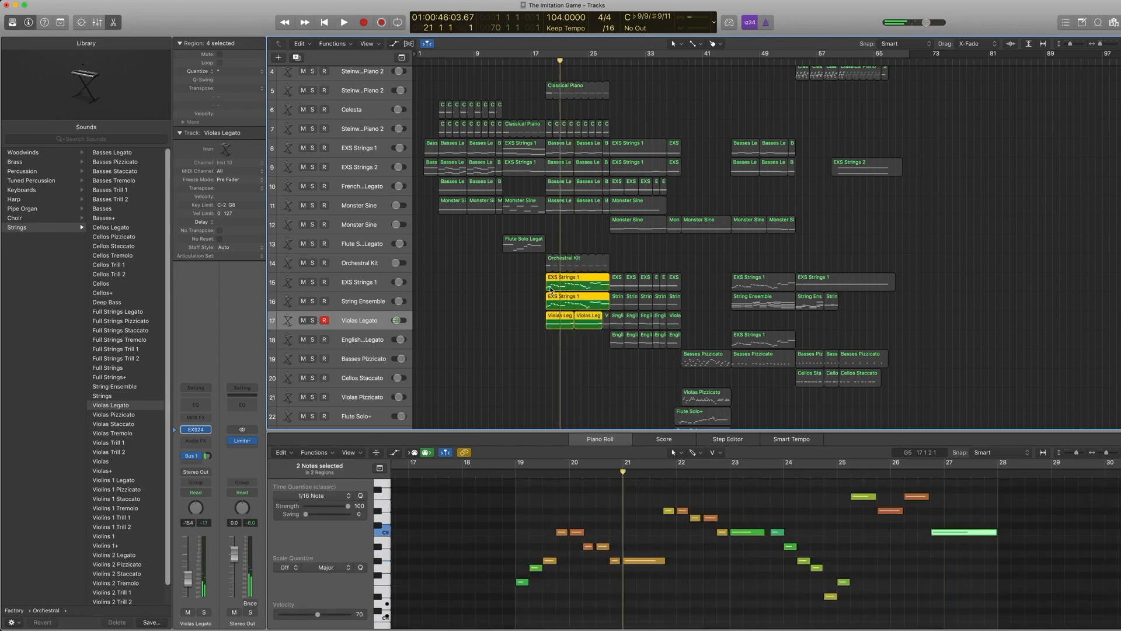
{"action": "key", "text": "comma"}
{"action": "key", "text": "comma"}
{"action": "key", "text": "space"}
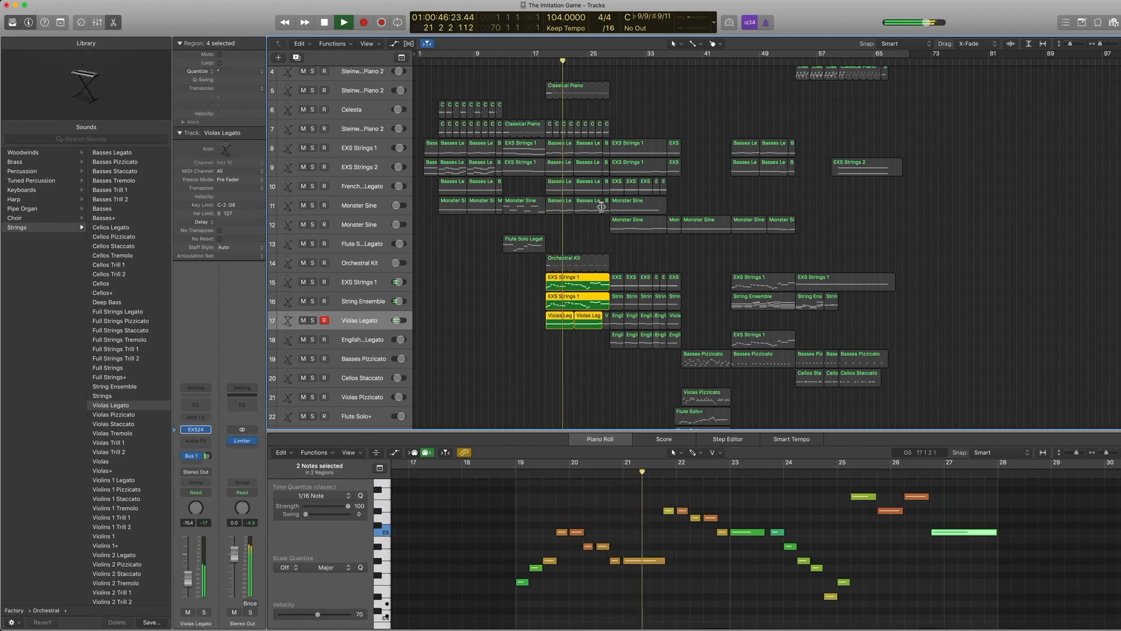
{"action": "key", "text": "space"}
Select the regions starting at bar 19 on tracks 8 to 11 and play them soloed together.
{"action": "left_click_drag", "start_coordinate": [607, 223], "coordinate": [562, 155]}
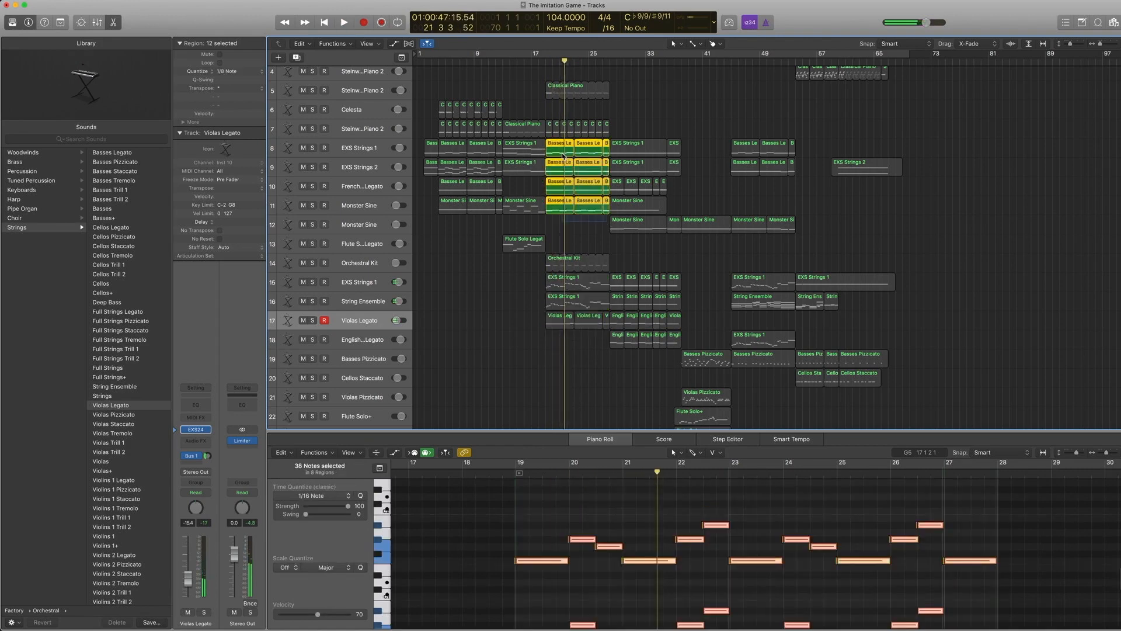
{"action": "key", "text": "shift+Return"}
{"action": "key", "text": "space"}
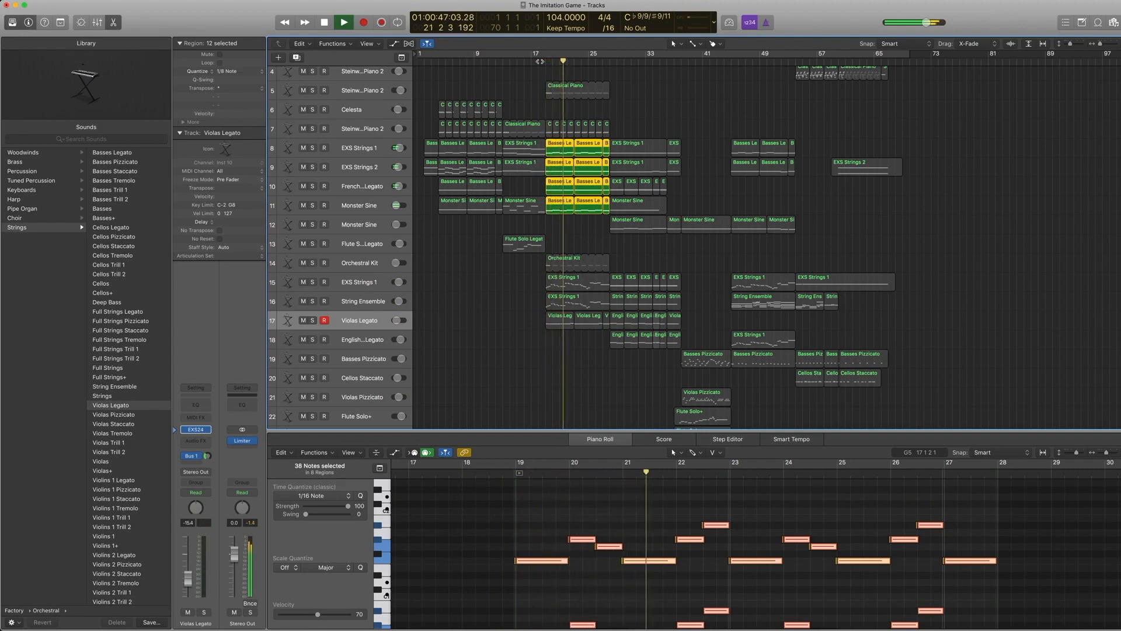
{"action": "key", "text": "space"}
Turn off solo and highlight the early regions on tracks 8 to 11 and the bar 19 regions on tracks 14 to 17.
{"action": "left_click", "coordinate": [559, 153]}
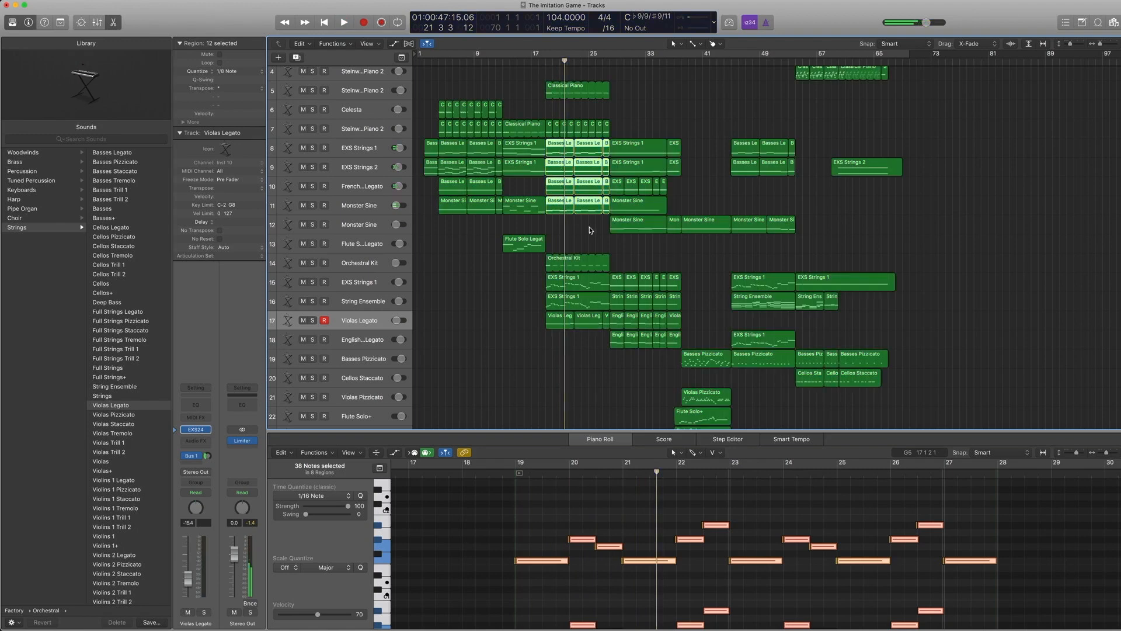
{"action": "left_click", "coordinate": [476, 205]}
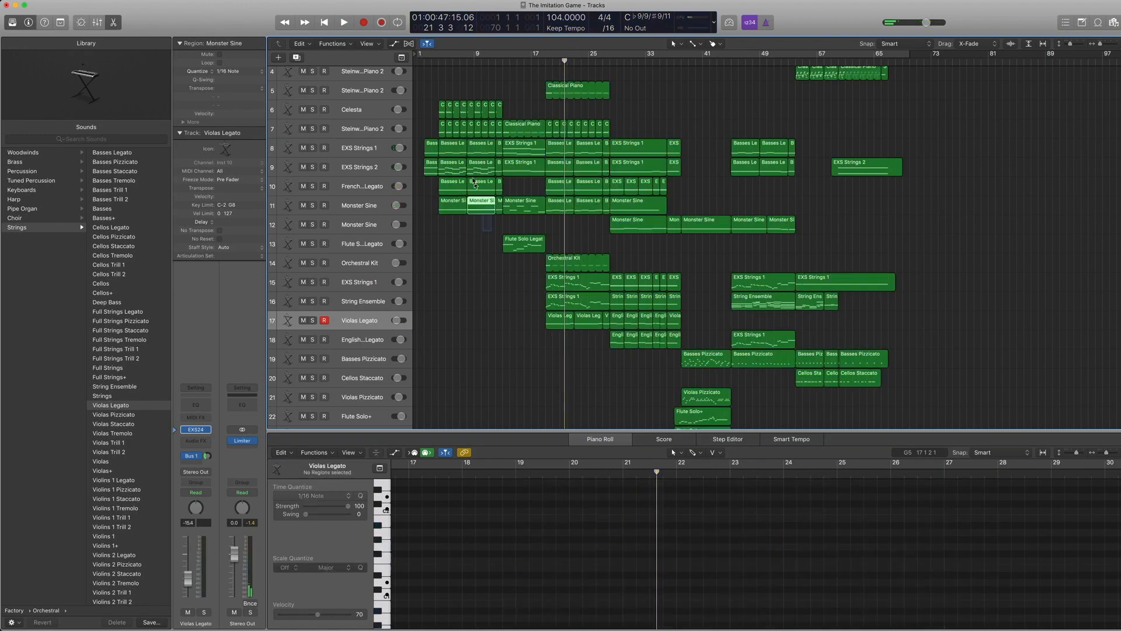
{"action": "left_click_drag", "start_coordinate": [473, 180], "coordinate": [459, 153]}
{"action": "left_click_drag", "start_coordinate": [530, 263], "coordinate": [606, 346]}
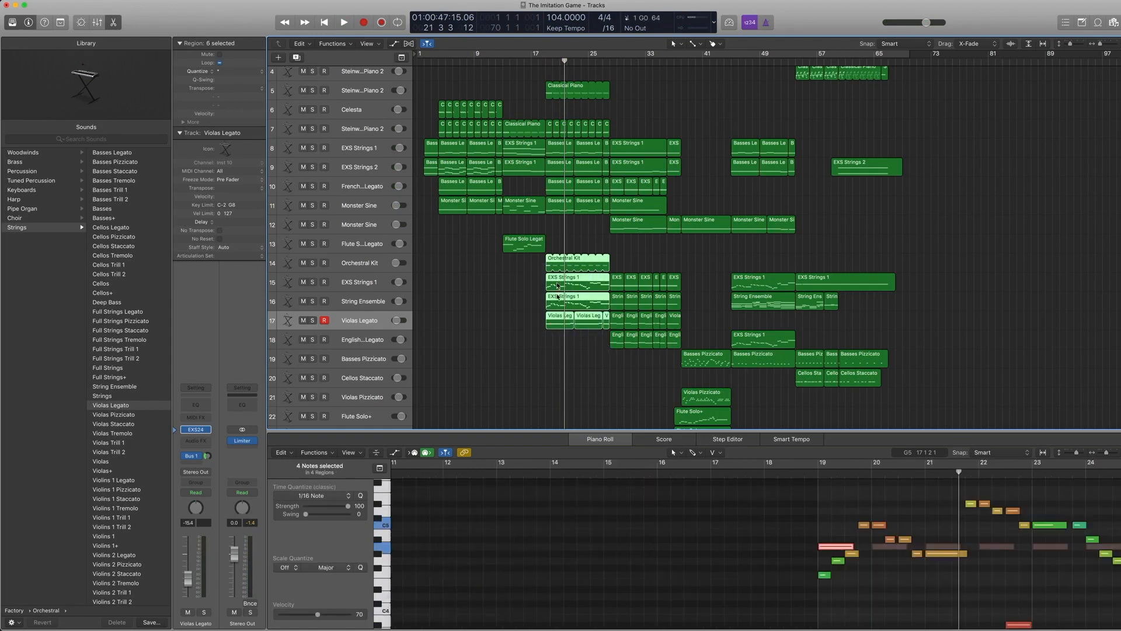
{"action": "left_click_drag", "start_coordinate": [533, 283], "coordinate": [594, 302]}
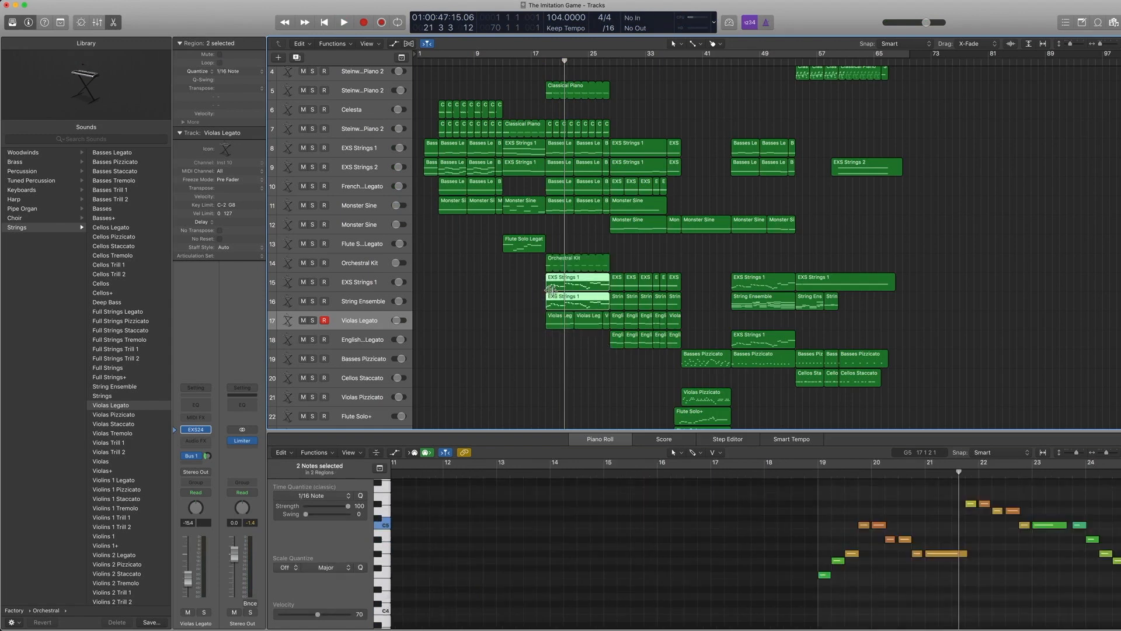
Play the full arrangement from bar 28 and return the playhead to bar 28.
{"action": "left_click", "coordinate": [609, 61]}
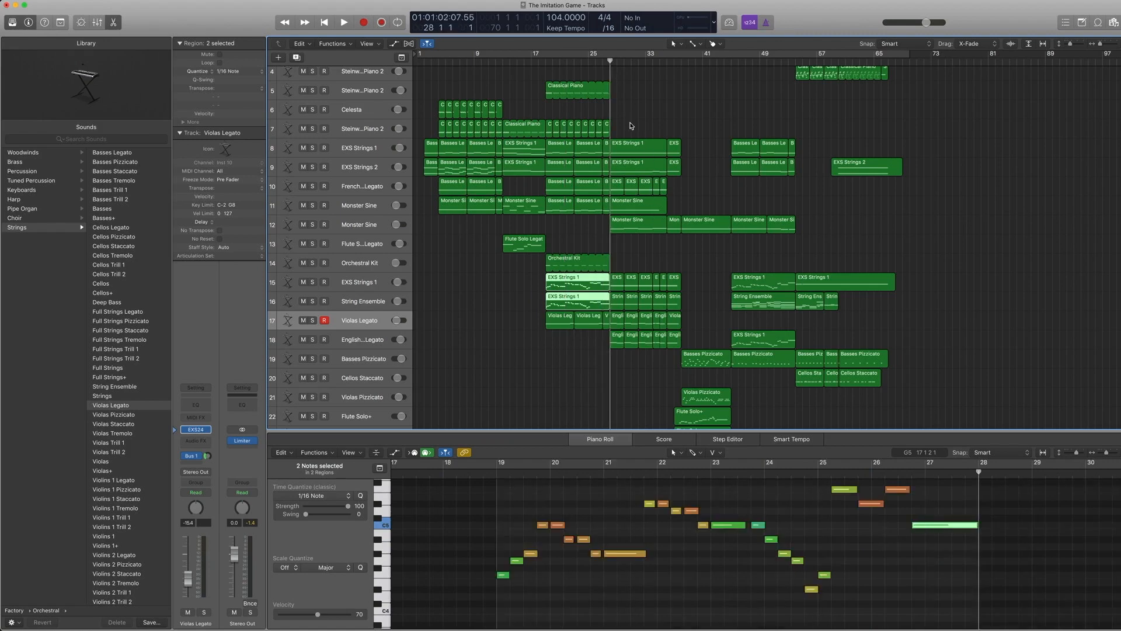
{"action": "key", "text": "space"}
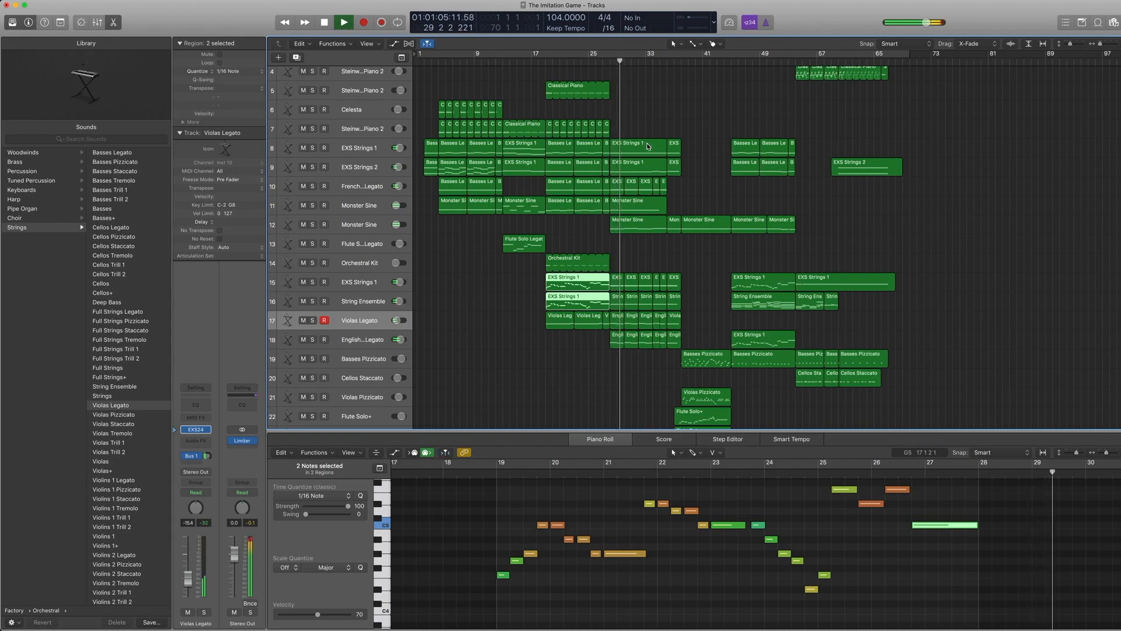
{"action": "key", "text": "space"}
{"action": "key", "text": "comma"}
{"action": "key", "text": "comma"}
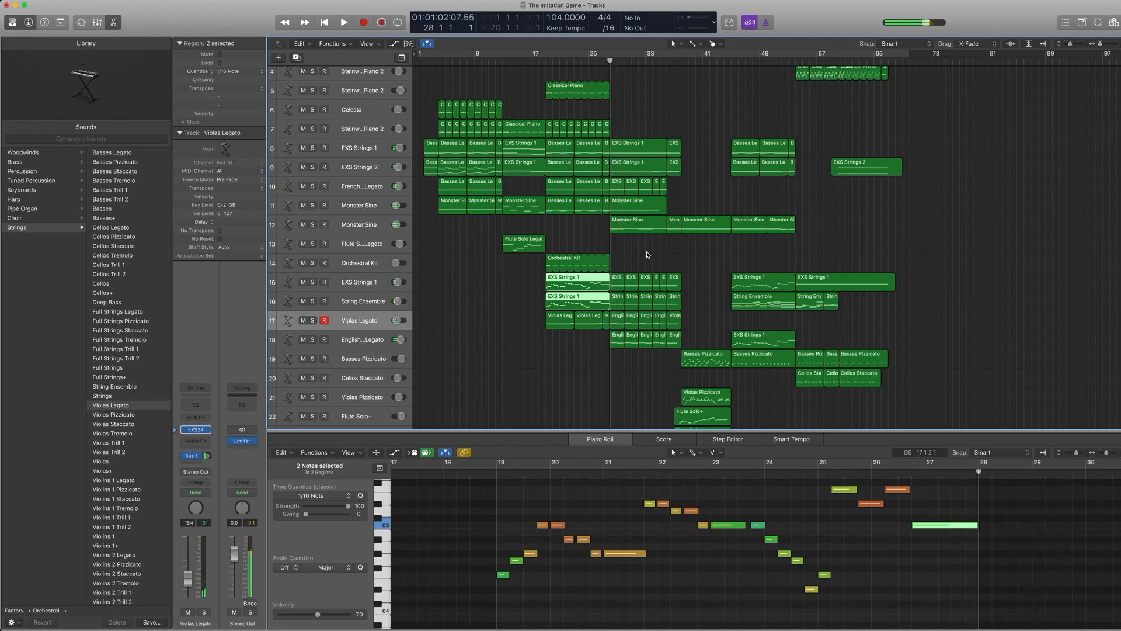
Select the English Horn Solo Legato track and show its sound in the library's Orchestral Woodwinds category.
{"action": "scroll", "coordinate": [647, 254], "scroll_direction": "down", "scroll_amount": 1}
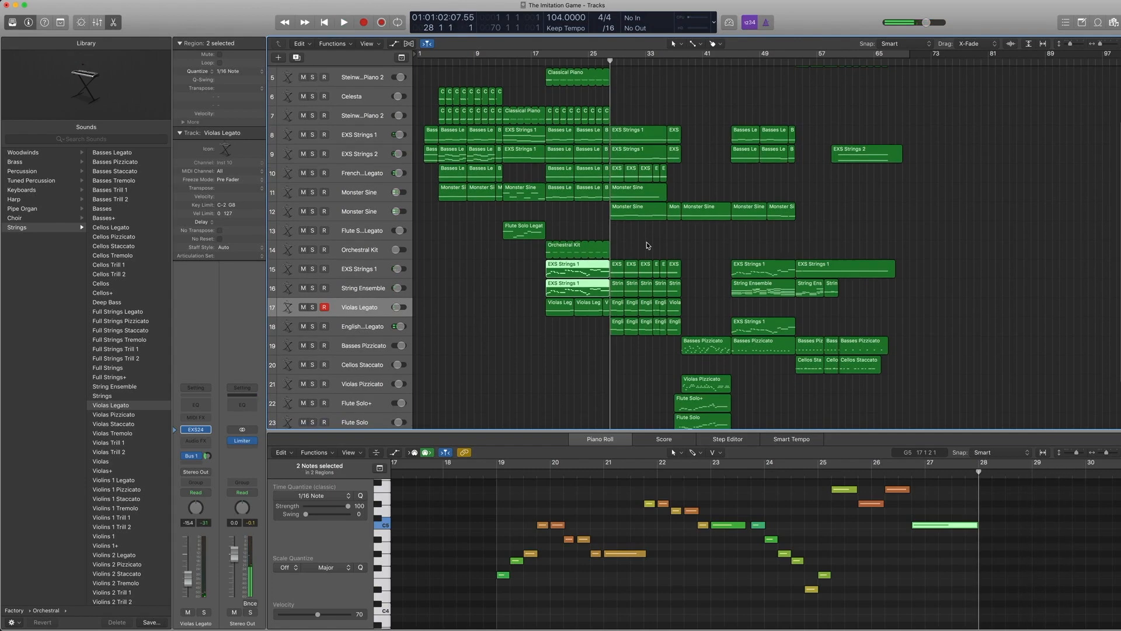
{"action": "left_click", "coordinate": [367, 326]}
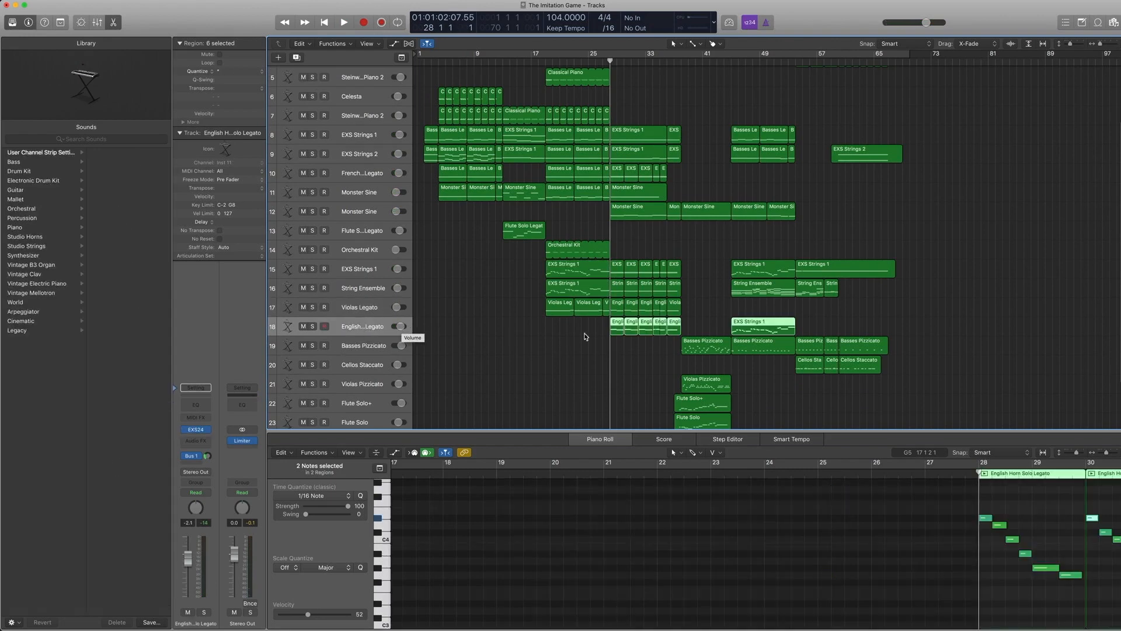
{"action": "scroll", "coordinate": [586, 336], "scroll_direction": "right", "scroll_amount": 2}
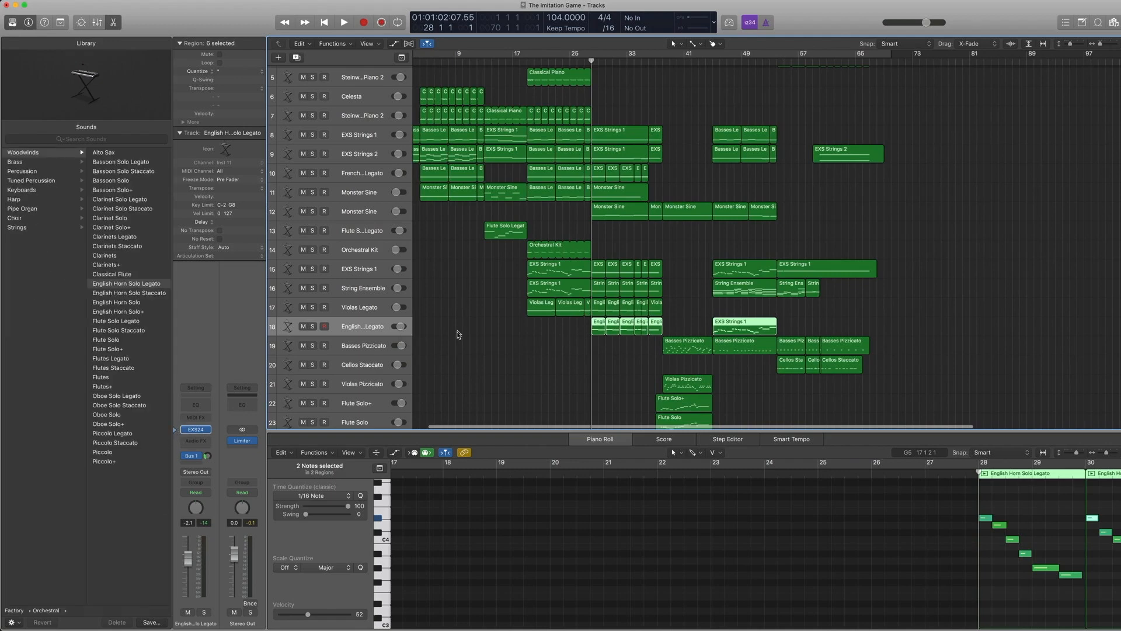
Show the English Horn Solo Legato regions from bar 28 up close and its sound's location under Orchestral, Woodwinds in the library.
{"action": "scroll", "coordinate": [459, 334], "scroll_direction": "right", "scroll_amount": 1}
{"action": "key", "text": "z"}
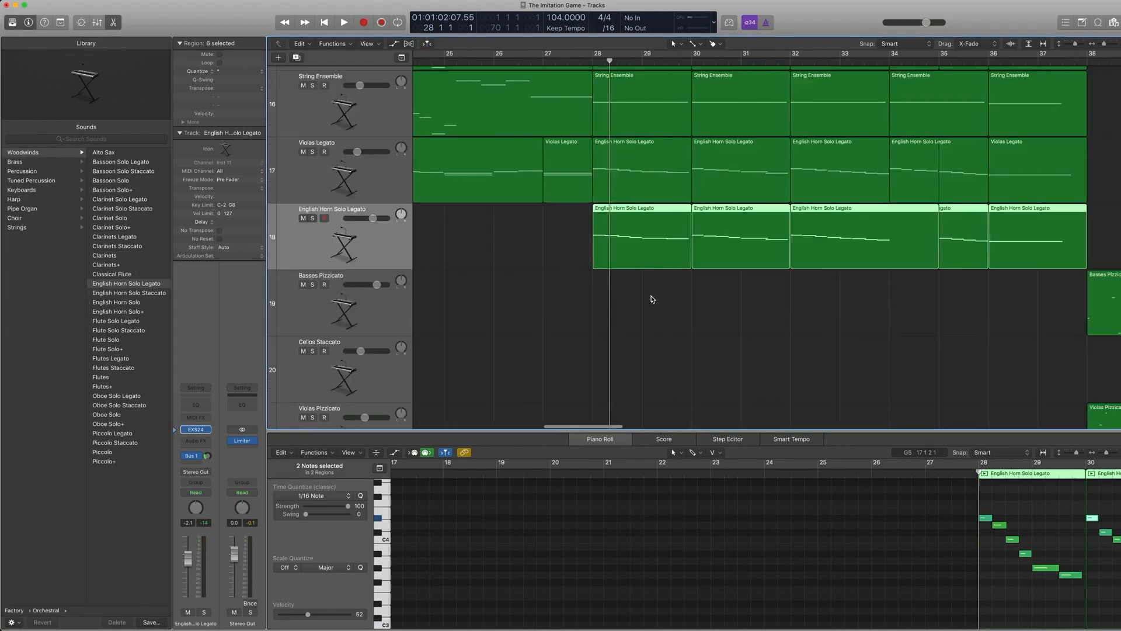
{"action": "scroll", "coordinate": [653, 298], "scroll_direction": "right", "scroll_amount": 4}
{"action": "scroll", "coordinate": [420, 312], "scroll_direction": "down", "scroll_amount": 1}
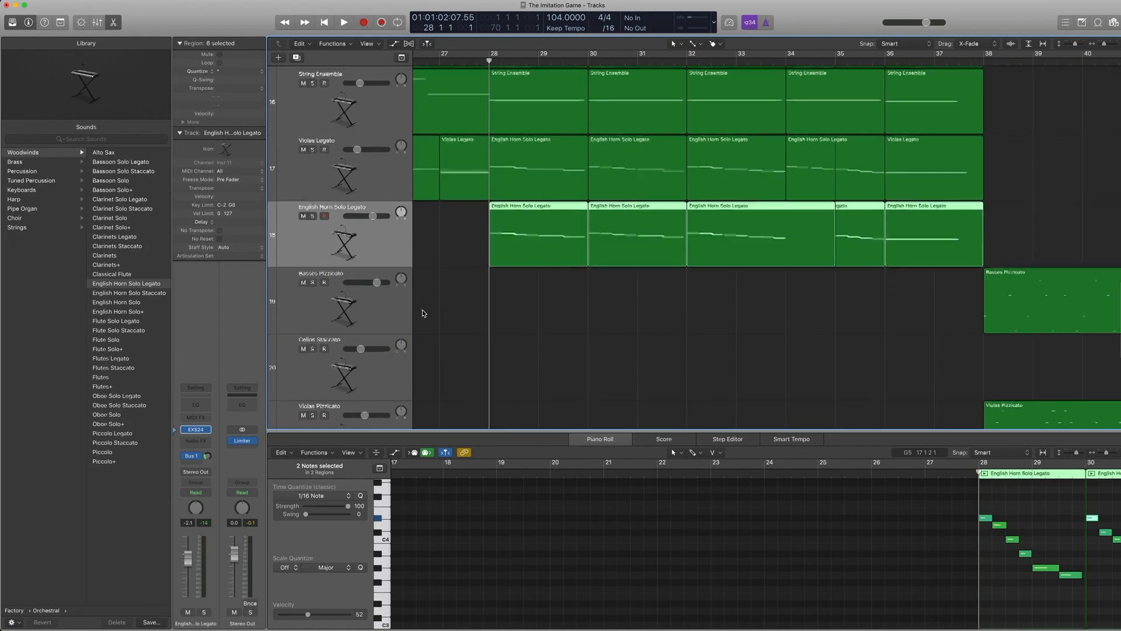
{"action": "scroll", "coordinate": [70, 222], "scroll_direction": "left", "scroll_amount": 3}
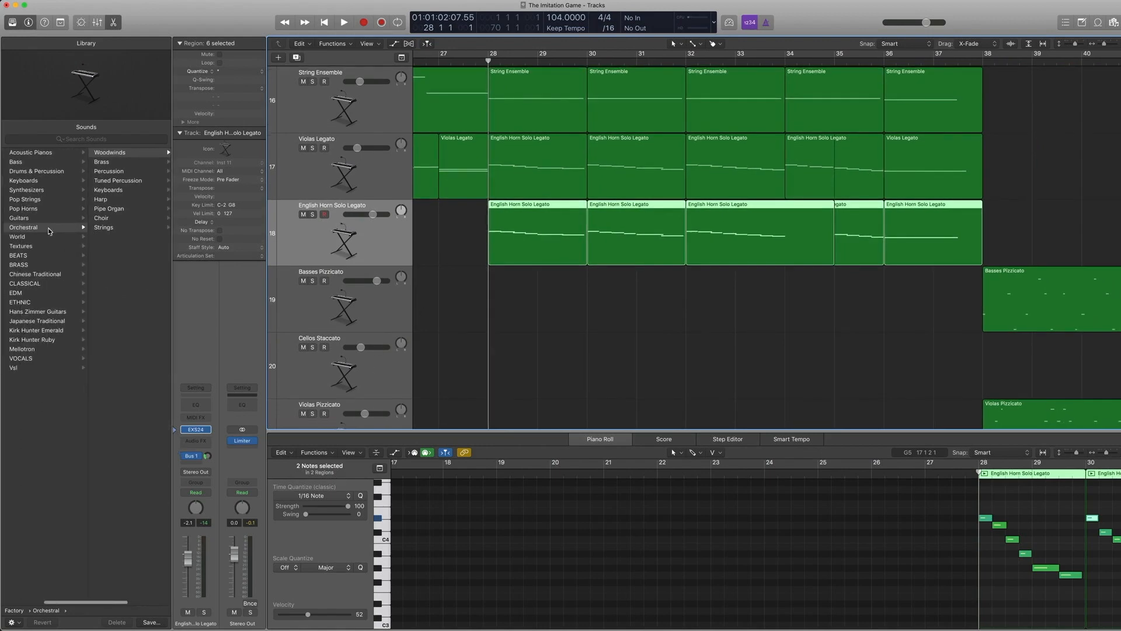
{"action": "scroll", "coordinate": [94, 245], "scroll_direction": "right", "scroll_amount": 3}
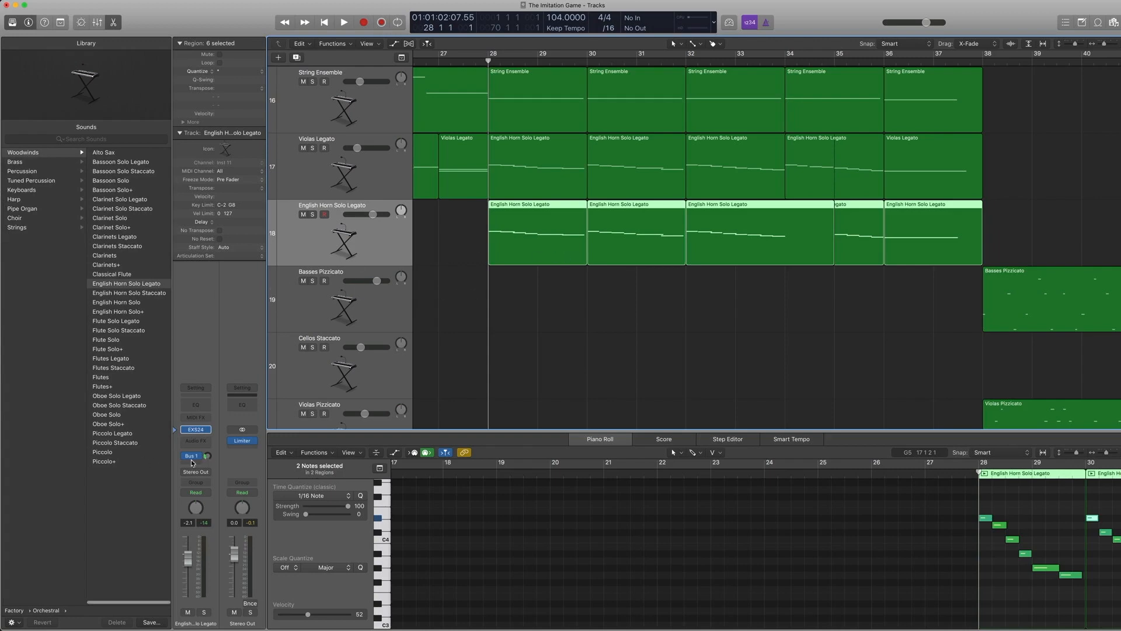
Play the English Horn Solo Legato regions soloed from bar 28, then return to the full arrangement view.
{"action": "key", "text": "ctrl+s"}
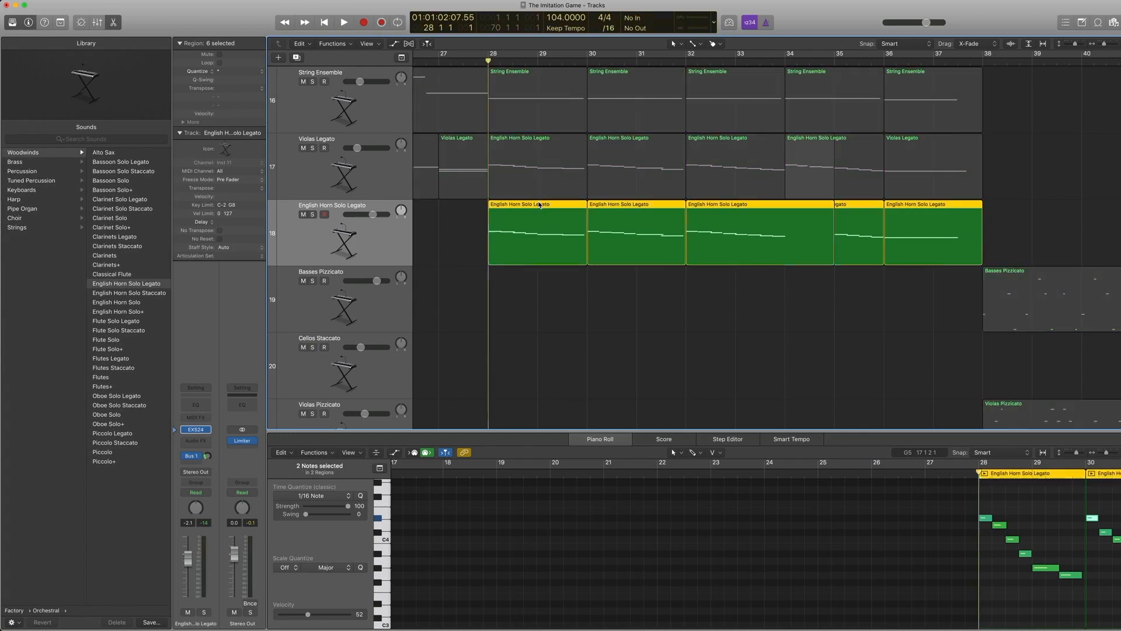
{"action": "key", "text": "space"}
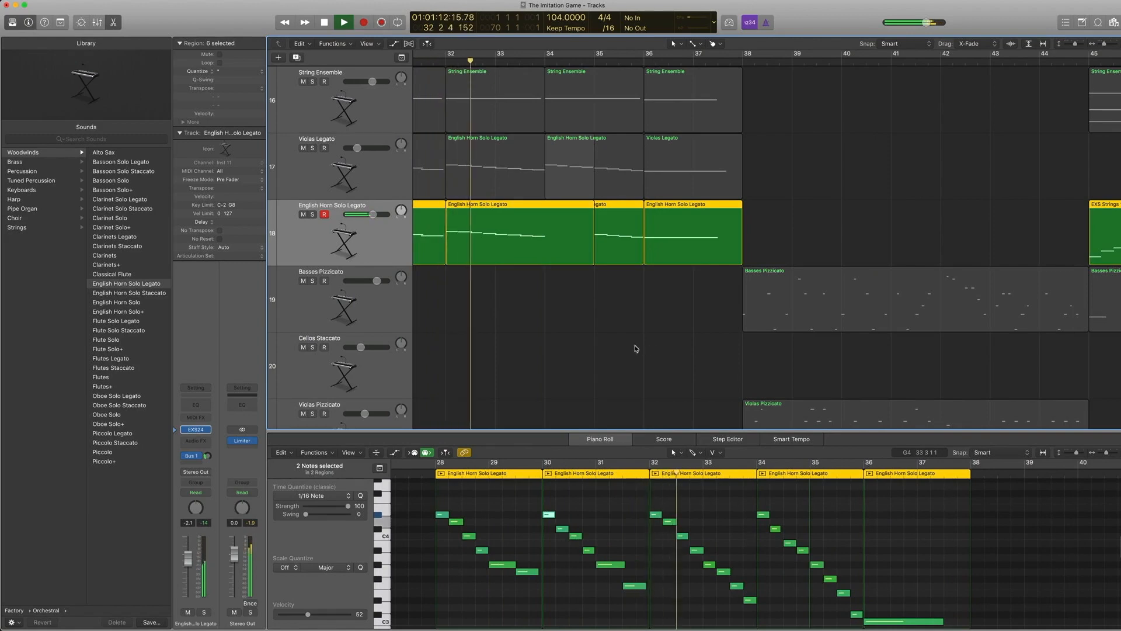
{"action": "key", "text": "space"}
{"action": "key", "text": "z"}
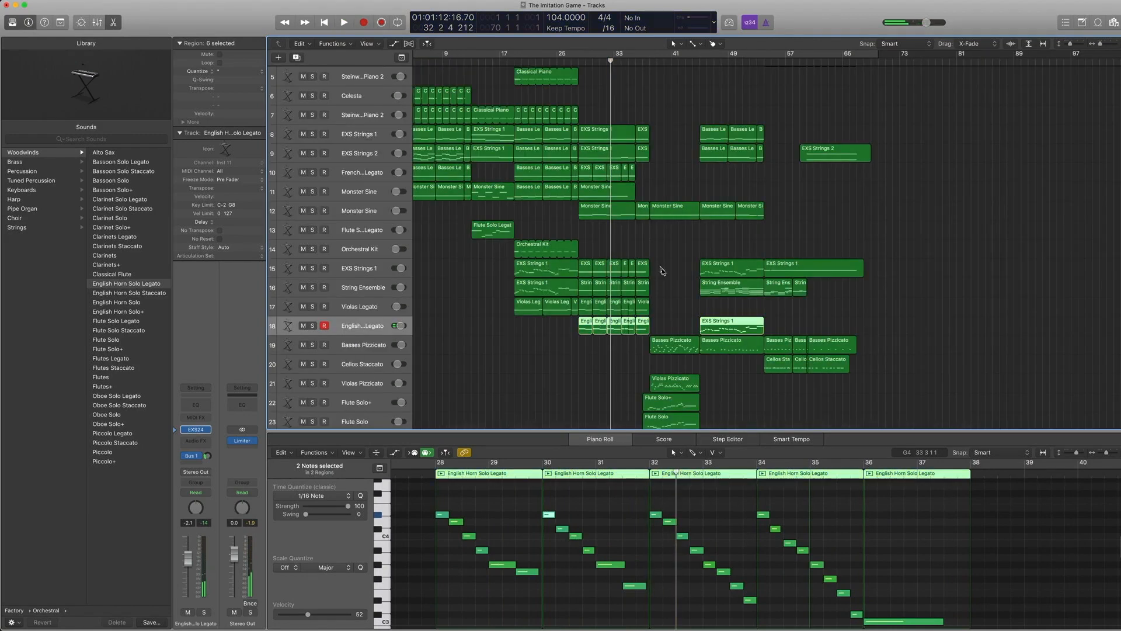
Select the EXS Strings 1 track 15 and show the volume automation on tracks 15 and 16 around bars 28 to 38.
{"action": "left_click_drag", "start_coordinate": [664, 311], "coordinate": [579, 263]}
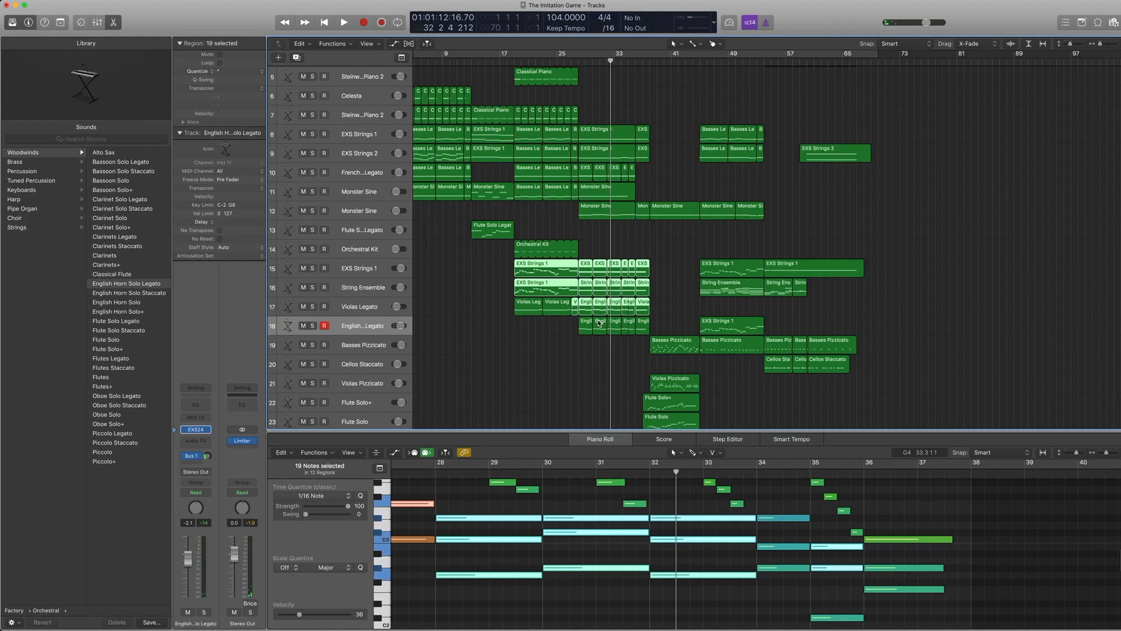
{"action": "left_click", "coordinate": [369, 269]}
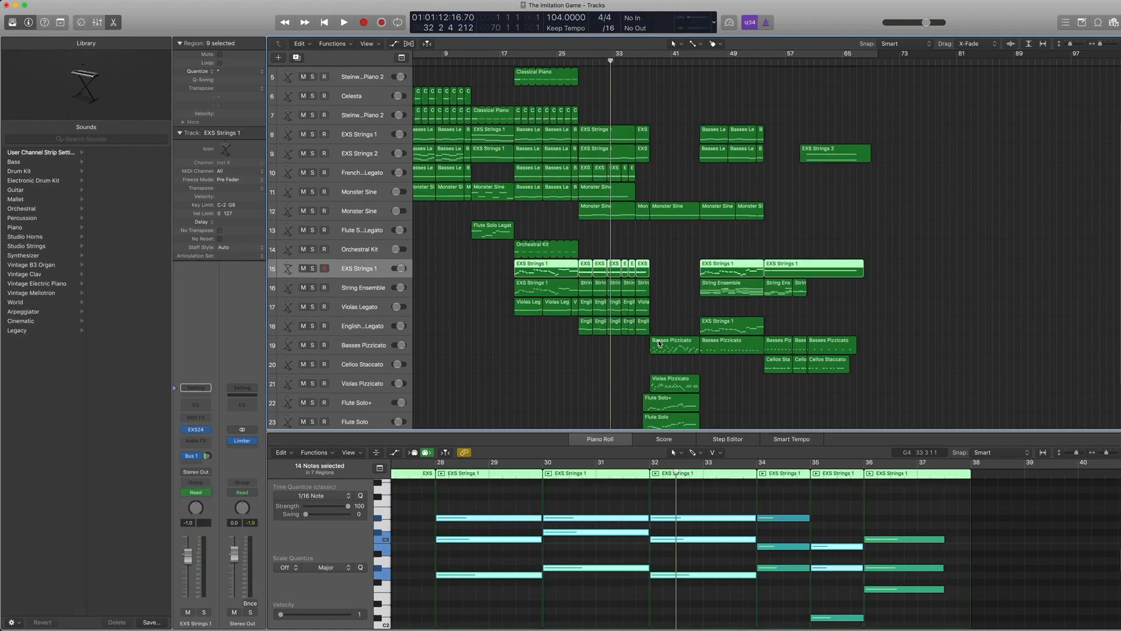
{"action": "scroll", "coordinate": [659, 343], "scroll_direction": "left", "scroll_amount": 2}
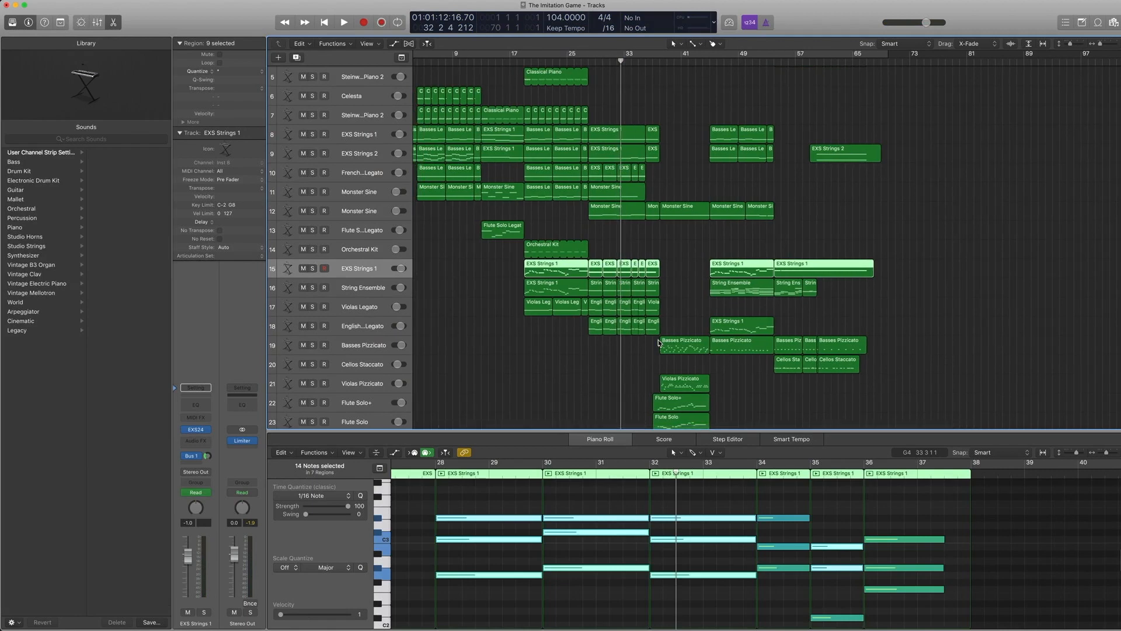
{"action": "scroll", "coordinate": [659, 343], "scroll_direction": "left", "scroll_amount": 1}
{"action": "key", "text": "a"}
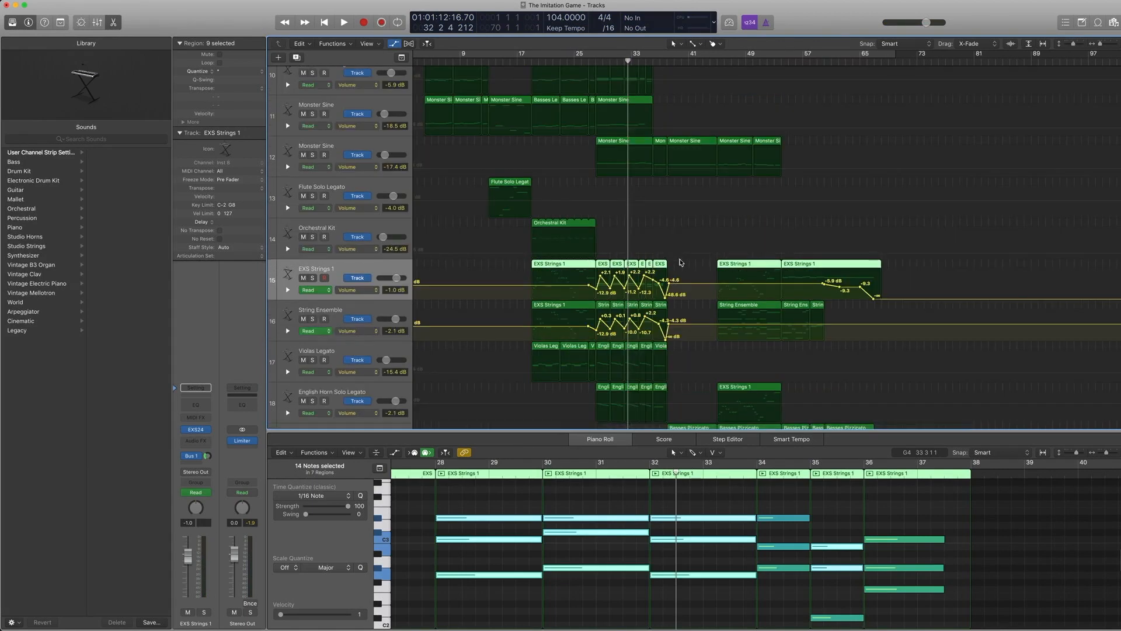
{"action": "left_click_drag", "start_coordinate": [689, 220], "coordinate": [589, 360]}
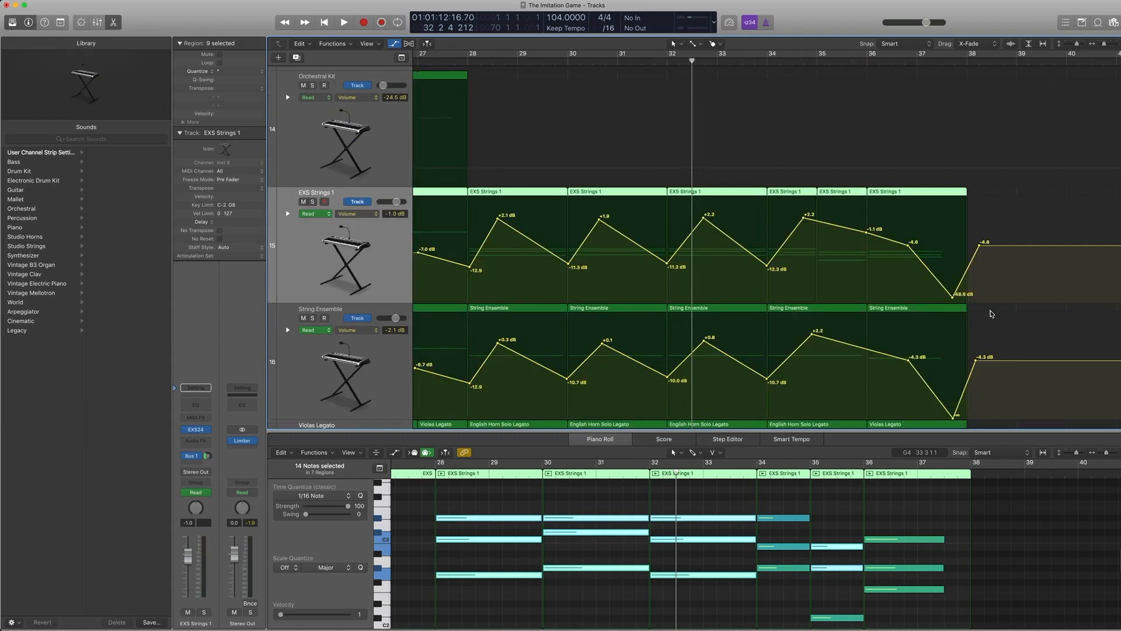
Select the regions from bar 28 to 38 on tracks 15 and 16 and play them soloed from just before bar 28.
{"action": "scroll", "coordinate": [991, 314], "scroll_direction": "left", "scroll_amount": 4}
{"action": "key", "text": "Return"}
{"action": "key", "text": "space"}
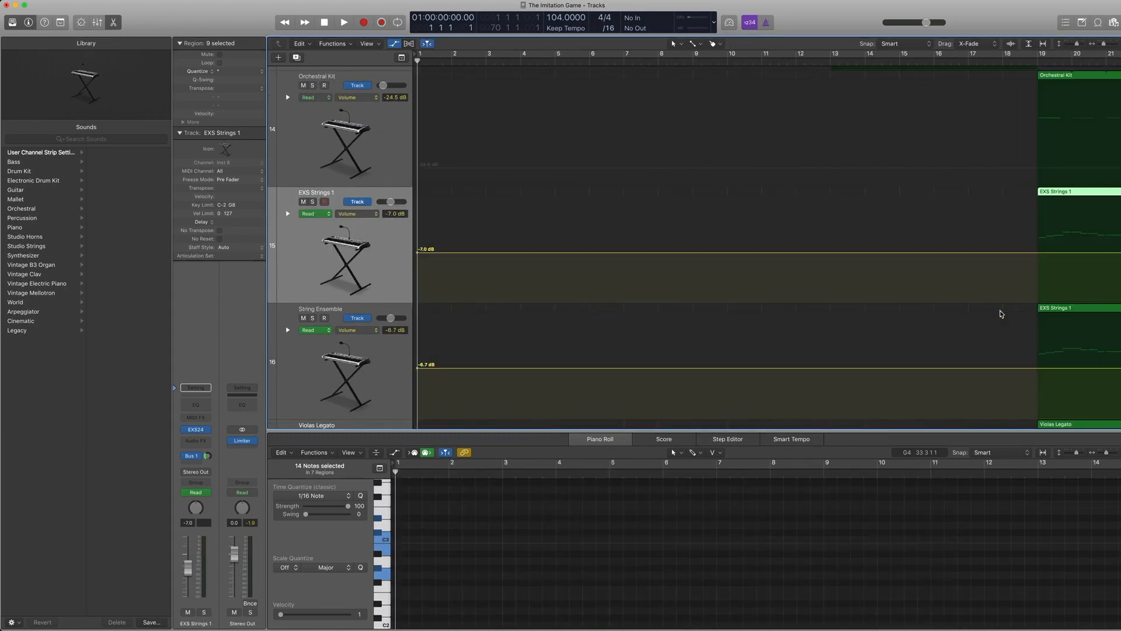
{"action": "scroll", "coordinate": [1001, 314], "scroll_direction": "down", "scroll_amount": 5}
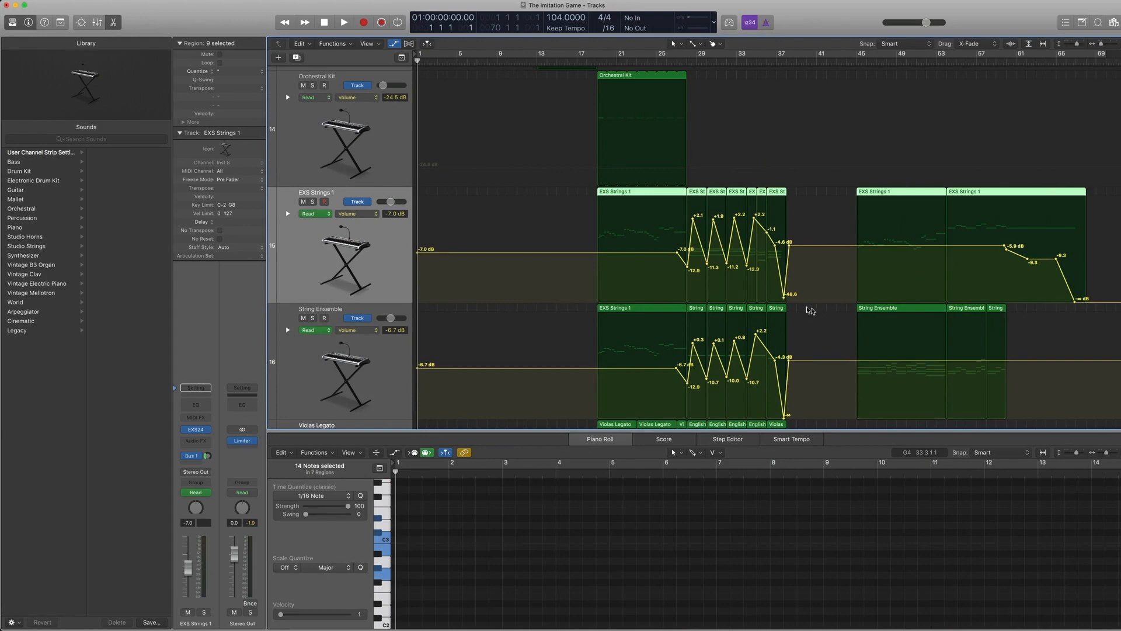
{"action": "left_click_drag", "start_coordinate": [810, 310], "coordinate": [699, 192]}
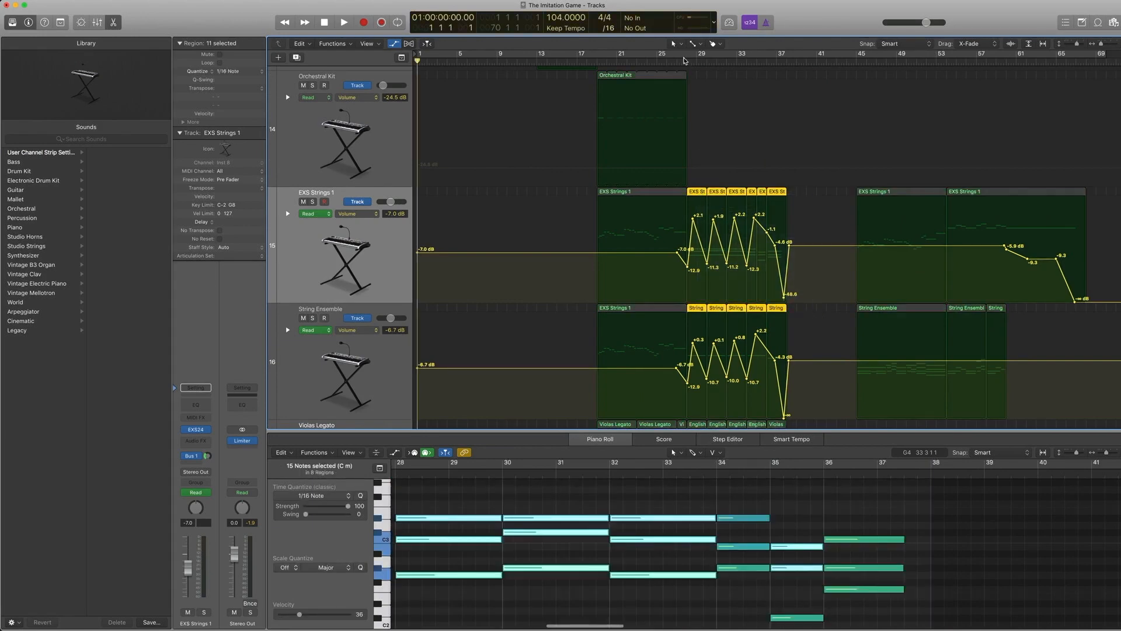
{"action": "left_click", "coordinate": [683, 59]}
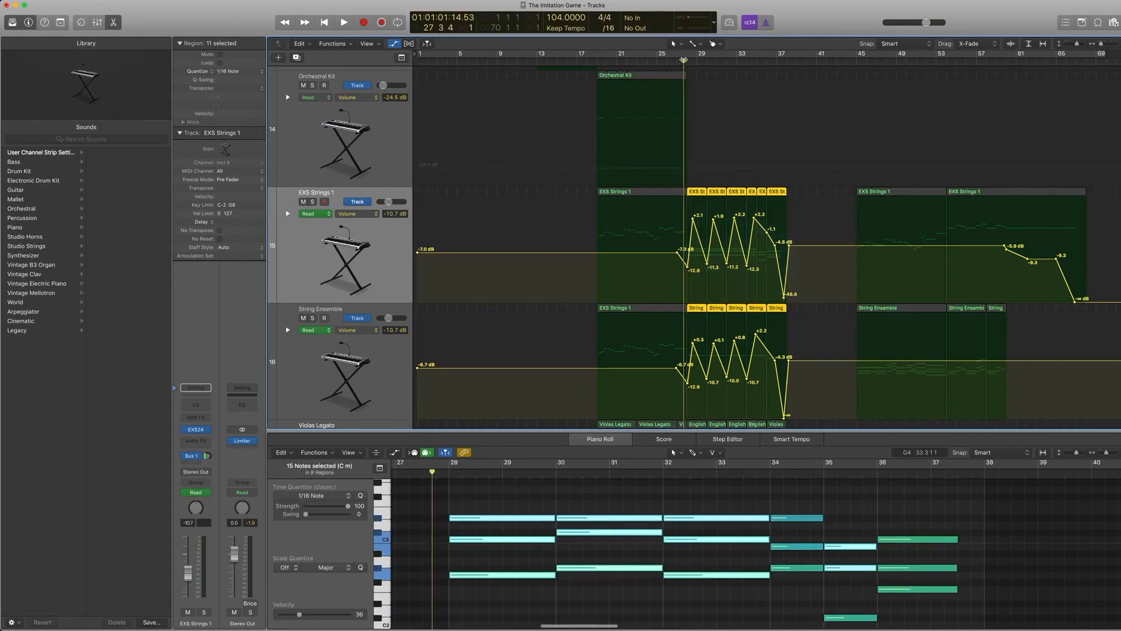
{"action": "key", "text": "space"}
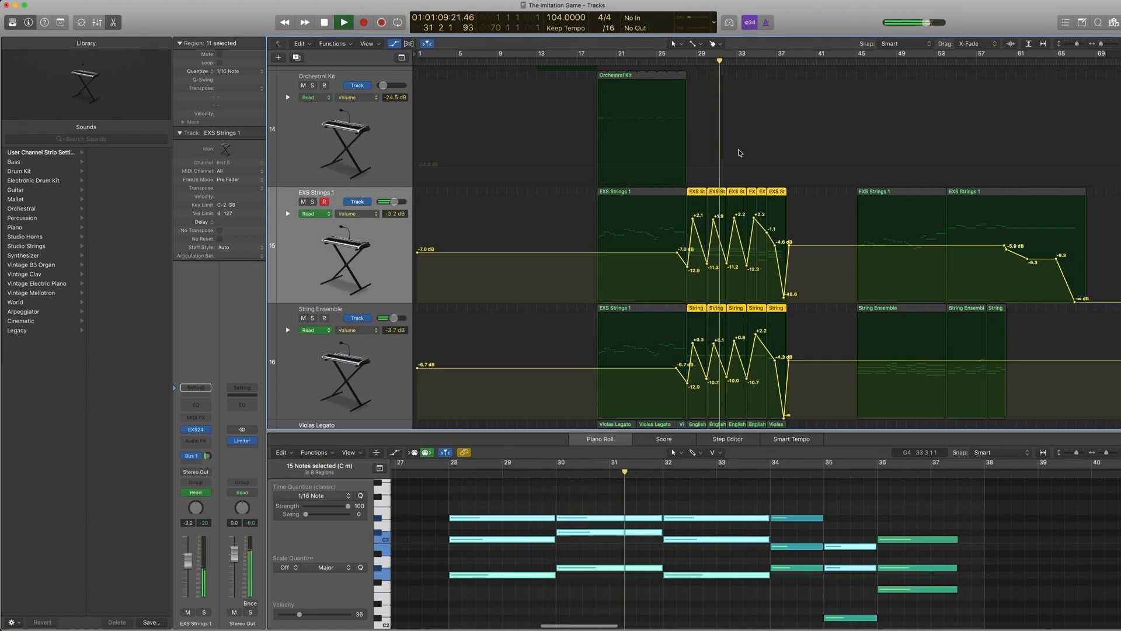
Add the English Horn Solo Legato and Violas Legato regions from bar 28 to the soloed playback, stopping it near bar 37.
{"action": "scroll", "coordinate": [740, 152], "scroll_direction": "down", "scroll_amount": 10}
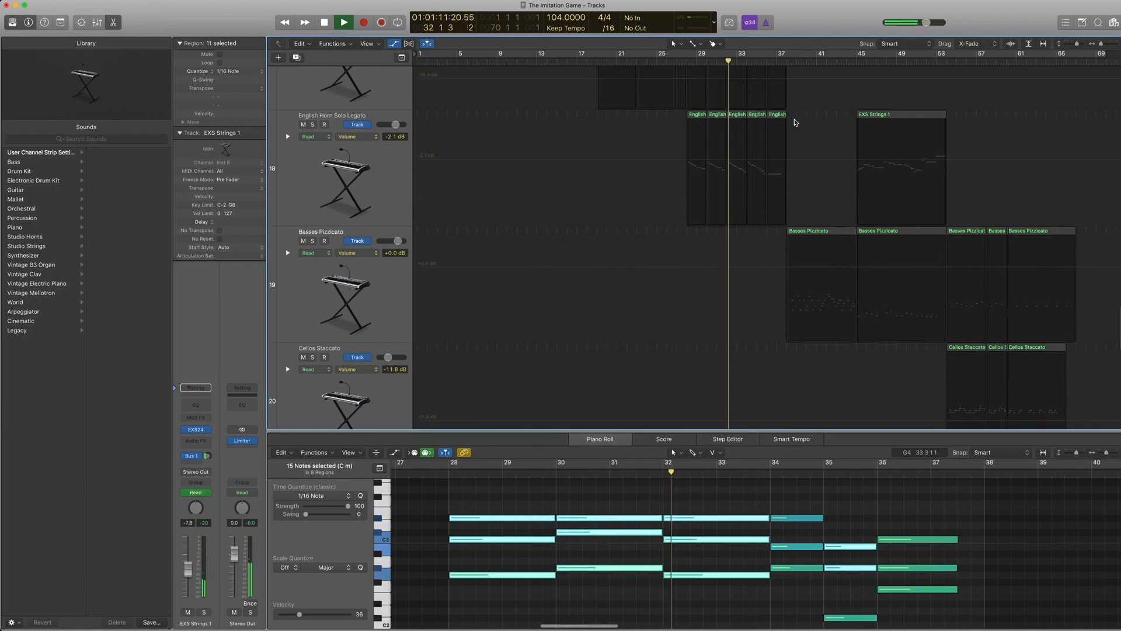
{"action": "left_click_drag", "start_coordinate": [796, 120], "coordinate": [691, 114]}
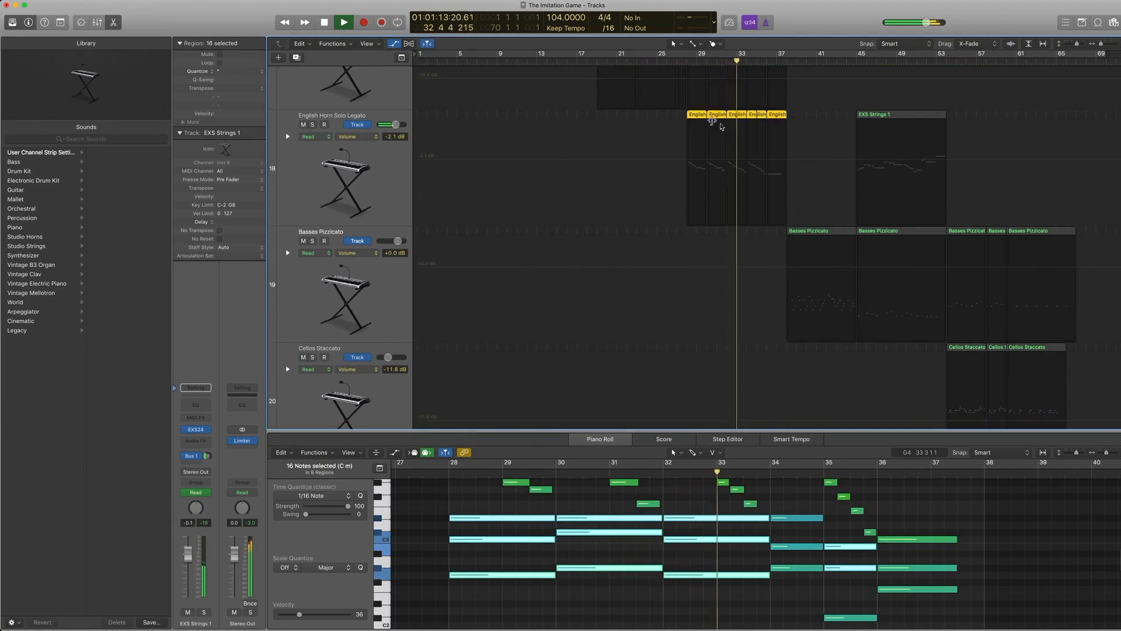
{"action": "scroll", "coordinate": [759, 134], "scroll_direction": "up", "scroll_amount": 5}
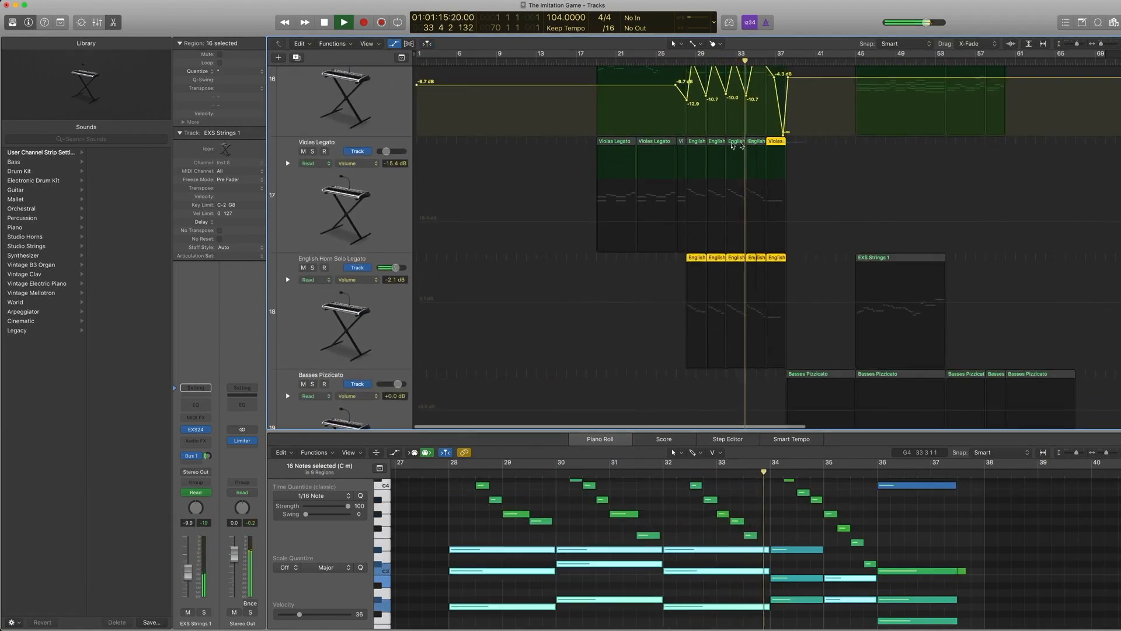
{"action": "left_click_drag", "start_coordinate": [802, 147], "coordinate": [697, 145]}
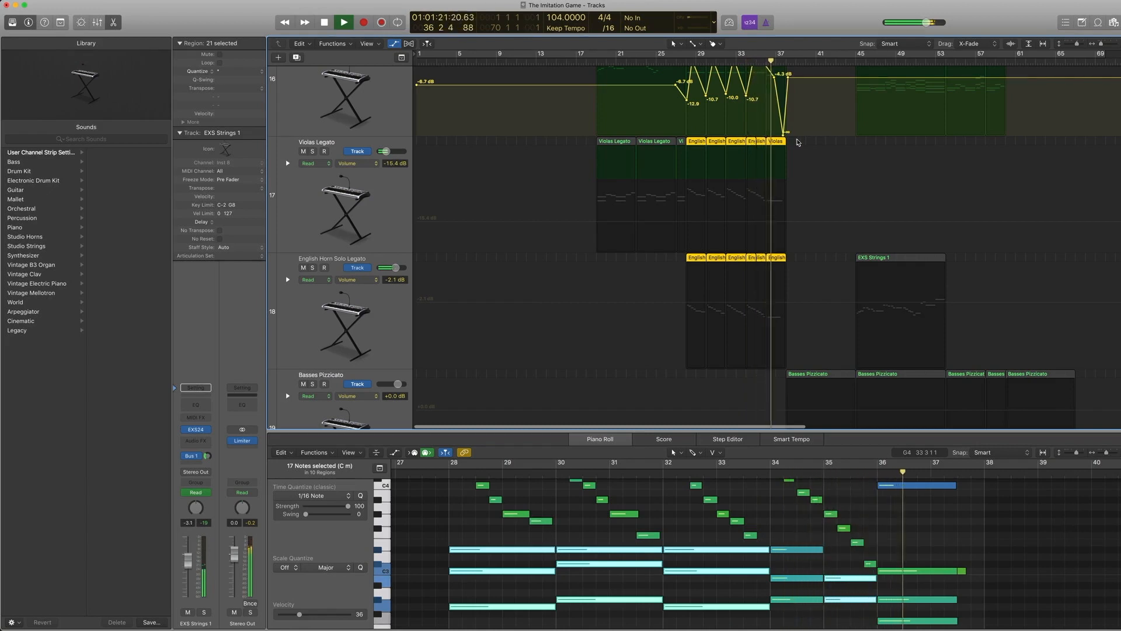
{"action": "key", "text": "space"}
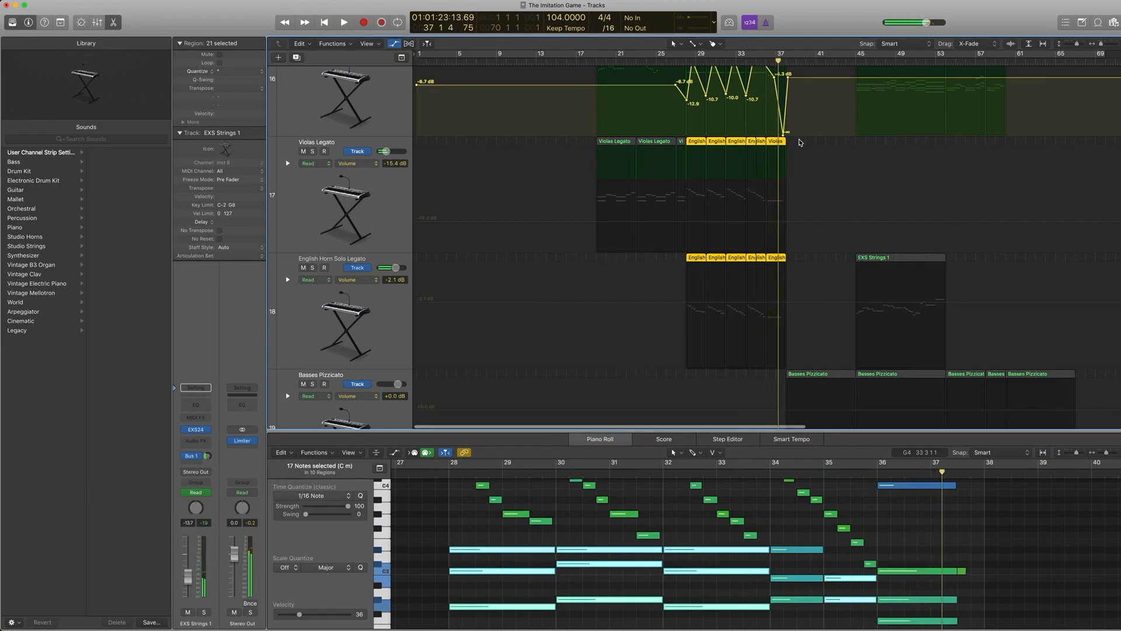
Play only the Violas Legato track's regions soloed from bar 28 and turn solo off.
{"action": "left_click", "coordinate": [790, 141]}
{"action": "left_click", "coordinate": [689, 63]}
{"action": "key", "text": "space"}
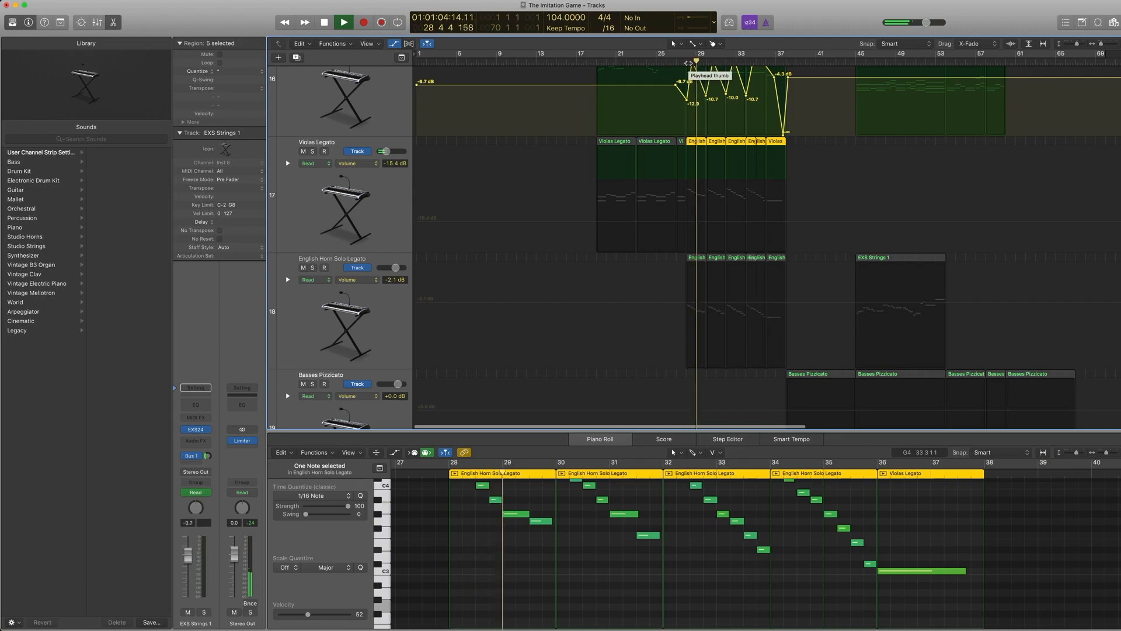
{"action": "key", "text": "space"}
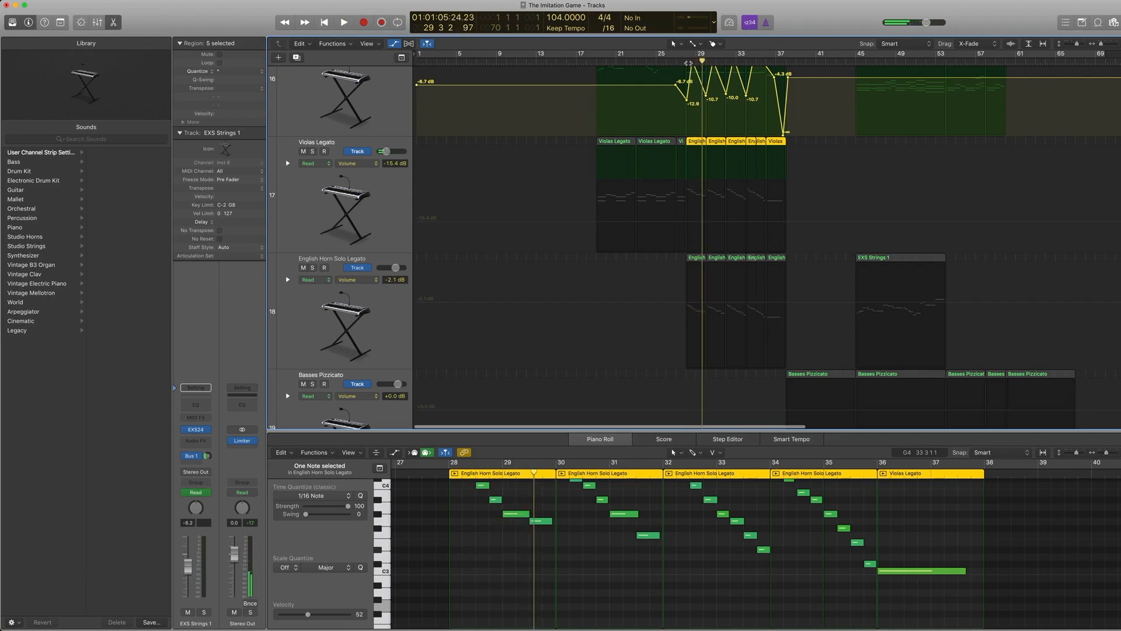
{"action": "key", "text": "ctrl+s"}
{"action": "scroll", "coordinate": [783, 163], "scroll_direction": "up", "scroll_amount": 3}
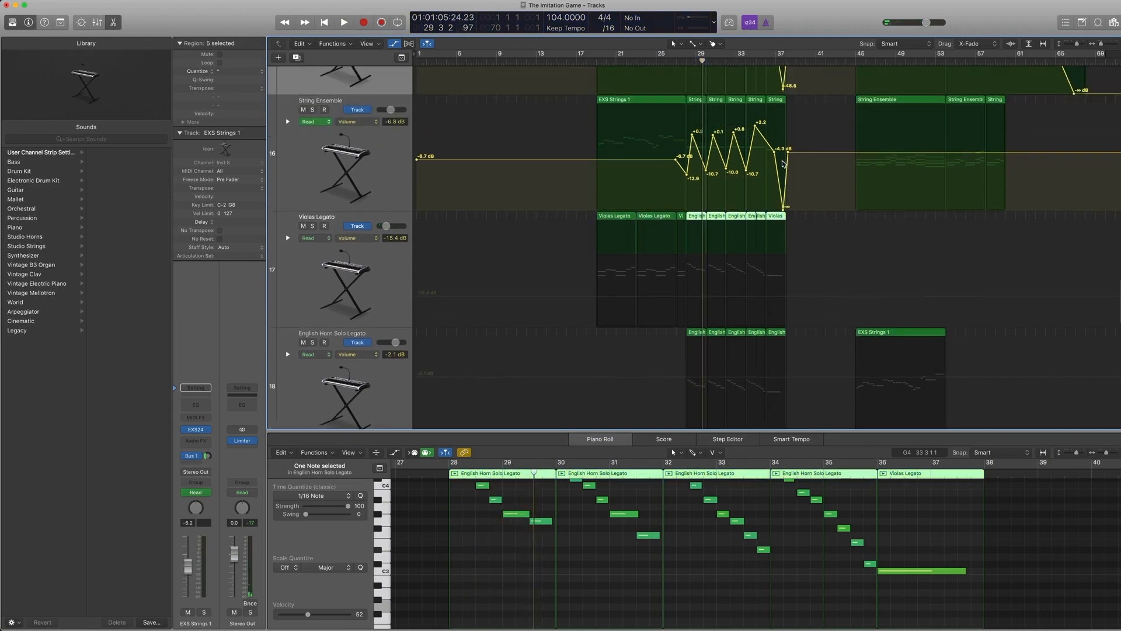
Select the Monster Sine region at bar 28 on track 12, play it soloed, and turn solo off.
{"action": "scroll", "coordinate": [691, 212], "scroll_direction": "up", "scroll_amount": 10}
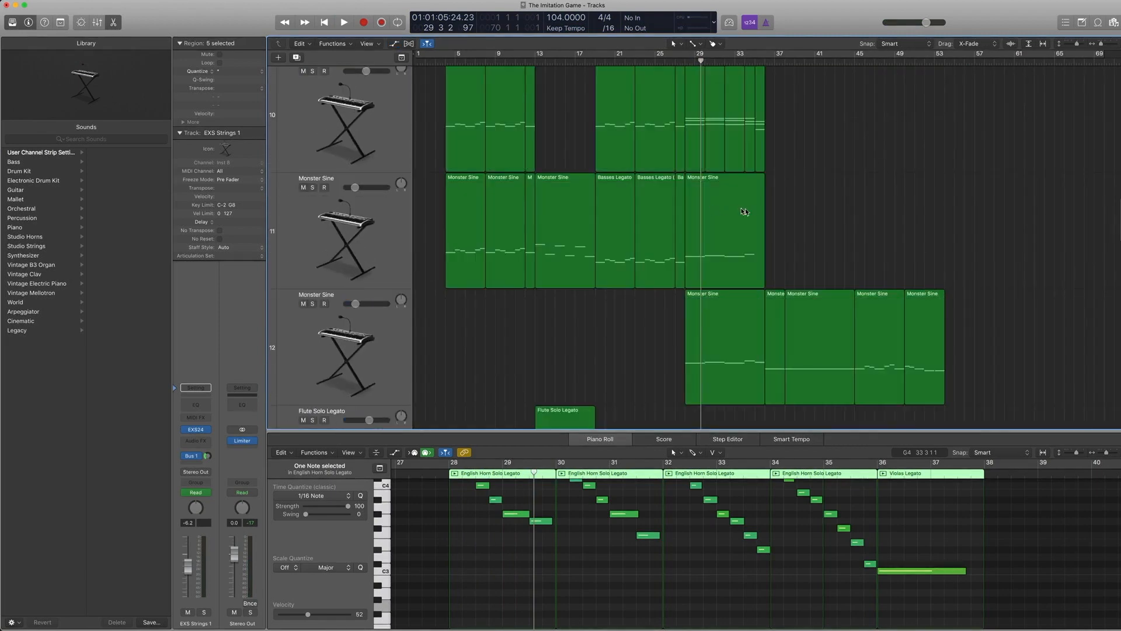
{"action": "key", "text": "z"}
{"action": "left_click_drag", "start_coordinate": [713, 248], "coordinate": [537, 85]}
{"action": "left_click_drag", "start_coordinate": [720, 309], "coordinate": [718, 207]}
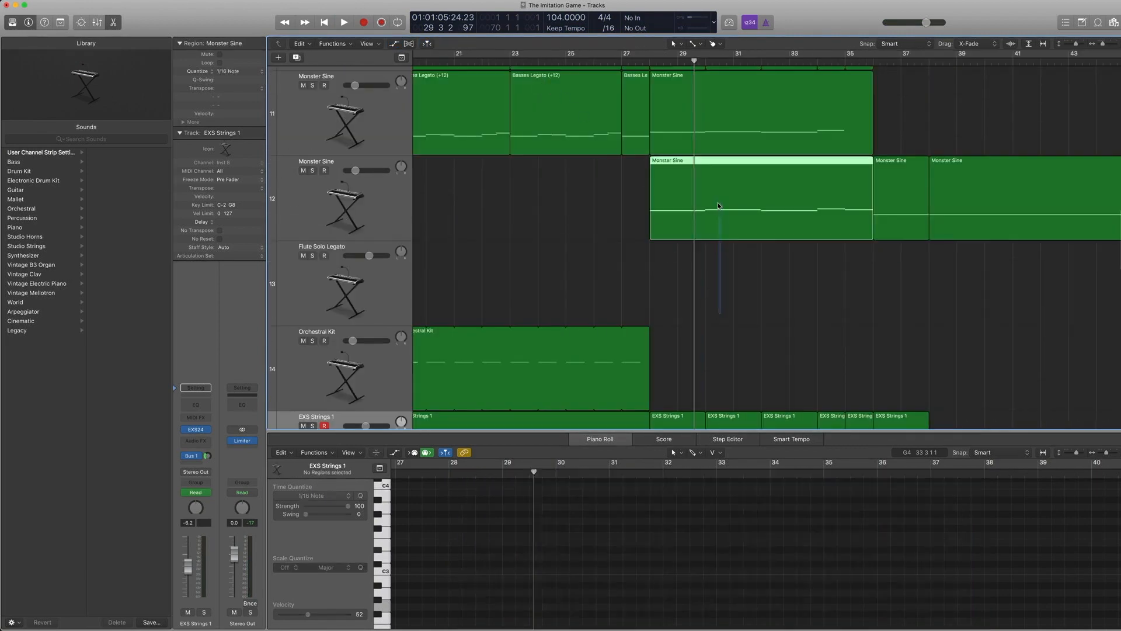
{"action": "key", "text": "ctrl+s"}
{"action": "left_click", "coordinate": [650, 62]}
{"action": "key", "text": "space"}
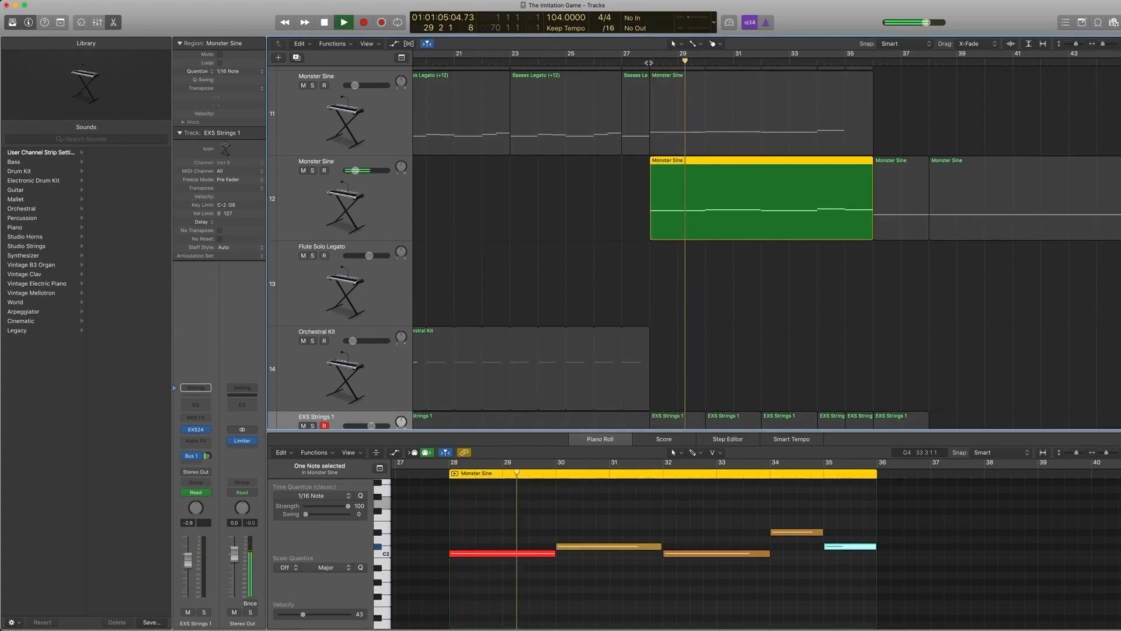
{"action": "key", "text": "super+f"}
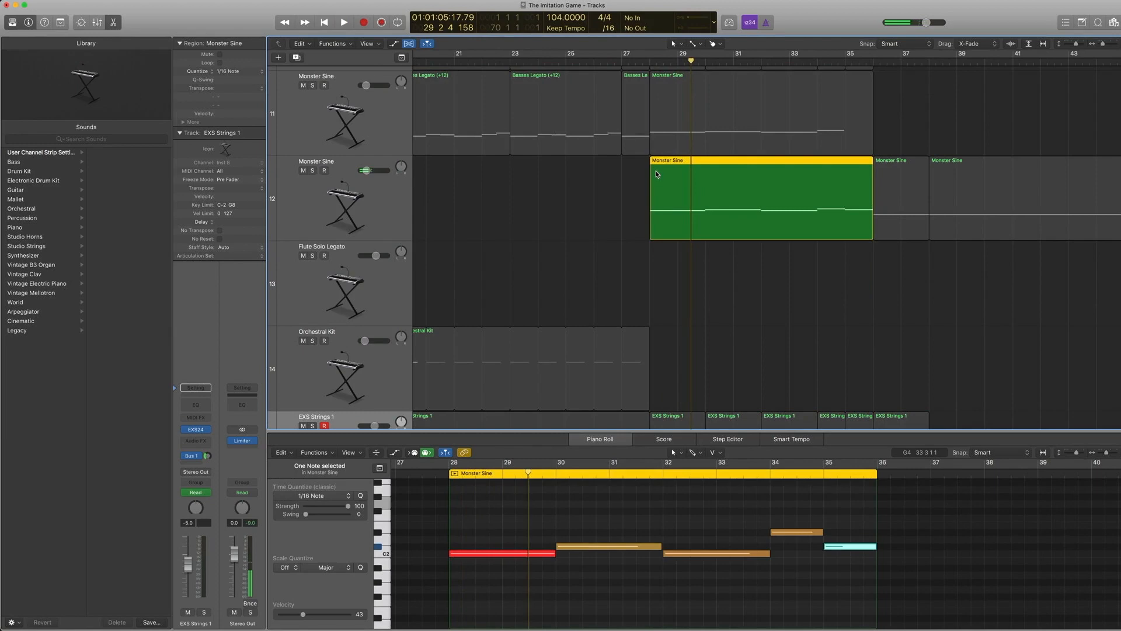
{"action": "key", "text": "super+f"}
{"action": "key", "text": "z"}
{"action": "key", "text": "ctrl+alt+s"}
Select the regions around bar 28 on tracks 8 to 11 and play them soloed together.
{"action": "scroll", "coordinate": [623, 188], "scroll_direction": "up", "scroll_amount": 9}
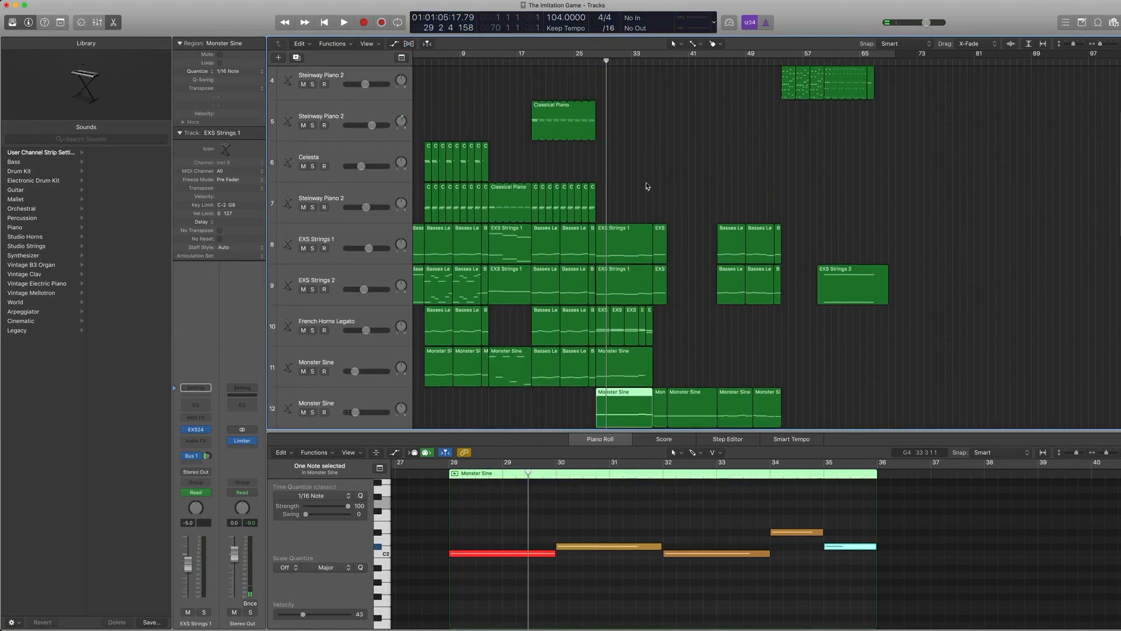
{"action": "scroll", "coordinate": [647, 186], "scroll_direction": "down", "scroll_amount": 3}
{"action": "left_click_drag", "start_coordinate": [695, 295], "coordinate": [612, 196]}
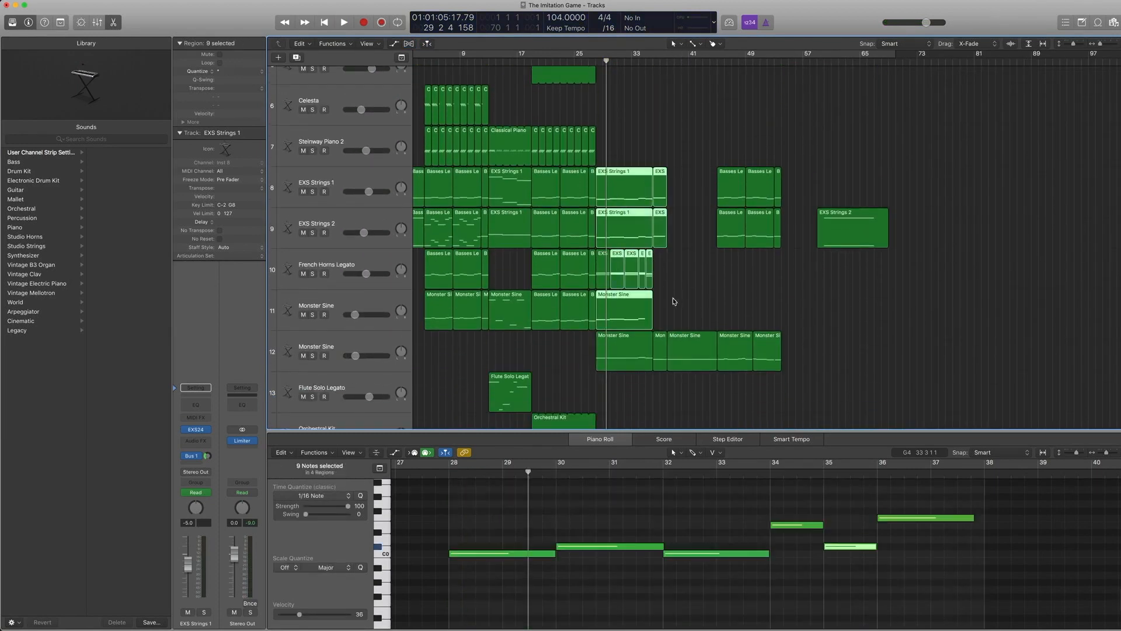
{"action": "left_click_drag", "start_coordinate": [674, 302], "coordinate": [594, 195]}
{"action": "key", "text": "ctrl+s"}
{"action": "key", "text": "space"}
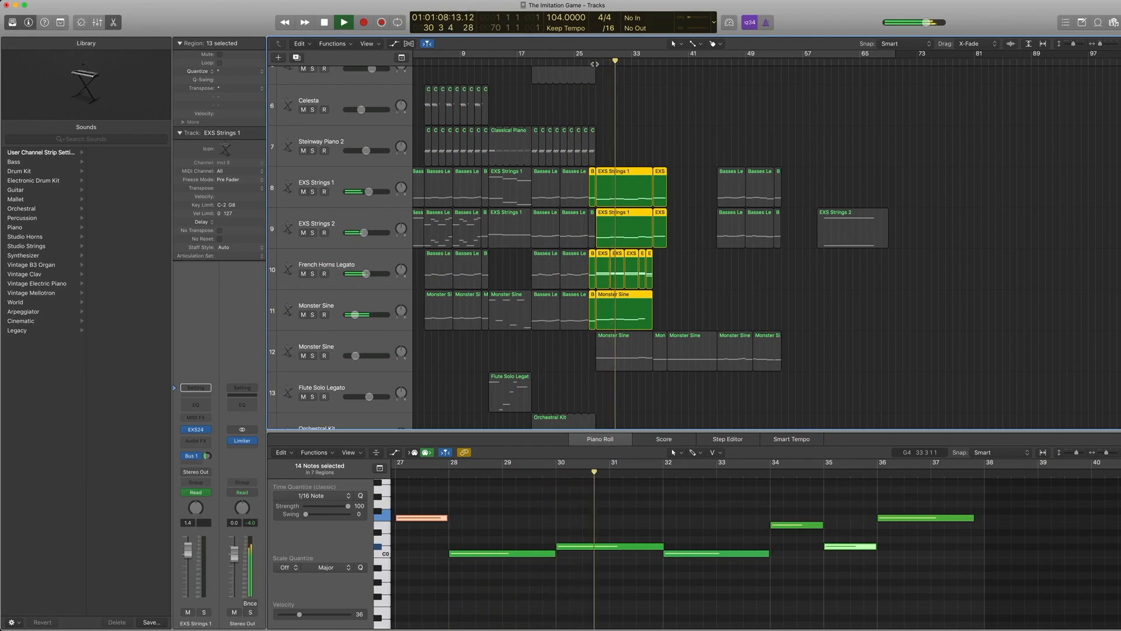
{"action": "key", "text": "space"}
Play only the French Horns Legato regions from bar 28 soloed, starting near bar 29, and select that track.
{"action": "left_click_drag", "start_coordinate": [687, 230], "coordinate": [623, 191]}
{"action": "left_click_drag", "start_coordinate": [682, 275], "coordinate": [599, 268]}
{"action": "key", "text": "comma"}
{"action": "key", "text": "comma"}
{"action": "key", "text": "comma"}
{"action": "key", "text": "comma"}
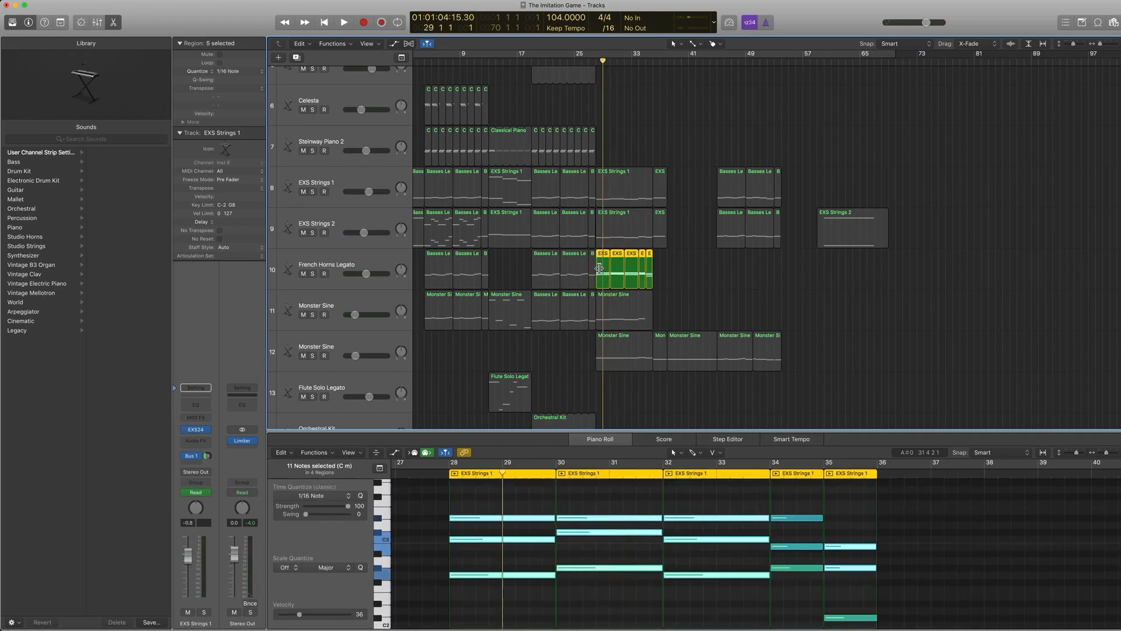
{"action": "key", "text": "space"}
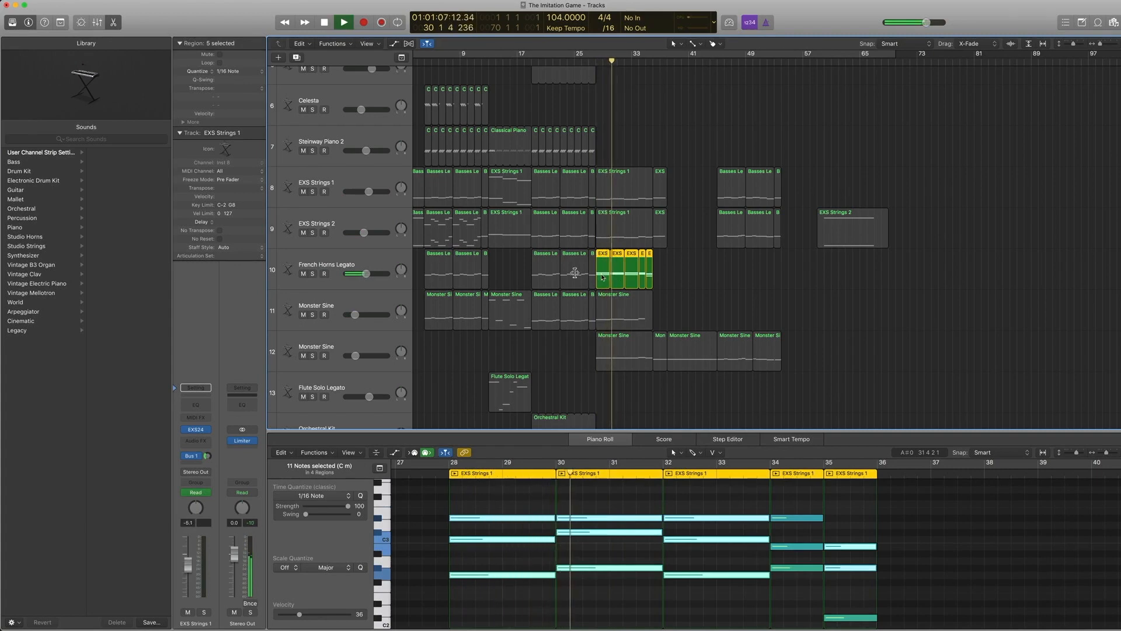
{"action": "key", "text": "space"}
{"action": "left_click", "coordinate": [330, 263]}
{"action": "scroll", "coordinate": [639, 242], "scroll_direction": "down", "scroll_amount": 10}
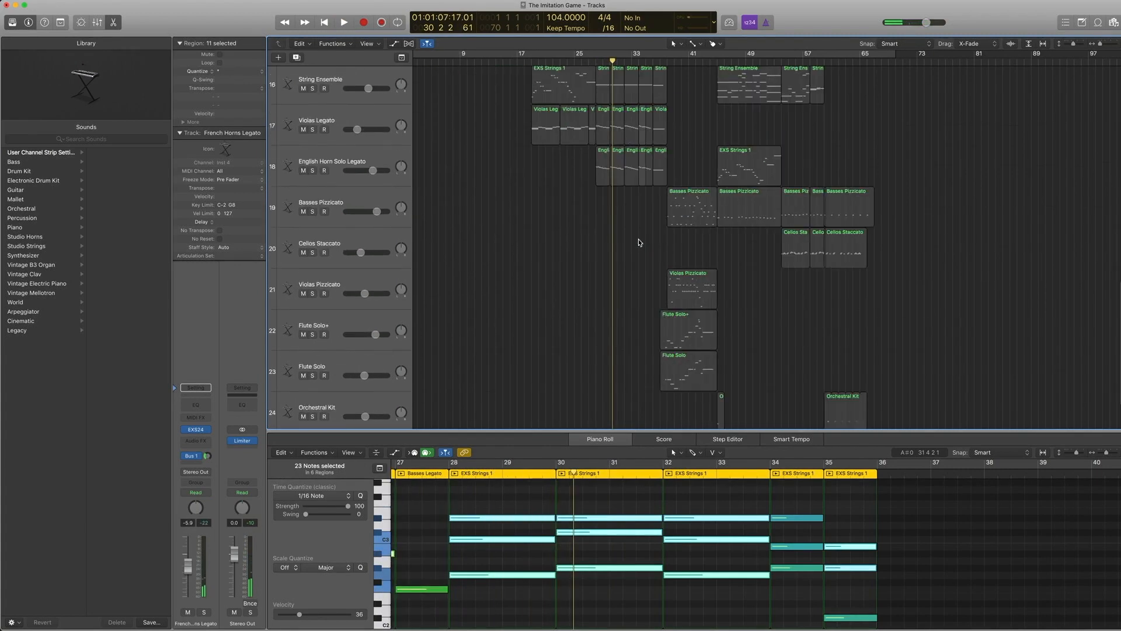
Select the first two English Horn Solo Legato regions at bar 28, turn solo off and close the piano roll.
{"action": "left_click_drag", "start_coordinate": [621, 262], "coordinate": [605, 231]}
{"action": "scroll", "coordinate": [613, 233], "scroll_direction": "up", "scroll_amount": 5}
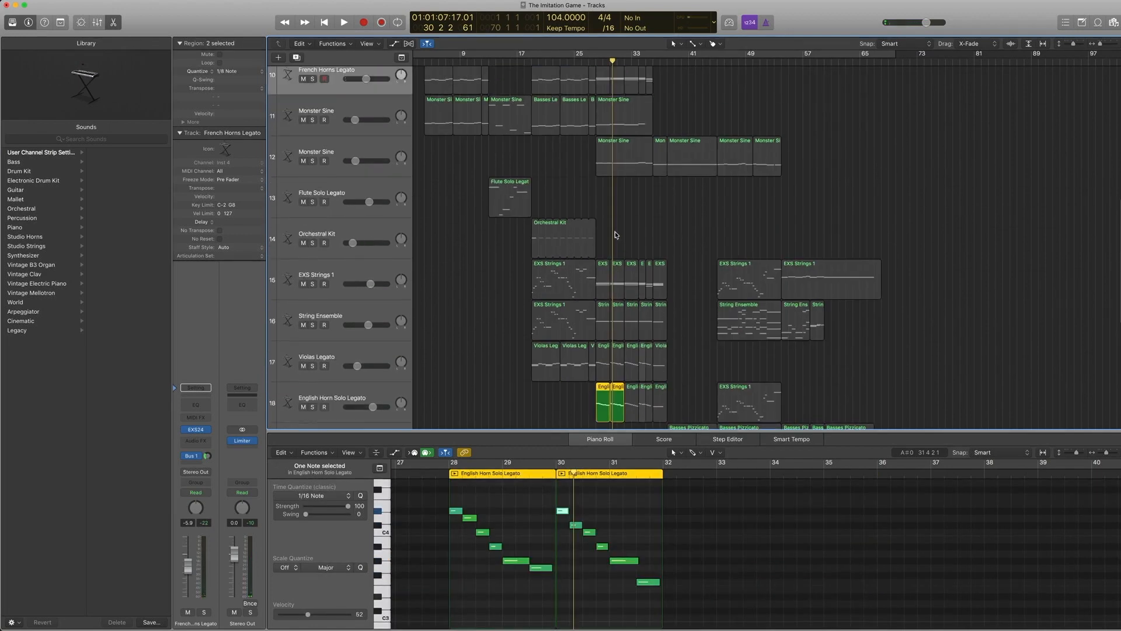
{"action": "left_click", "coordinate": [670, 209]}
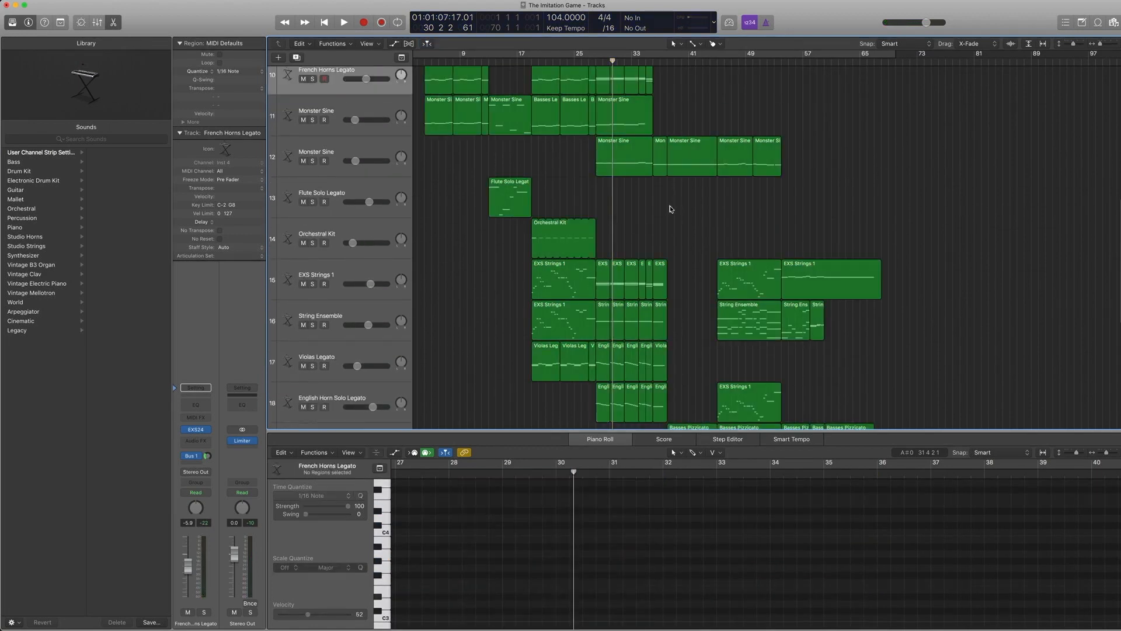
{"action": "key", "text": "super+Up"}
{"action": "key", "text": "super+Up"}
{"action": "key", "text": "super+Up"}
{"action": "key", "text": "super+Up"}
{"action": "key", "text": "p"}
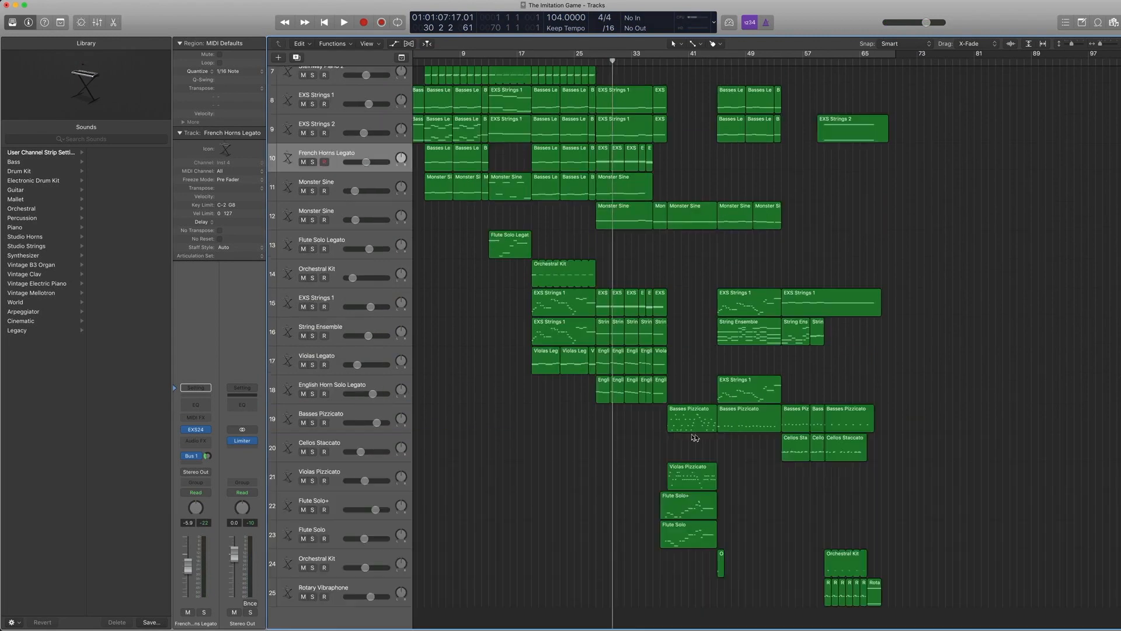
Move the playhead to bar 38 and play the full arrangement from there.
{"action": "key", "text": "period"}
{"action": "key", "text": "period"}
{"action": "key", "text": "period"}
{"action": "key", "text": "period"}
{"action": "key", "text": "period"}
{"action": "key", "text": "period"}
{"action": "key", "text": "period"}
{"action": "key", "text": "period"}
{"action": "scroll", "coordinate": [670, 338], "scroll_direction": "up", "scroll_amount": 1}
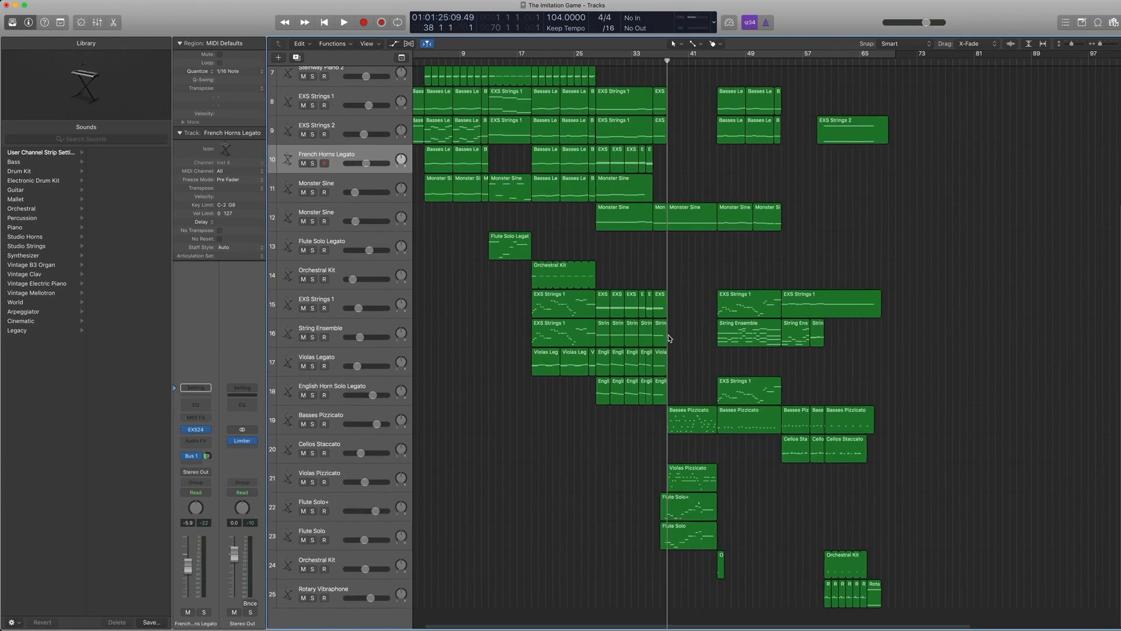
{"action": "key", "text": "space"}
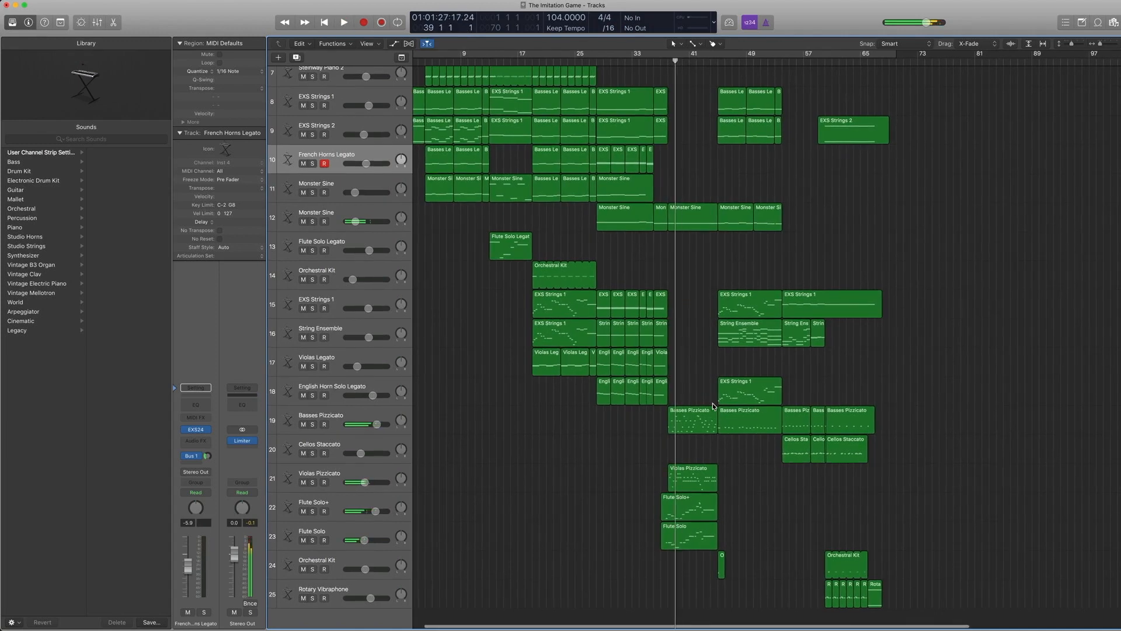
{"action": "key", "text": "space"}
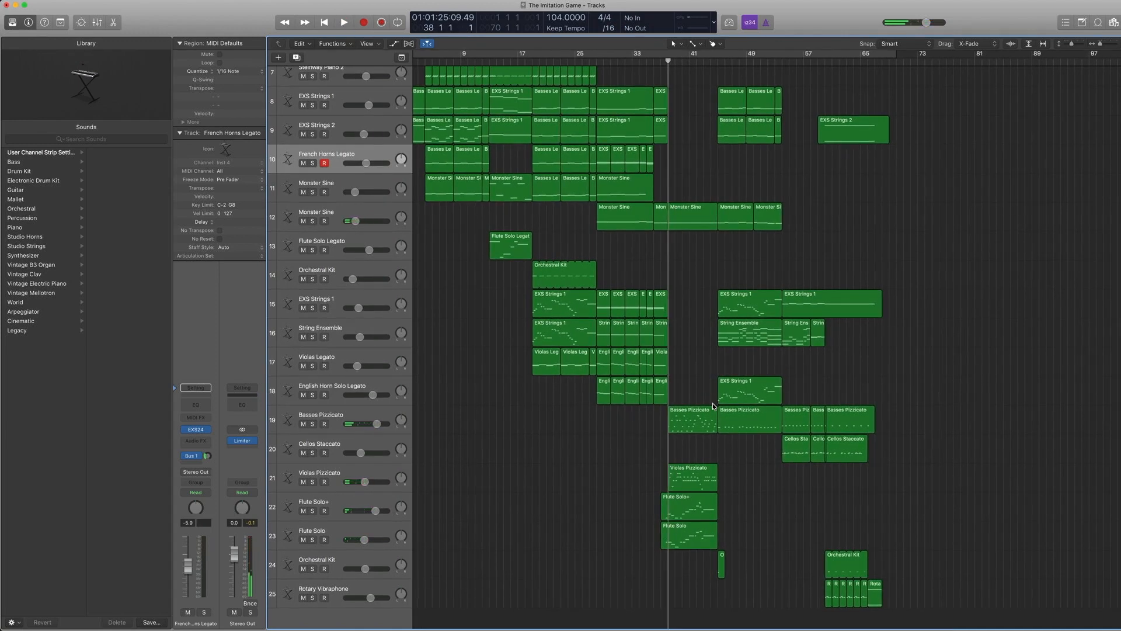
Show the Basses Pizzicato track's sound in the library and play its regions soloed from bar 38 with their notes open.
{"action": "left_click", "coordinate": [344, 415]}
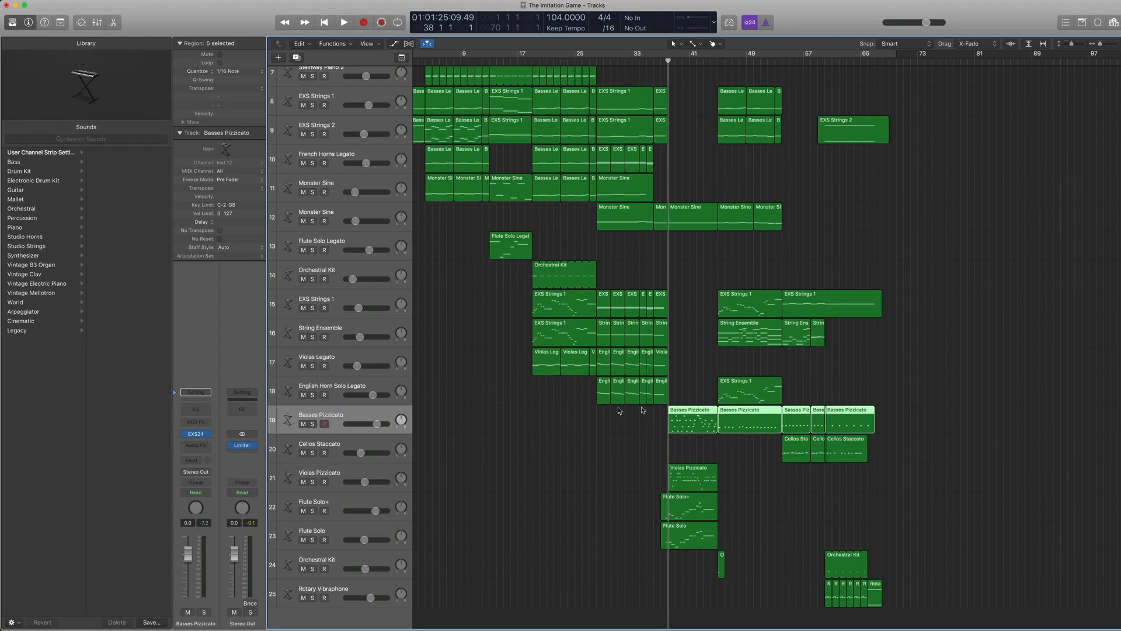
{"action": "left_click", "coordinate": [176, 436]}
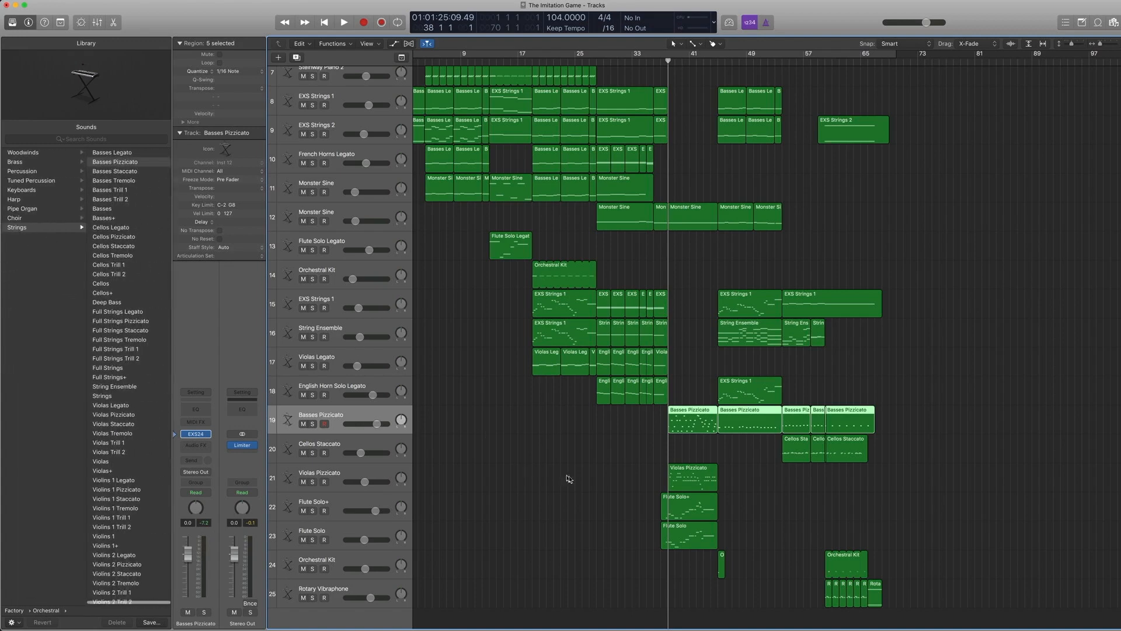
{"action": "key", "text": "ctrl+s"}
{"action": "double_click", "coordinate": [683, 424]}
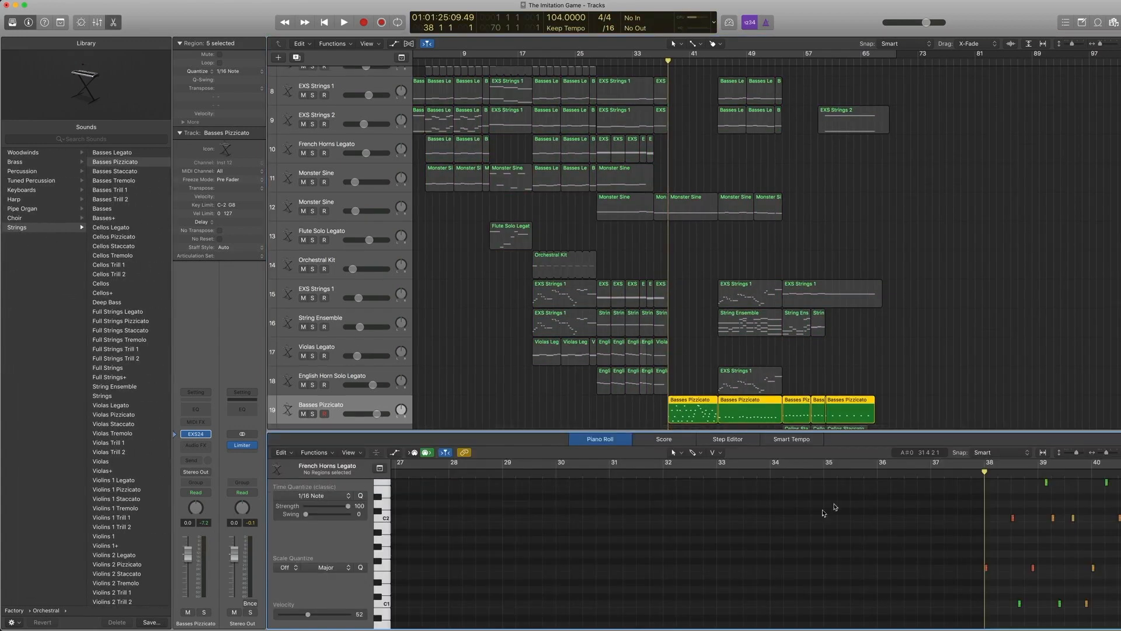
{"action": "key", "text": "space"}
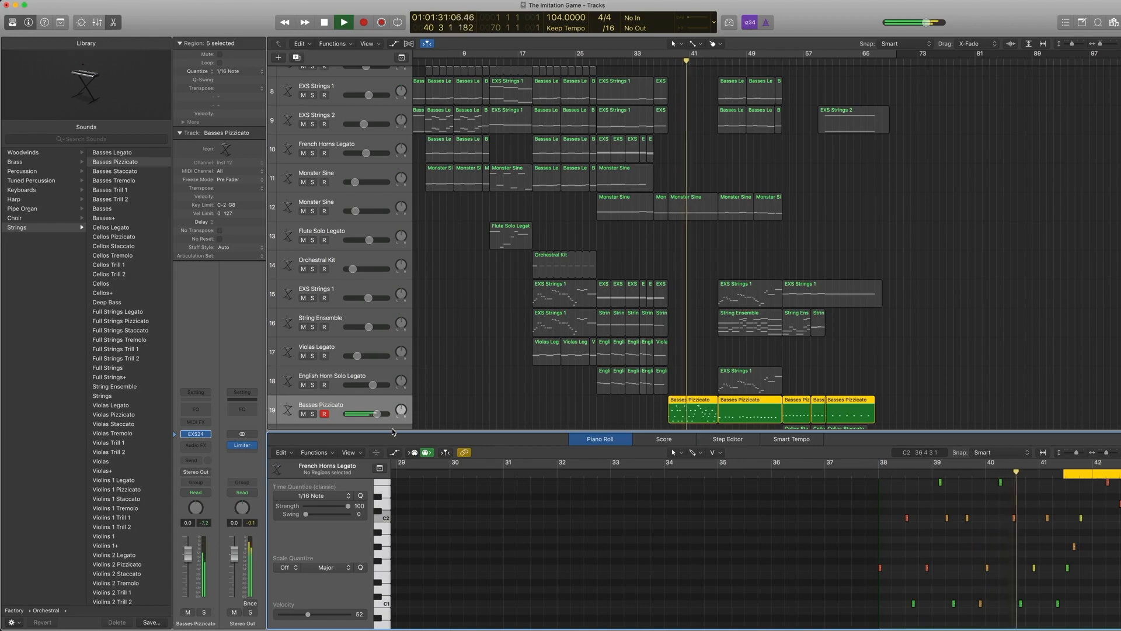
{"action": "key", "text": "ctrl+s"}
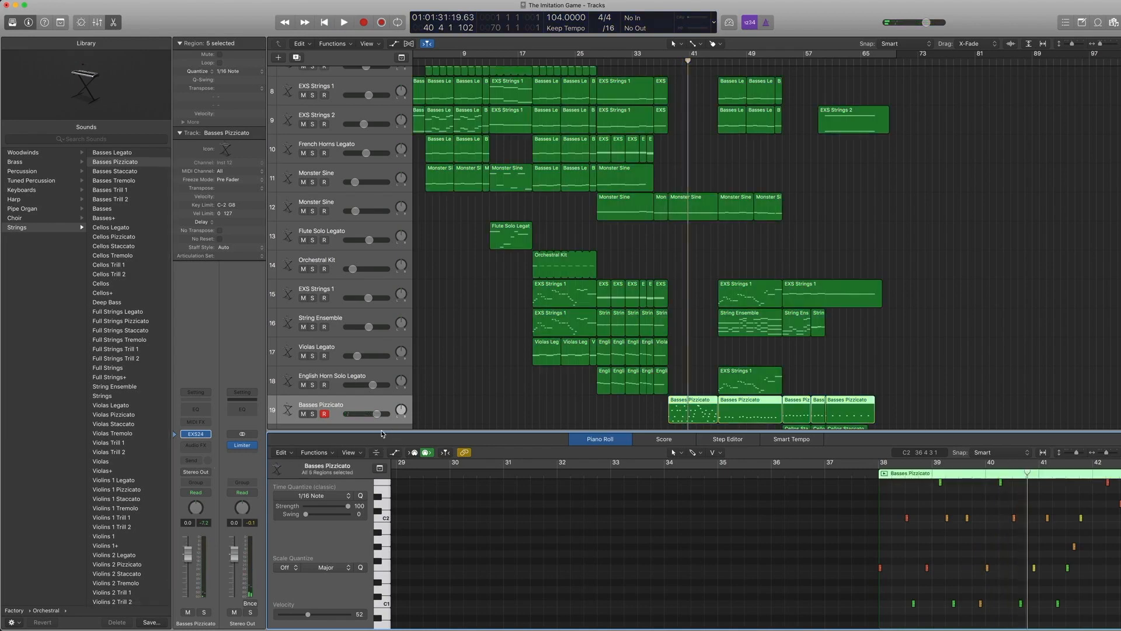
{"action": "key", "text": "p"}
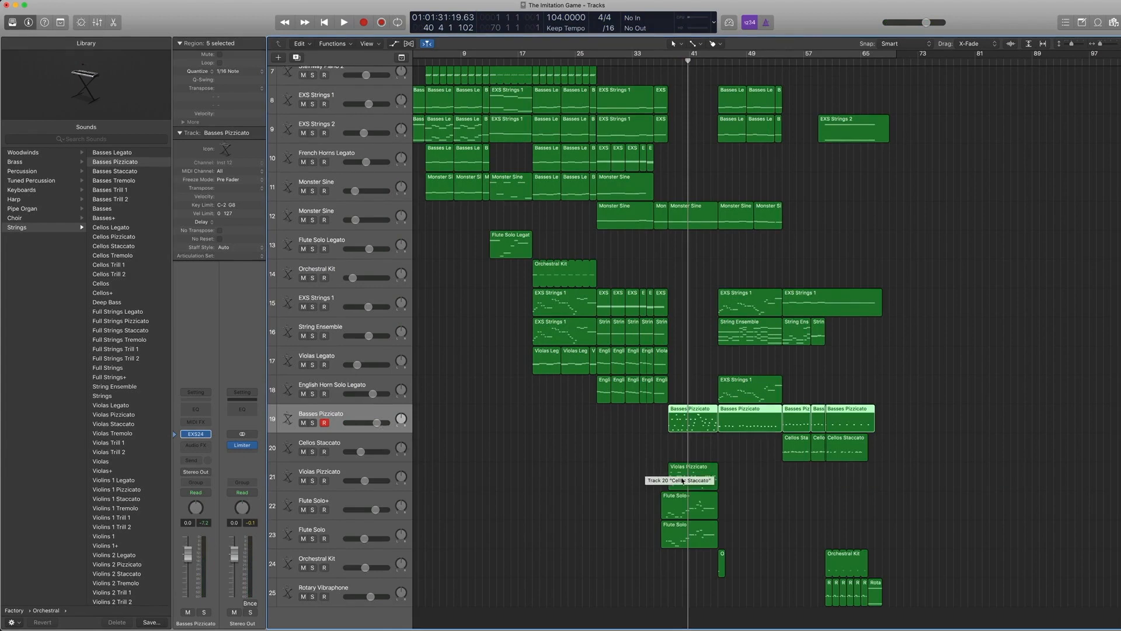
Solo the Violas Pizzicato region at bar 38, show its track's library sound and play the region.
{"action": "left_click", "coordinate": [682, 481]}
{"action": "key", "text": "comma"}
{"action": "key", "text": "comma"}
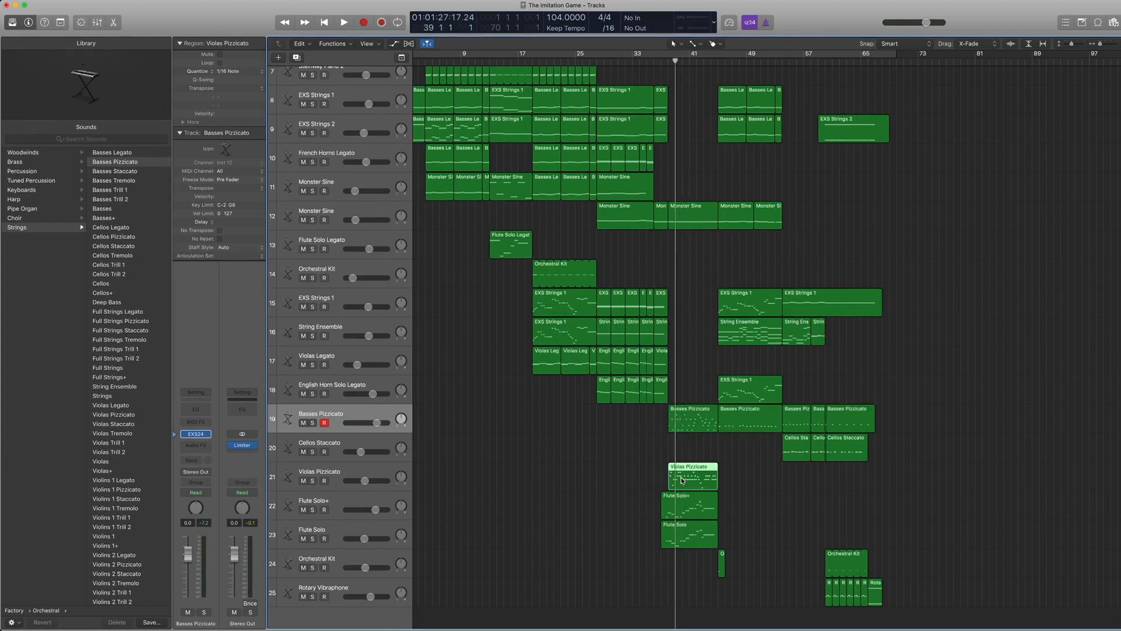
{"action": "key", "text": "comma"}
{"action": "key", "text": "ctrl+s"}
{"action": "scroll", "coordinate": [441, 483], "scroll_direction": "left", "scroll_amount": 1}
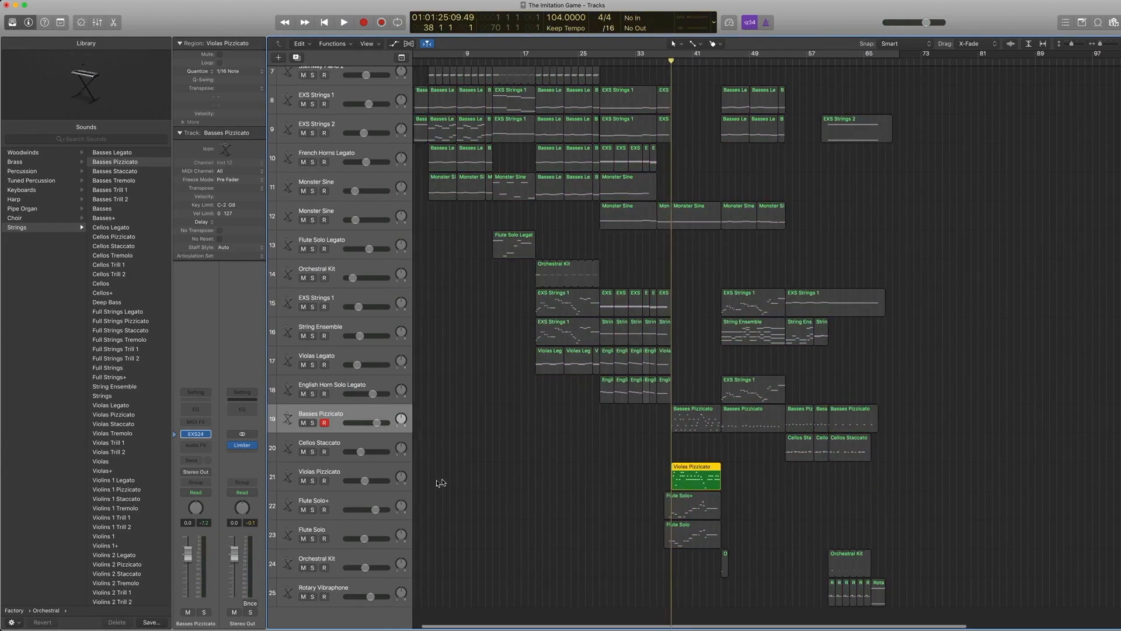
{"action": "left_click", "coordinate": [333, 475]}
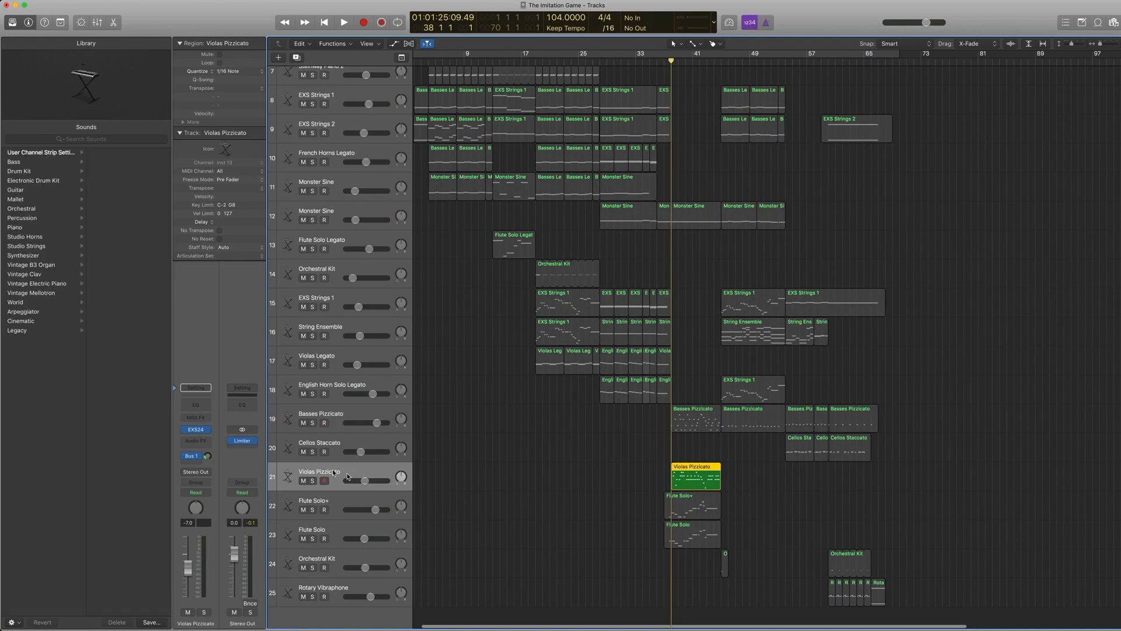
{"action": "left_click", "coordinate": [174, 432]}
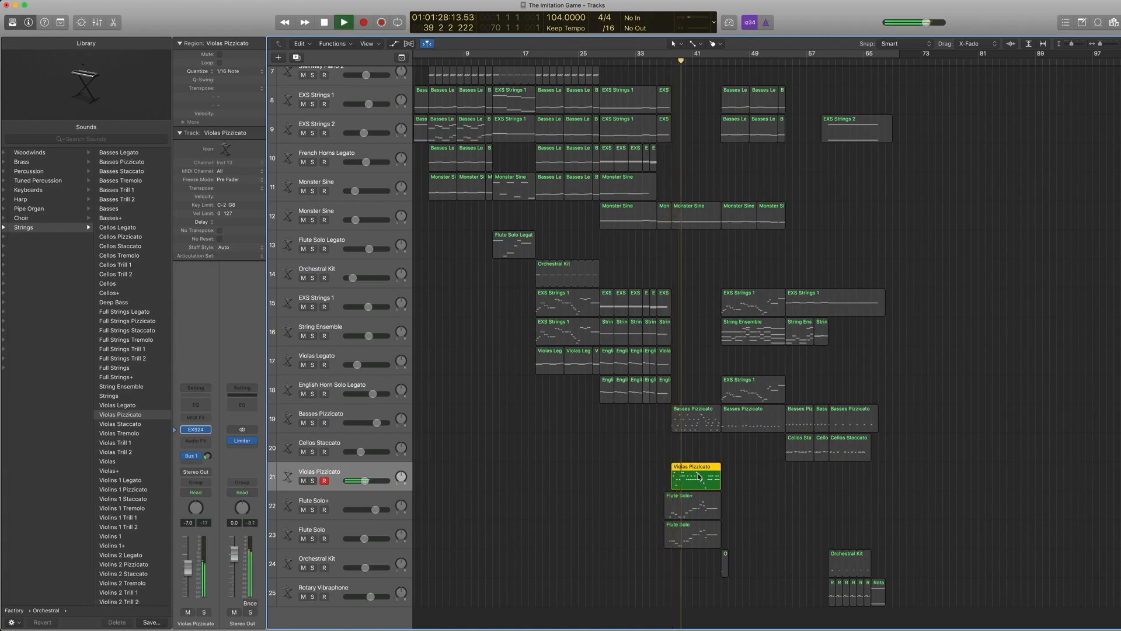
Add the first Basses Pizzicato region to the soloed Violas Pizzicato region and play both together.
{"action": "left_click", "coordinate": [698, 421], "text": "shift"}
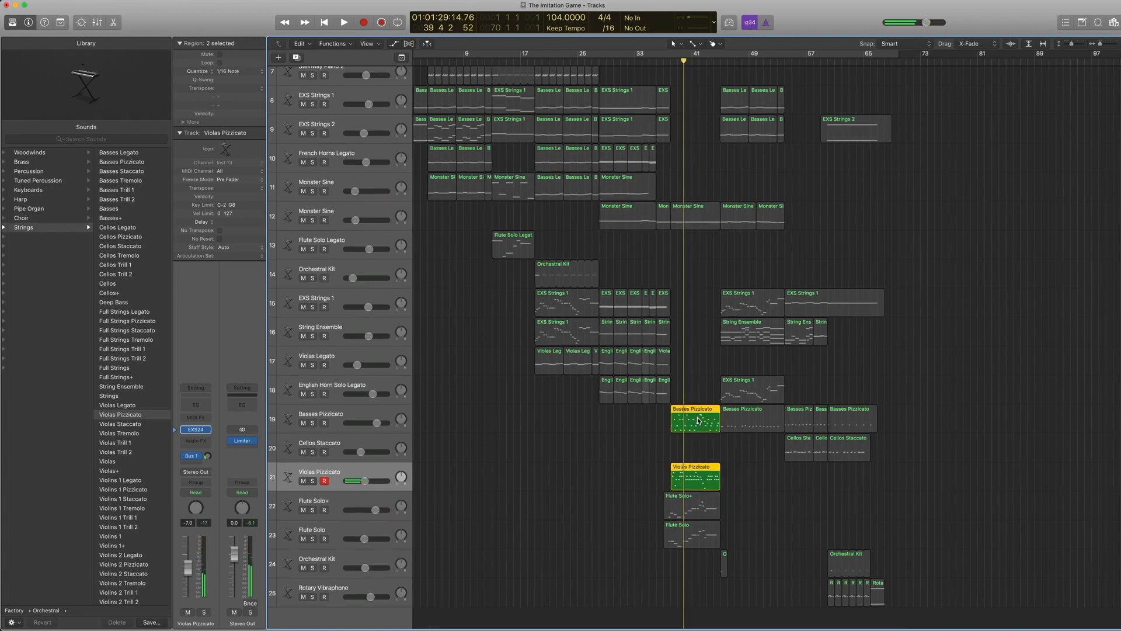
{"action": "key", "text": "space"}
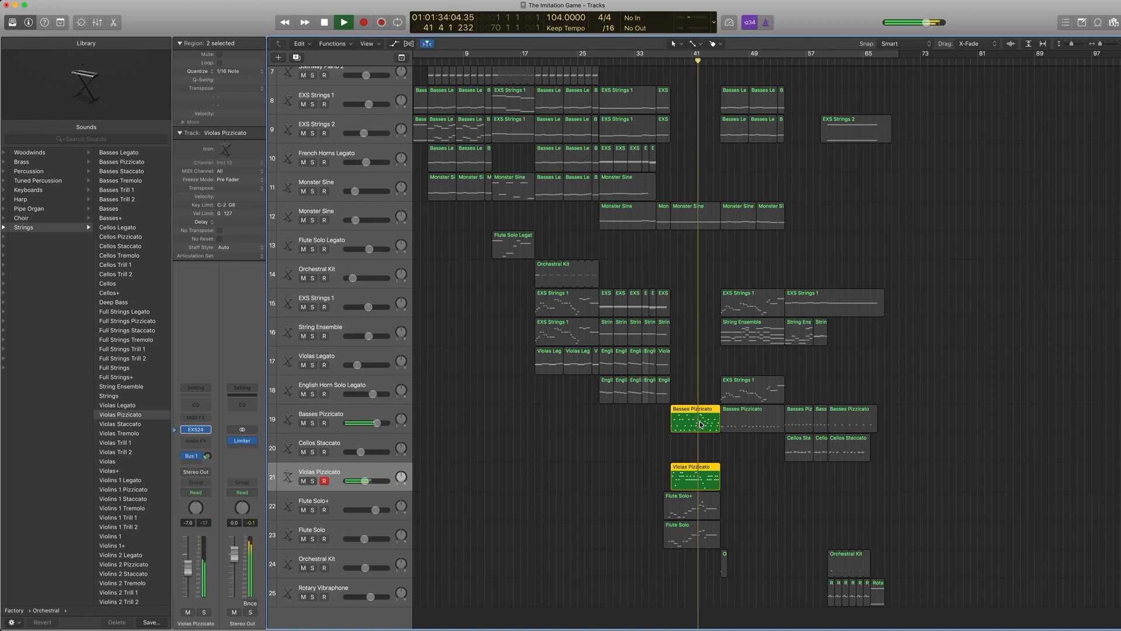
{"action": "key", "text": "space"}
Solo the Flute Solo+ region instead and show its track's sound in the library's Woodwinds category.
{"action": "left_click", "coordinate": [746, 518]}
{"action": "left_click", "coordinate": [698, 508]}
{"action": "left_click", "coordinate": [355, 501]}
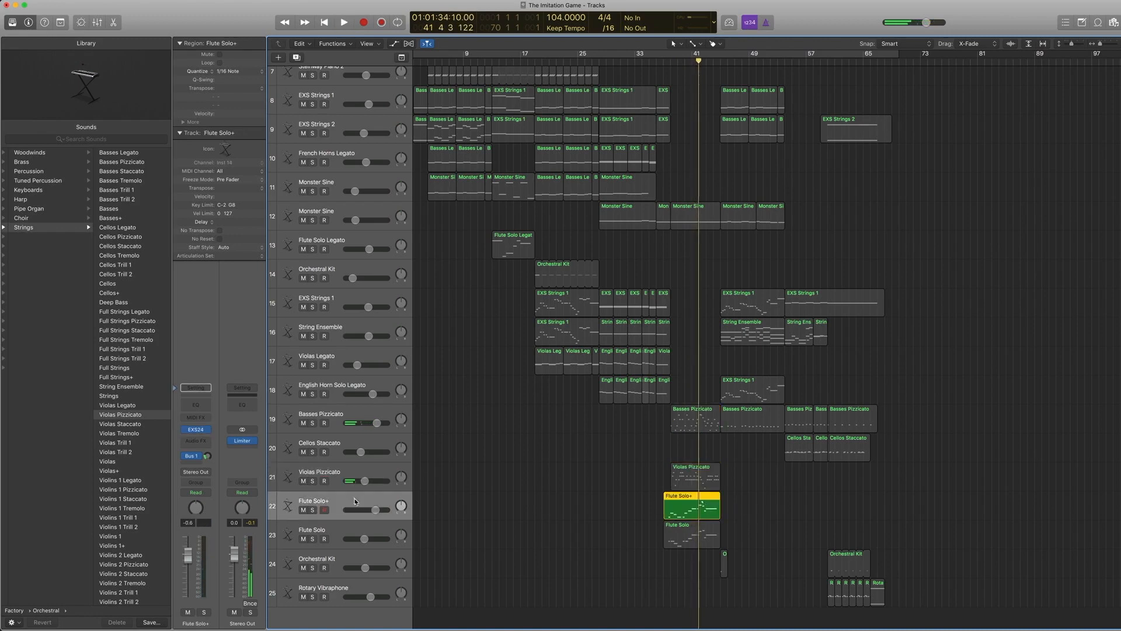
{"action": "left_click", "coordinate": [177, 432]}
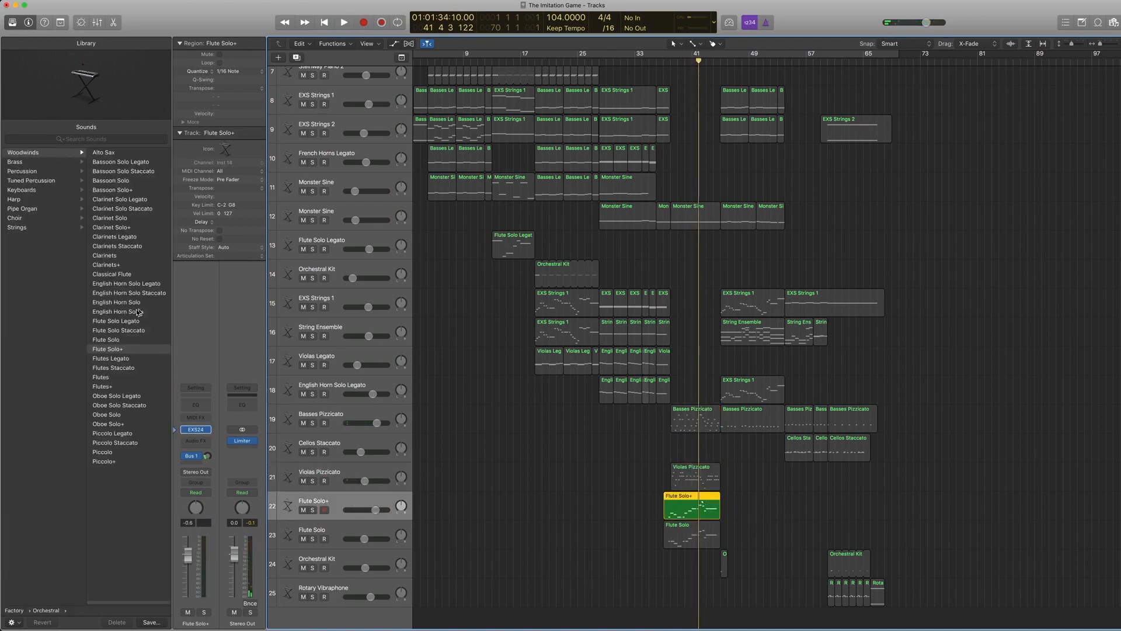
{"action": "left_click", "coordinate": [69, 228]}
{"action": "left_click", "coordinate": [125, 152]}
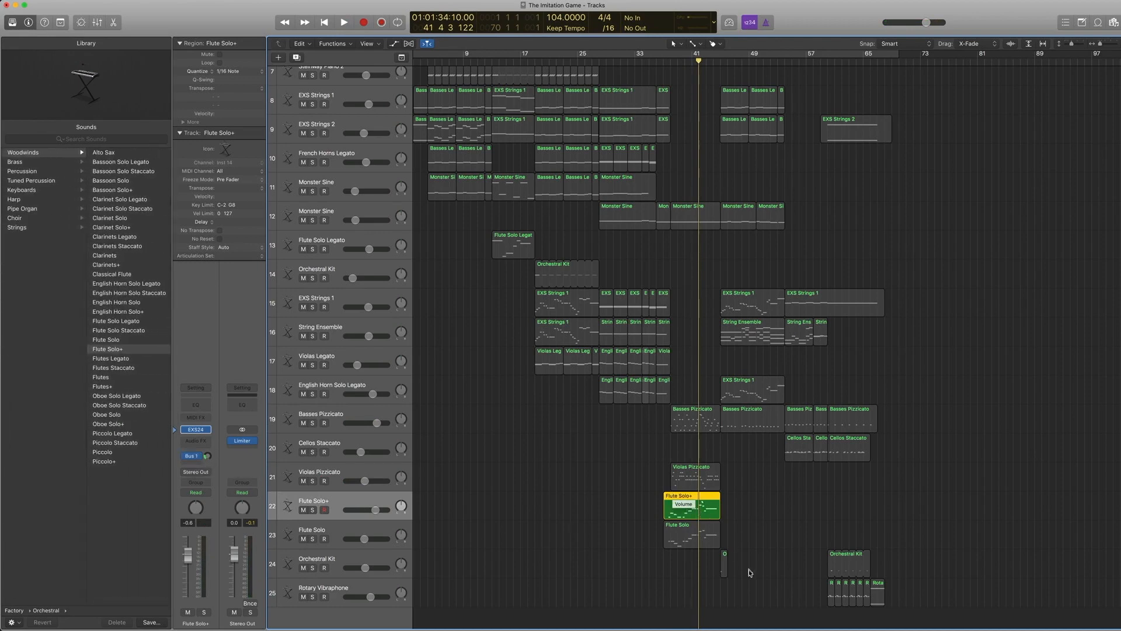
Play the Flute Solo+ region soloed from the middle of bar 37.
{"action": "key", "text": "z"}
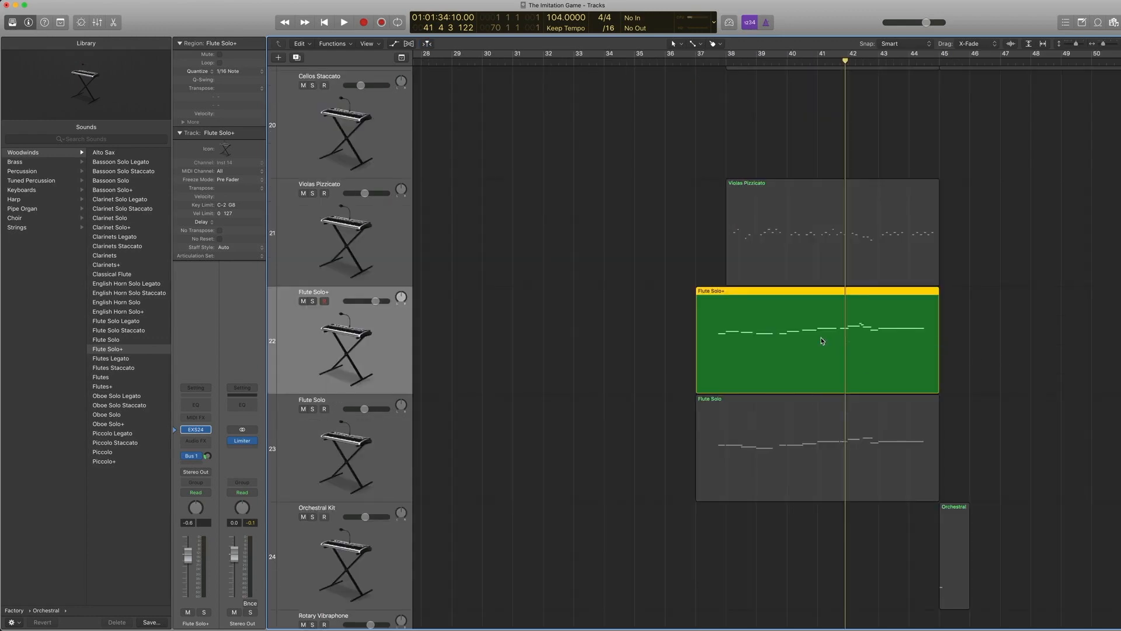
{"action": "left_click", "coordinate": [711, 61]}
{"action": "key", "text": "space"}
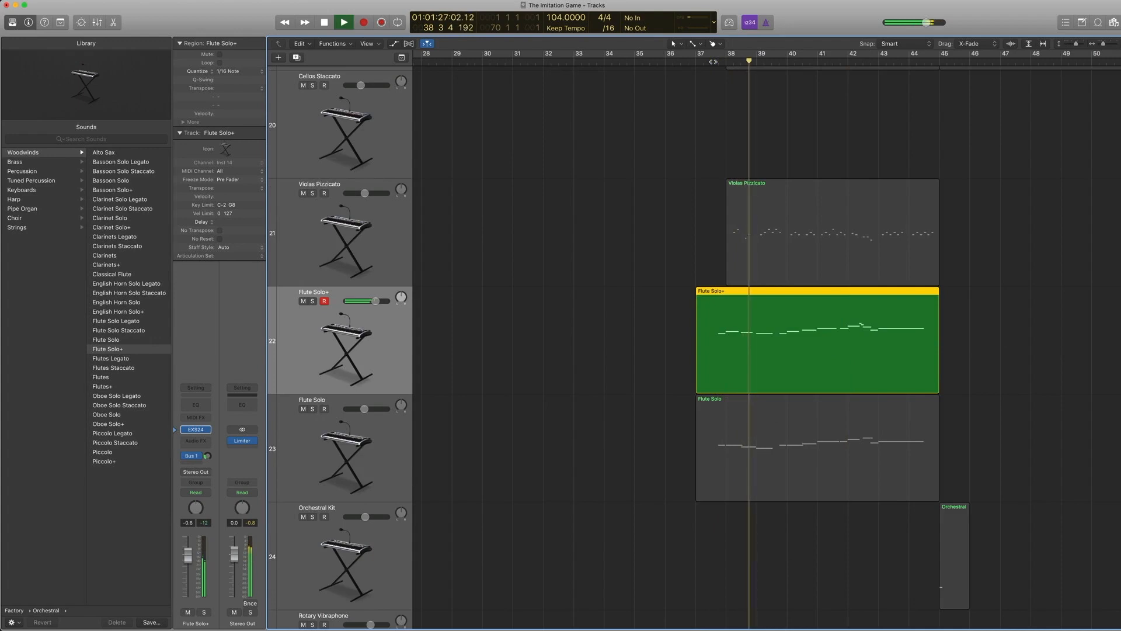
{"action": "key", "text": "space"}
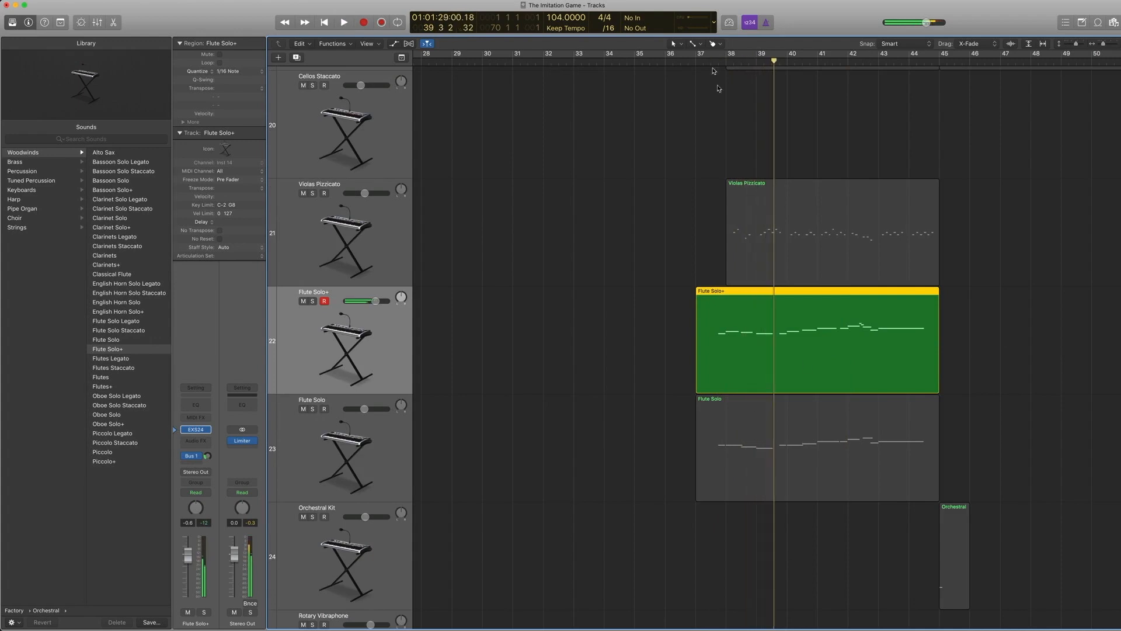
Select the Flute Solo region on track 23 and play it soloed from bar 37.
{"action": "left_click", "coordinate": [810, 462]}
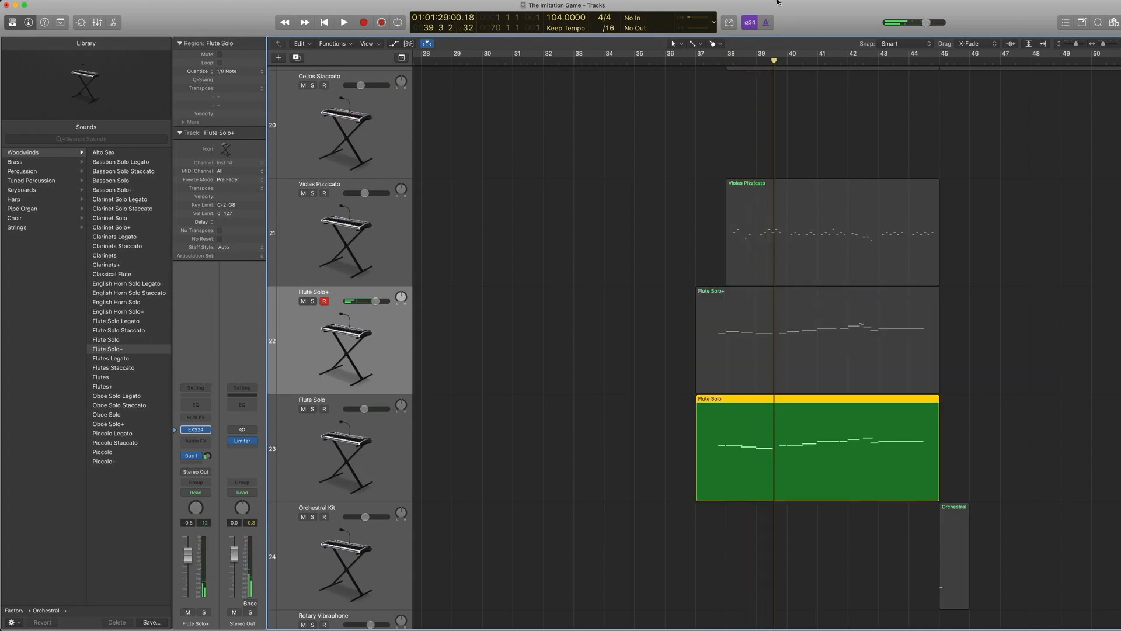
{"action": "key", "text": "space"}
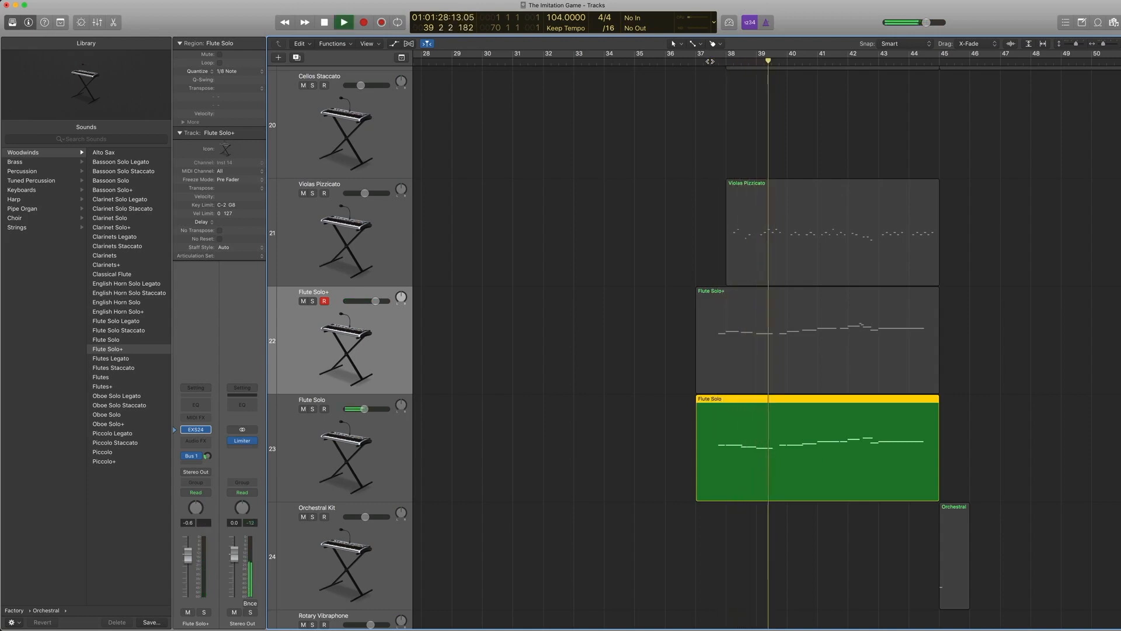
{"action": "key", "text": "space"}
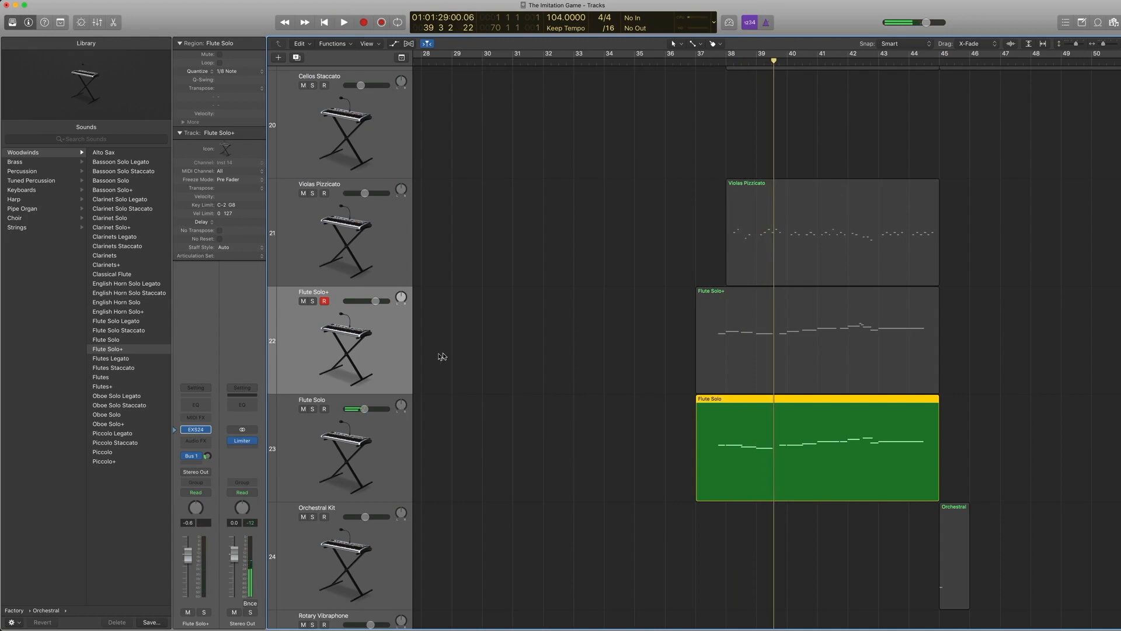
Select the Flute Solo+ and Flute Solo tracks in turn to compare their channel strips.
{"action": "left_click", "coordinate": [382, 432]}
{"action": "left_click", "coordinate": [356, 349]}
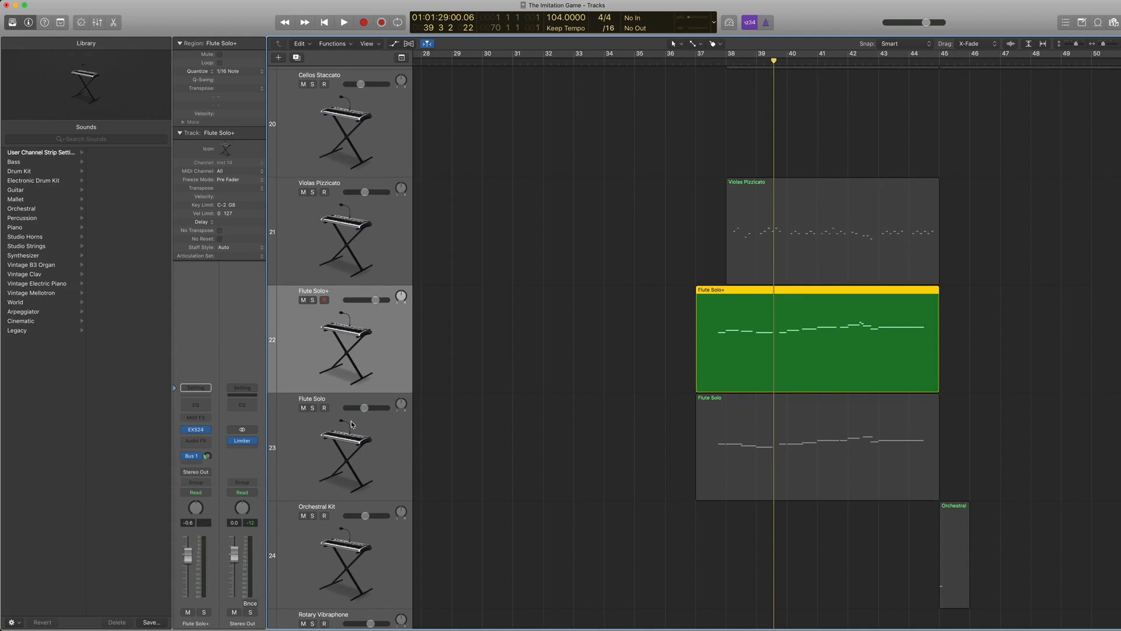
{"action": "left_click", "coordinate": [370, 430]}
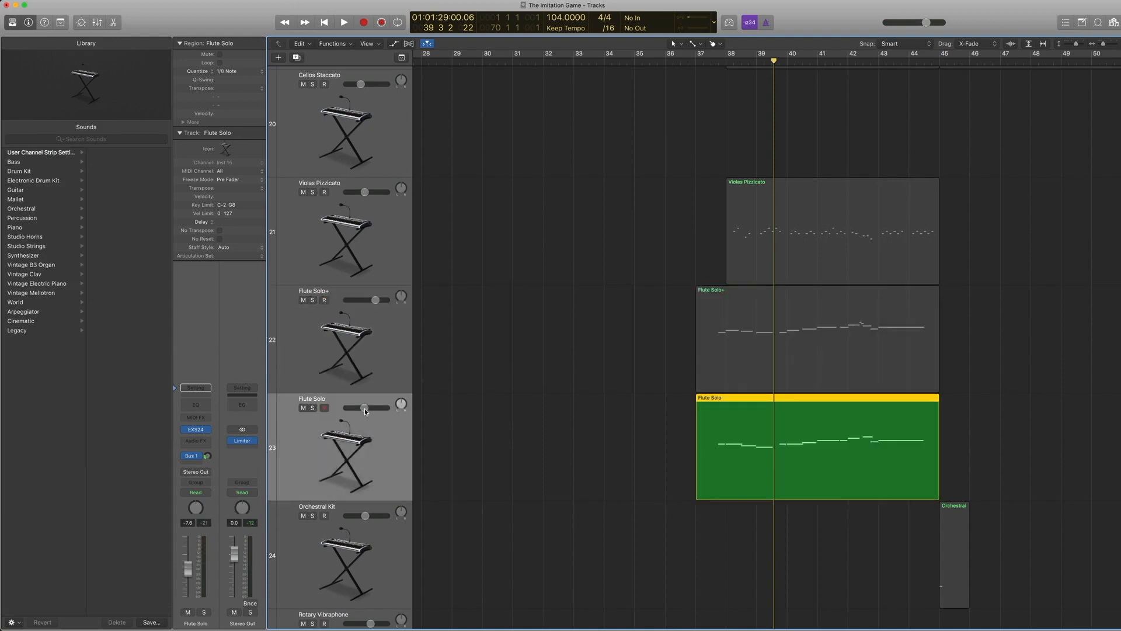
Play the Flute Solo+ and Flute Solo regions soloed together from bar 37 while viewing their notes in the piano roll.
{"action": "left_click_drag", "start_coordinate": [1000, 461], "coordinate": [800, 362]}
{"action": "key", "text": "space"}
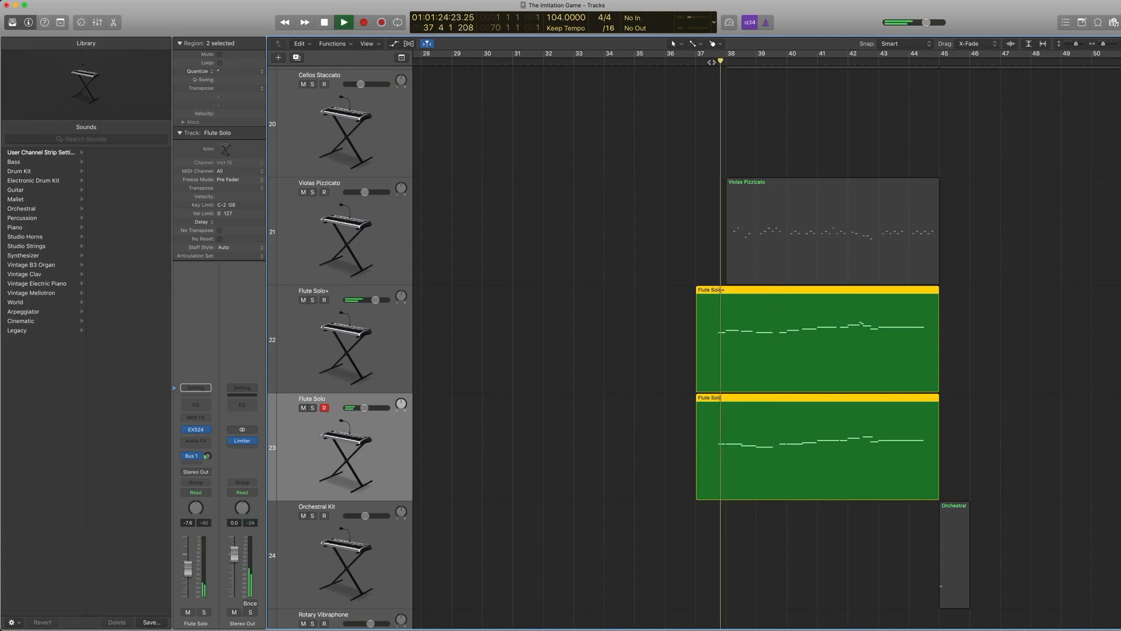
{"action": "key", "text": "e"}
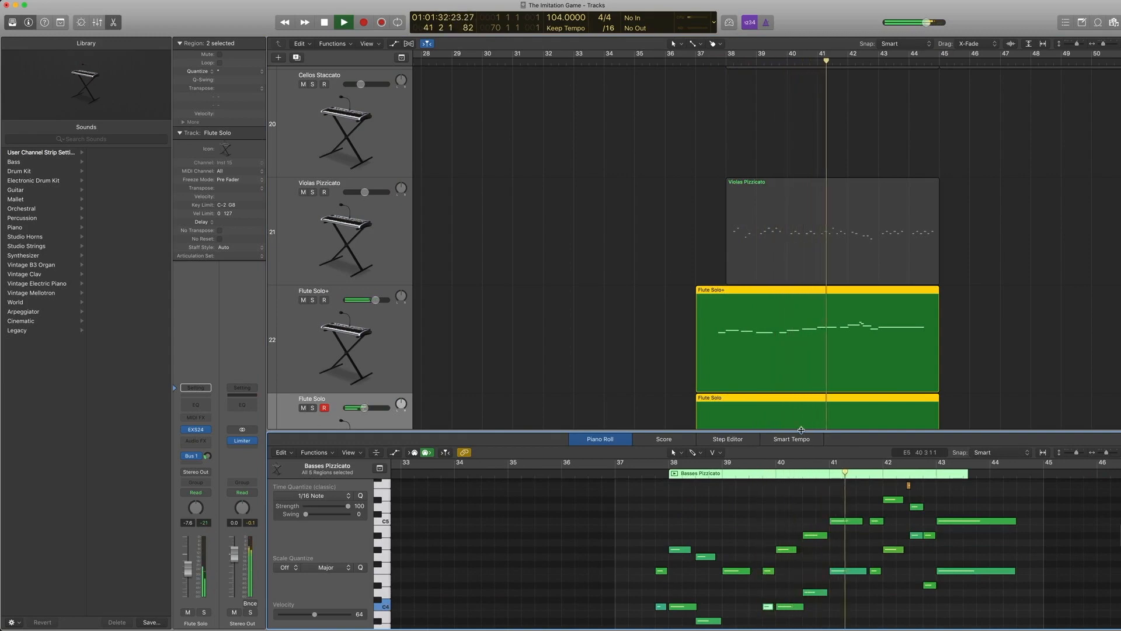
{"action": "key", "text": "space"}
{"action": "key", "text": "e"}
{"action": "key", "text": "z"}
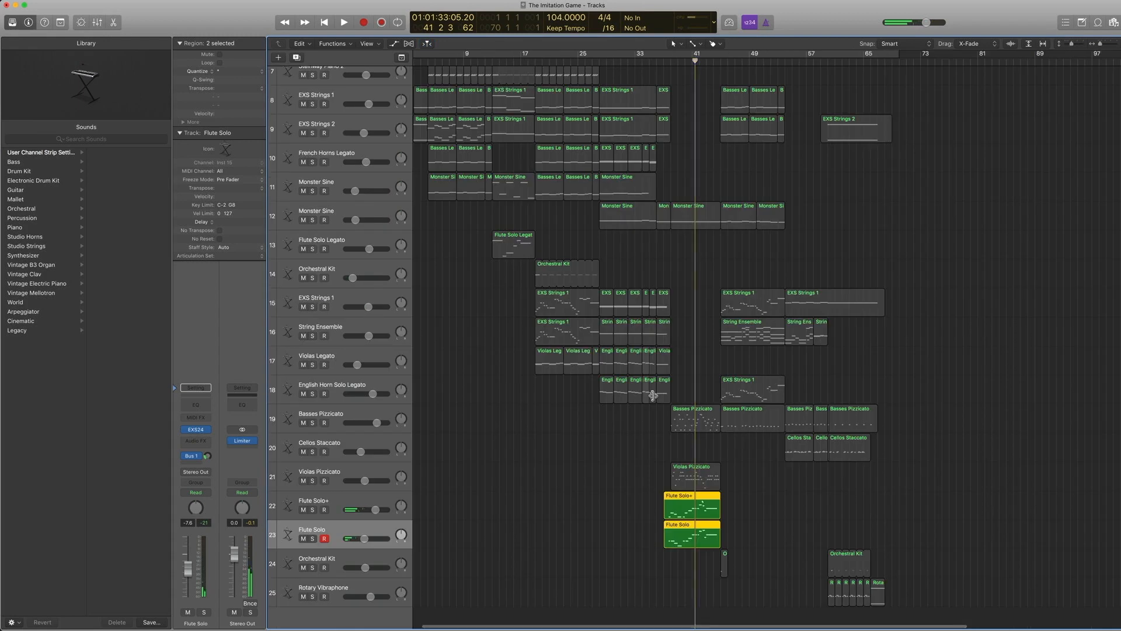
Select the Monster Sine region at bar 38 on track 12, play it soloed, and turn solo off.
{"action": "left_click", "coordinate": [699, 228]}
{"action": "key", "text": "ctrl+s"}
{"action": "key", "text": "comma"}
{"action": "key", "text": "comma"}
{"action": "key", "text": "comma"}
{"action": "key", "text": "comma"}
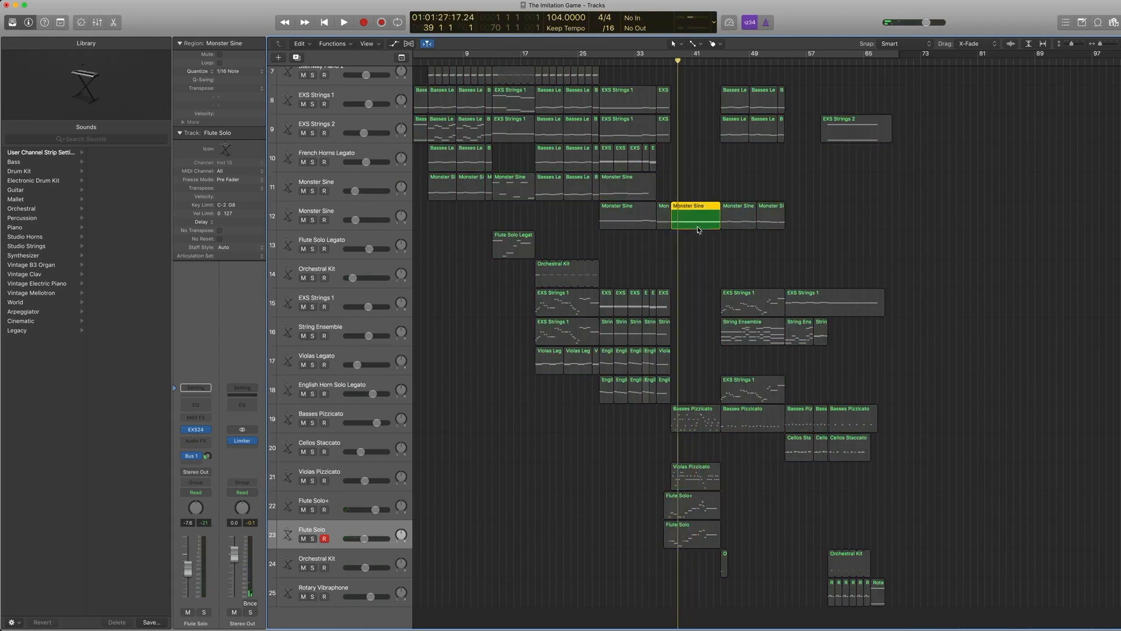
{"action": "key", "text": "space"}
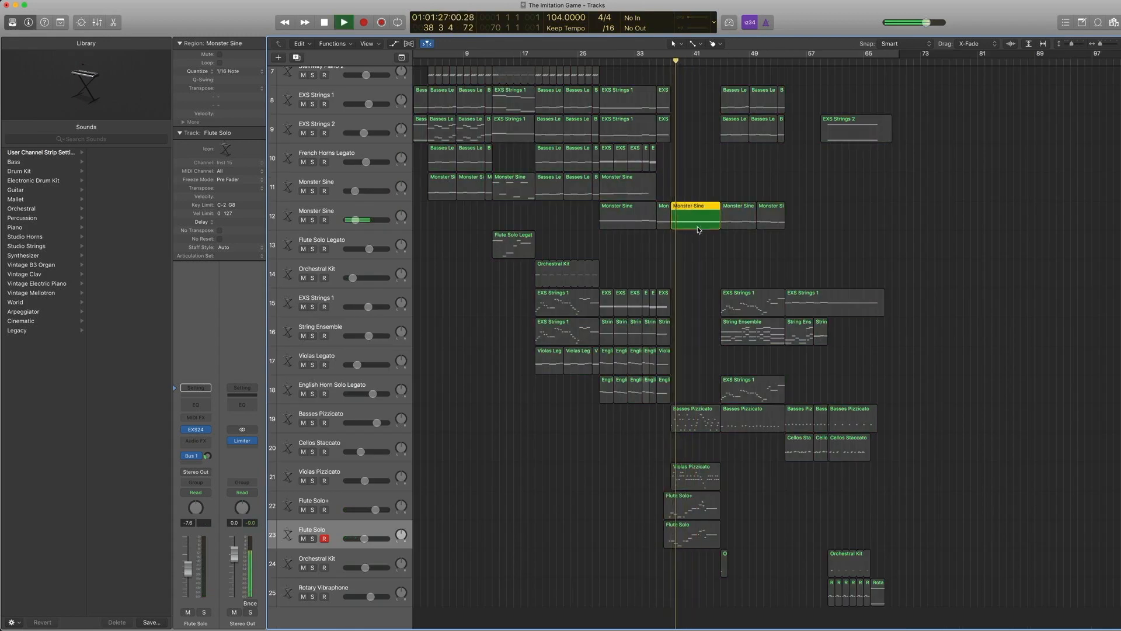
{"action": "key", "text": "space"}
{"action": "key", "text": "ctrl+s"}
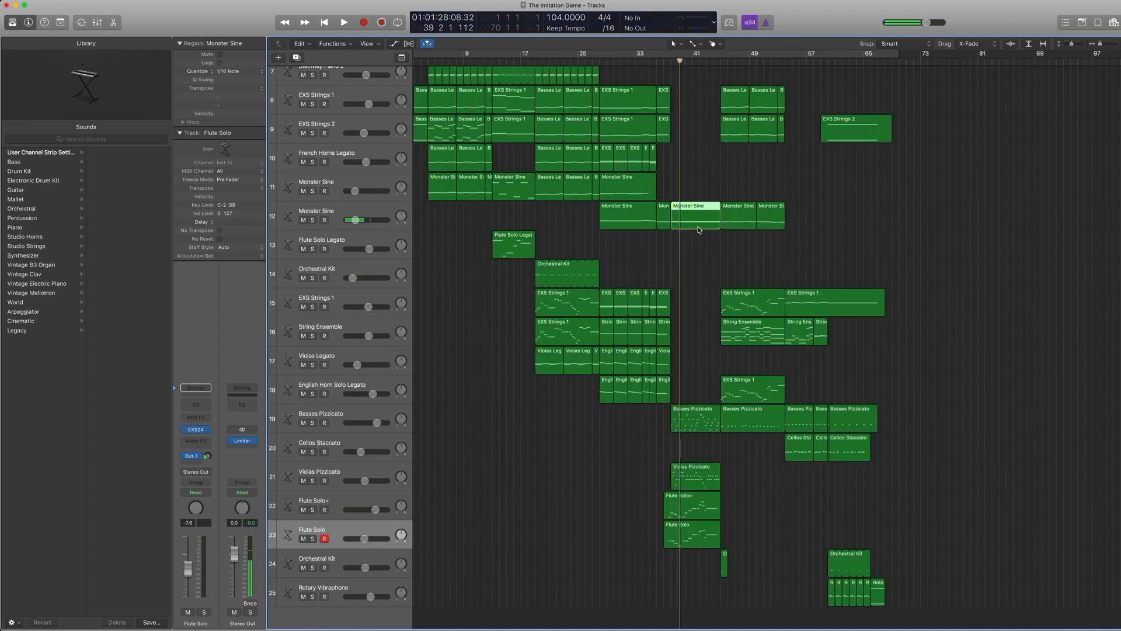
Select the five regions at bar 38 on tracks 12, 19 and 21–23, play them soloed from bar 38, and turn solo off.
{"action": "left_click_drag", "start_coordinate": [696, 186], "coordinate": [688, 562]}
{"action": "key", "text": "ctrl+s"}
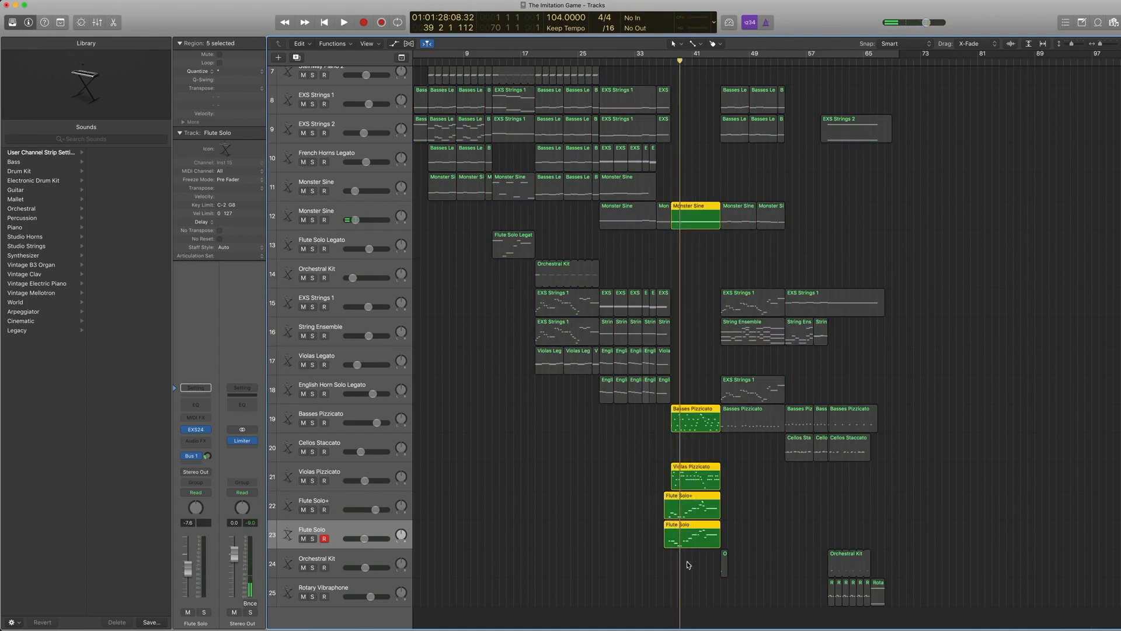
{"action": "key", "text": "comma"}
{"action": "key", "text": "comma"}
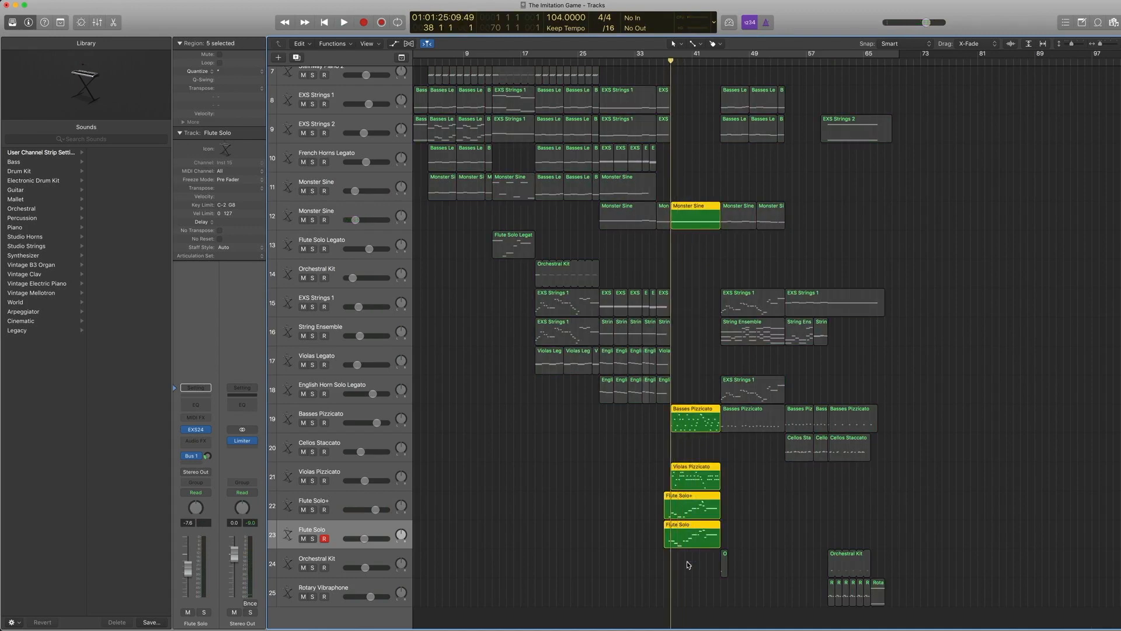
{"action": "key", "text": "space"}
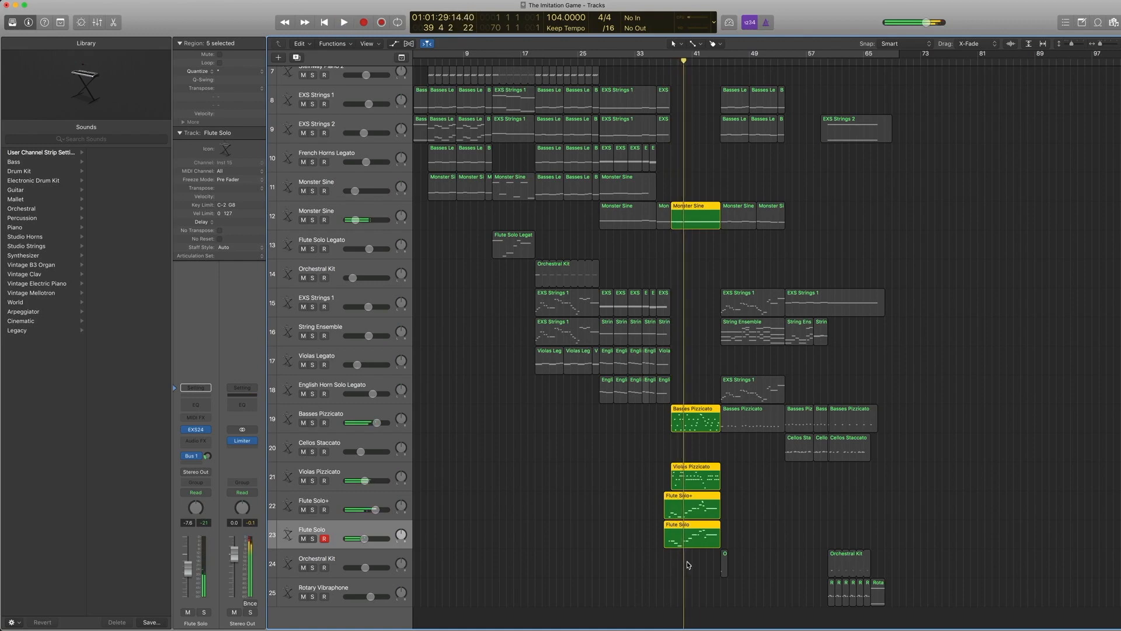
{"action": "key", "text": "space"}
{"action": "key", "text": "ctrl+s"}
Play the full arrangement from bar 45.
{"action": "scroll", "coordinate": [721, 212], "scroll_direction": "right", "scroll_amount": 2}
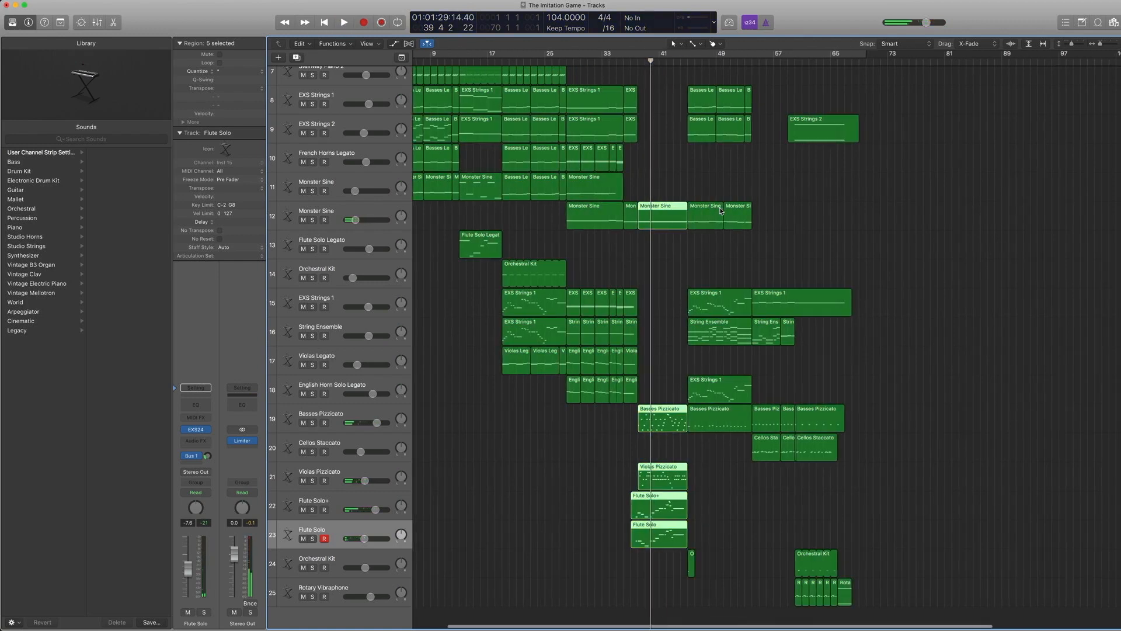
{"action": "scroll", "coordinate": [721, 211], "scroll_direction": "up", "scroll_amount": 1}
{"action": "scroll", "coordinate": [717, 425], "scroll_direction": "down", "scroll_amount": 1}
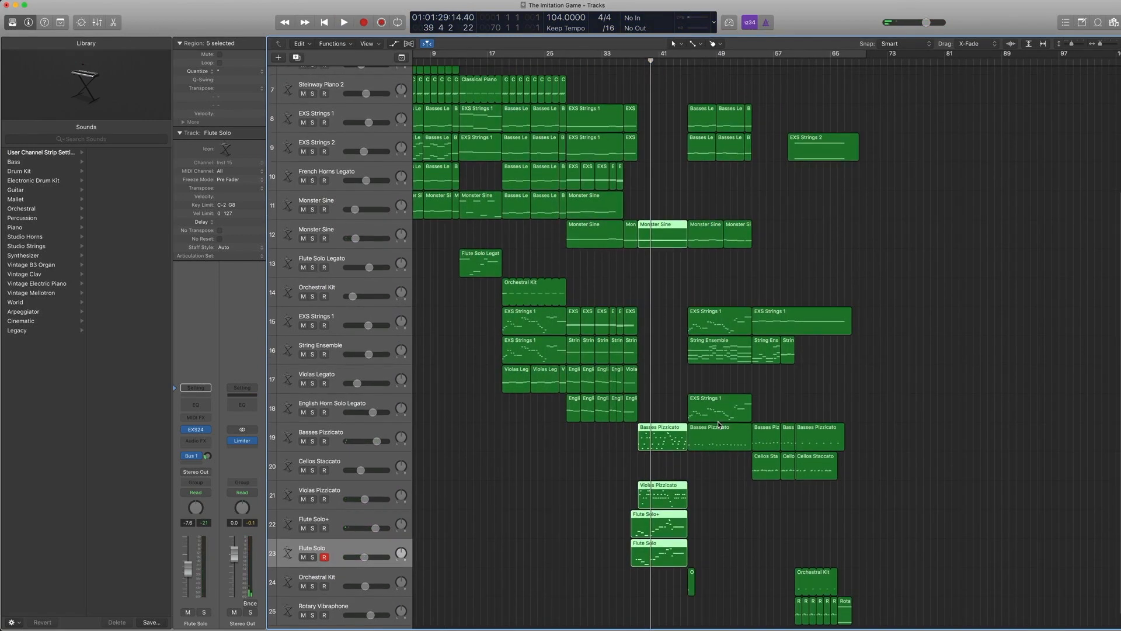
{"action": "left_click", "coordinate": [688, 61]}
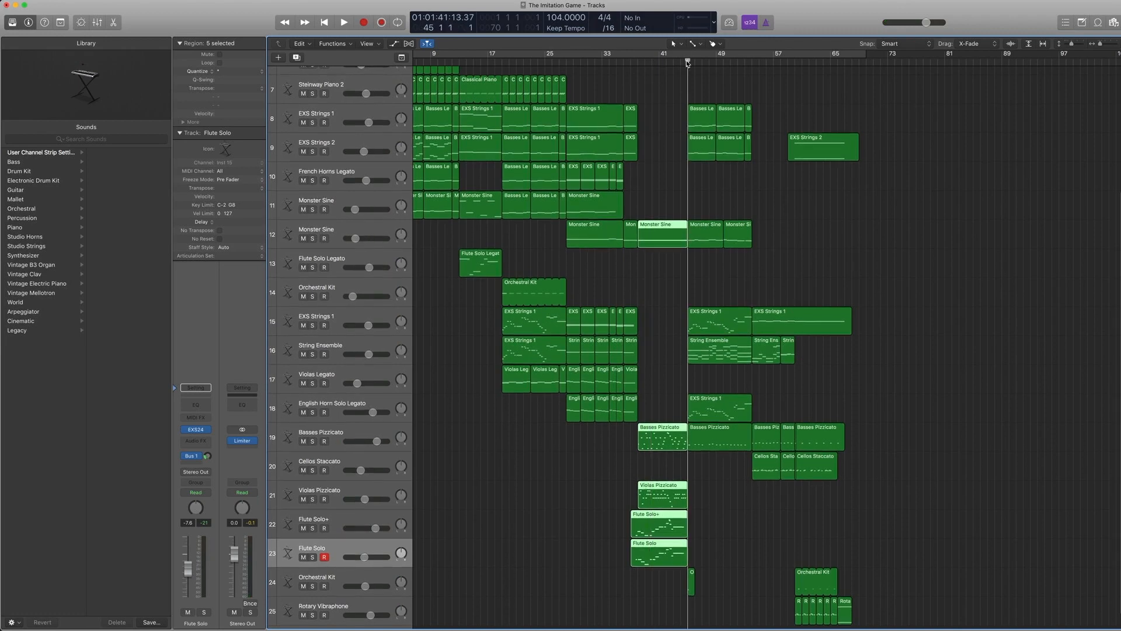
{"action": "key", "text": "space"}
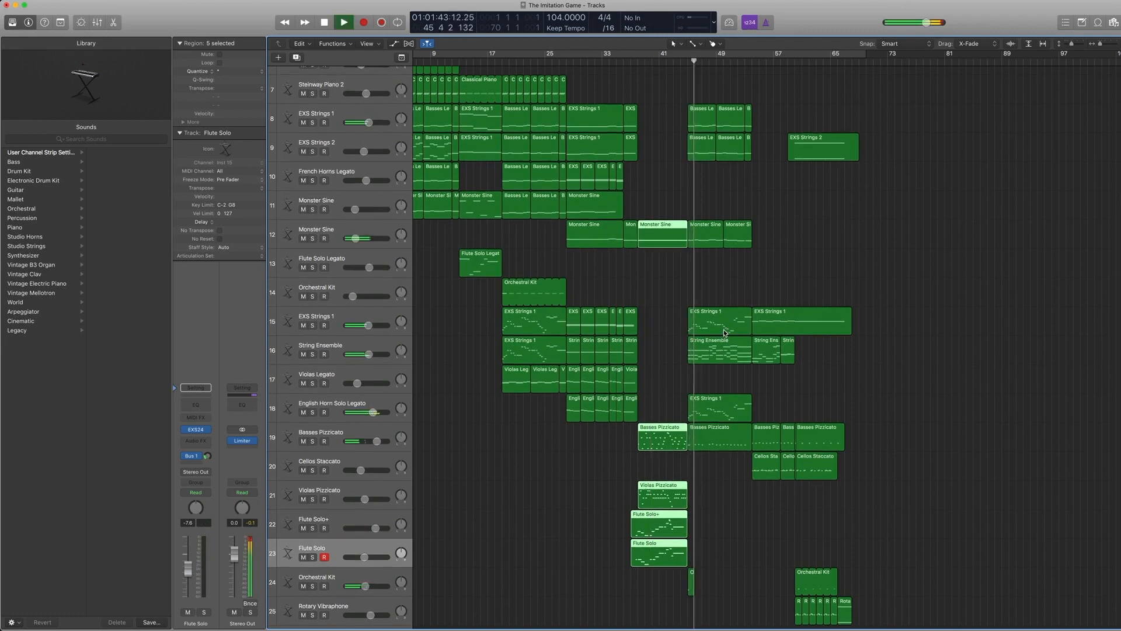
{"action": "key", "text": "space"}
Inspect the Orchestral Kit sound on track 24 and audition the single note of its bar 45 region in the piano roll.
{"action": "left_click", "coordinate": [360, 582]}
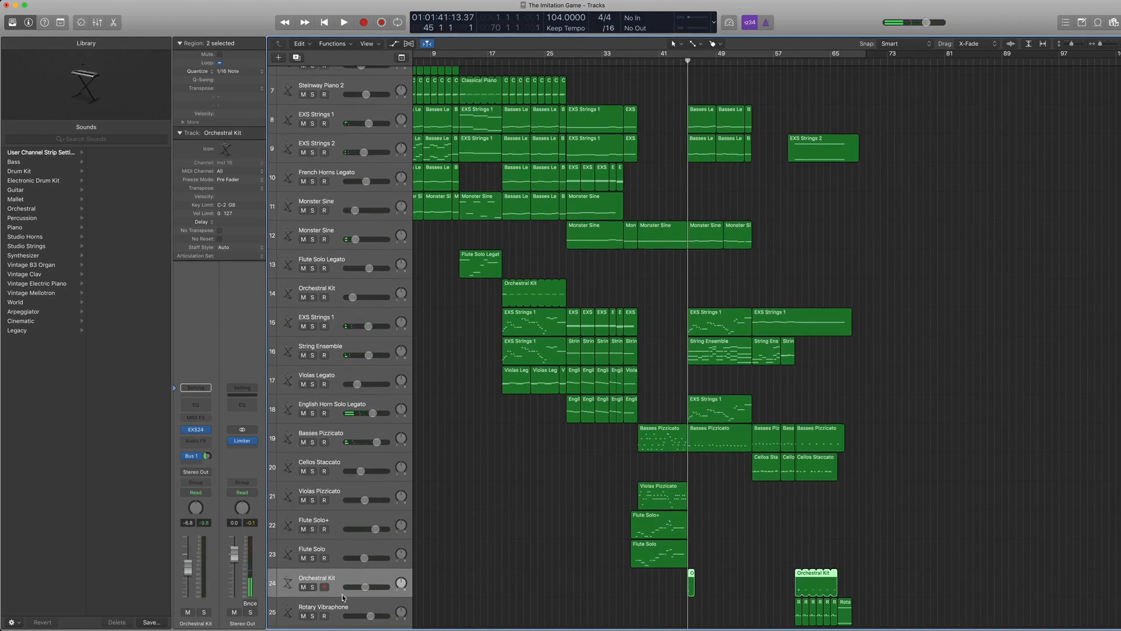
{"action": "left_click", "coordinate": [177, 432]}
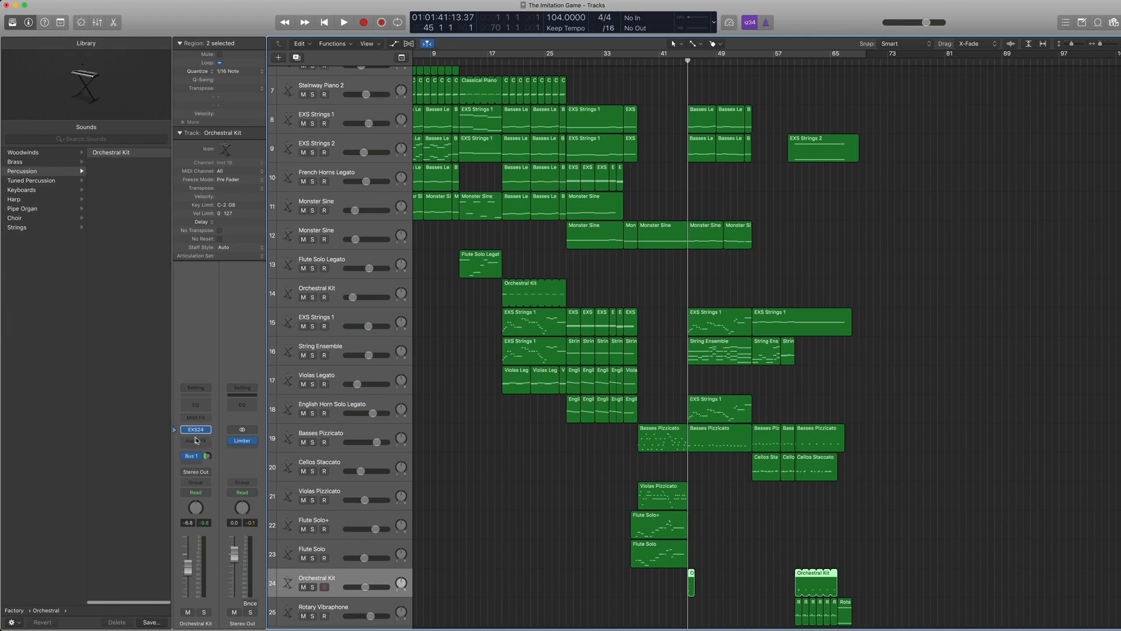
{"action": "double_click", "coordinate": [689, 582]}
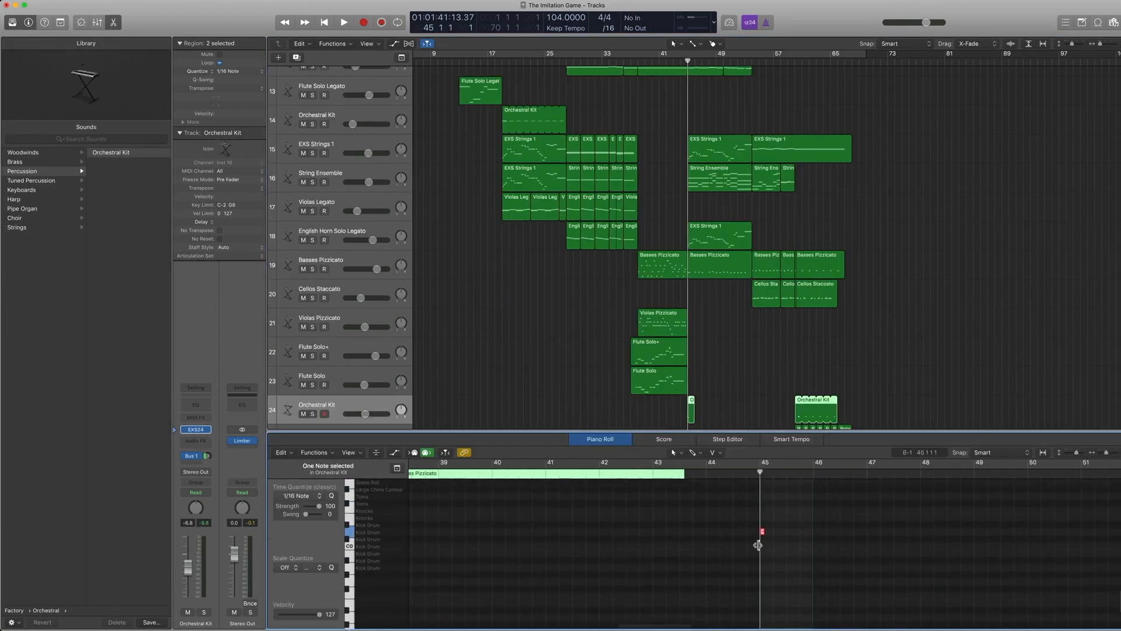
{"action": "left_click", "coordinate": [763, 533]}
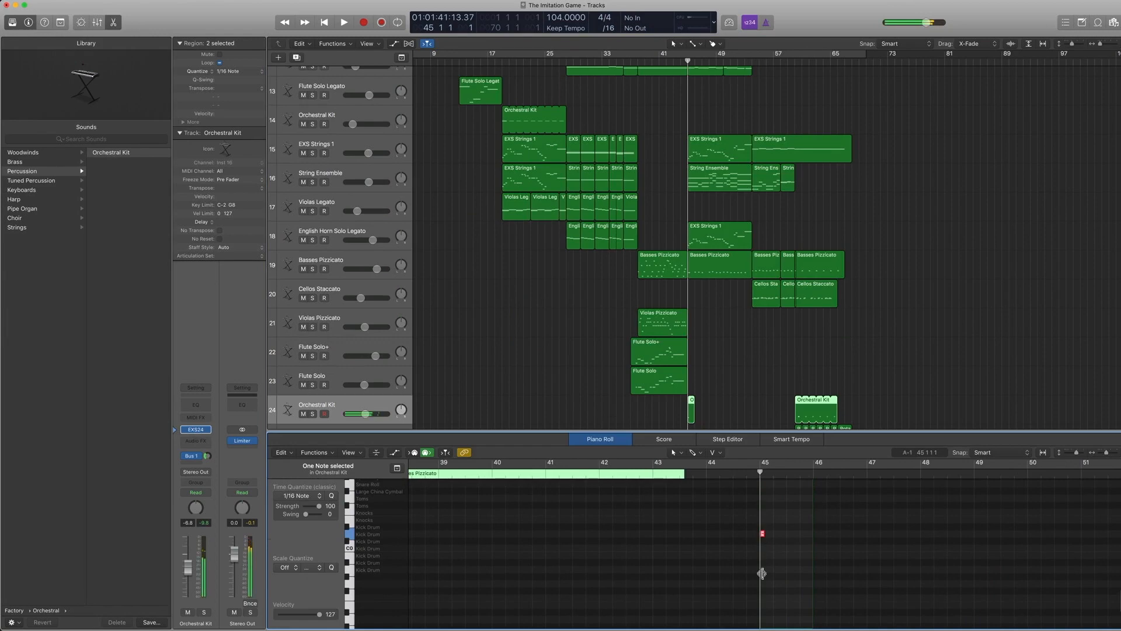
{"action": "double_click", "coordinate": [730, 430]}
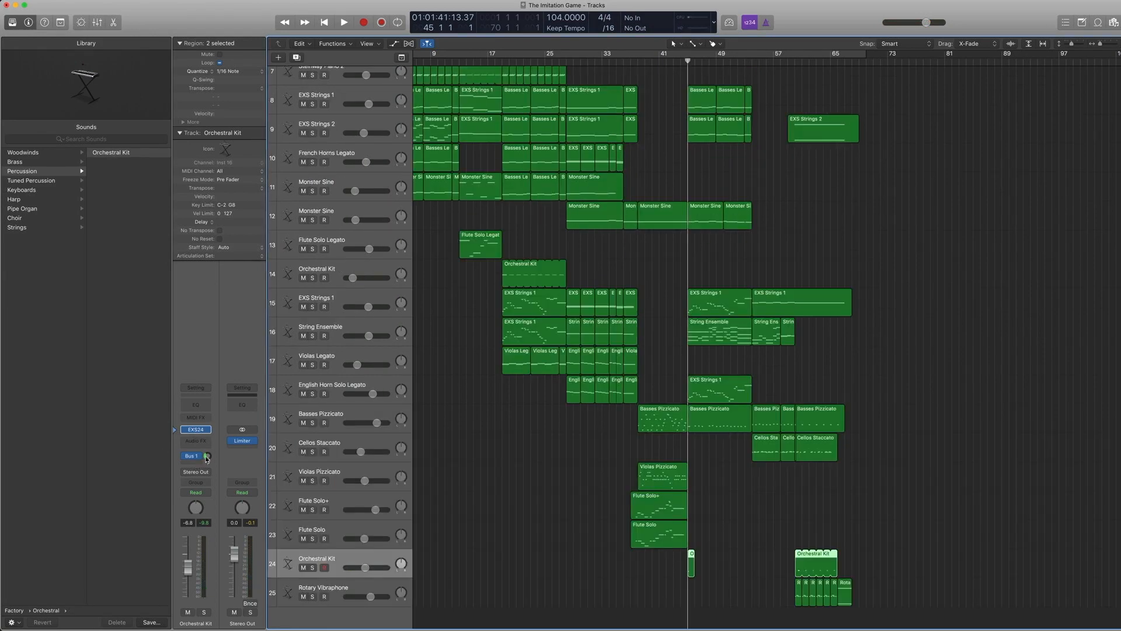
Return the playhead to bar 45 and replay the full arrangement with the Orchestral Kit hit.
{"action": "key", "text": "period"}
{"action": "key", "text": "period"}
{"action": "key", "text": "period"}
{"action": "key", "text": "period"}
{"action": "key", "text": "period"}
{"action": "key", "text": "period"}
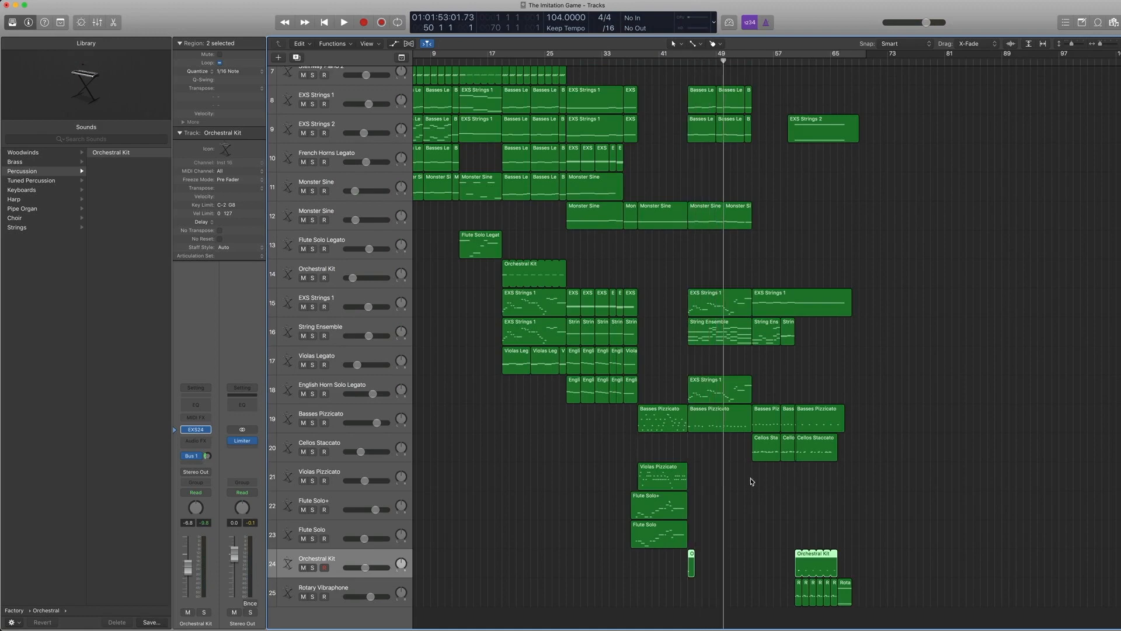
{"action": "key", "text": "comma"}
{"action": "key", "text": "comma"}
{"action": "key", "text": "comma"}
{"action": "key", "text": "comma"}
{"action": "key", "text": "comma"}
{"action": "key", "text": "comma"}
{"action": "key", "text": "space"}
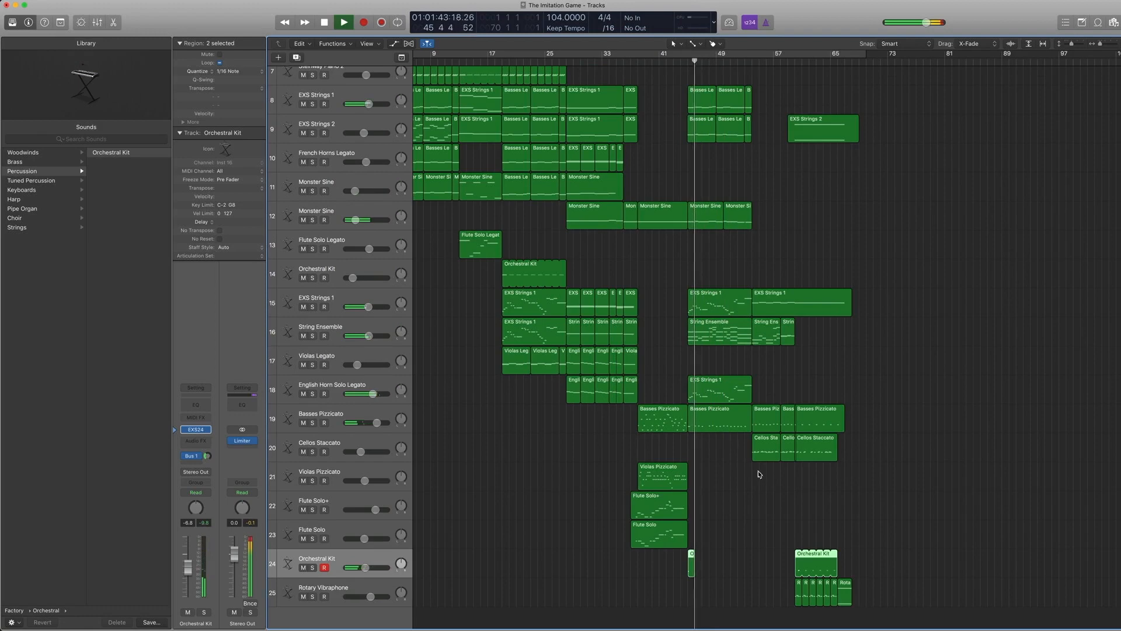
{"action": "key", "text": "space"}
Select the String Ensemble track, show its library sound, play its regions soloed from bar 45, and turn solo off.
{"action": "left_click", "coordinate": [712, 339]}
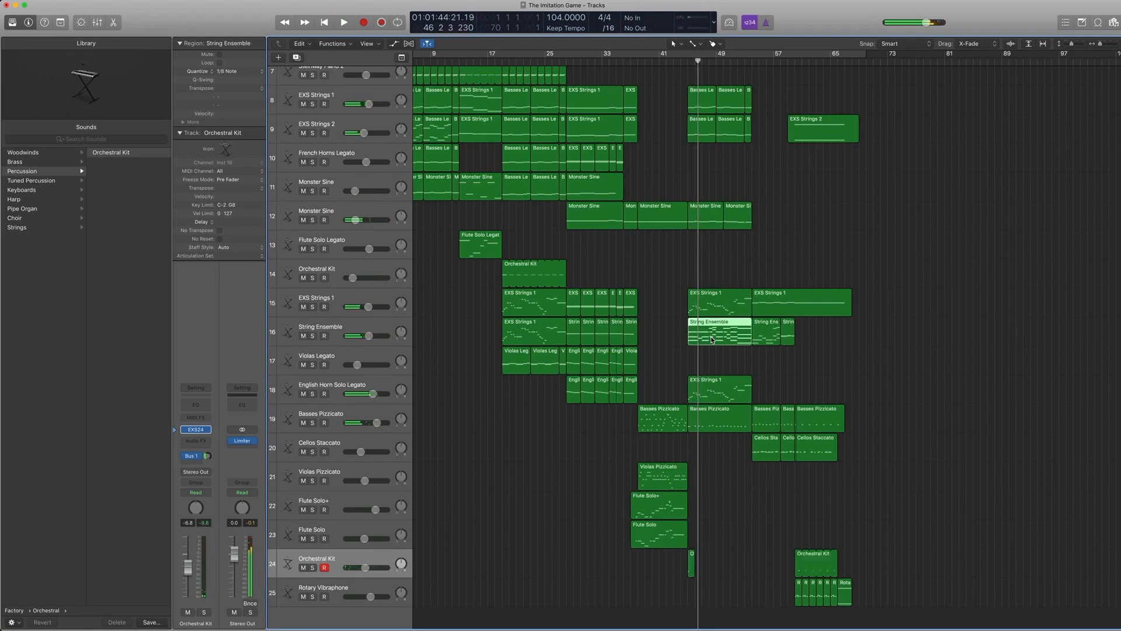
{"action": "key", "text": "comma"}
{"action": "key", "text": "comma"}
{"action": "left_click", "coordinate": [370, 330]}
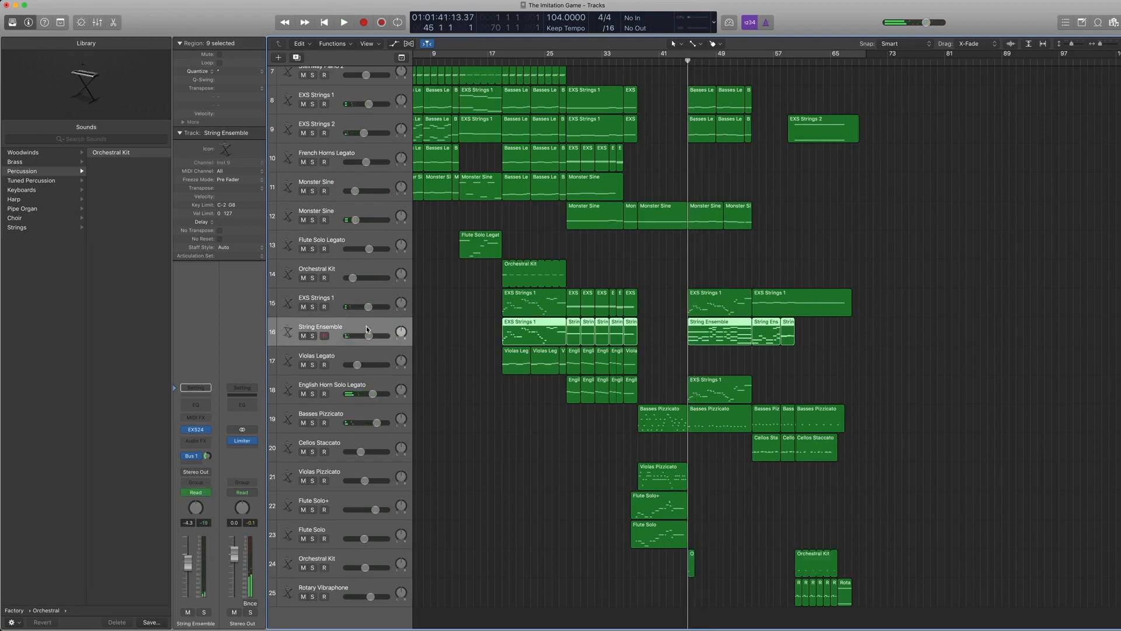
{"action": "left_click", "coordinate": [174, 429]}
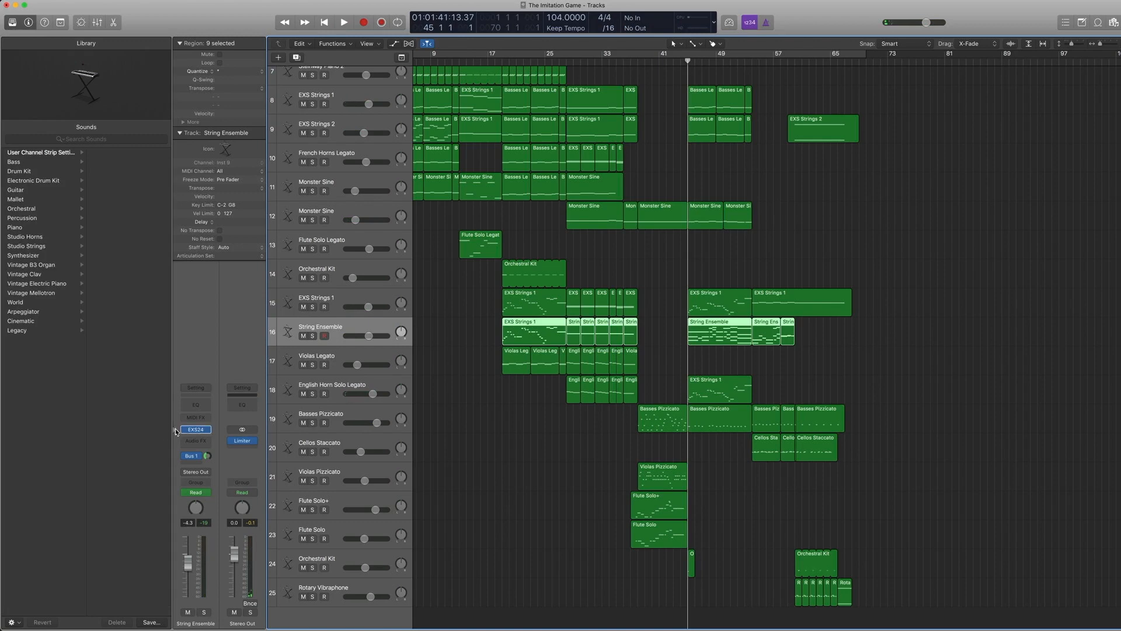
{"action": "key", "text": "ctrl+s"}
{"action": "key", "text": "space"}
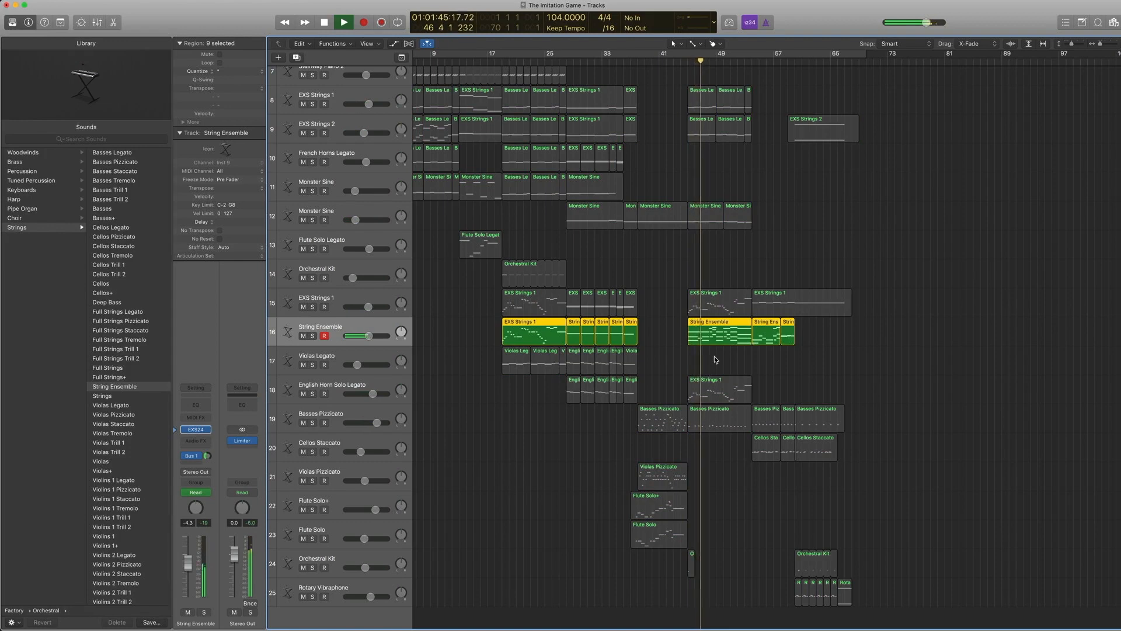
{"action": "key", "text": "ctrl+s"}
{"action": "key", "text": "space"}
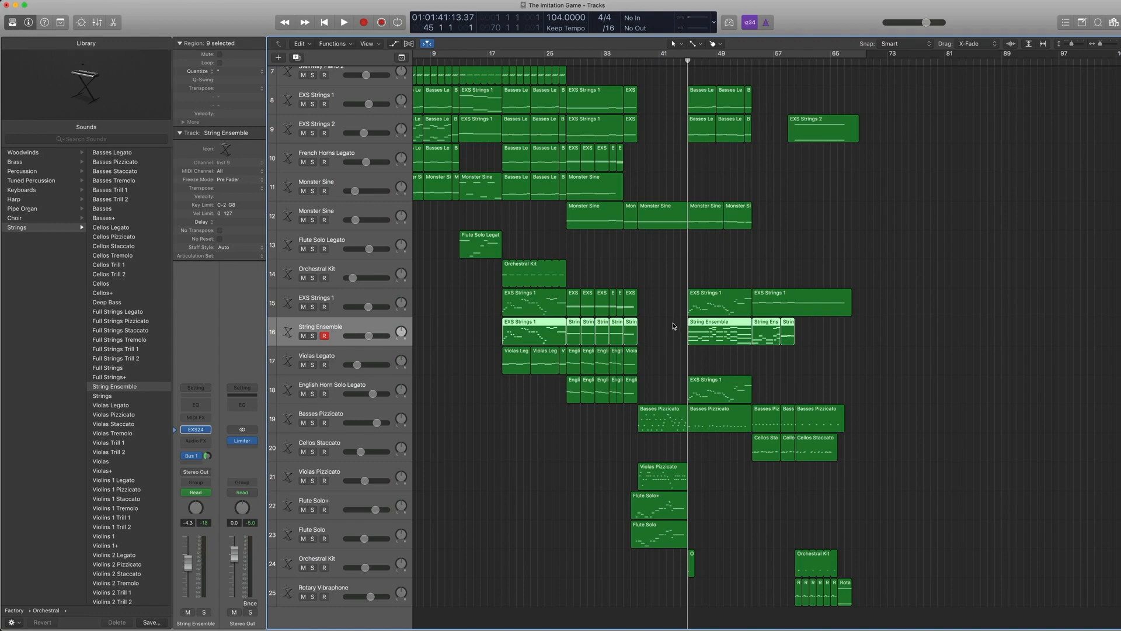
Select the bar 45 regions on tracks 15, 16, 18 and 19, play them soloed together, and turn solo off.
{"action": "left_click", "coordinate": [671, 302]}
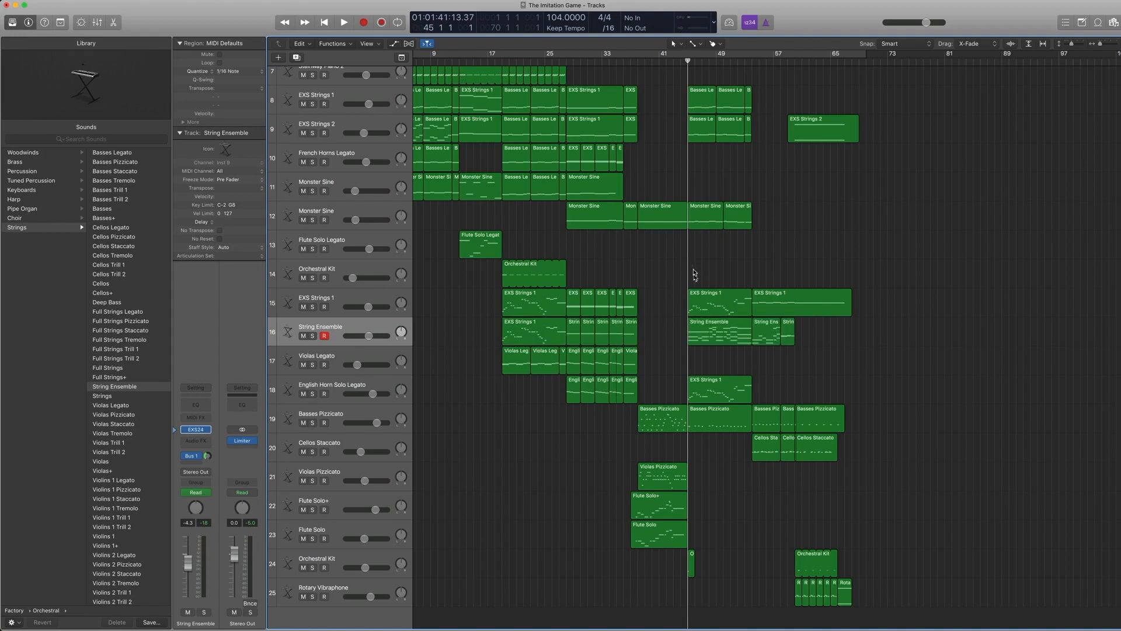
{"action": "left_click_drag", "start_coordinate": [694, 269], "coordinate": [741, 479]}
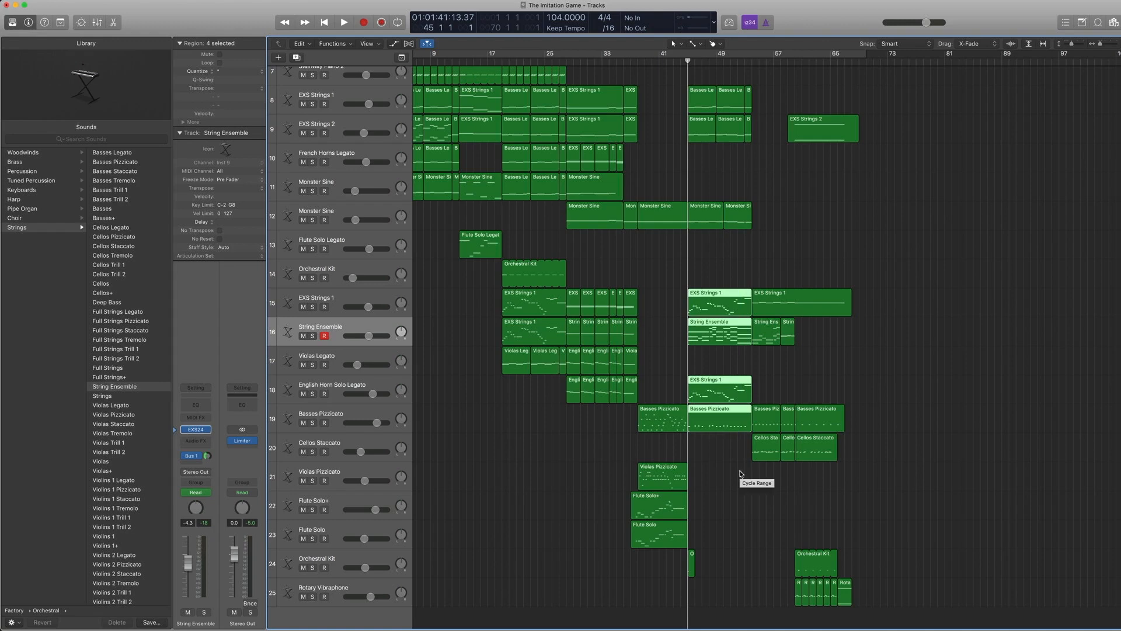
{"action": "left_click_drag", "start_coordinate": [740, 471], "coordinate": [732, 287]}
{"action": "key", "text": "ctrl+s"}
{"action": "key", "text": "space"}
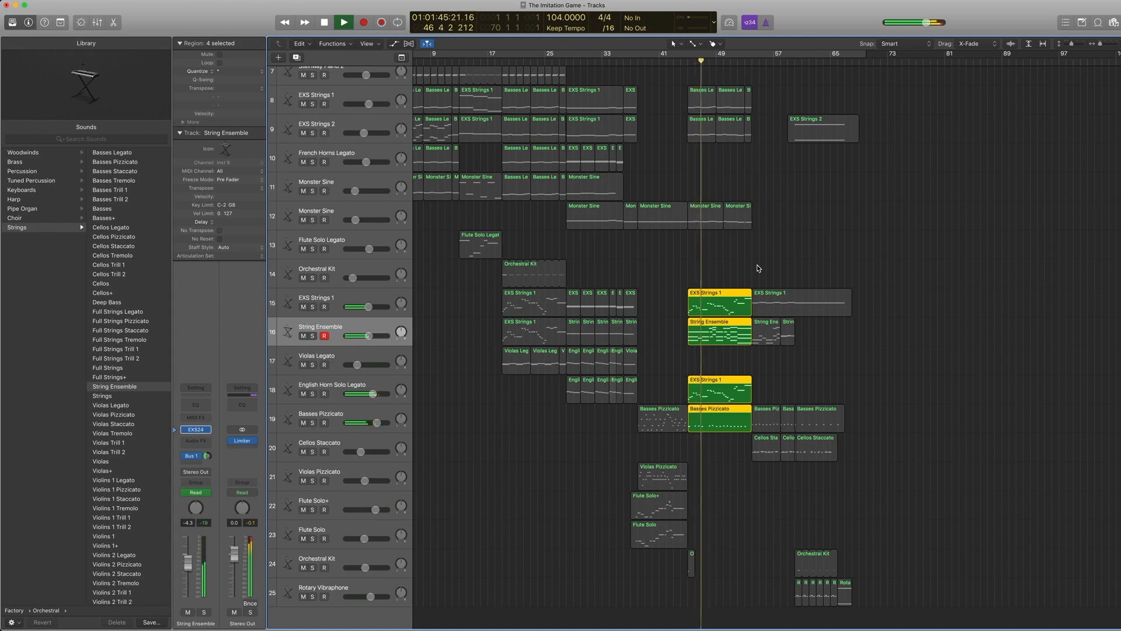
{"action": "key", "text": "space"}
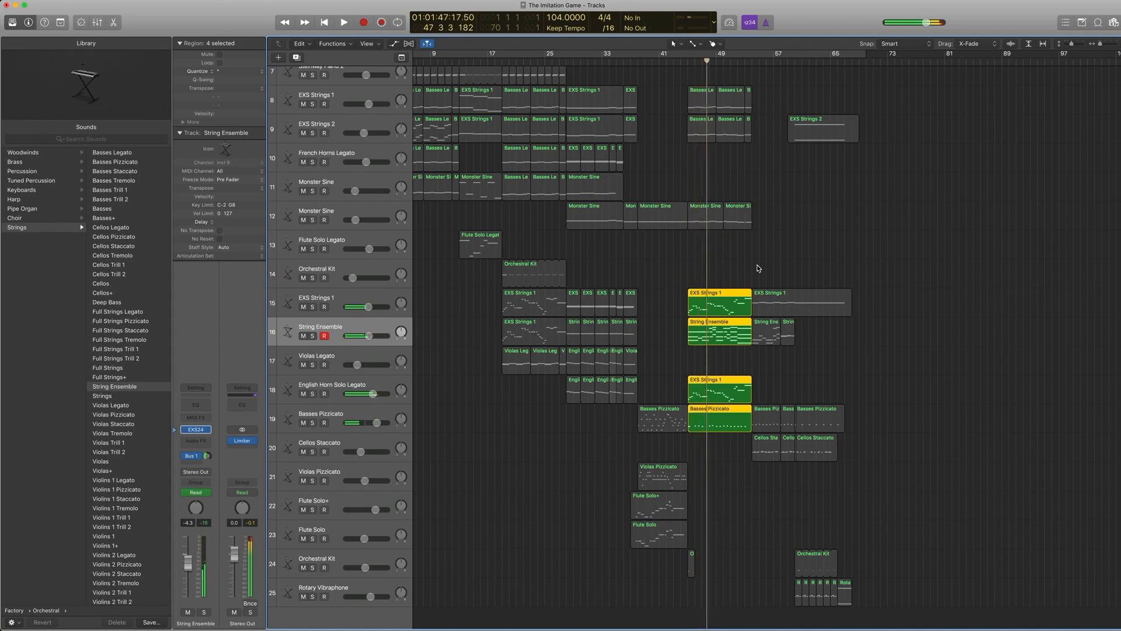
{"action": "key", "text": "ctrl+s"}
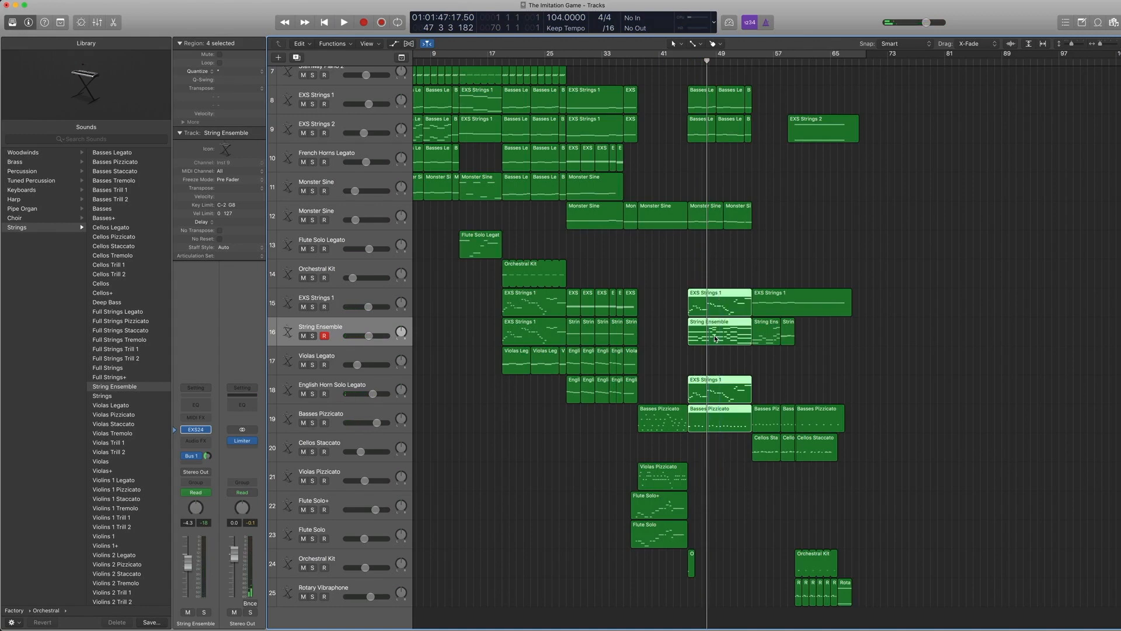
Point out the String Ensemble region at bar 45, and select the last two Monster Sine regions on track 12.
{"action": "left_click_drag", "start_coordinate": [676, 336], "coordinate": [703, 337]}
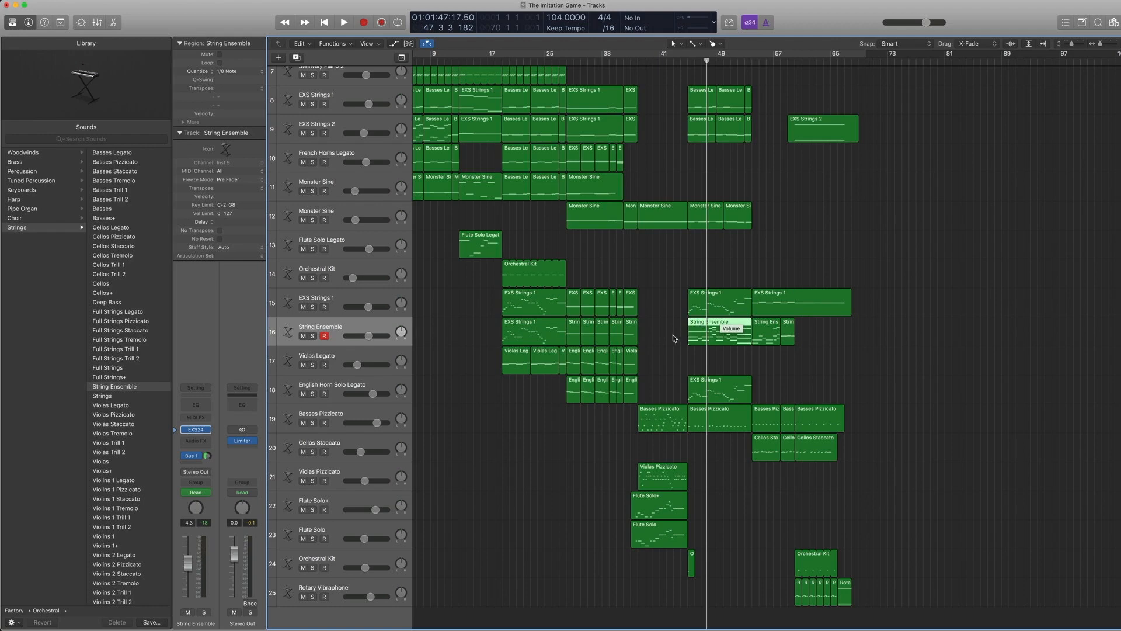
{"action": "left_click_drag", "start_coordinate": [674, 337], "coordinate": [712, 335]}
{"action": "scroll", "coordinate": [724, 269], "scroll_direction": "up", "scroll_amount": 3}
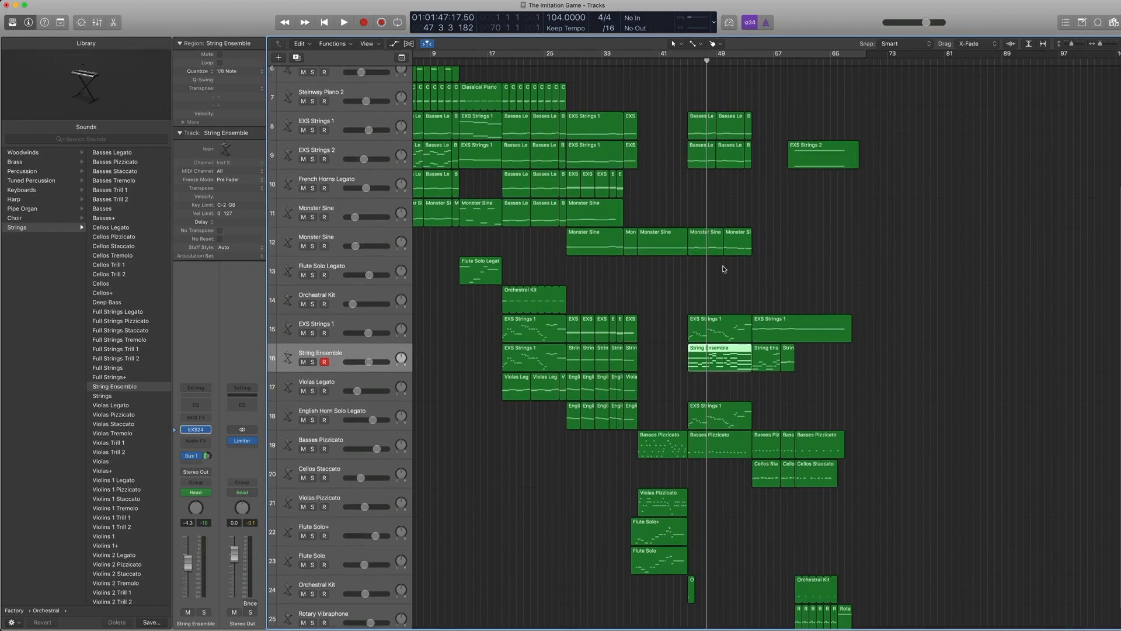
{"action": "left_click_drag", "start_coordinate": [798, 276], "coordinate": [708, 253]}
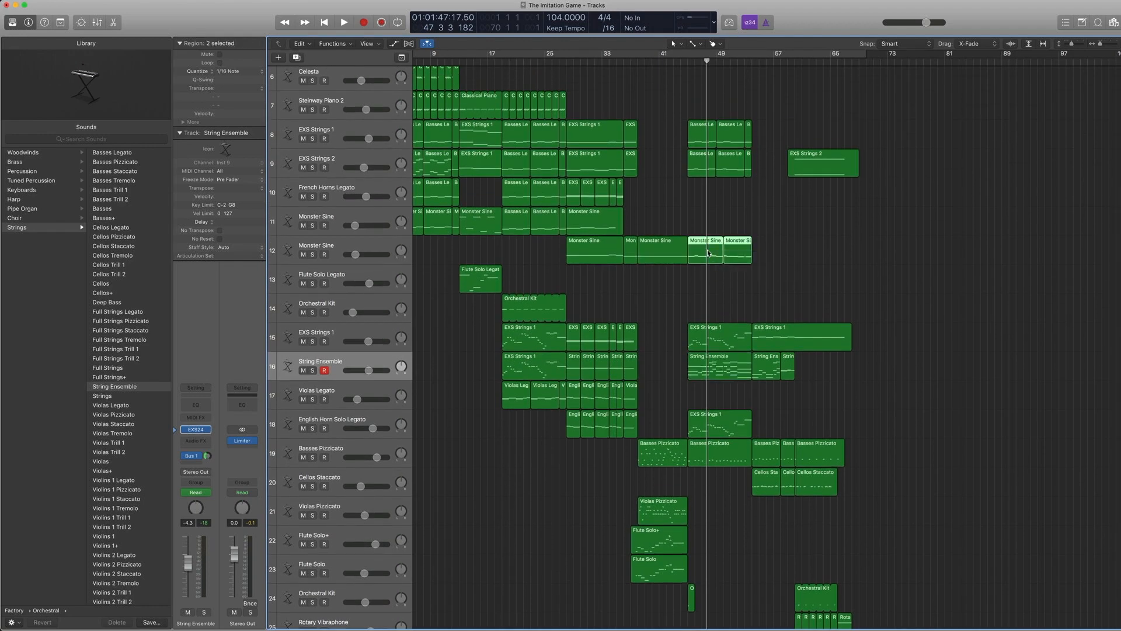
Select the six Basses Legato regions from bar 45 on tracks 8 and 9, play them soloed, and turn solo off.
{"action": "scroll", "coordinate": [724, 251], "scroll_direction": "up", "scroll_amount": 2}
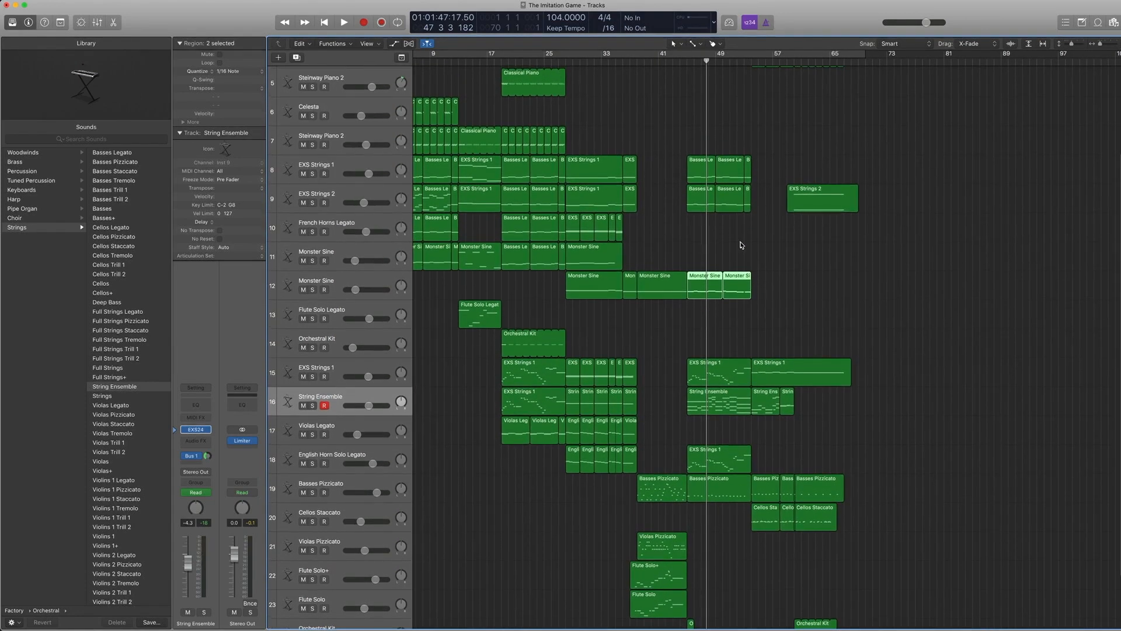
{"action": "left_click_drag", "start_coordinate": [756, 241], "coordinate": [701, 167]}
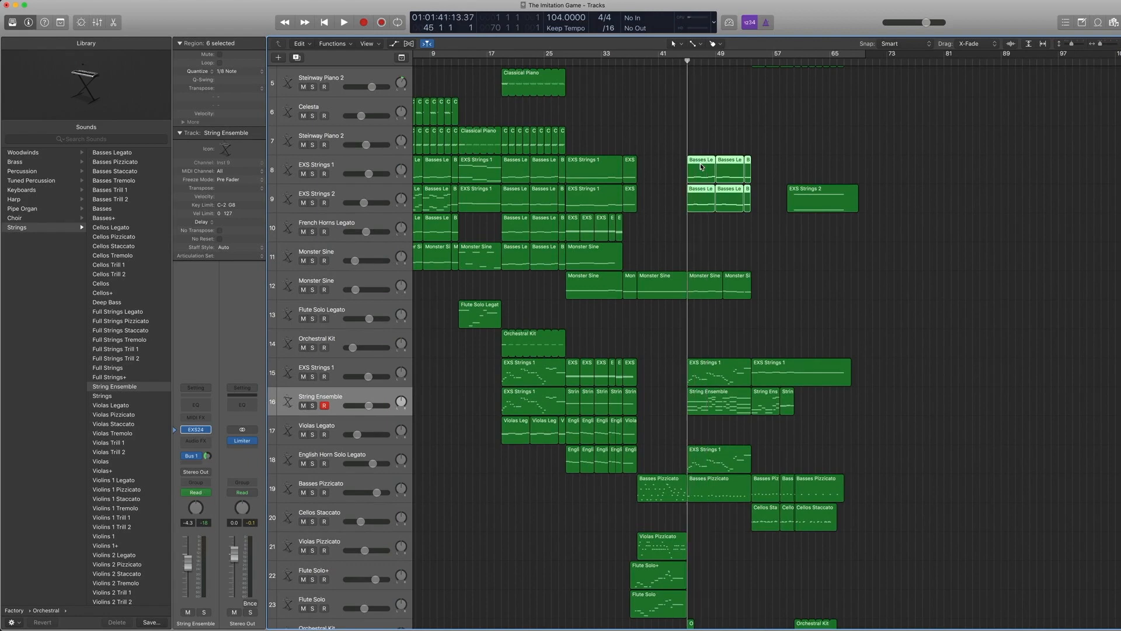
{"action": "key", "text": "ctrl+s"}
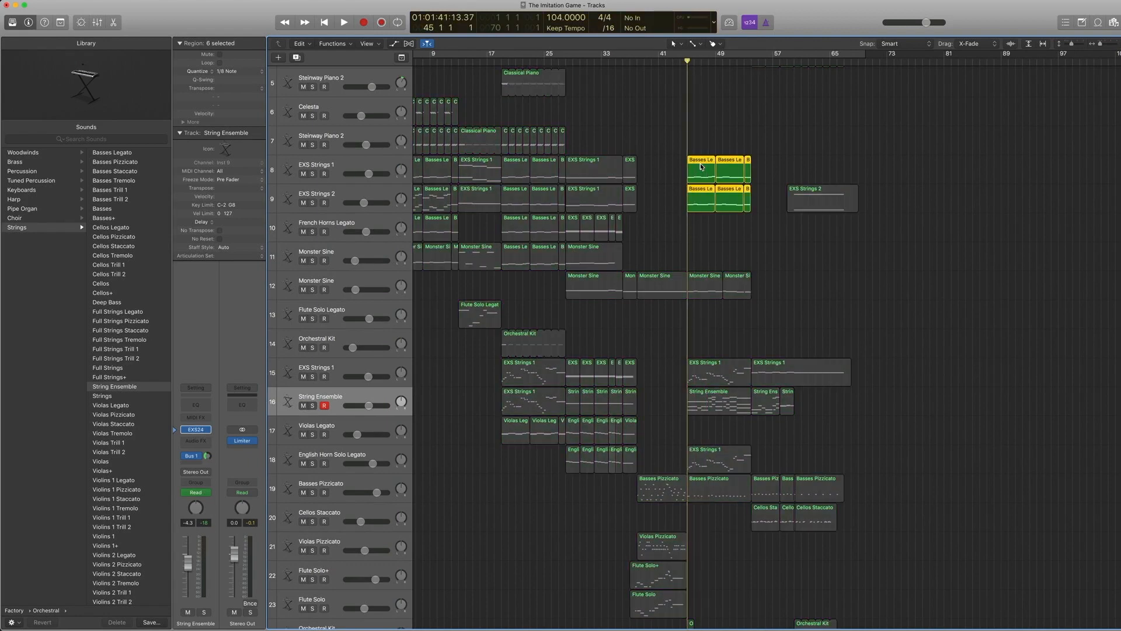
{"action": "key", "text": "space"}
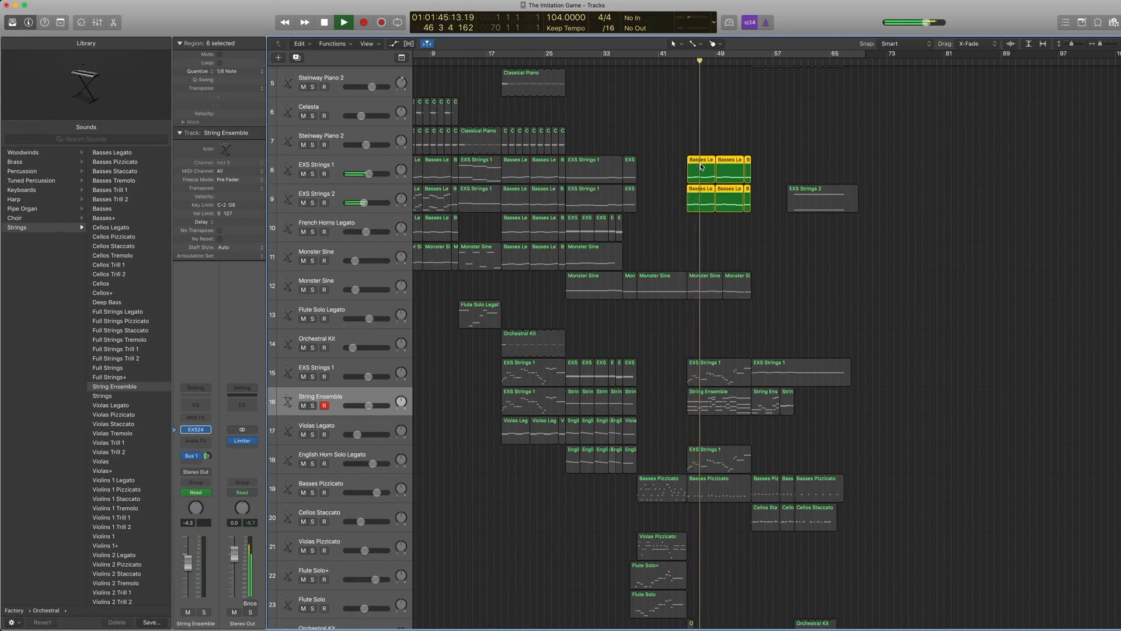
{"action": "key", "text": "space"}
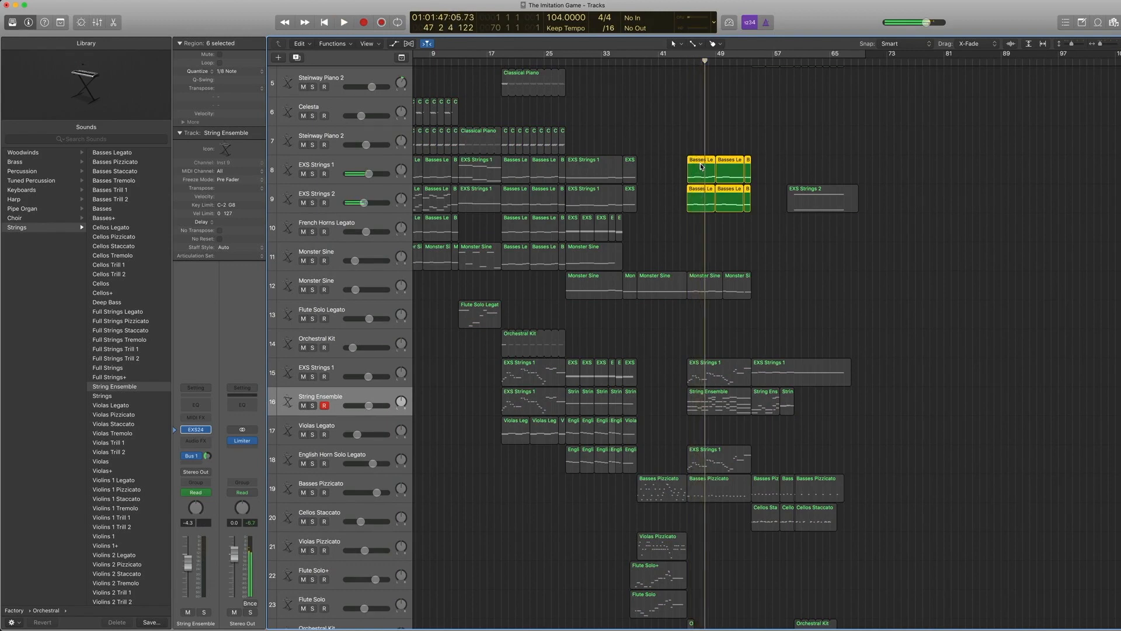
{"action": "left_click", "coordinate": [694, 201]}
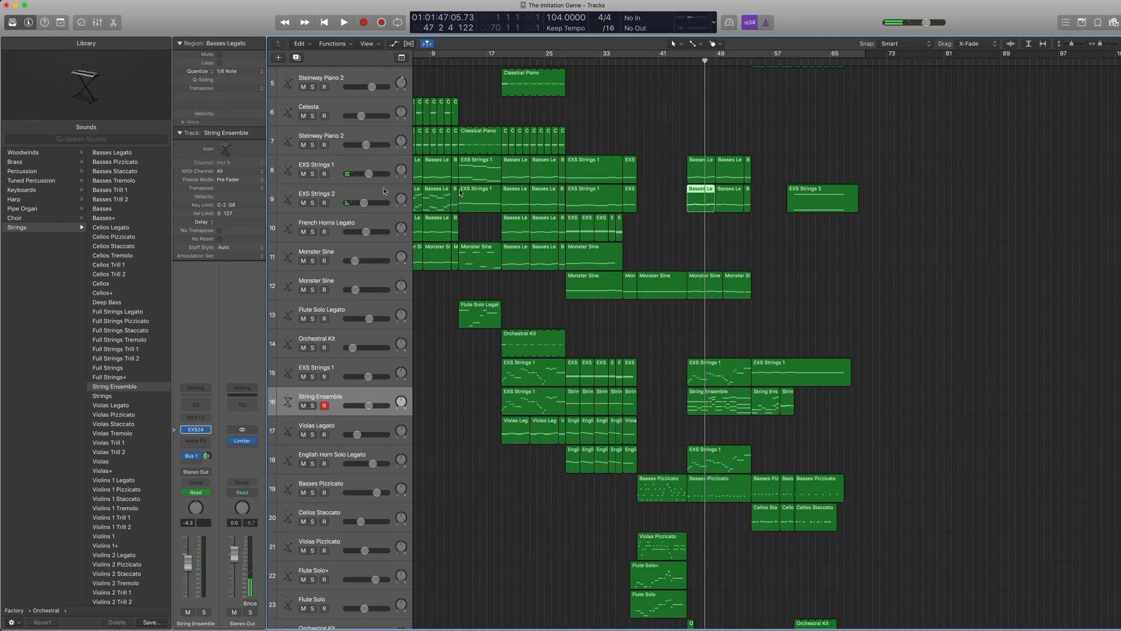
Select the Steinway Piano 2 regions on track 4, show their notes in the Piano Roll, and play them soloed from bar 54.
{"action": "scroll", "coordinate": [787, 182], "scroll_direction": "up", "scroll_amount": 5}
{"action": "scroll", "coordinate": [786, 182], "scroll_direction": "right", "scroll_amount": 3}
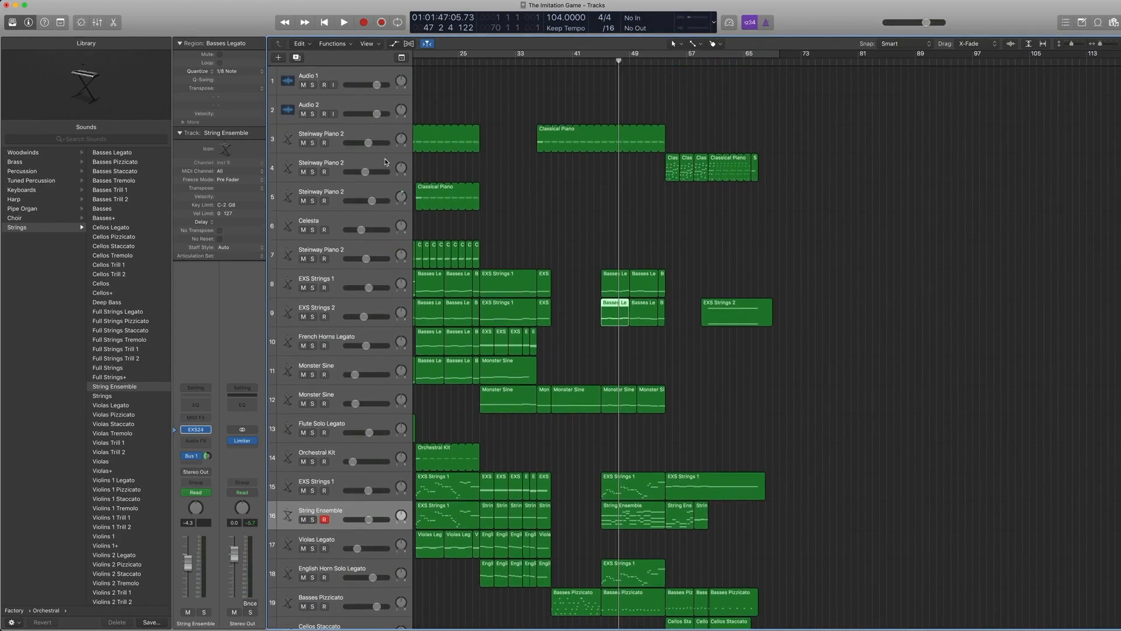
{"action": "left_click", "coordinate": [384, 162]}
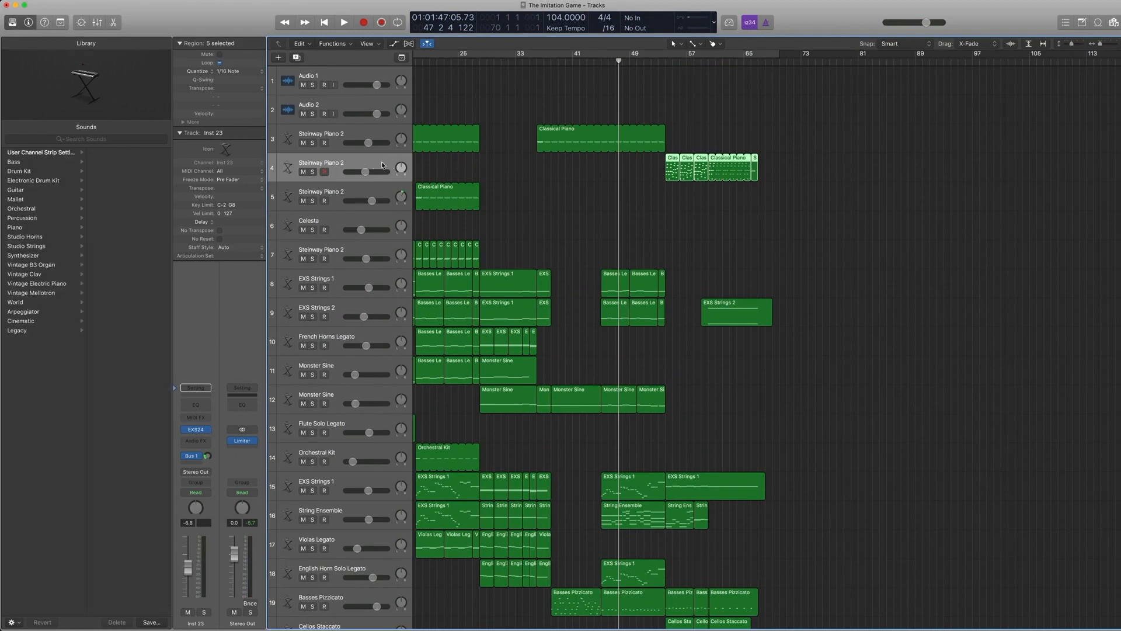
{"action": "left_click_drag", "start_coordinate": [804, 194], "coordinate": [710, 181]}
{"action": "double_click", "coordinate": [675, 165]}
{"action": "double_click", "coordinate": [666, 61]}
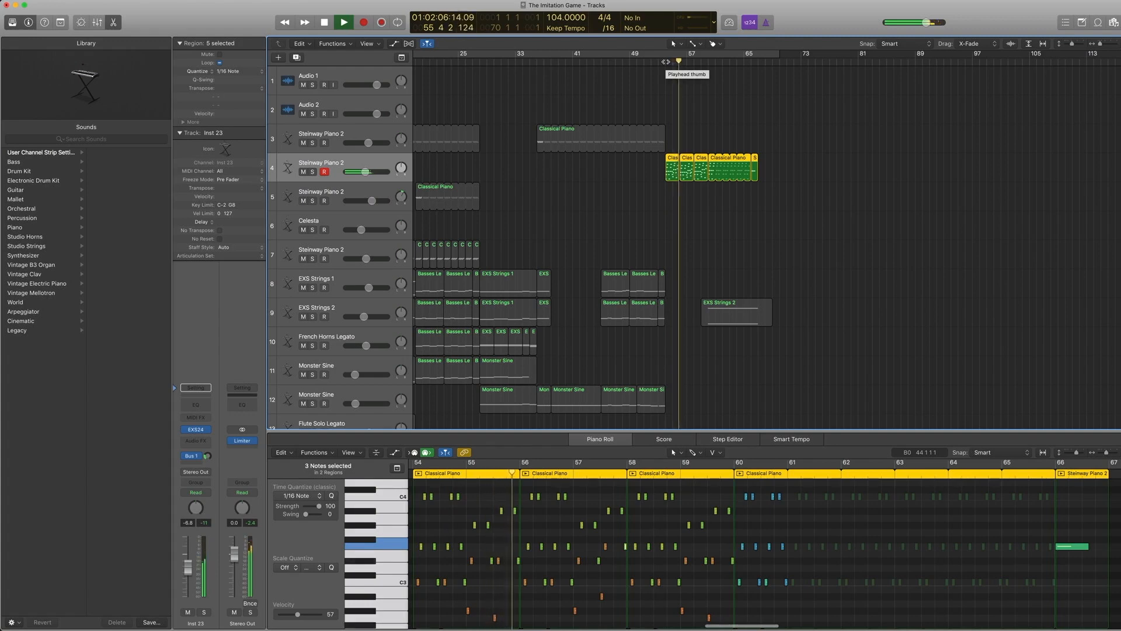
{"action": "key", "text": "space"}
{"action": "left_click", "coordinate": [666, 61]}
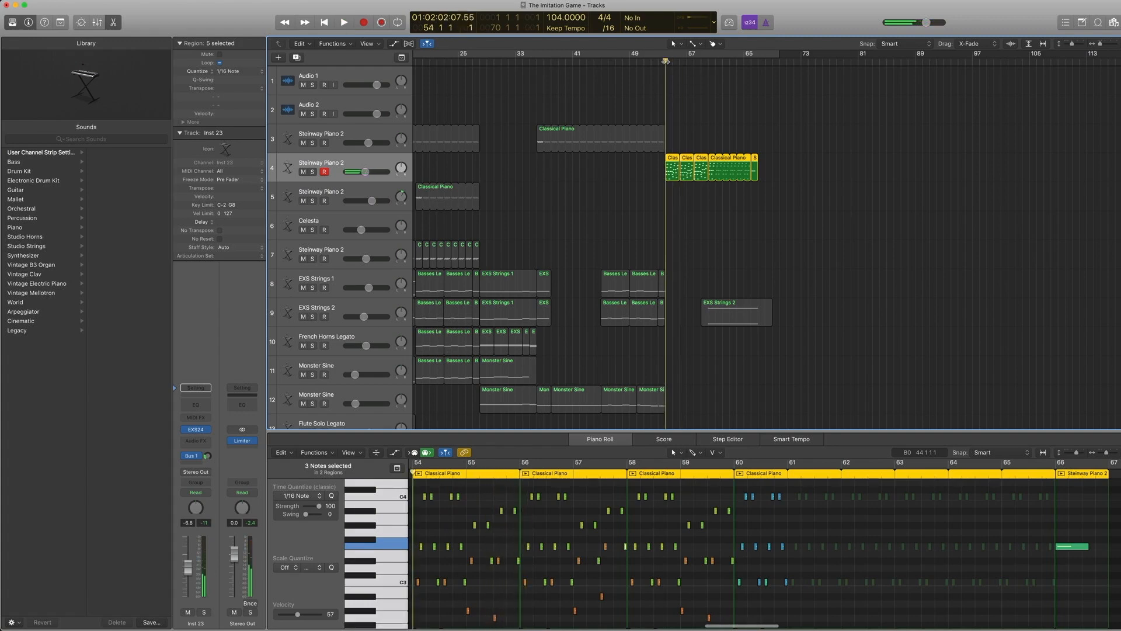
Play the soloed track 4 piano regions from bar 60 and near bar 66, and turn solo off.
{"action": "scroll", "coordinate": [668, 65], "scroll_direction": "left", "scroll_amount": 1}
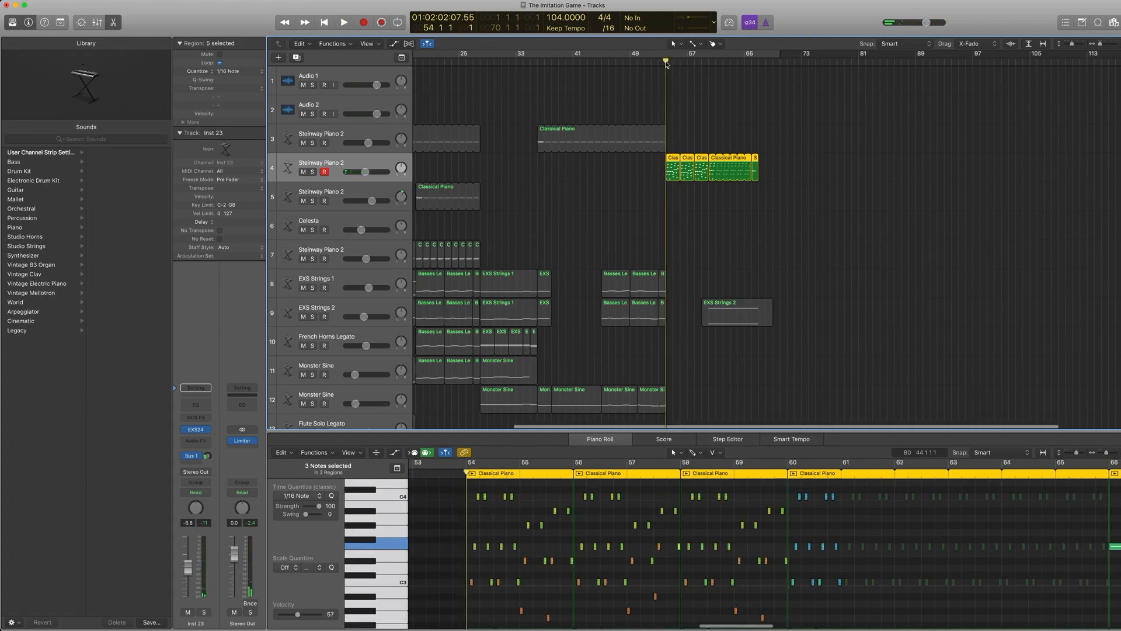
{"action": "left_click", "coordinate": [708, 63]}
{"action": "key", "text": "space"}
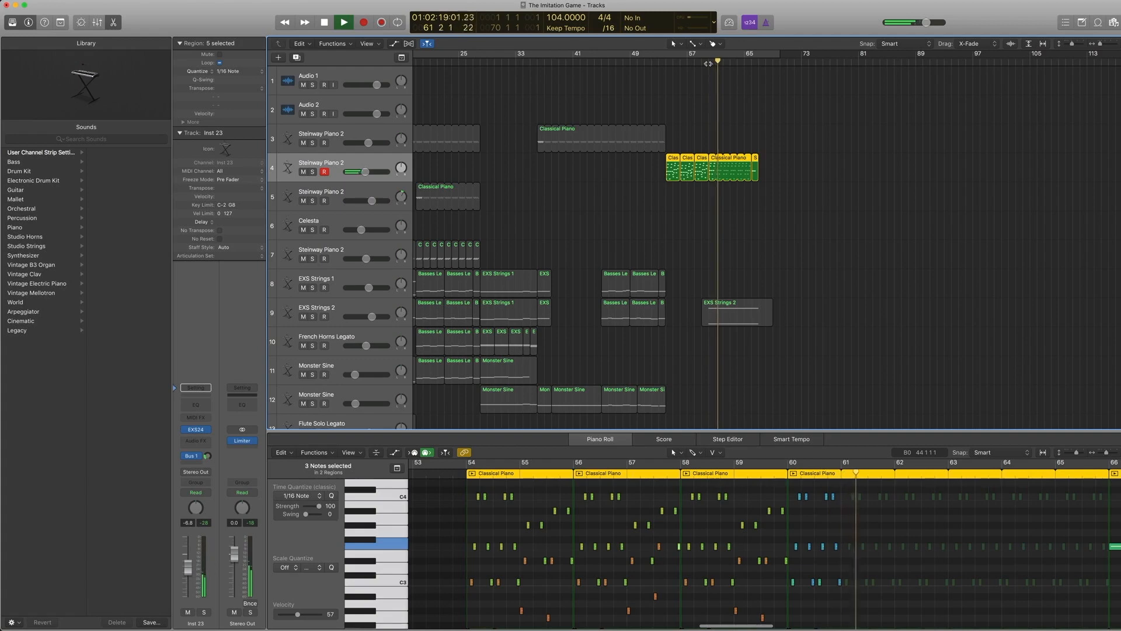
{"action": "key", "text": "space"}
{"action": "key", "text": "space"}
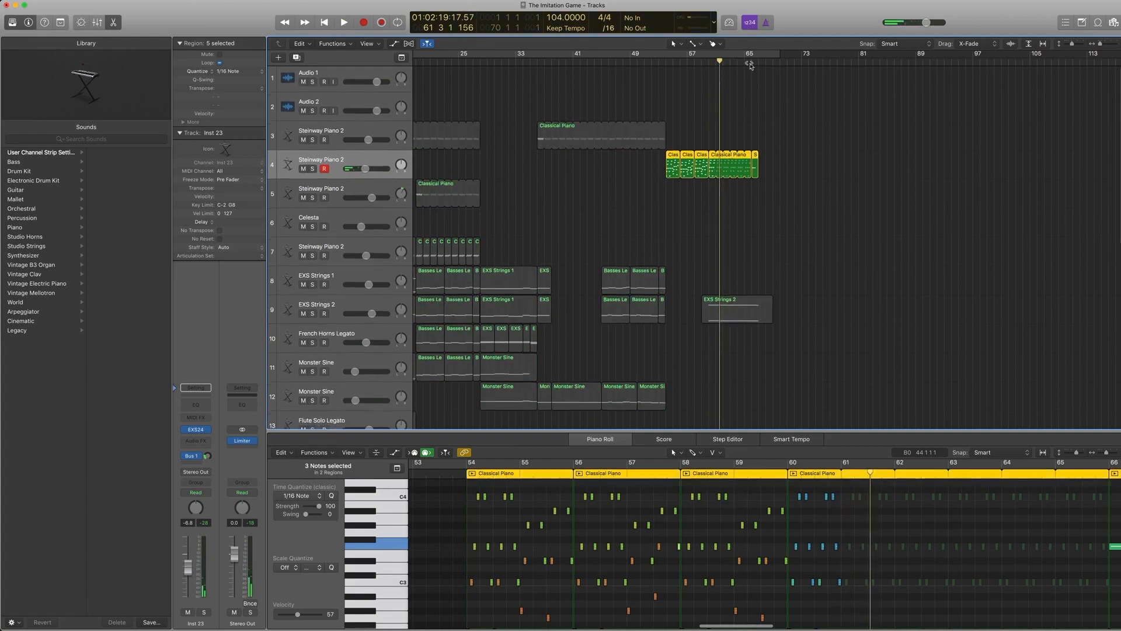
{"action": "left_click", "coordinate": [748, 61]}
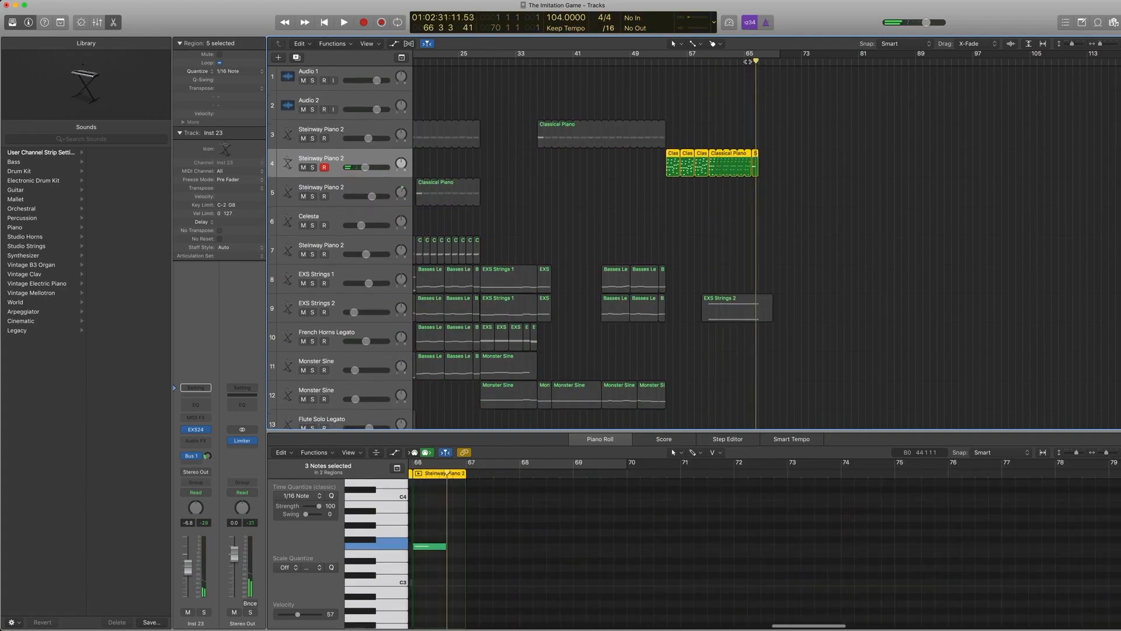
{"action": "key", "text": "space"}
Select the EXS Strings 2 region at bar 59 on track 9, play the arrangement there, and select the region's two long notes.
{"action": "scroll", "coordinate": [700, 249], "scroll_direction": "down", "scroll_amount": 4}
{"action": "left_click", "coordinate": [730, 198]}
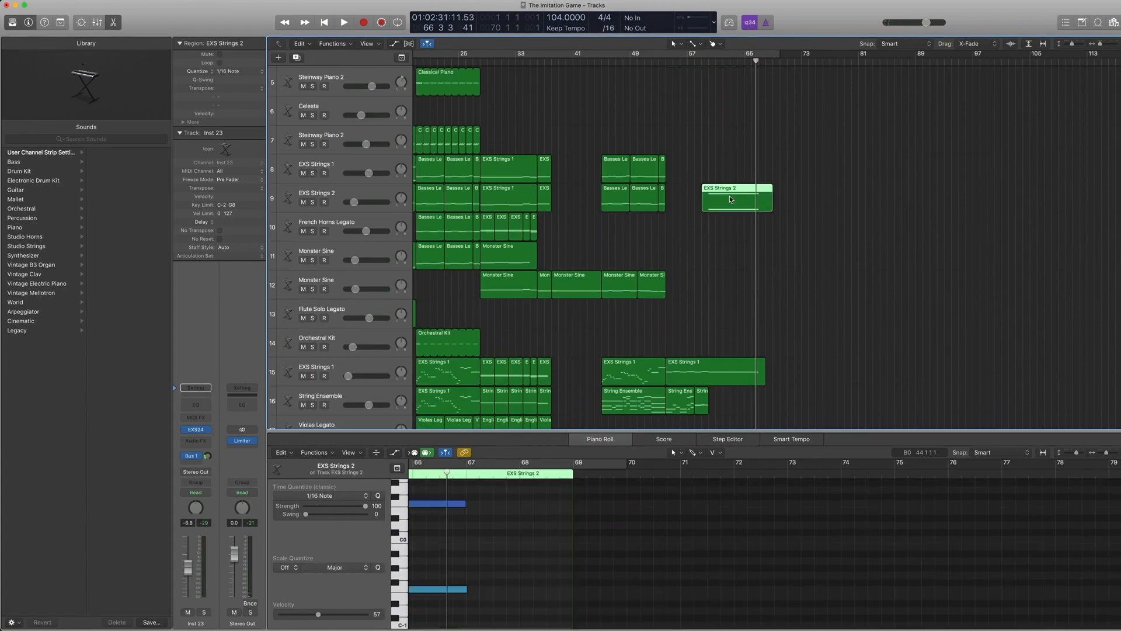
{"action": "key", "text": "space"}
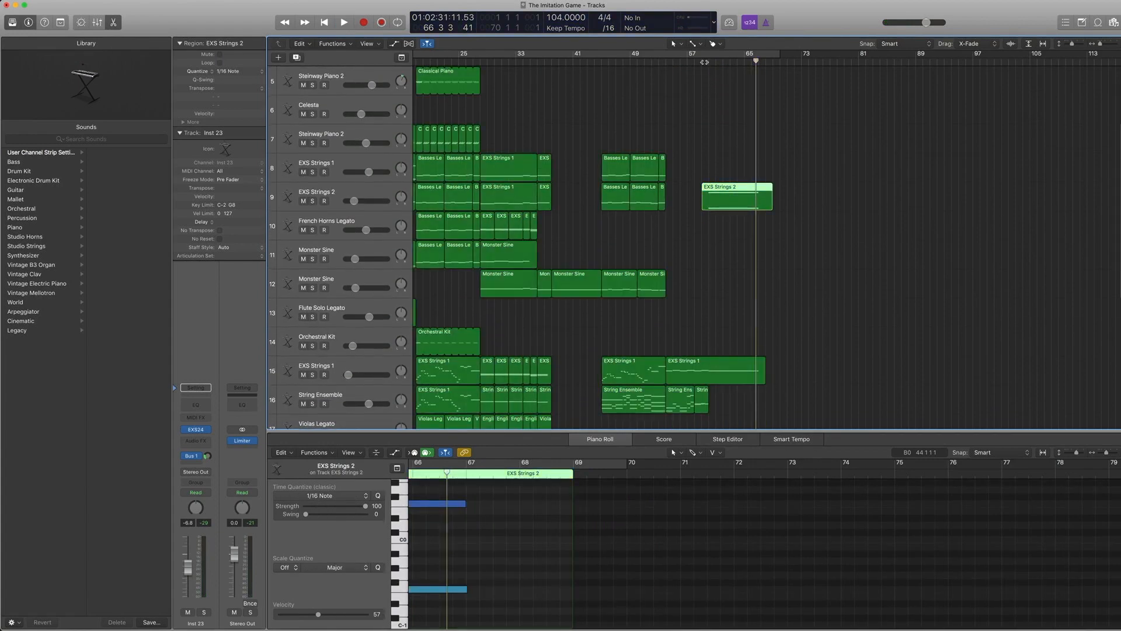
{"action": "left_click", "coordinate": [705, 61]}
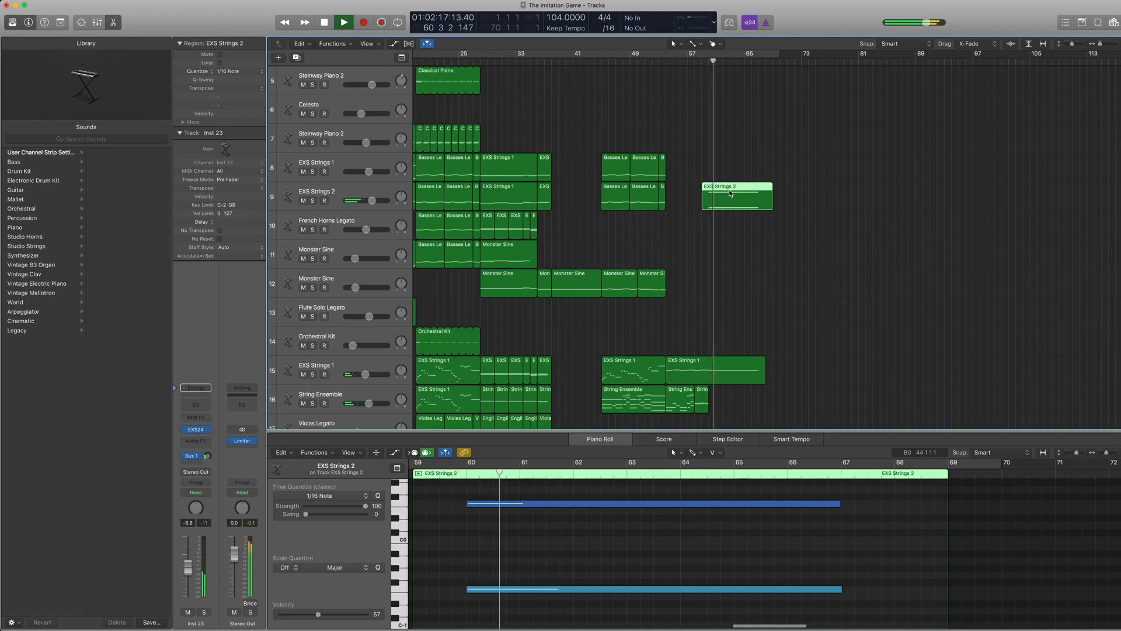
{"action": "key", "text": "space"}
{"action": "left_click_drag", "start_coordinate": [573, 597], "coordinate": [580, 505]}
{"action": "left_click", "coordinate": [581, 505]}
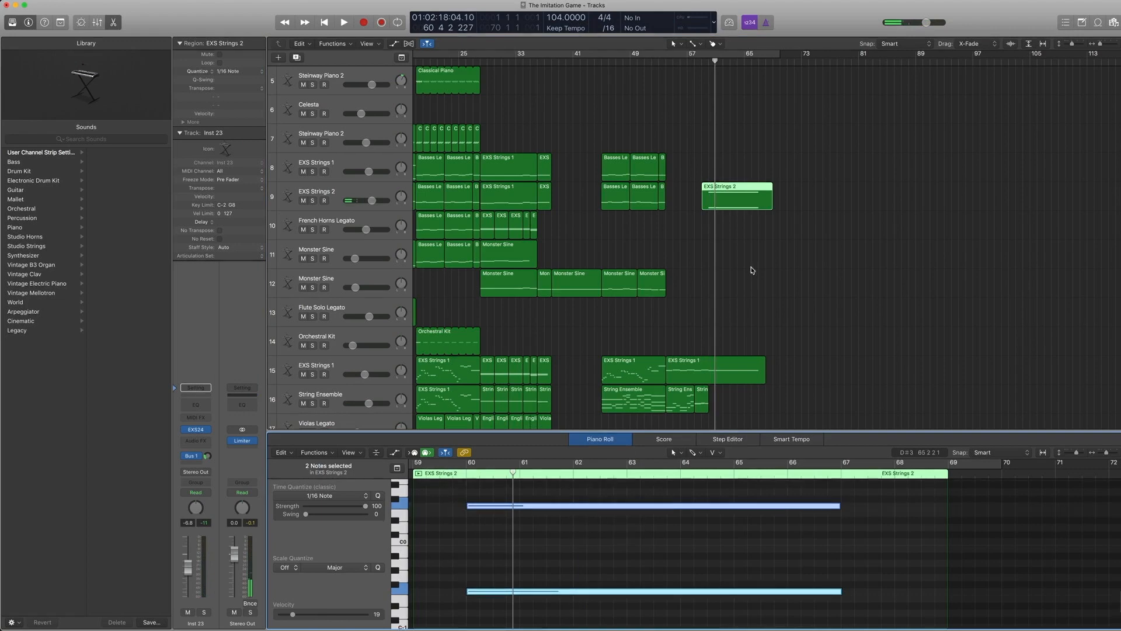
Select the EXS Strings 1 region at bar 54 on track 15, play it soloed, and turn solo off.
{"action": "scroll", "coordinate": [745, 286], "scroll_direction": "down", "scroll_amount": 2}
{"action": "left_click", "coordinate": [734, 323]}
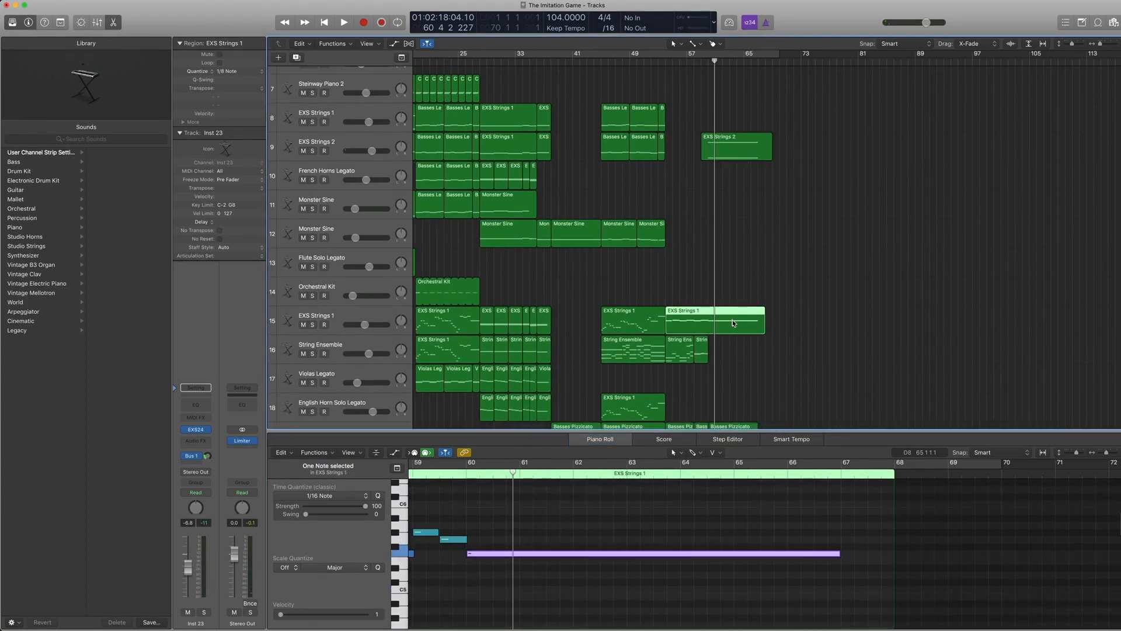
{"action": "key", "text": "space"}
{"action": "key", "text": "ctrl+s"}
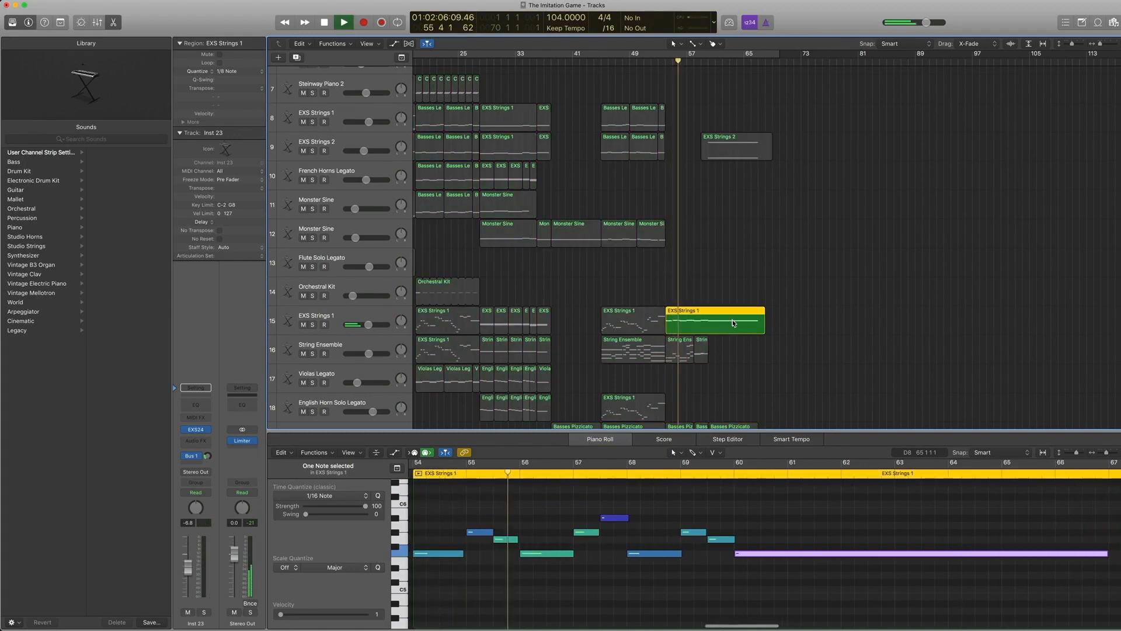
{"action": "key", "text": "space"}
{"action": "key", "text": "ctrl+s"}
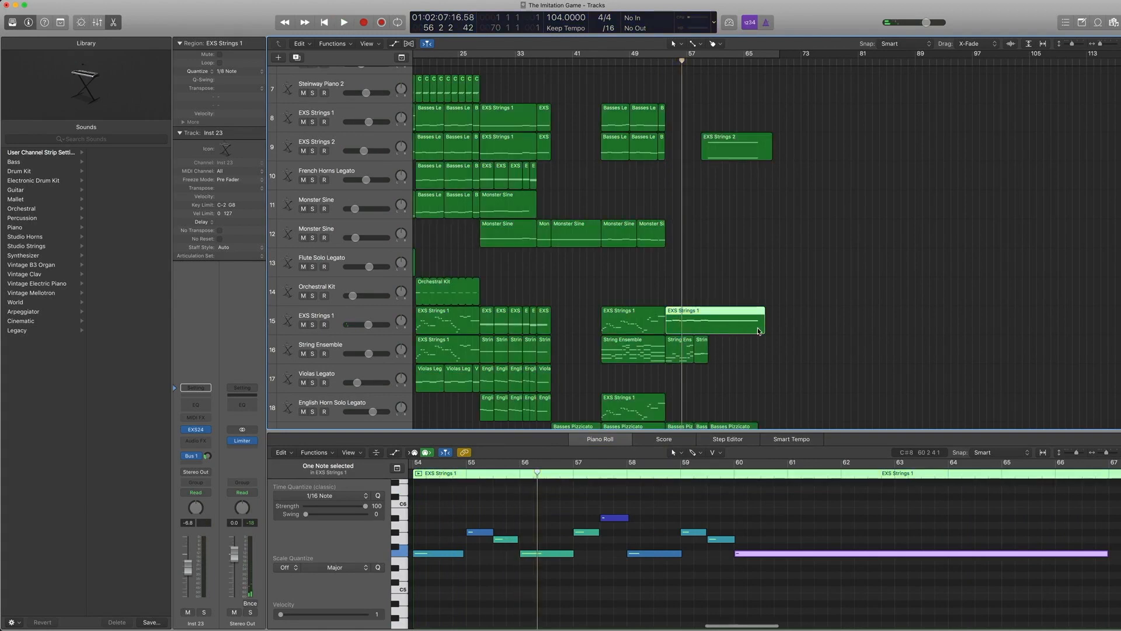
Show the volume automation, examine the curves on the EXS Strings 1 and EXS Strings 2 tracks, and hide the automation.
{"action": "key", "text": "a"}
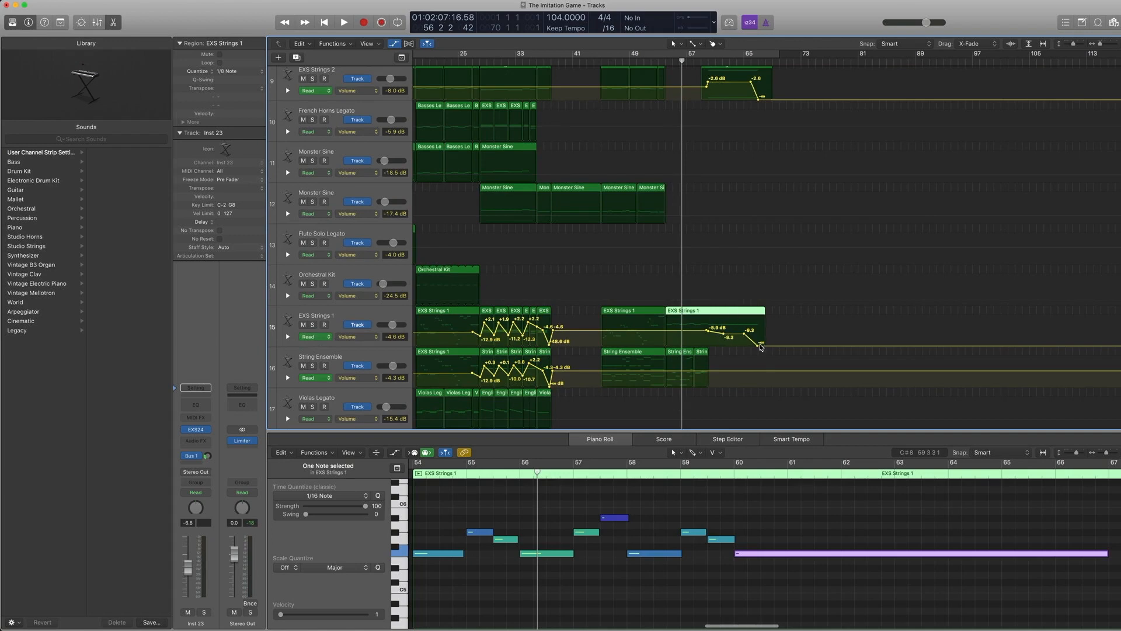
{"action": "scroll", "coordinate": [764, 172], "scroll_direction": "up", "scroll_amount": 3}
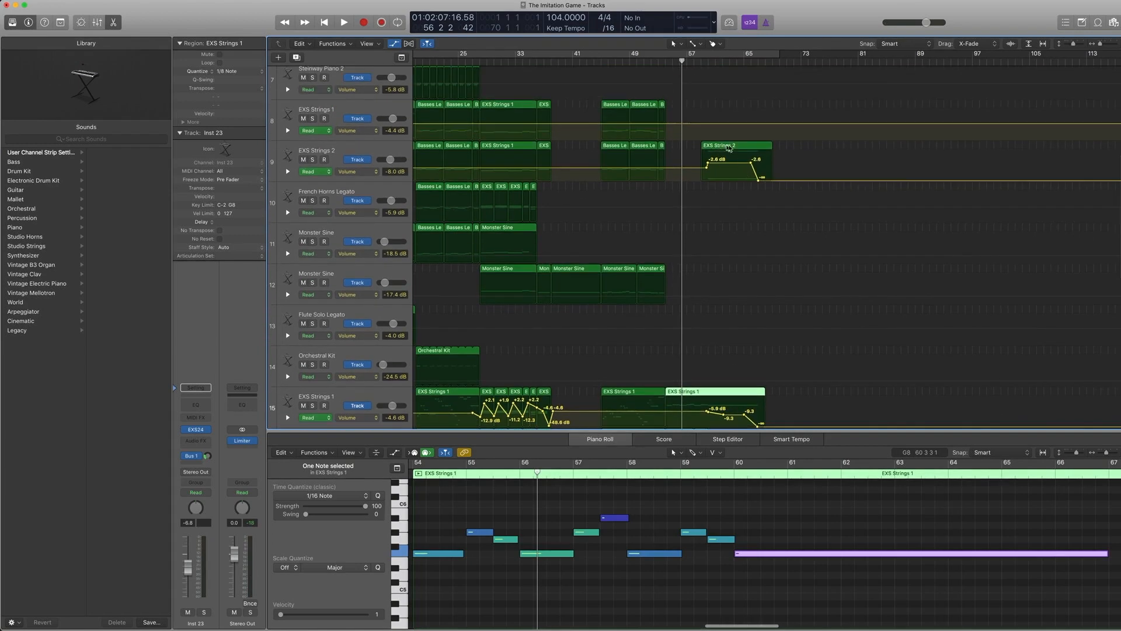
{"action": "scroll", "coordinate": [759, 167], "scroll_direction": "down", "scroll_amount": 5}
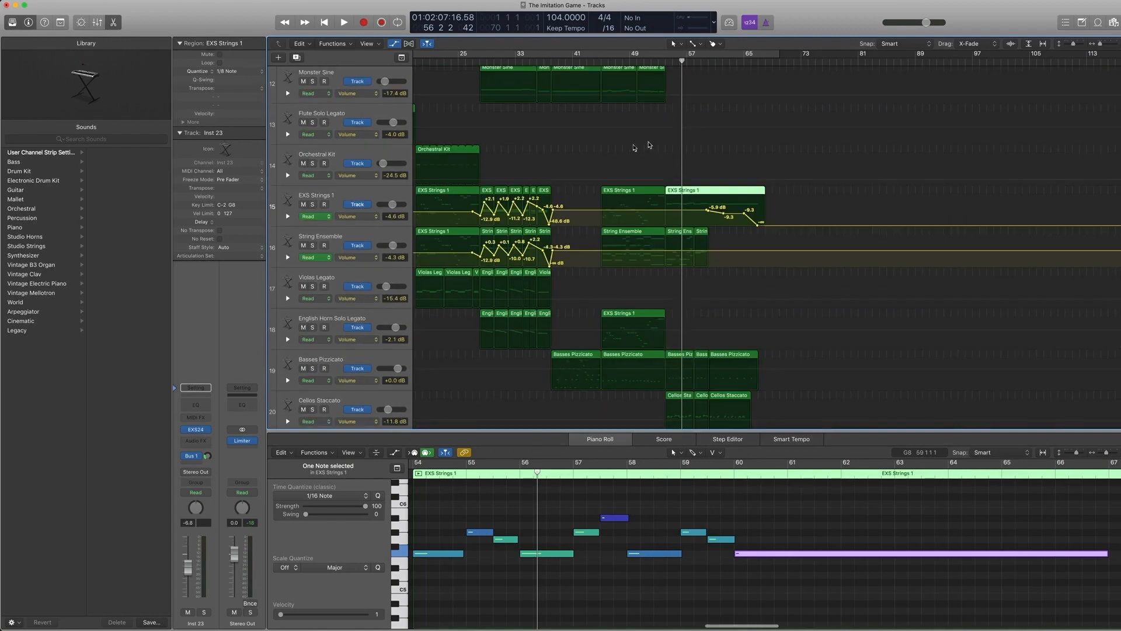
{"action": "key", "text": "a"}
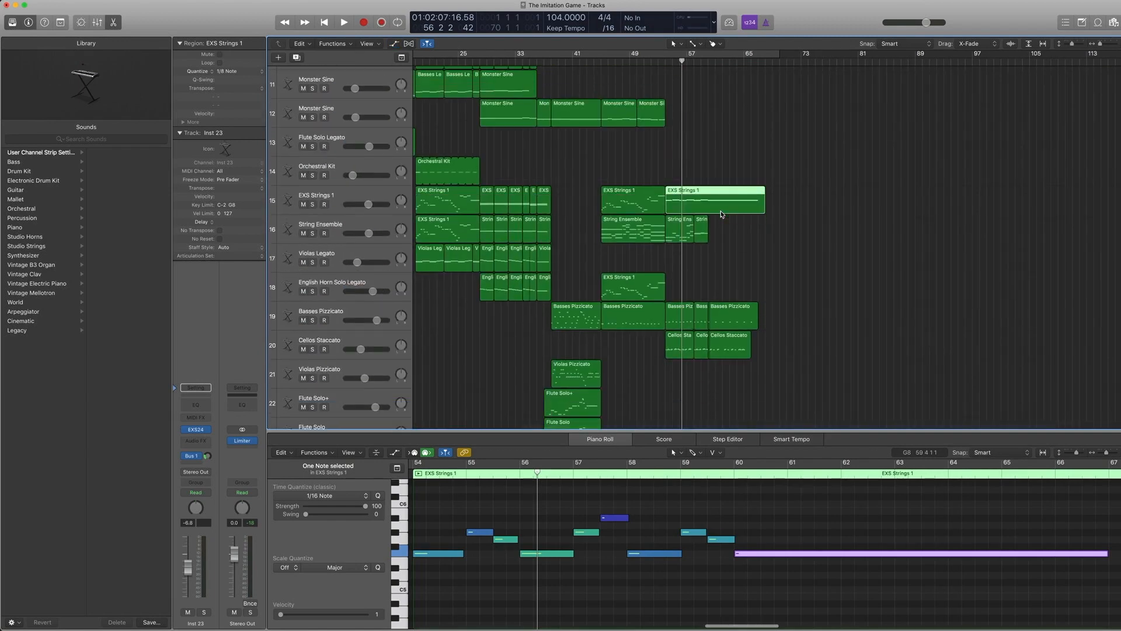
Move the playhead to bar 59, select the last Basses Pizzicato and Cellos Staccato regions, and play them soloed.
{"action": "scroll", "coordinate": [737, 279], "scroll_direction": "down", "scroll_amount": 2}
{"action": "key", "text": "period"}
{"action": "key", "text": "period"}
{"action": "key", "text": "period"}
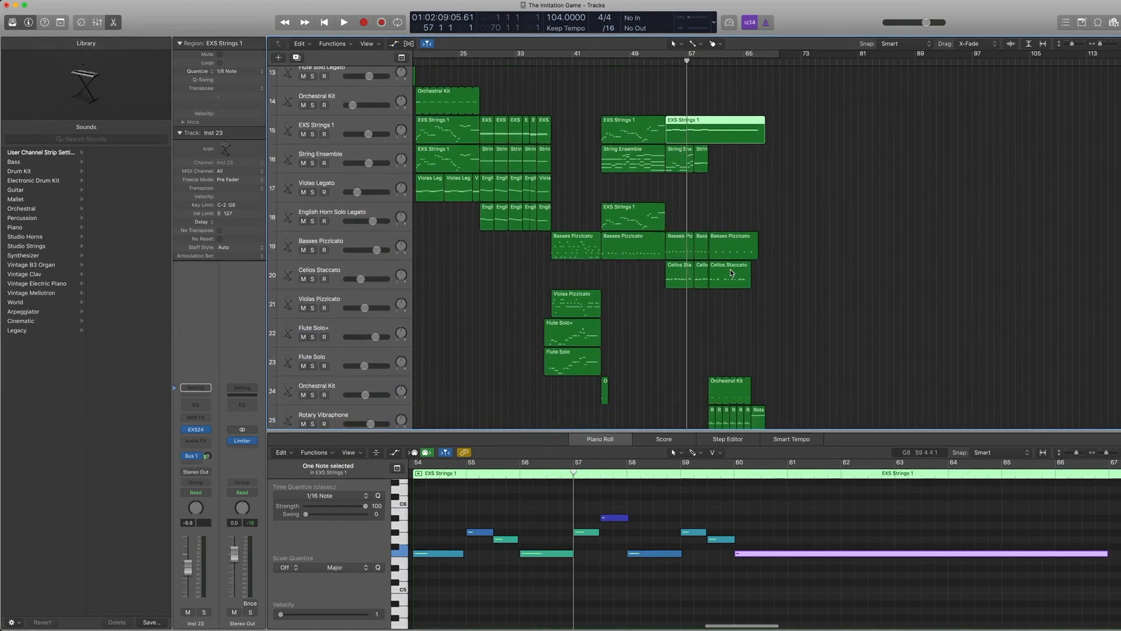
{"action": "scroll", "coordinate": [732, 273], "scroll_direction": "left", "scroll_amount": 1}
{"action": "left_click_drag", "start_coordinate": [805, 297], "coordinate": [758, 241]}
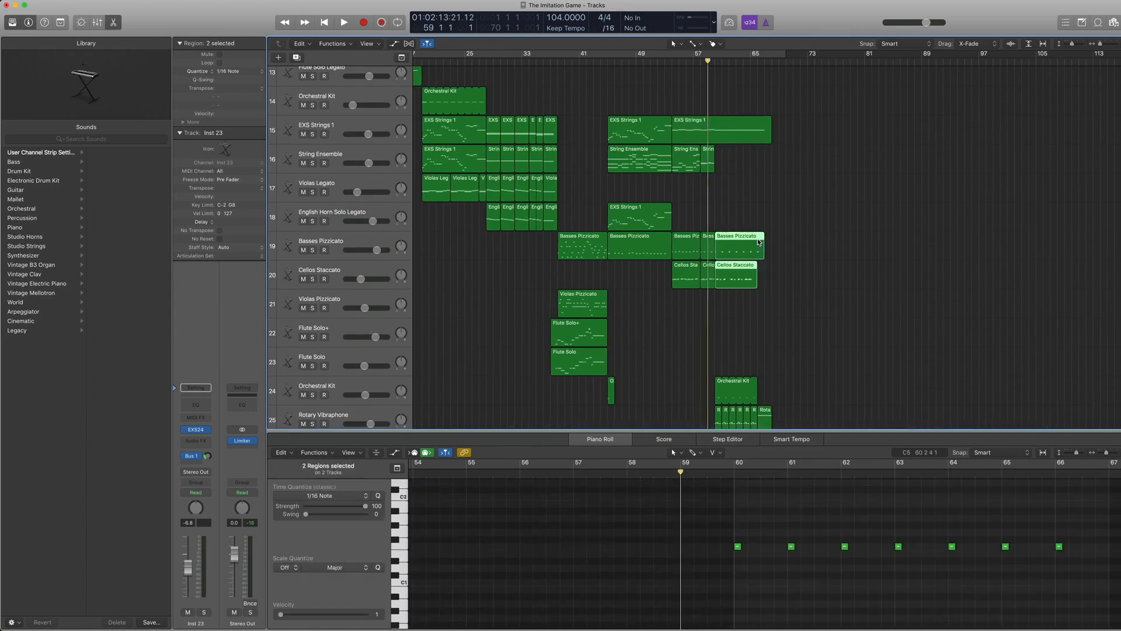
{"action": "key", "text": "ctrl+s"}
{"action": "key", "text": "space"}
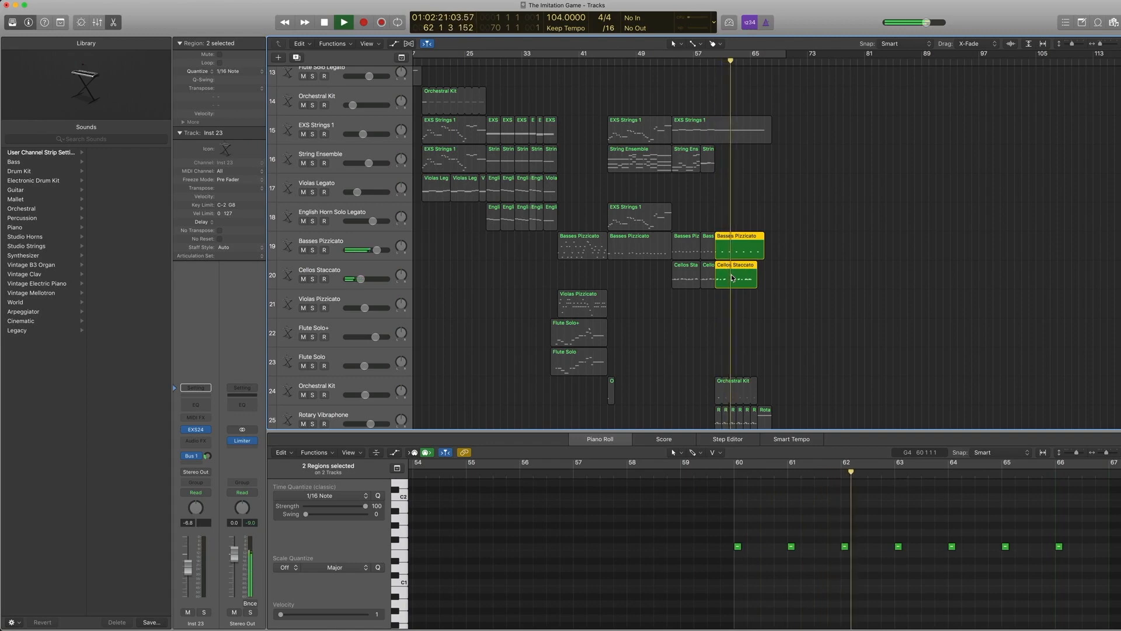
{"action": "key", "text": "space"}
Select the Cellos Staccato track to show its library sound, and play its first region soloed from bar 54.
{"action": "left_click", "coordinate": [338, 268]}
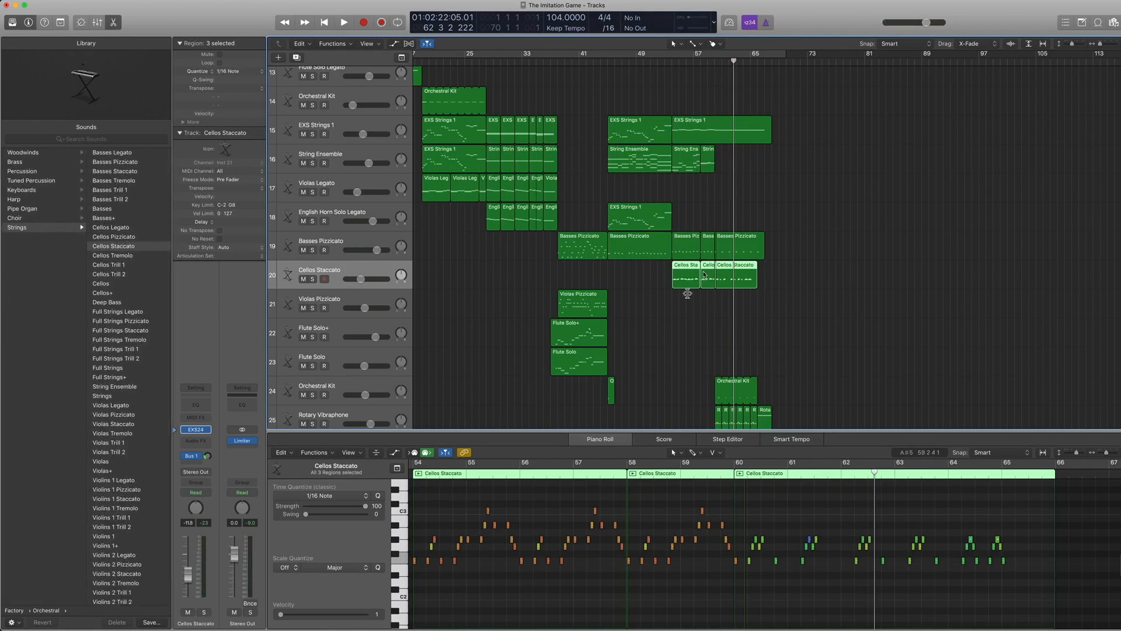
{"action": "left_click", "coordinate": [686, 278]}
{"action": "key", "text": "shift+space"}
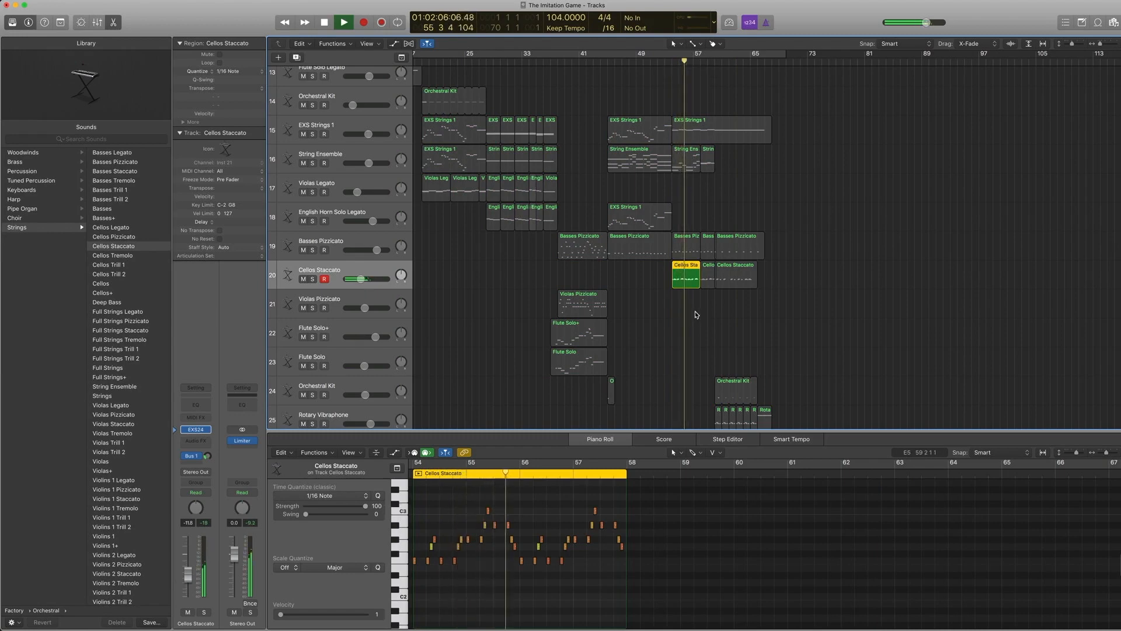
{"action": "key", "text": "space"}
Select the bar 54 regions on tracks 15, 16, 19 and 20, play them soloed together, turn solo off, and deselect them.
{"action": "left_click_drag", "start_coordinate": [695, 312], "coordinate": [691, 116]}
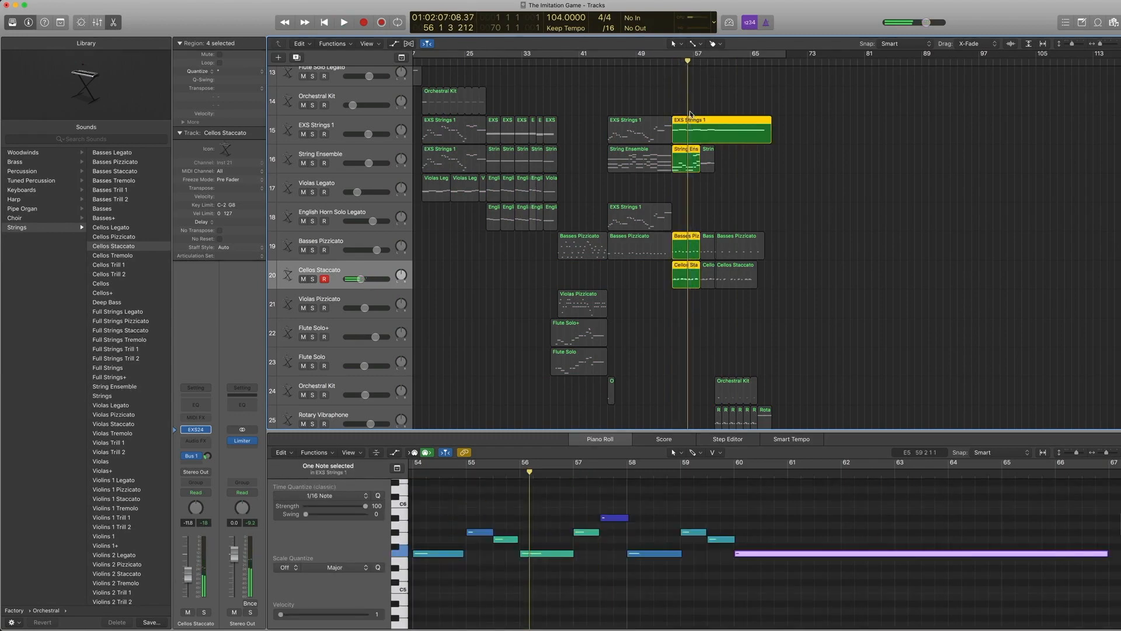
{"action": "key", "text": "shift+space"}
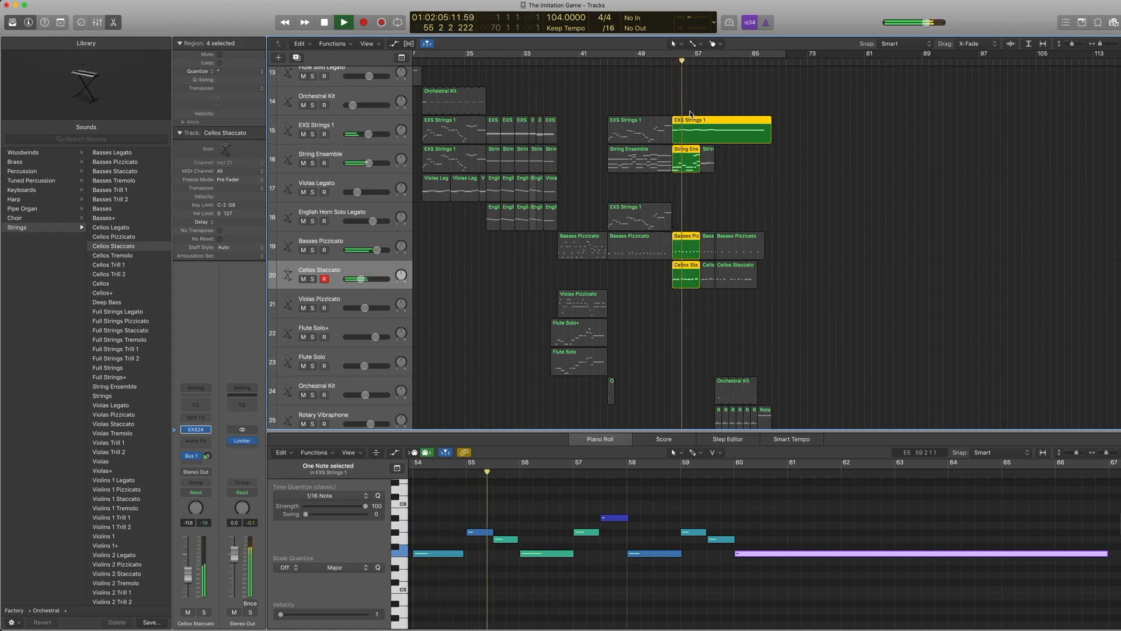
{"action": "key", "text": "space"}
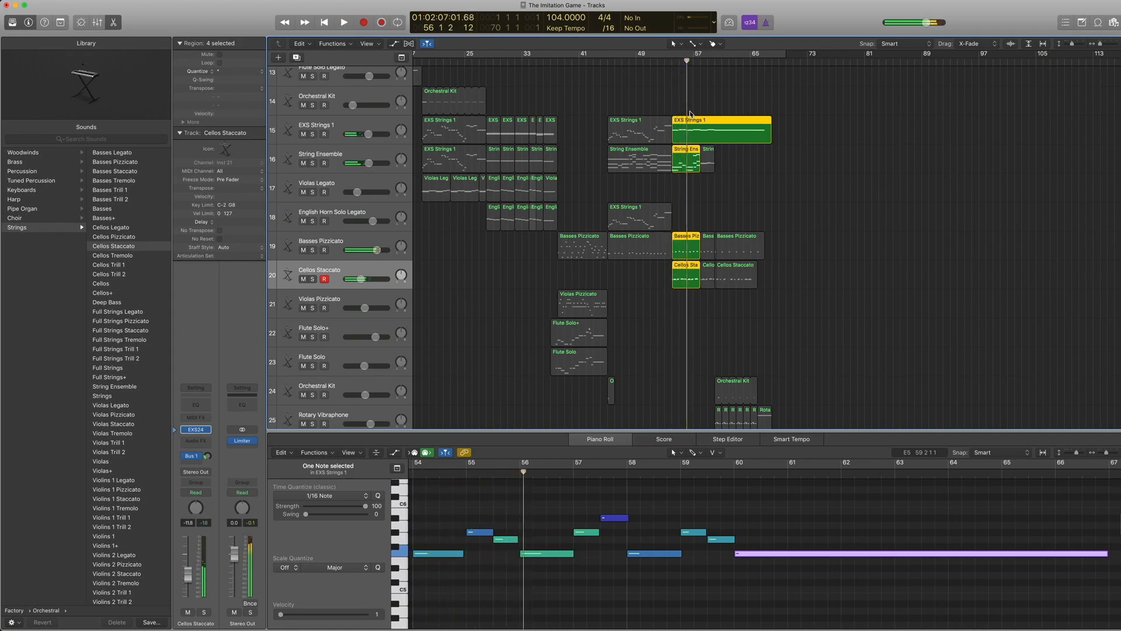
{"action": "key", "text": "ctrl+s"}
{"action": "left_click", "coordinate": [732, 205]}
{"action": "scroll", "coordinate": [731, 196], "scroll_direction": "down", "scroll_amount": 2}
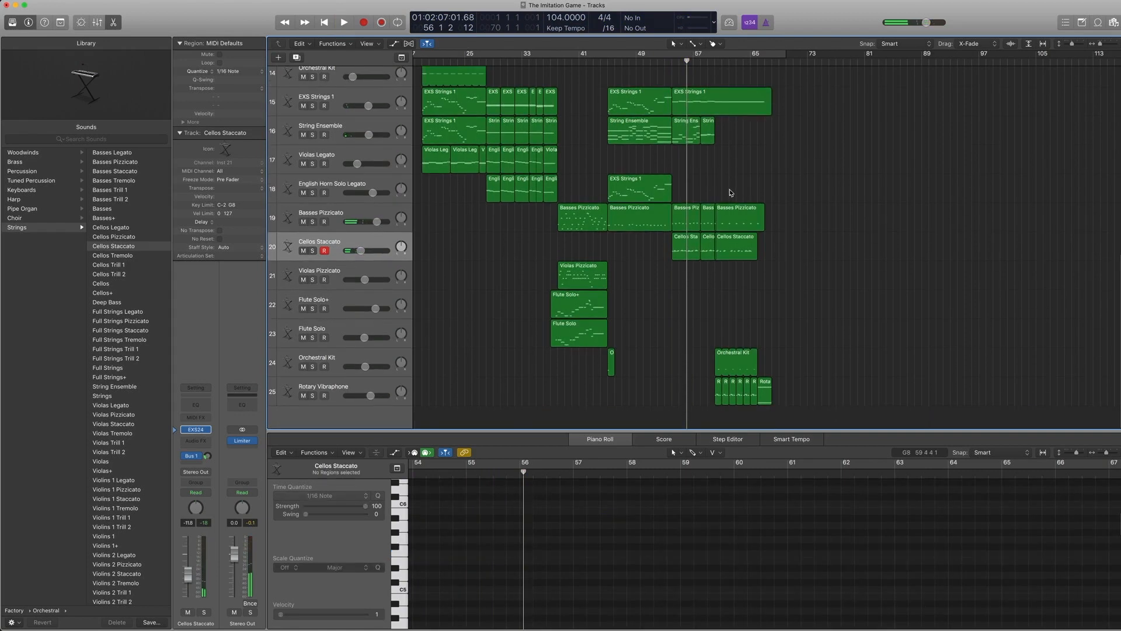
Move the playhead to bar 60, select the Orchestral Kit region on track 24 and the last Basses Pizzicato region, and play them soloed.
{"action": "key", "text": "period"}
{"action": "key", "text": "period"}
{"action": "key", "text": "period"}
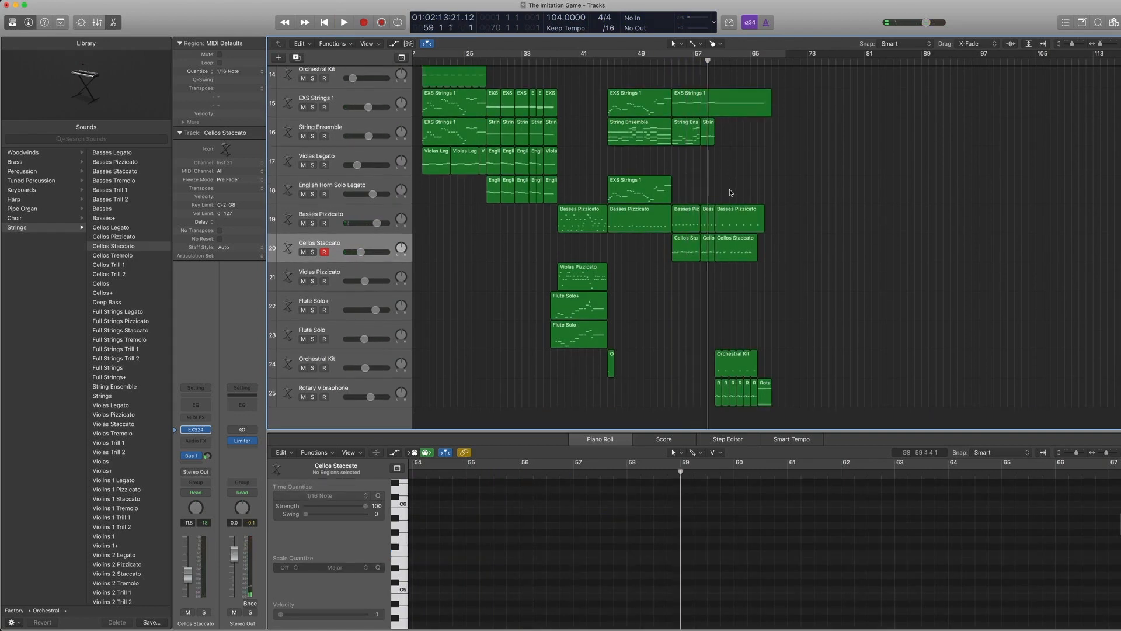
{"action": "key", "text": "period"}
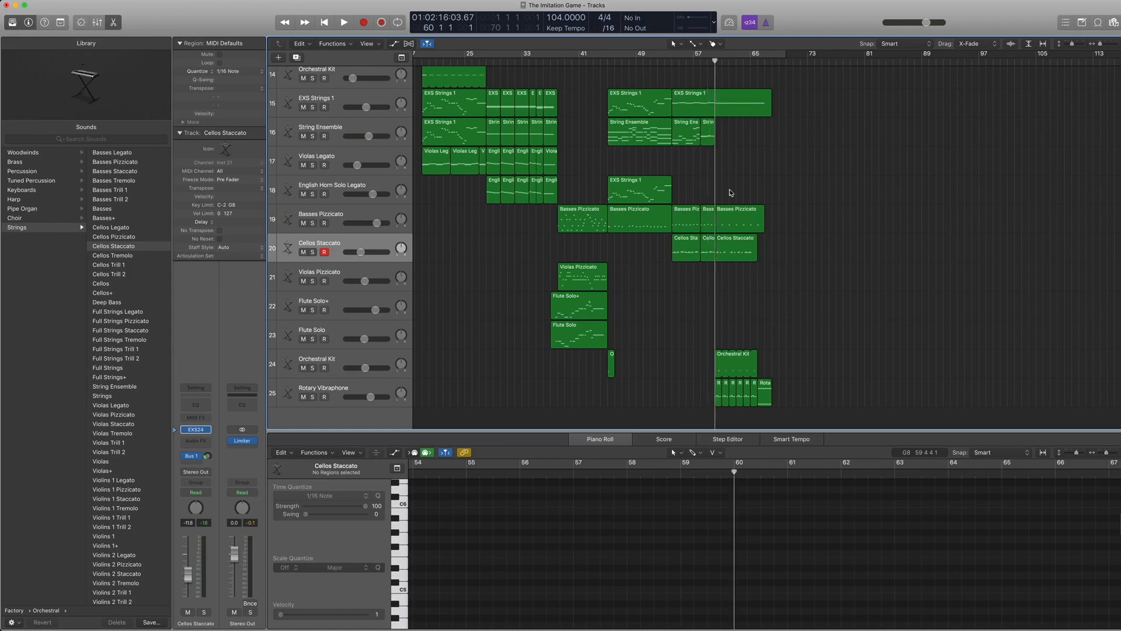
{"action": "scroll", "coordinate": [747, 238], "scroll_direction": "down", "scroll_amount": 5}
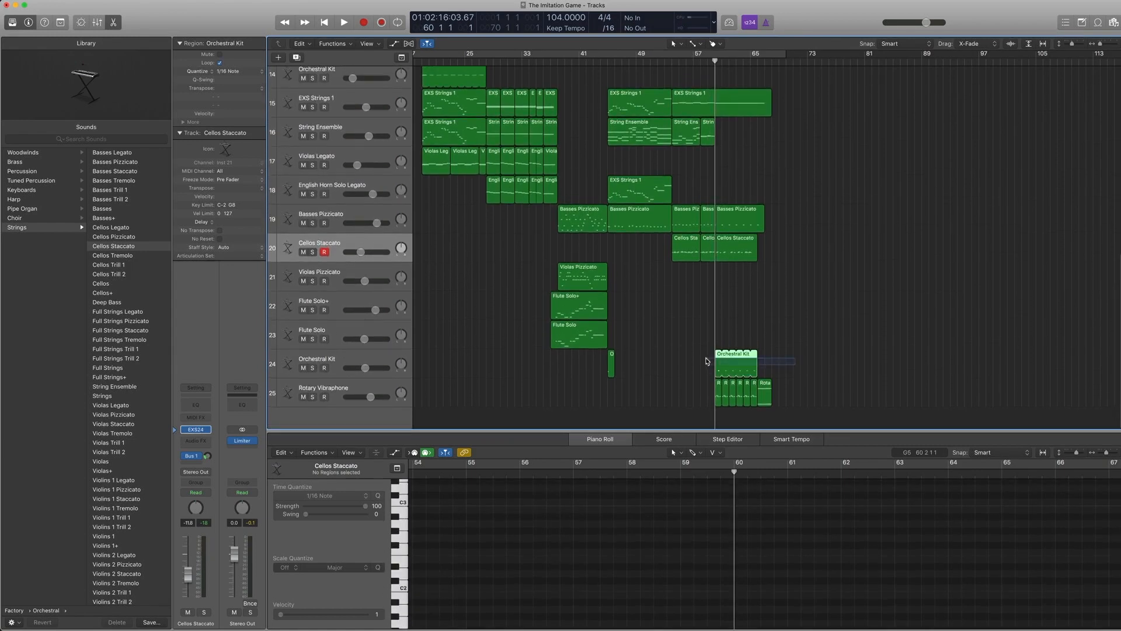
{"action": "left_click_drag", "start_coordinate": [705, 359], "coordinate": [707, 359]}
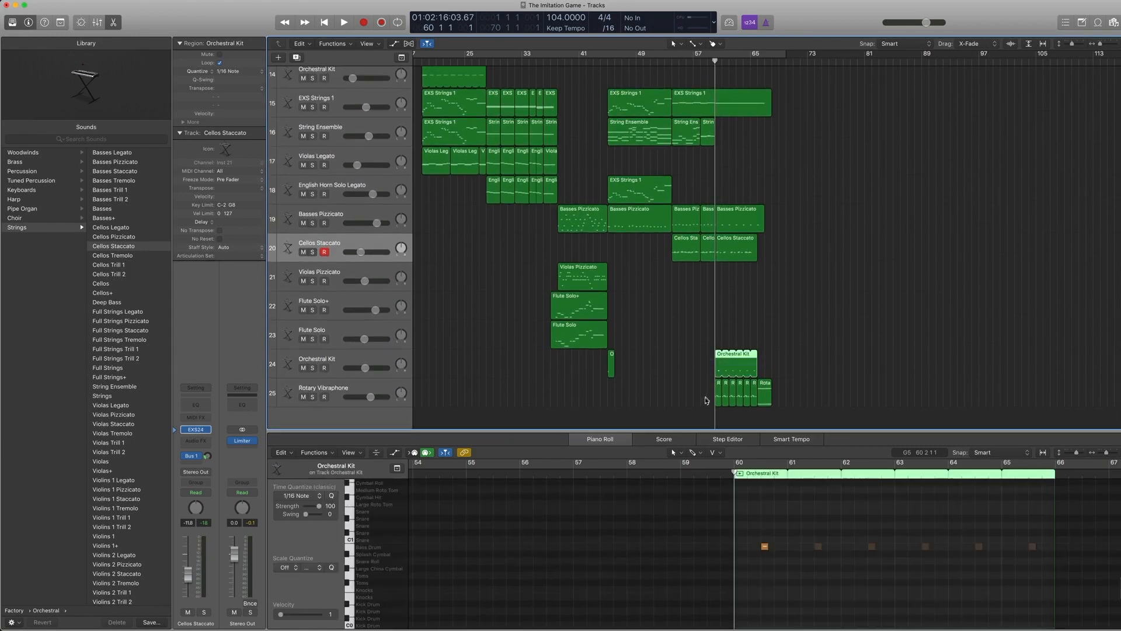
{"action": "left_click", "coordinate": [732, 222], "text": "shift"}
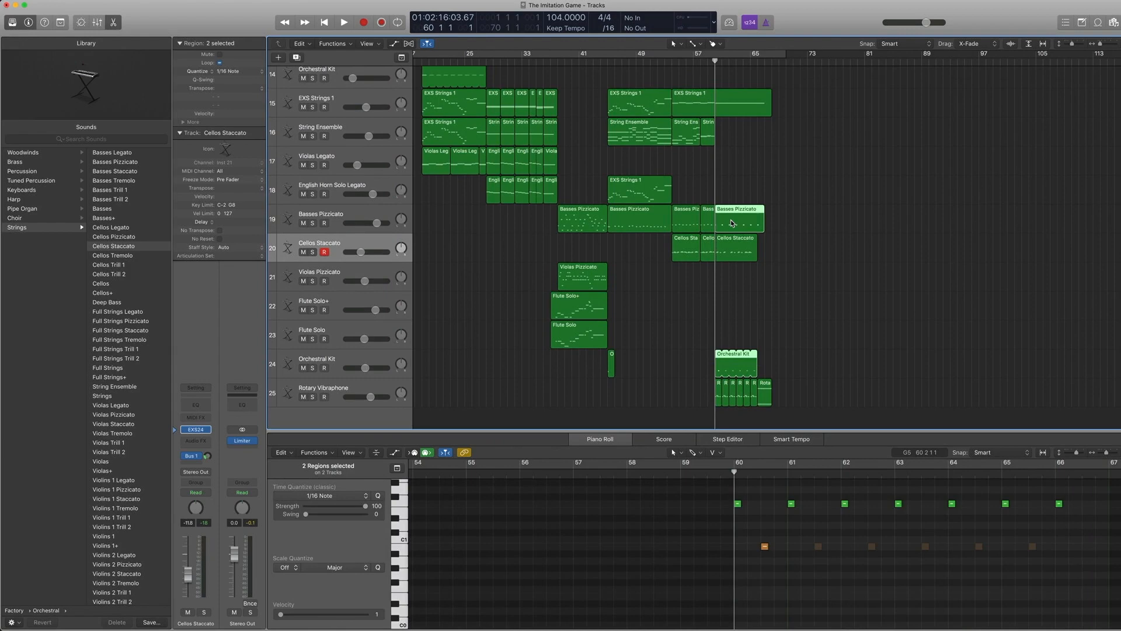
{"action": "key", "text": "ctrl+s"}
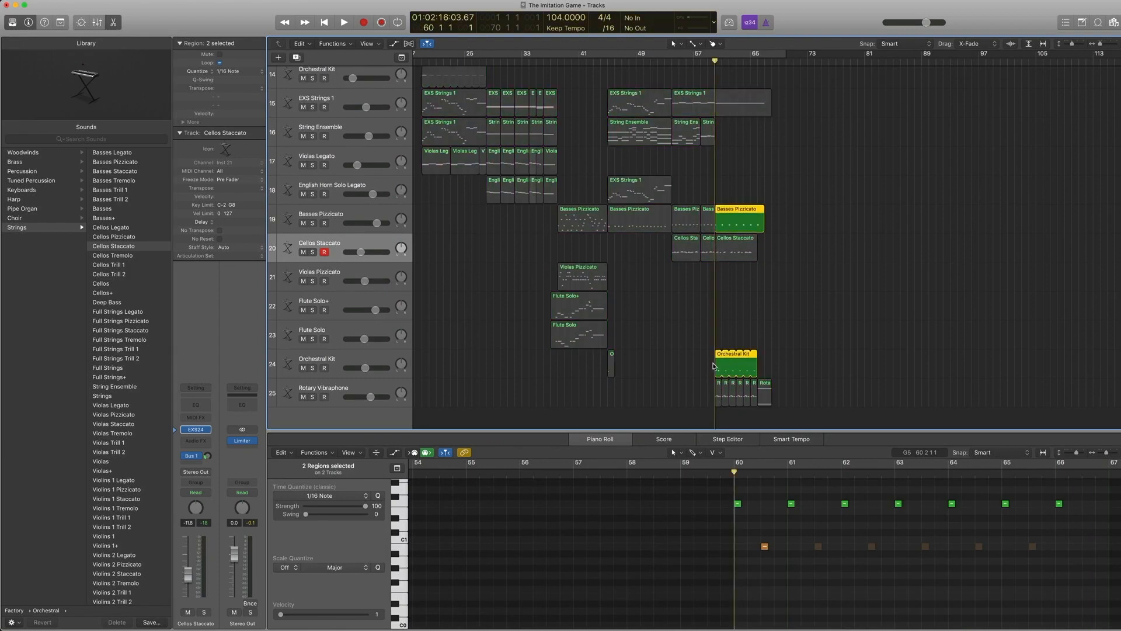
{"action": "key", "text": "space"}
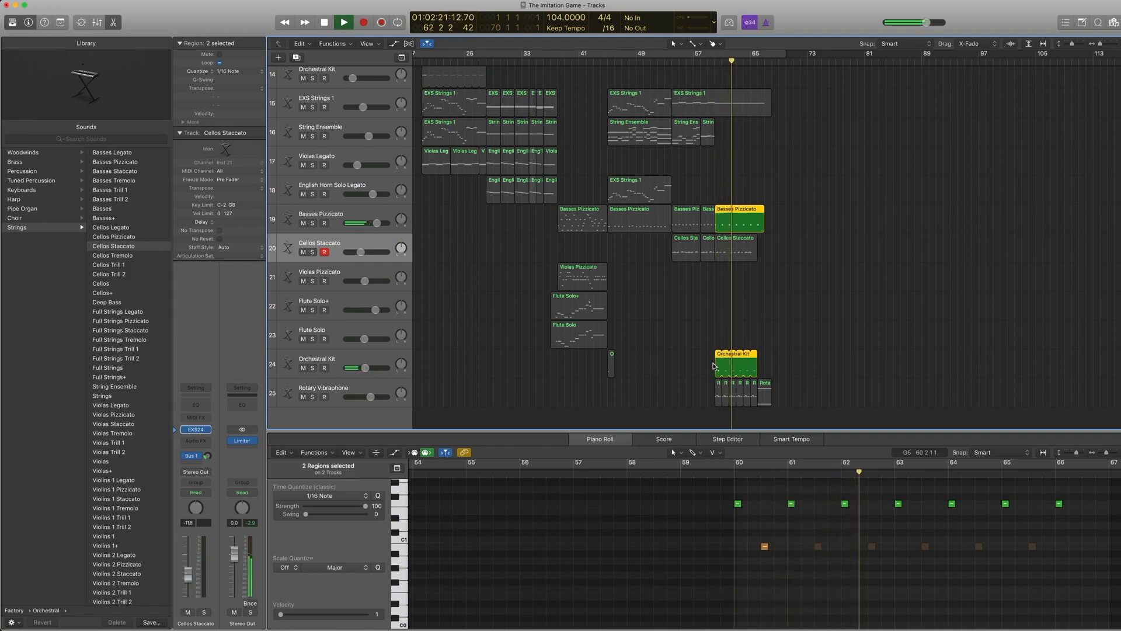
Stop playback, select the Rotary Vibraphone track with its regions, and browse its instrument's location in the sound library.
{"action": "key", "text": "space"}
{"action": "left_click", "coordinate": [713, 366]}
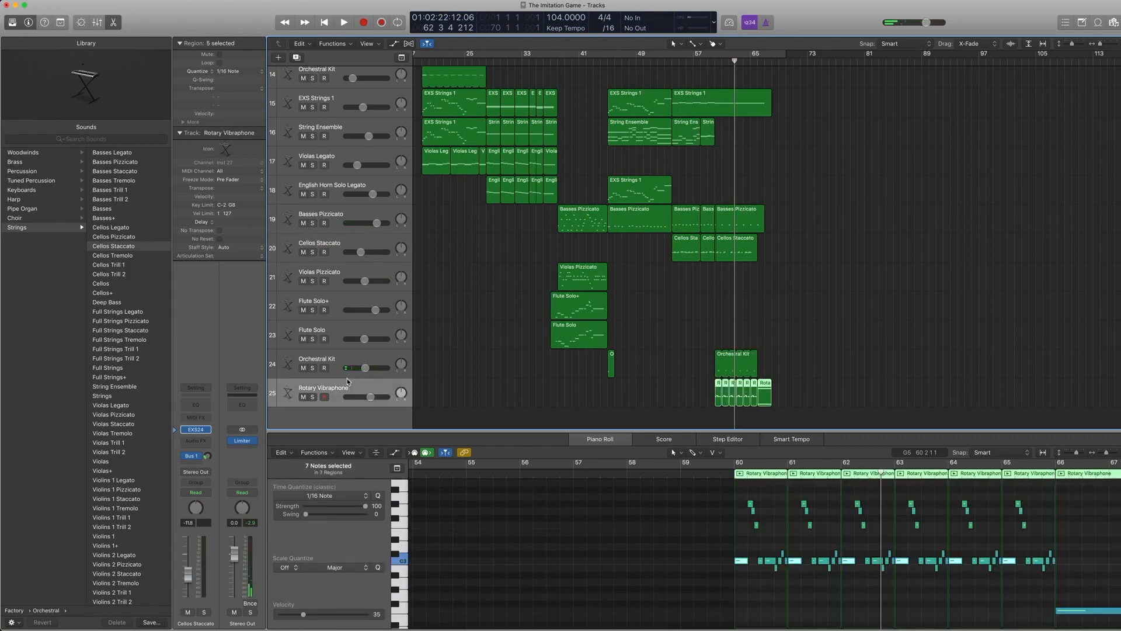
{"action": "left_click", "coordinate": [347, 382]}
{"action": "left_click", "coordinate": [177, 432]}
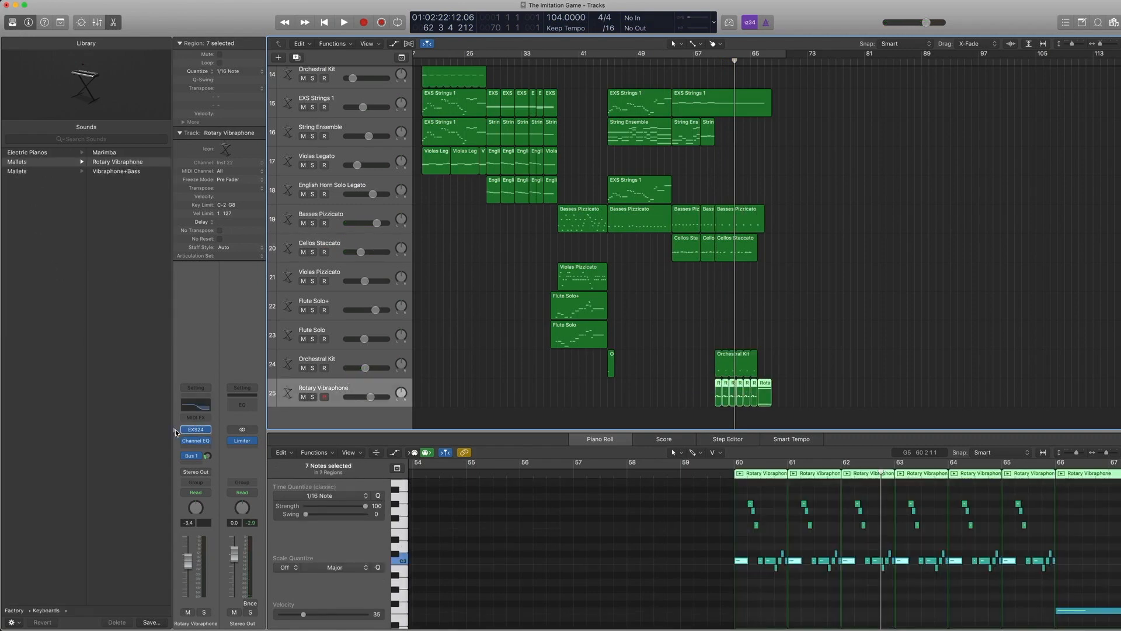
{"action": "scroll", "coordinate": [91, 197], "scroll_direction": "left", "scroll_amount": 5}
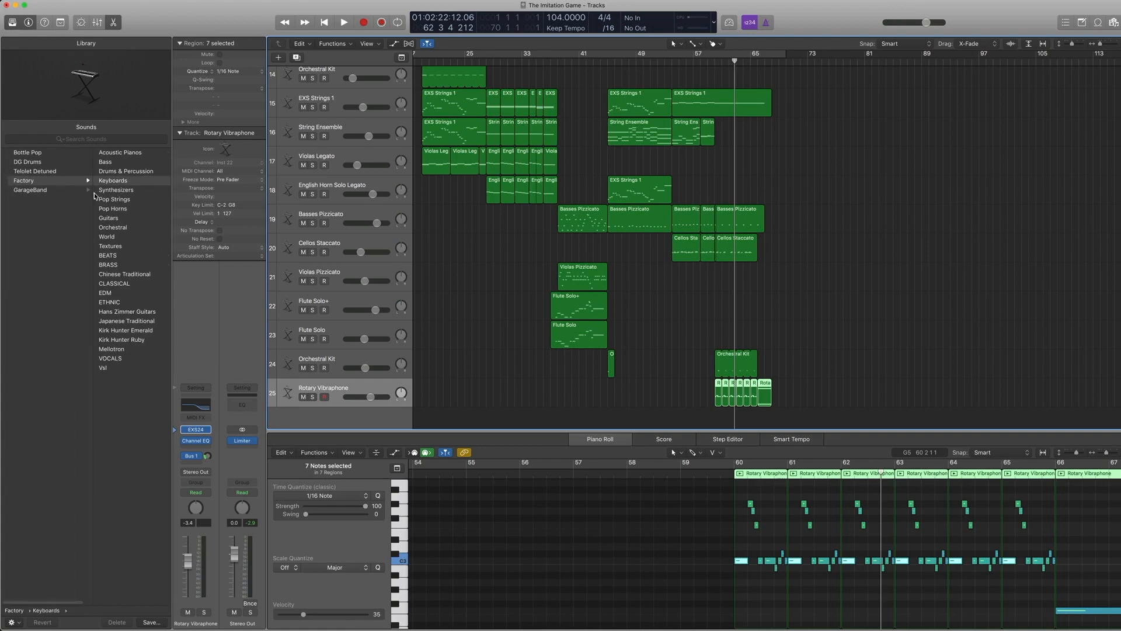
{"action": "scroll", "coordinate": [94, 193], "scroll_direction": "right", "scroll_amount": 5}
{"action": "scroll", "coordinate": [85, 159], "scroll_direction": "right", "scroll_amount": 2}
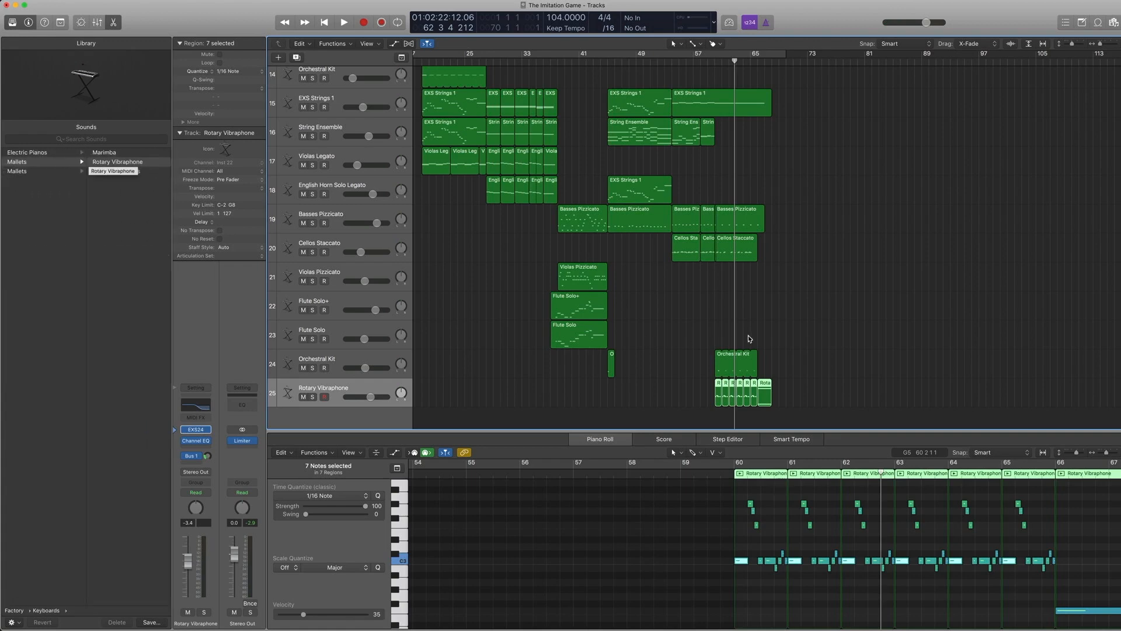
Select all Rotary Vibraphone regions, play them soloed from bar 60, and turn solo off.
{"action": "left_click_drag", "start_coordinate": [802, 398], "coordinate": [712, 397]}
{"action": "key", "text": "ctrl+s"}
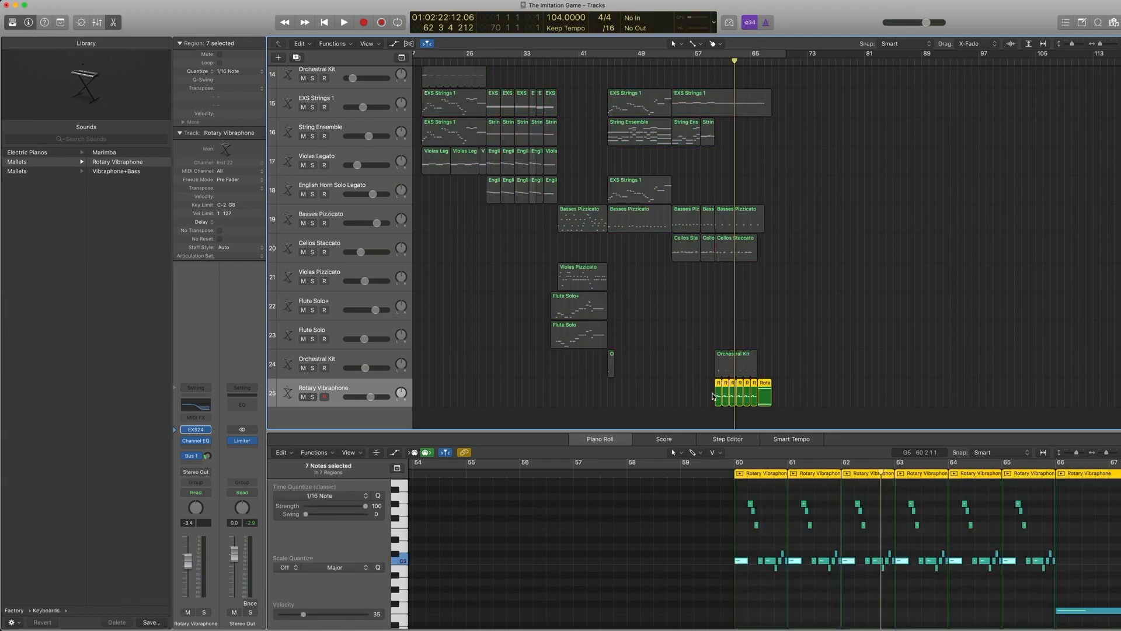
{"action": "key", "text": "comma"}
{"action": "key", "text": "comma"}
{"action": "key", "text": "comma"}
{"action": "key", "text": "comma"}
{"action": "key", "text": "period"}
{"action": "key", "text": "space"}
{"action": "key", "text": "space"}
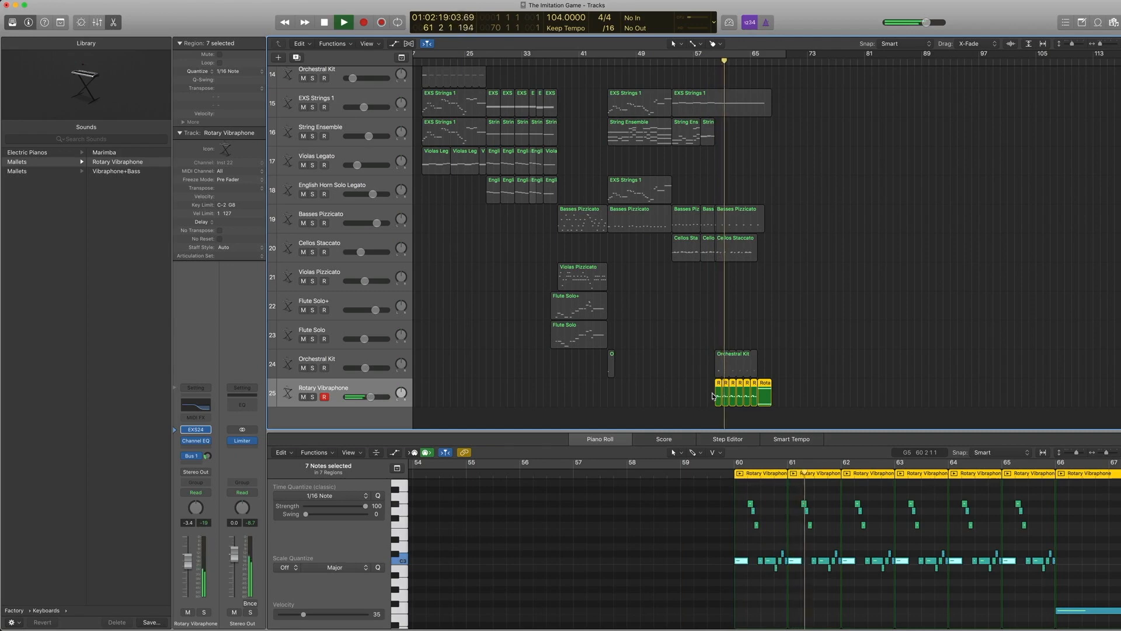
{"action": "key", "text": "space"}
{"action": "key", "text": "ctrl+s"}
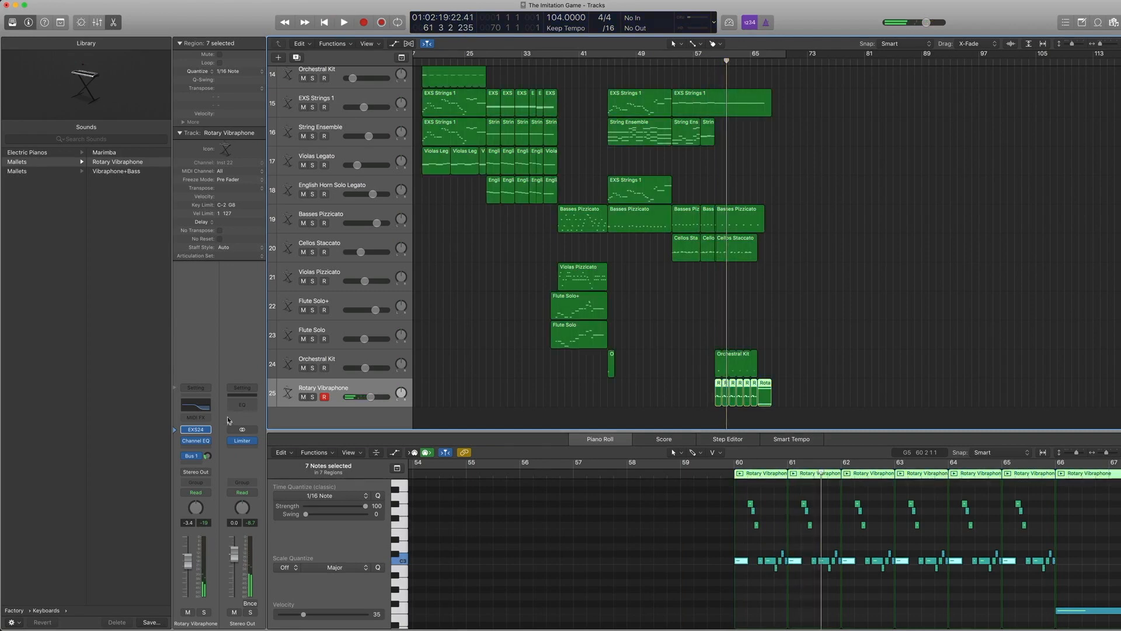
Open the Rotary Vibraphone's Channel EQ, play the regions soloed with the EQ bypassed and re-enabled, and close it.
{"action": "left_click", "coordinate": [193, 410]}
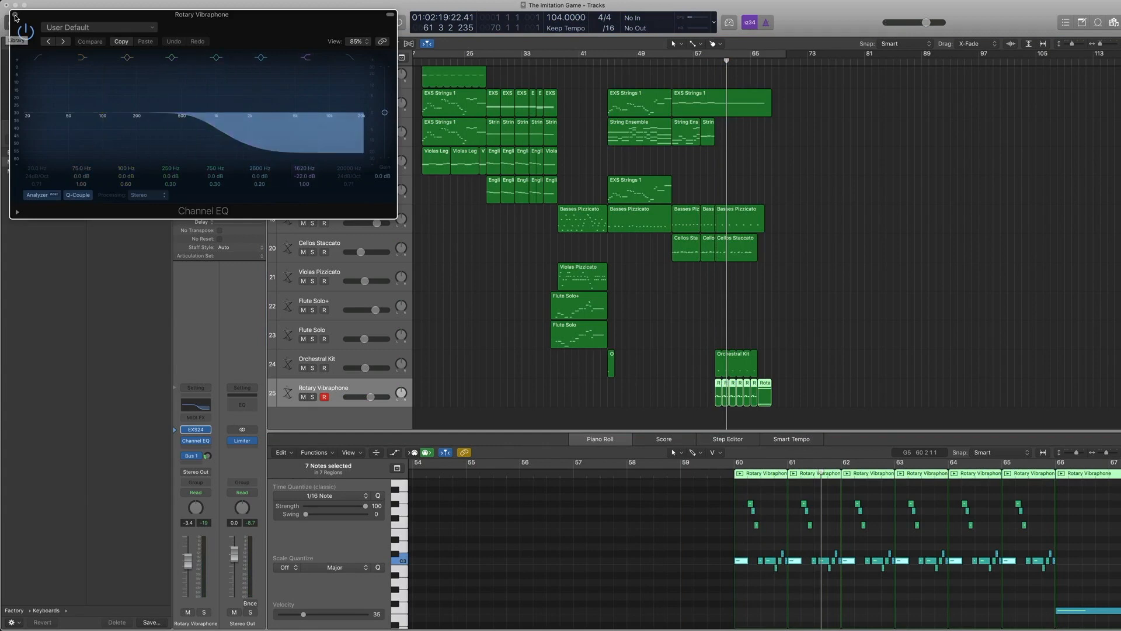
{"action": "key", "text": "ctrl+s"}
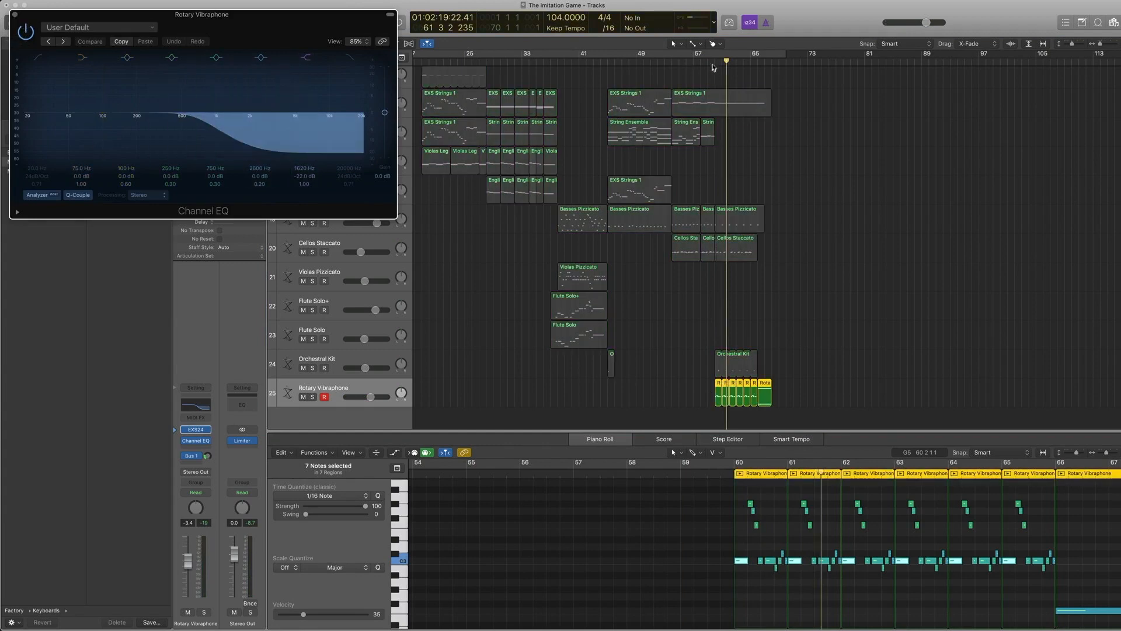
{"action": "left_click", "coordinate": [713, 63]}
{"action": "key", "text": "space"}
{"action": "left_click", "coordinate": [25, 34]}
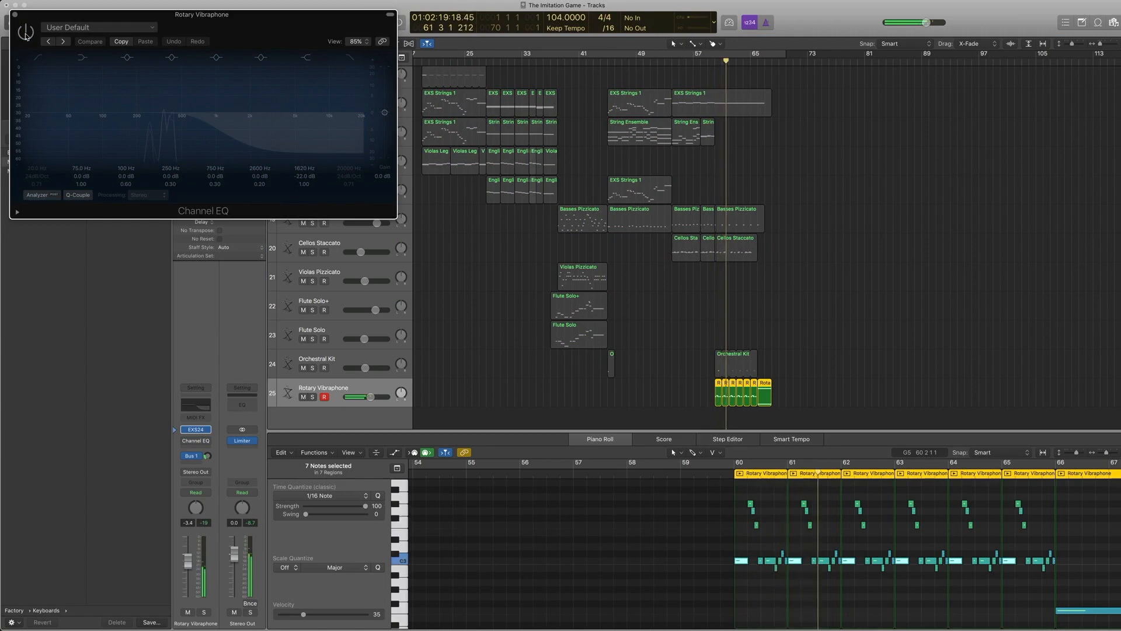
{"action": "left_click", "coordinate": [25, 36]}
{"action": "left_click", "coordinate": [16, 15]}
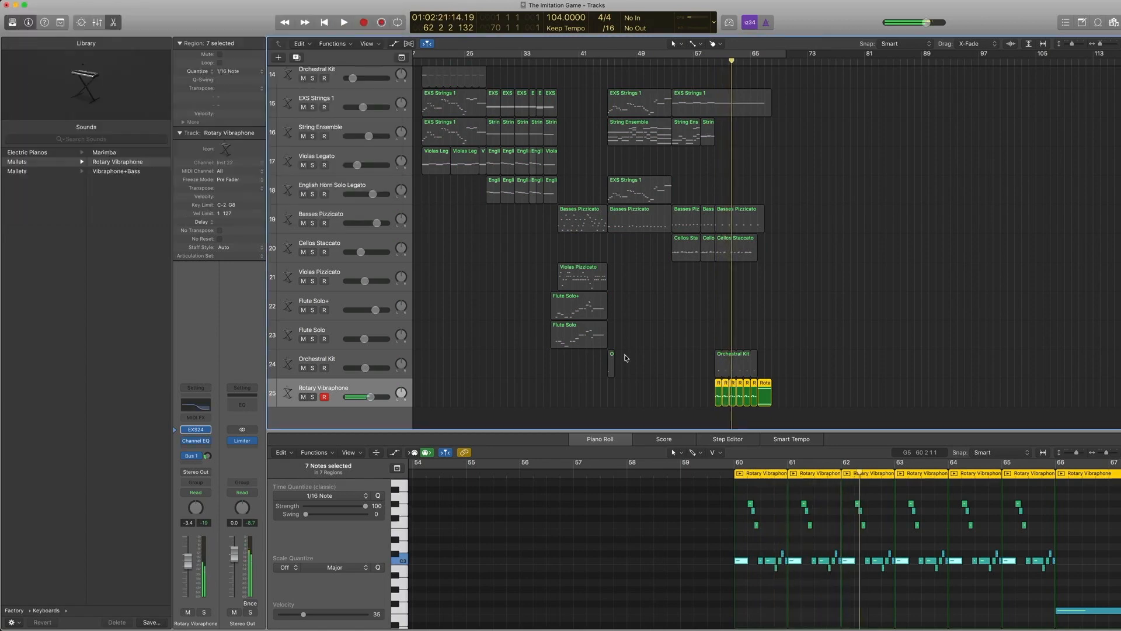
{"action": "key", "text": "super+a"}
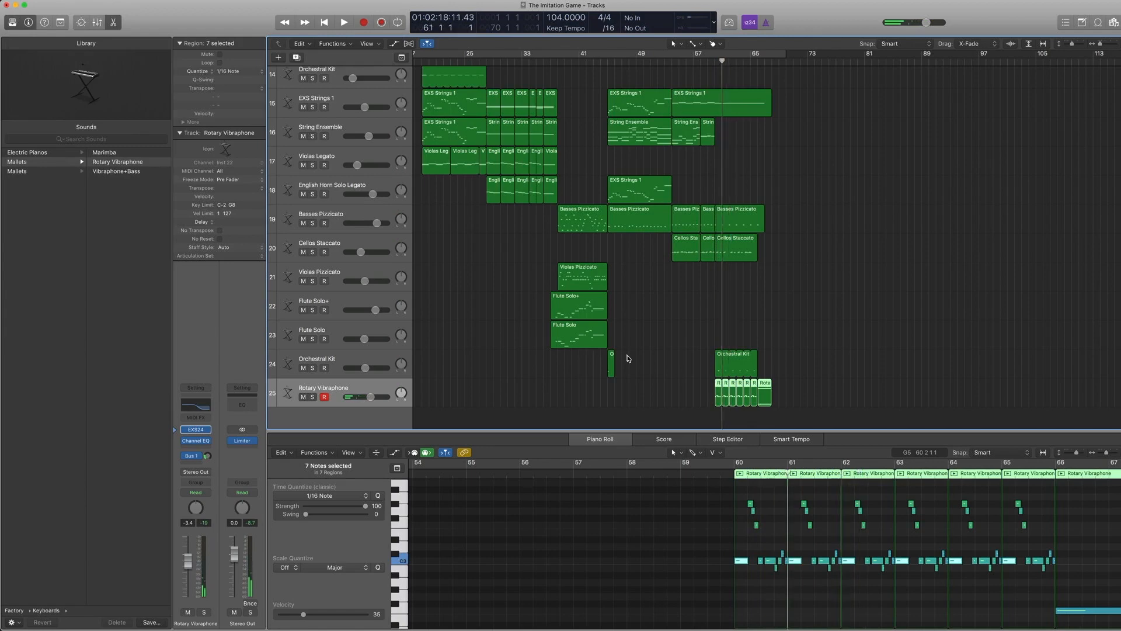
Play all tracks together from bar 60 and hide the Piano Roll to show more tracks.
{"action": "key", "text": "space"}
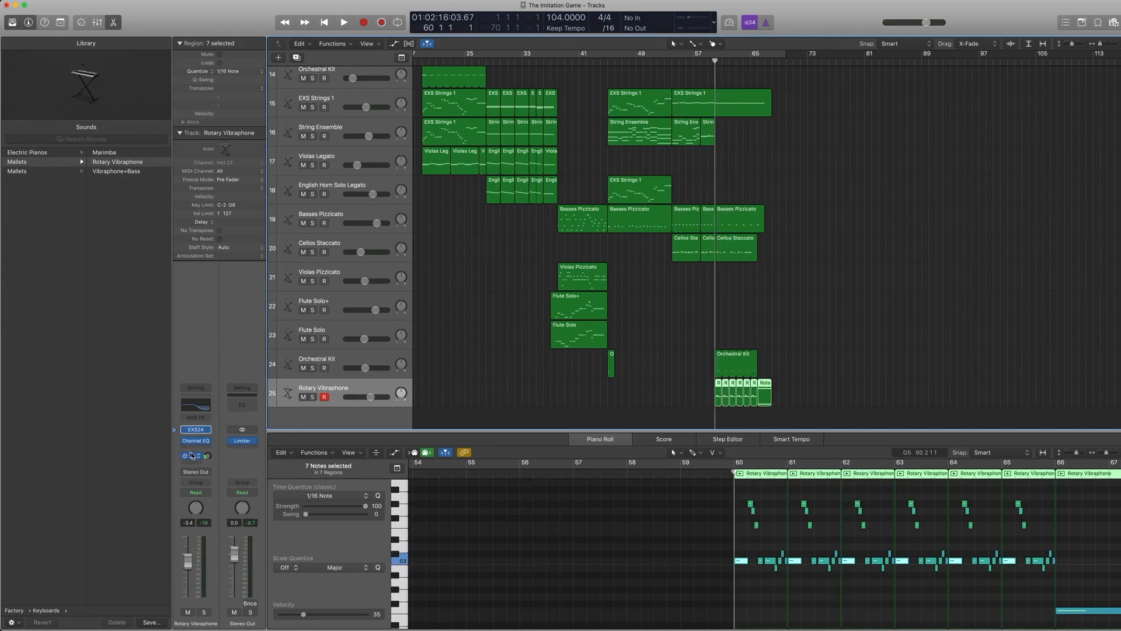
{"action": "key", "text": "space"}
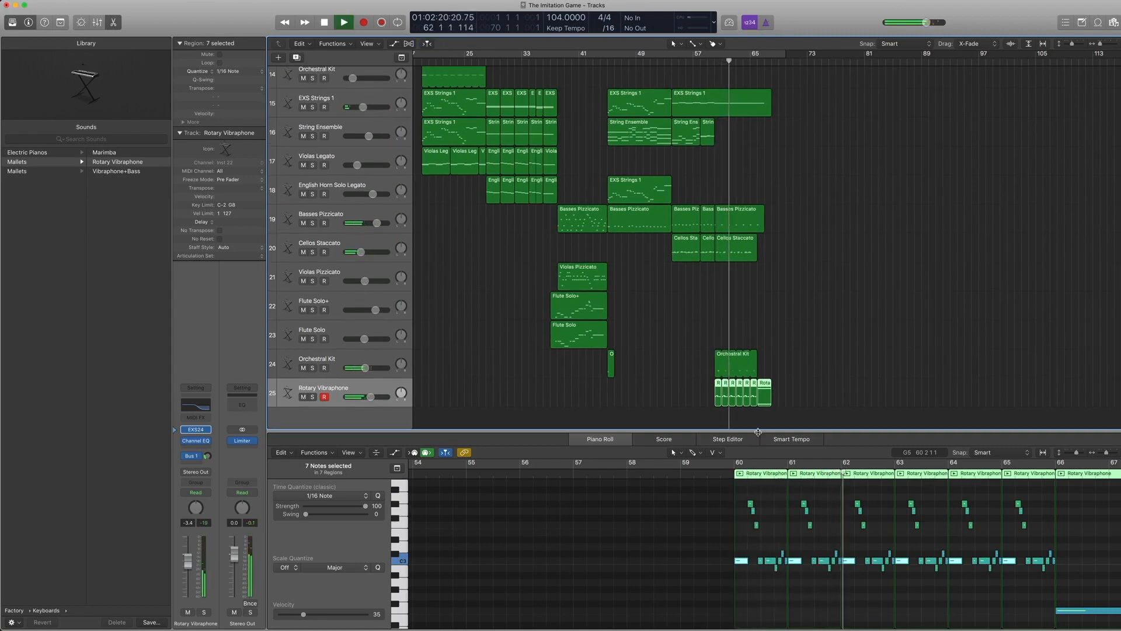
{"action": "left_click_drag", "start_coordinate": [757, 432], "coordinate": [765, 578]}
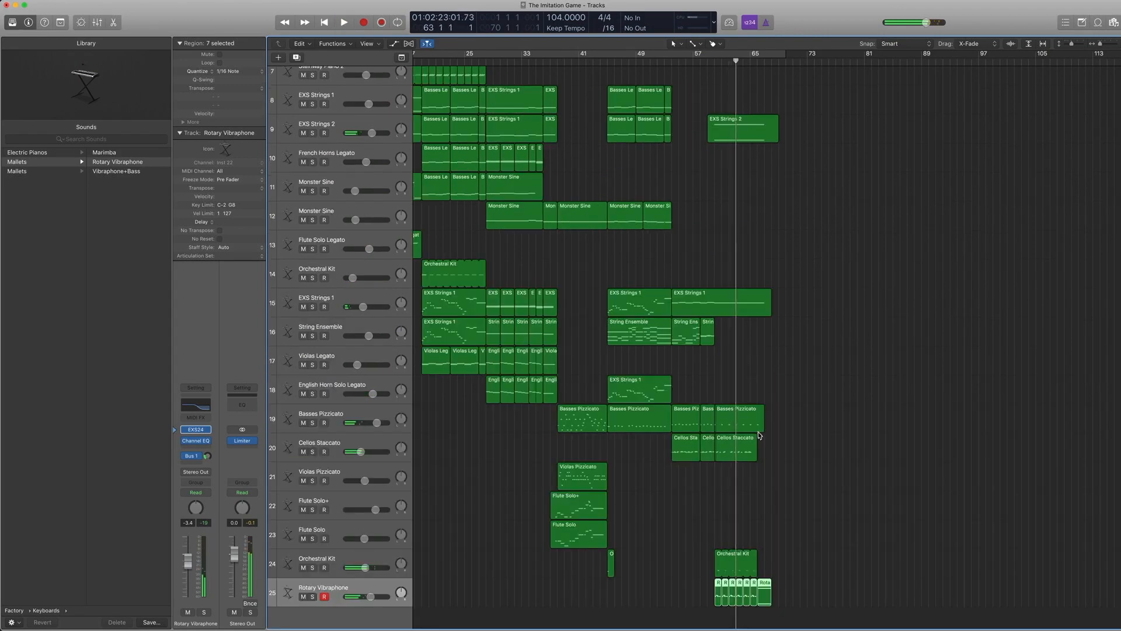
Show the last Rotary Vibraphone region's notes in the Piano Roll, play all tracks from bar 66, and hide the editor.
{"action": "key", "text": "e"}
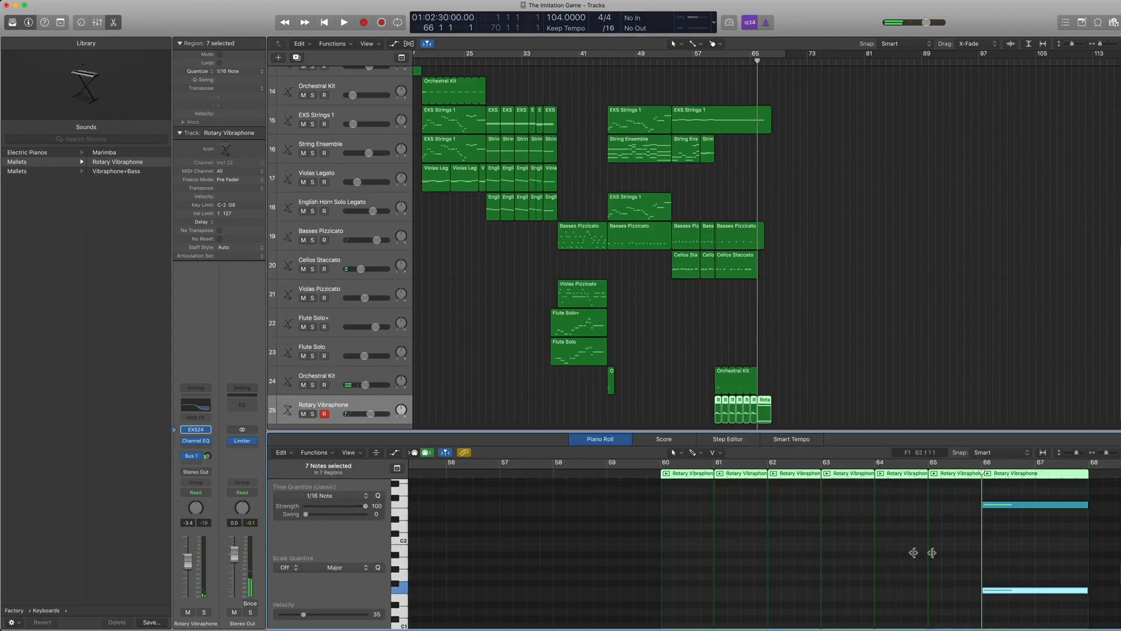
{"action": "key", "text": "space"}
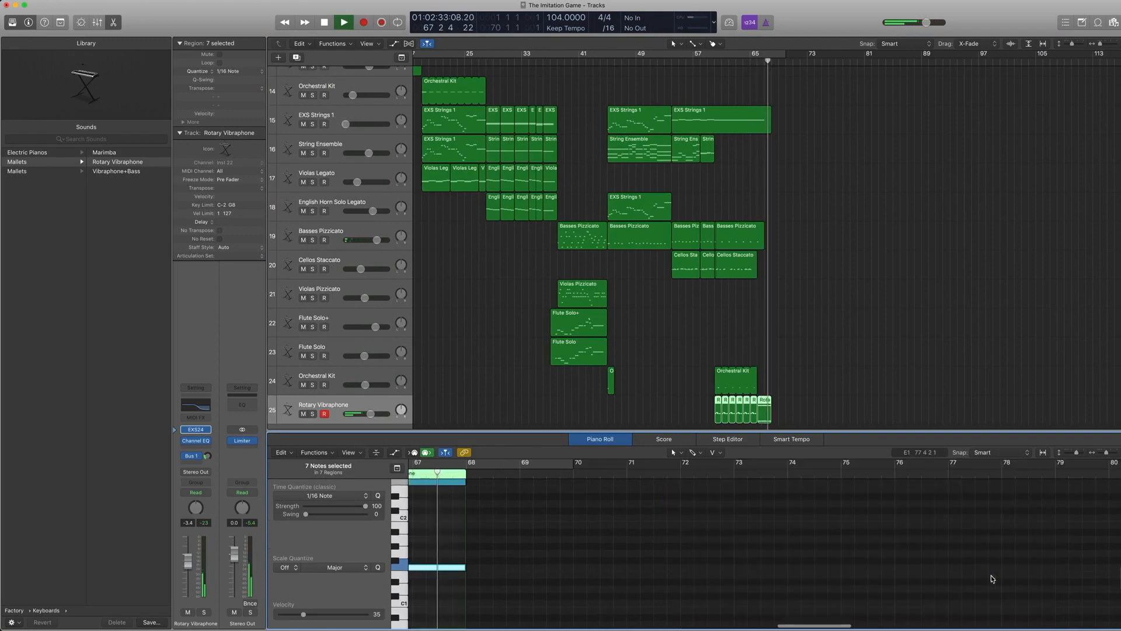
{"action": "key", "text": "space"}
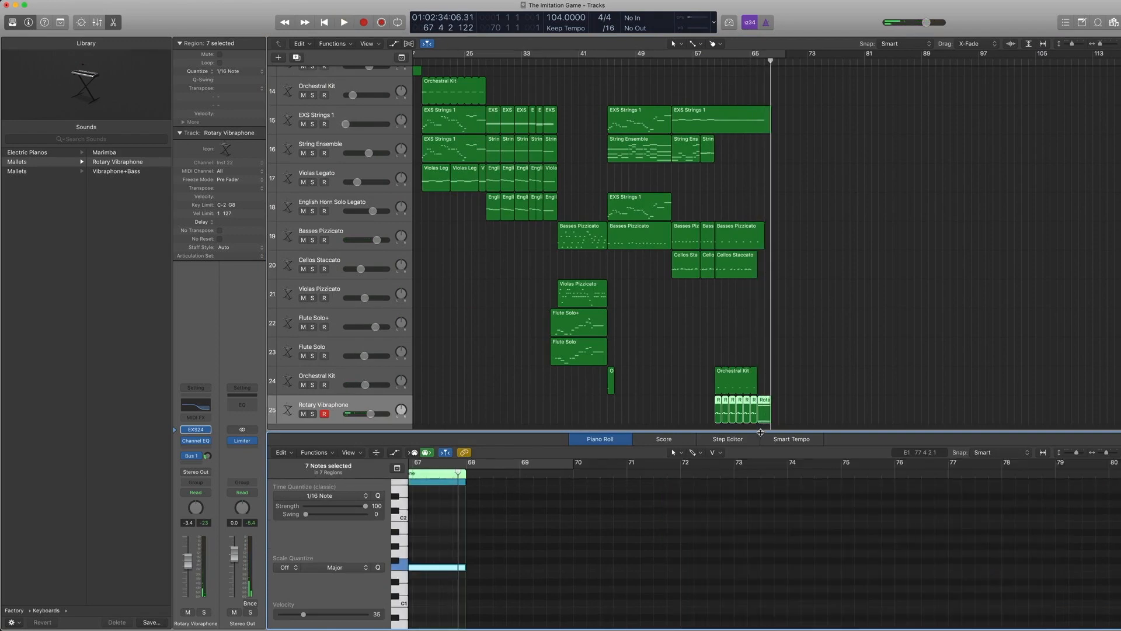
{"action": "key", "text": "e"}
{"action": "scroll", "coordinate": [815, 357], "scroll_direction": "up", "scroll_amount": 4}
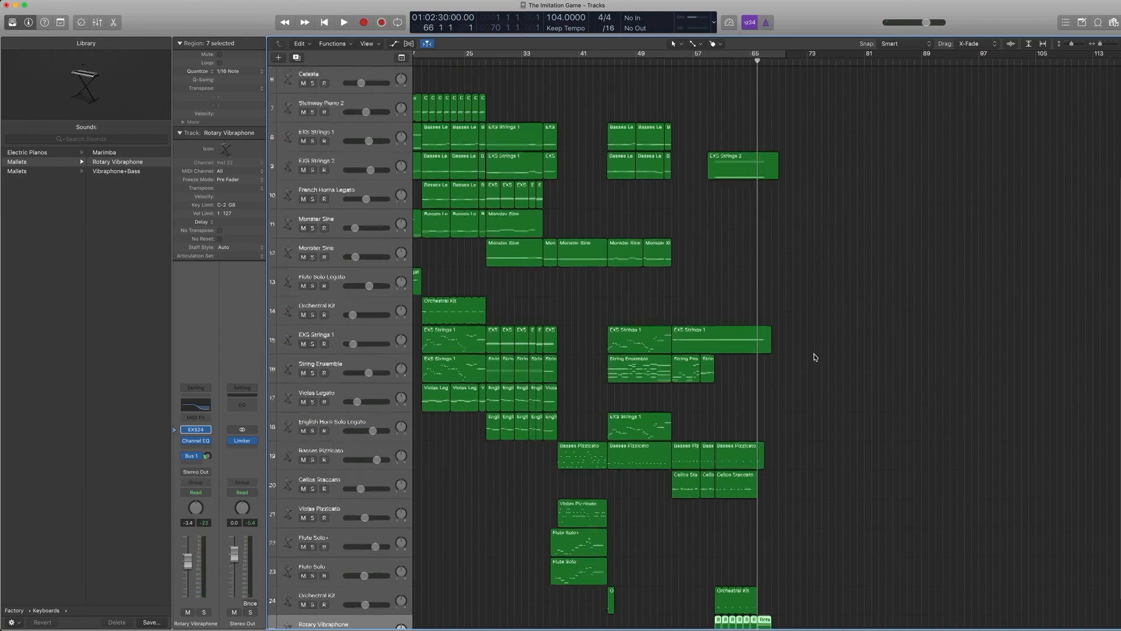